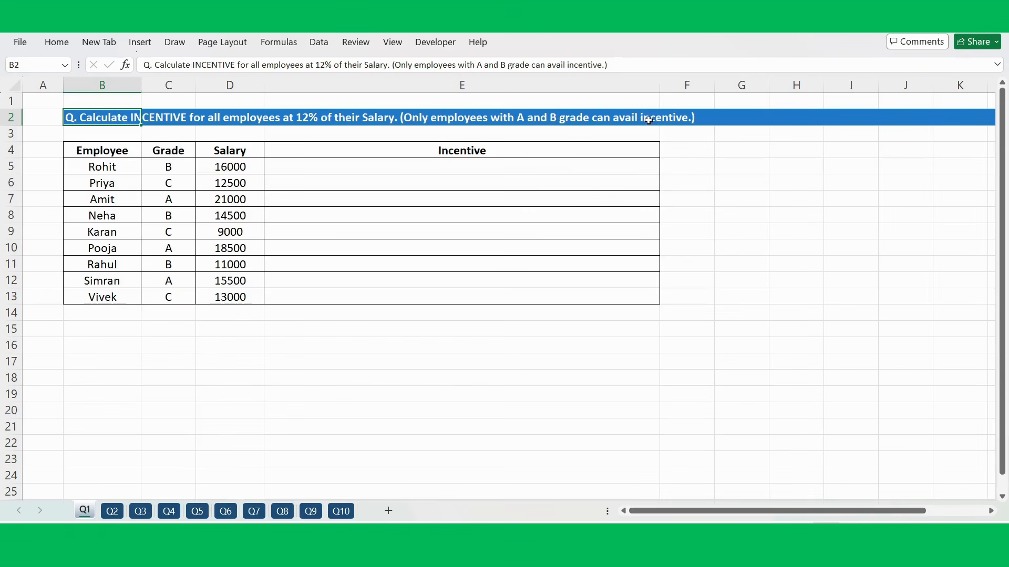
{"action": "left_click", "coordinate": [318, 167]}
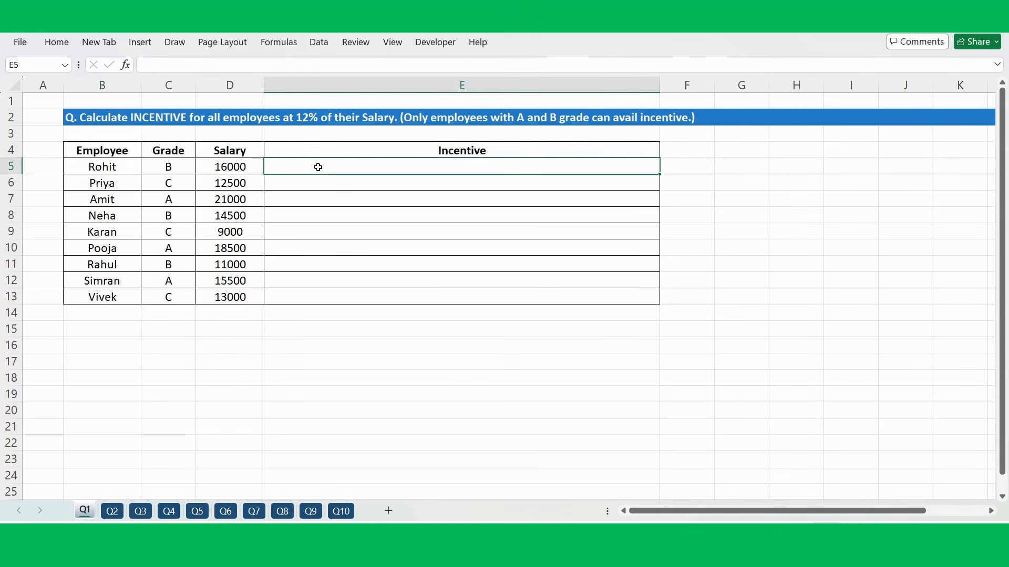
{"action": "left_click", "coordinate": [233, 166]}
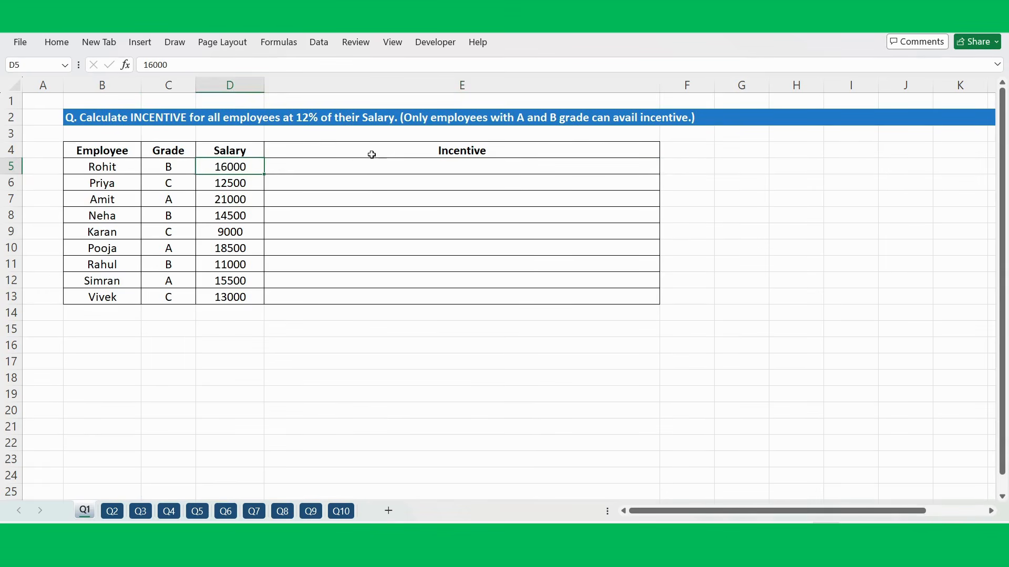
{"action": "left_click", "coordinate": [305, 168]}
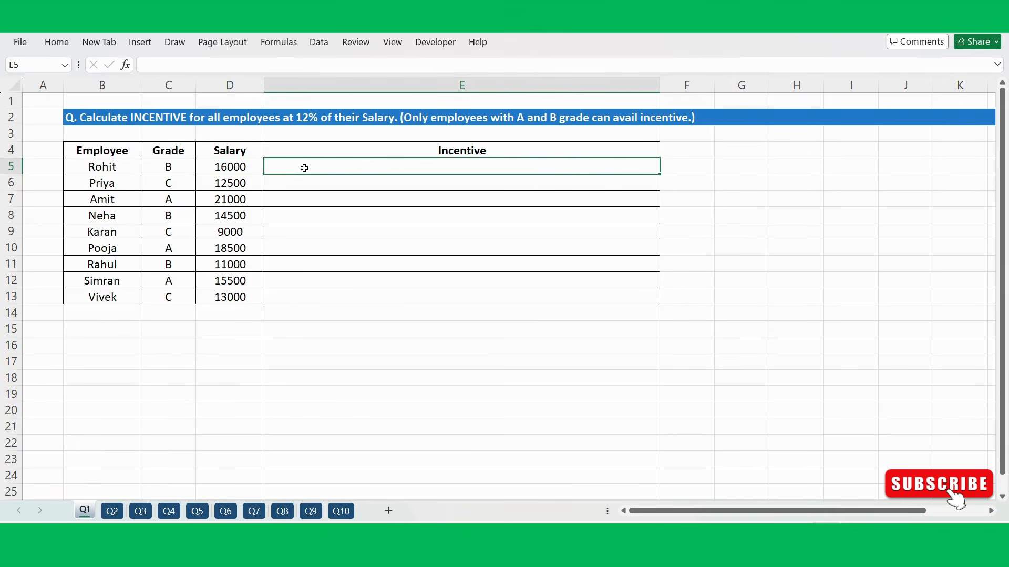
{"action": "left_click", "coordinate": [175, 163]}
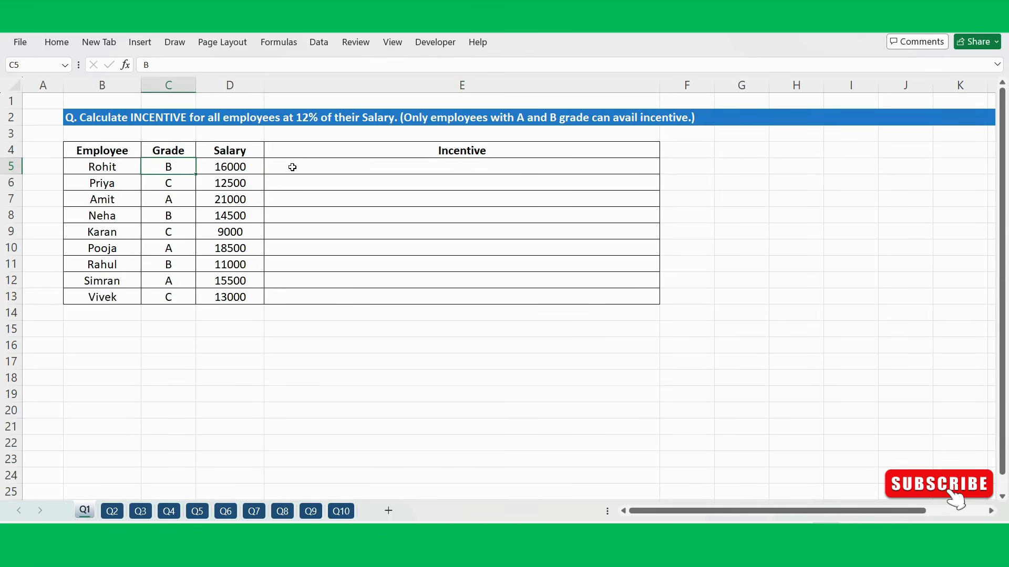
- Begin an IF formula in E5 with an OR test for C5 being "A" or "B"
{"action": "left_click", "coordinate": [313, 167]}
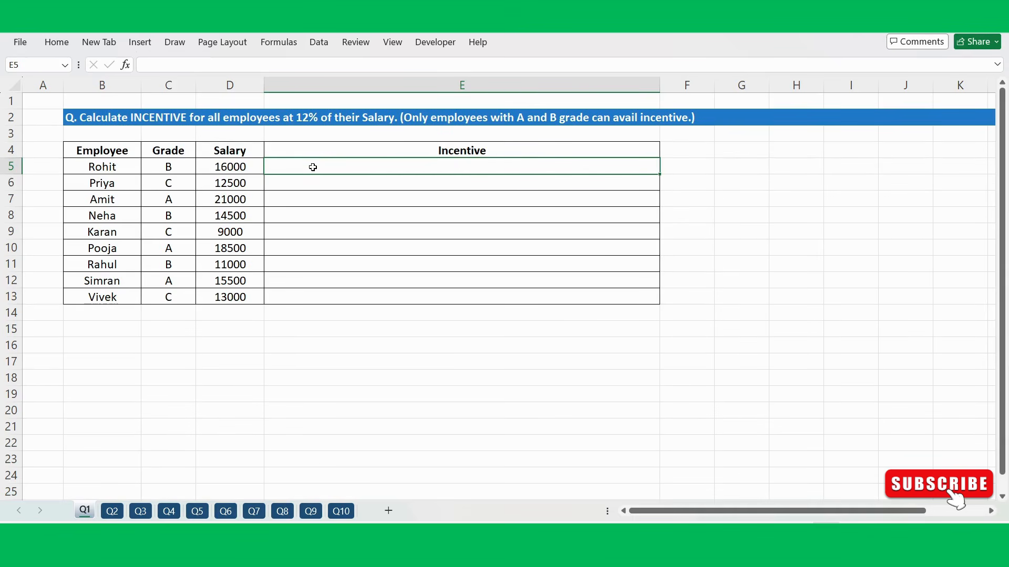
{"action": "type", "text": "=IF("}
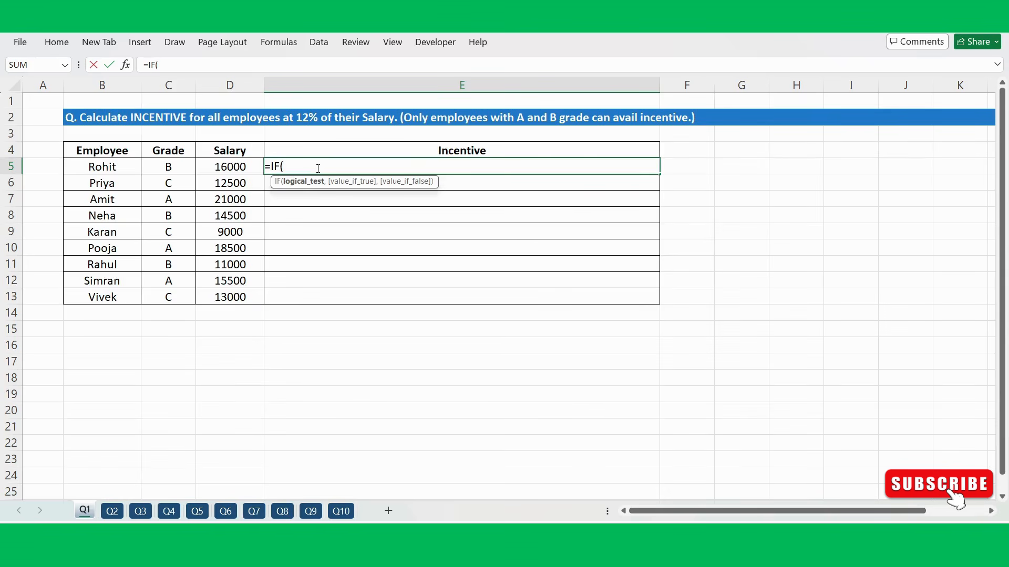
{"action": "type", "text": "or"}
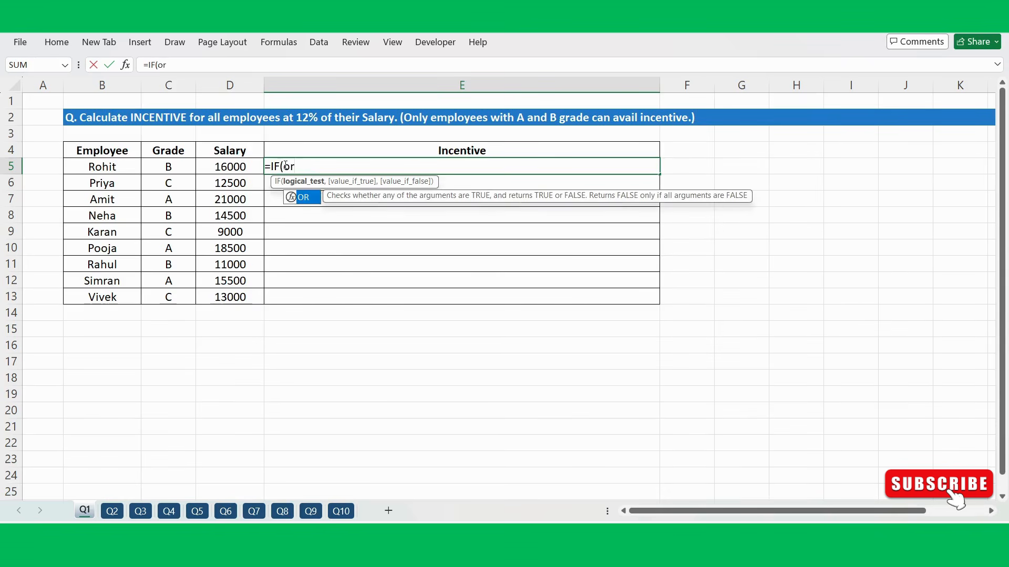
{"action": "type", "text": "("}
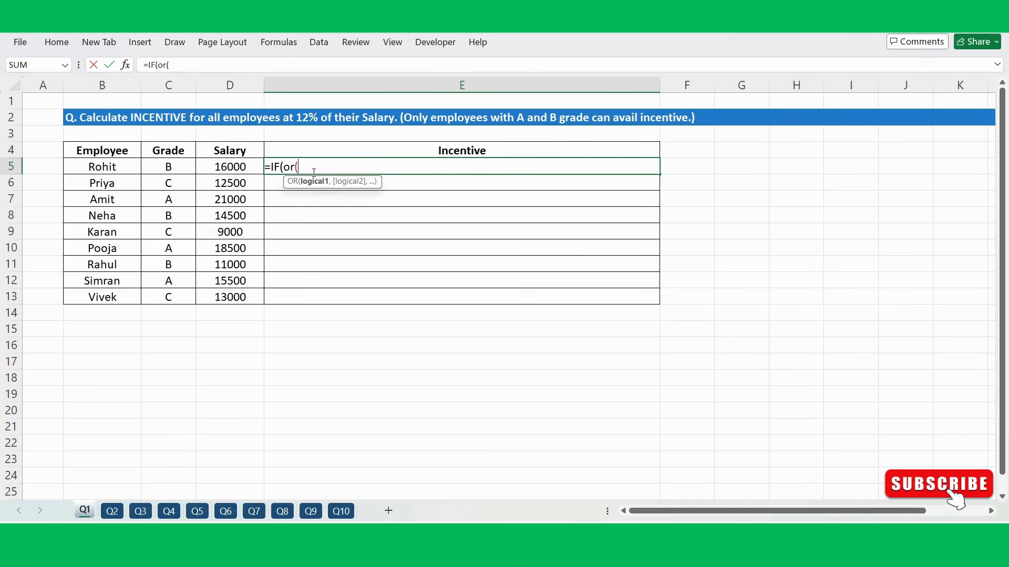
{"action": "left_click", "coordinate": [178, 164]}
{"action": "type", "text": "="}
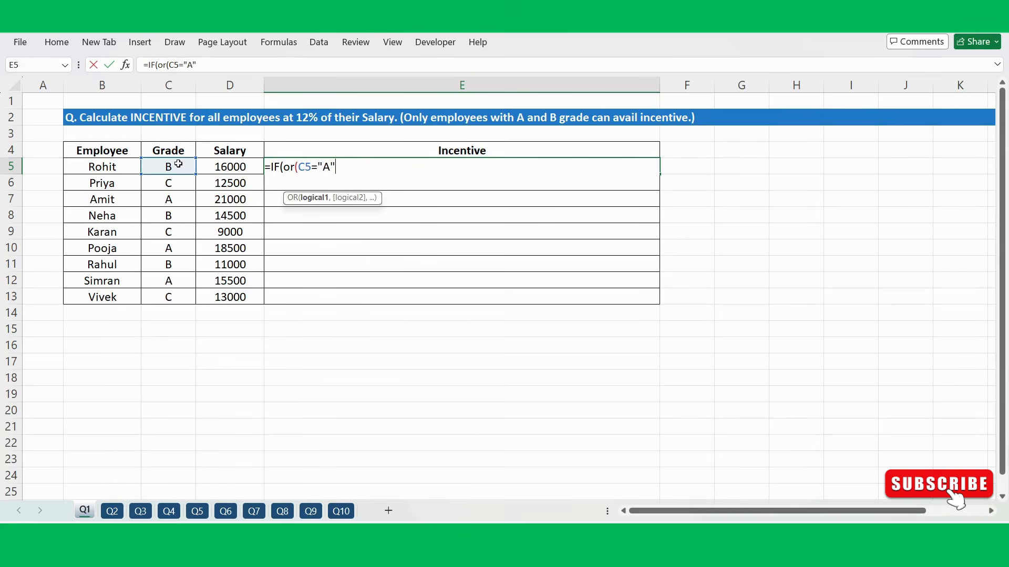
{"action": "type", "text": "\"A\","}
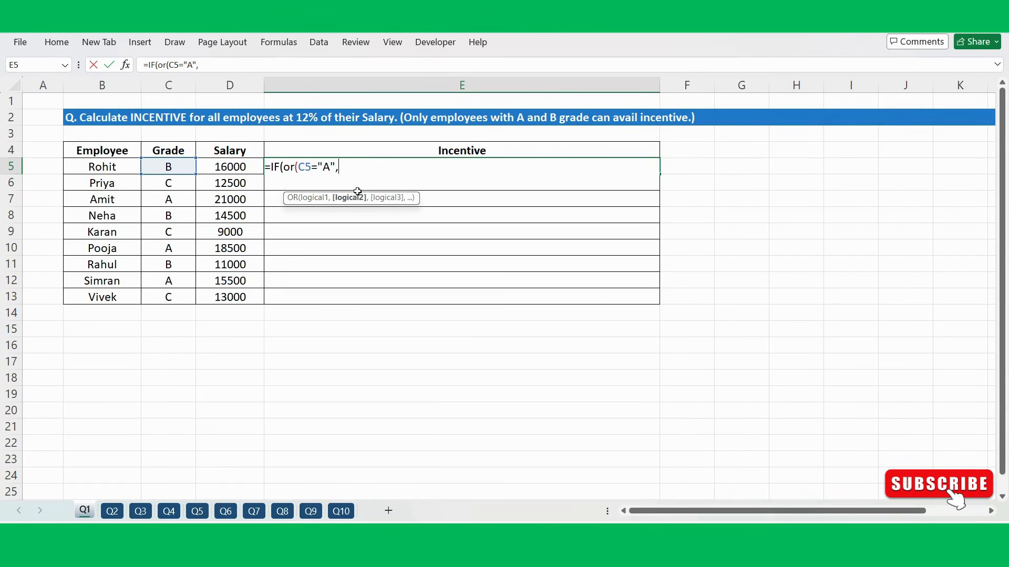
{"action": "left_click", "coordinate": [178, 165]}
{"action": "type", "text": "=\""}
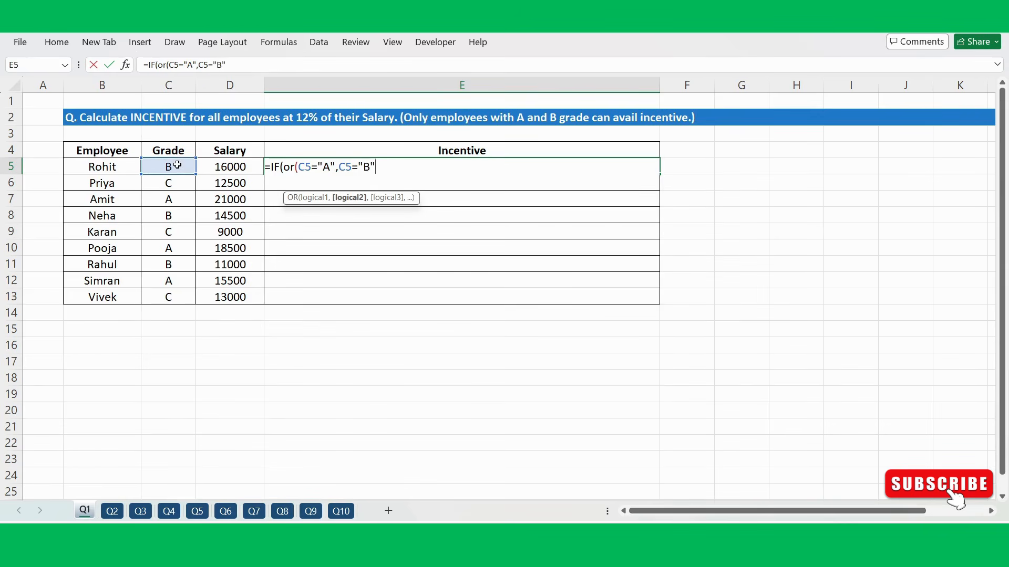
{"action": "type", "text": "B\"),"}
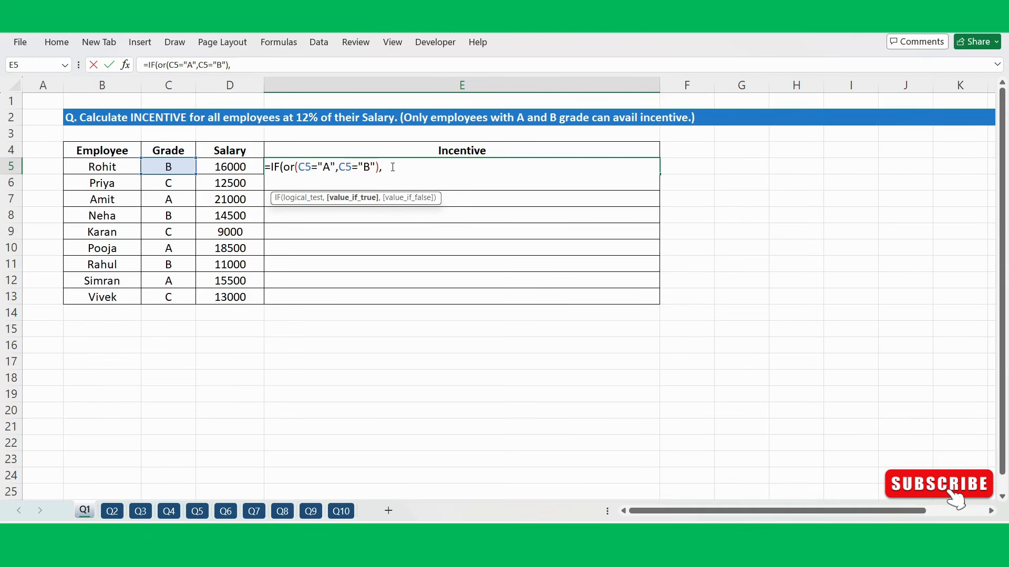
- Add (D5*12%)+D5 as the value-if-true part of the IF formula in E5
{"action": "left_click", "coordinate": [232, 166]}
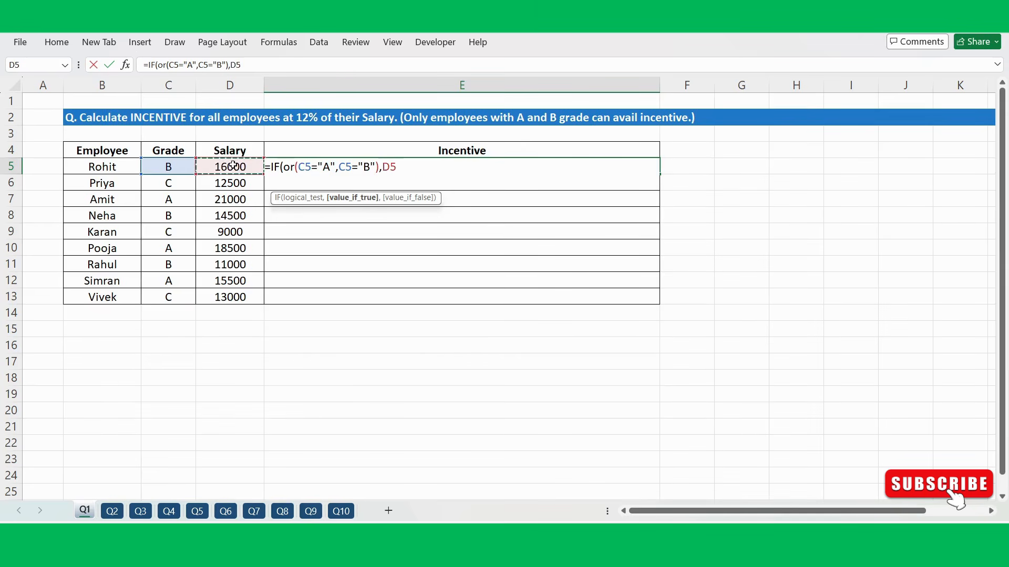
{"action": "type", "text": "*12%"}
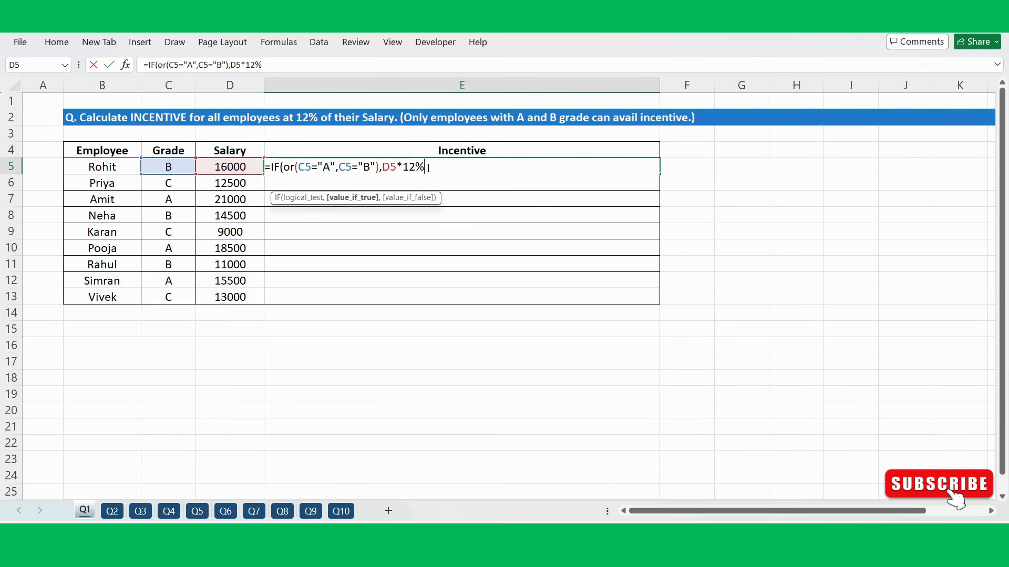
{"action": "type", "text": ")"}
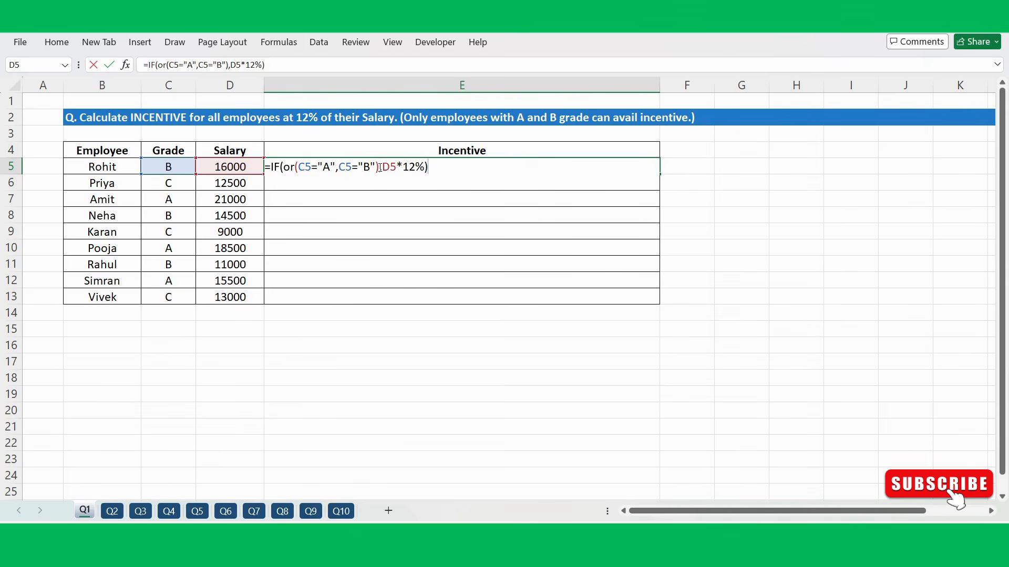
{"action": "left_click", "coordinate": [383, 166]}
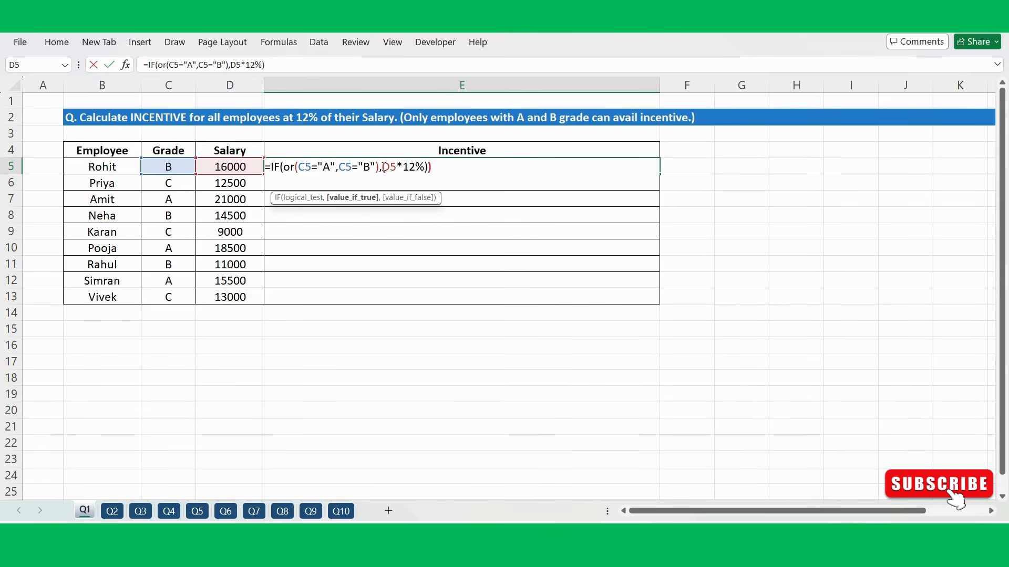
{"action": "type", "text": "("}
{"action": "left_click", "coordinate": [439, 166]}
{"action": "type", "text": "+"}
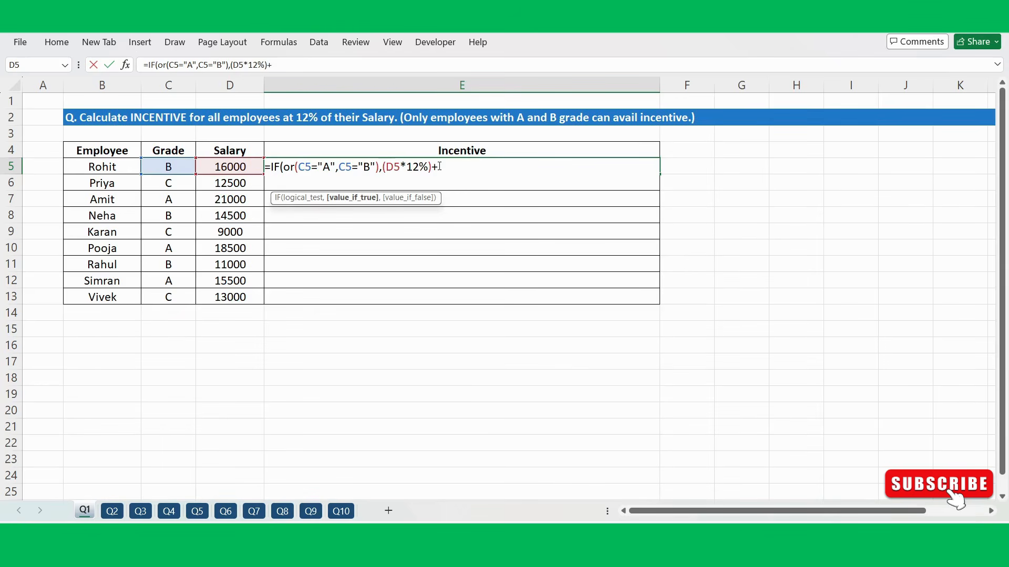
{"action": "left_click", "coordinate": [239, 168]}
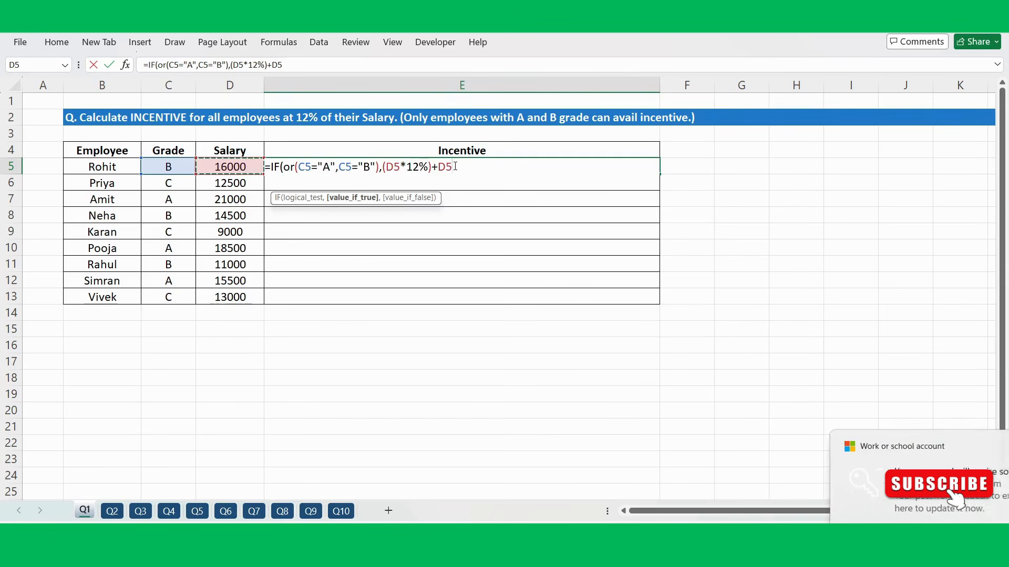
- Add D5 as the value-if-false argument and complete the IF formula in E5
{"action": "type", "text": ","}
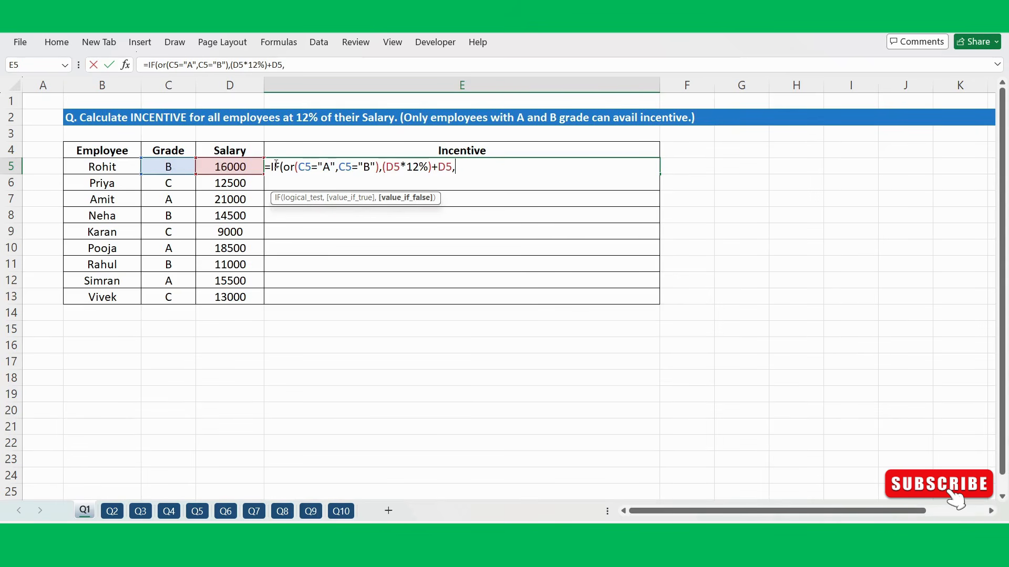
{"action": "left_click", "coordinate": [240, 168]}
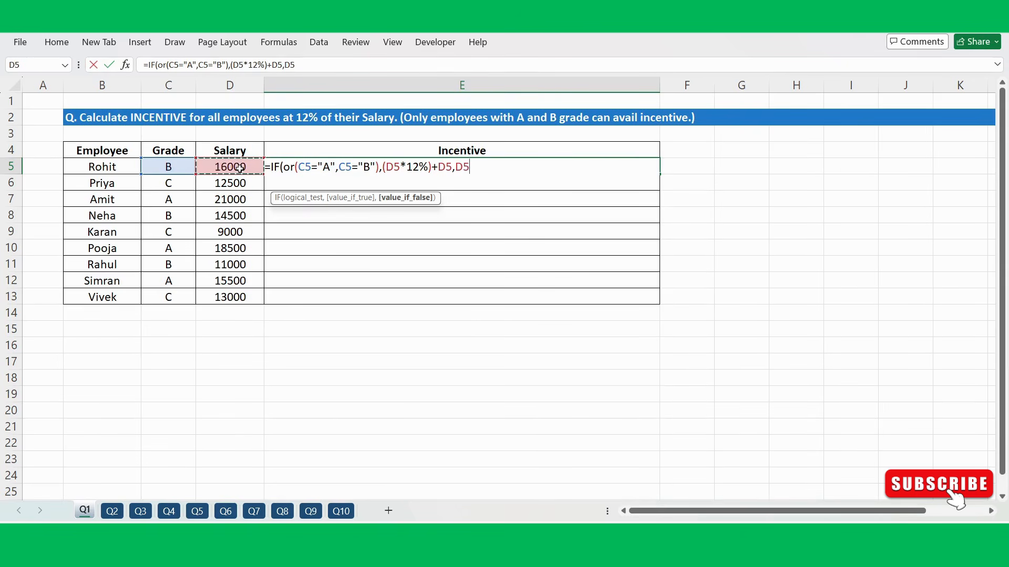
{"action": "type", "text": ")"}
{"action": "key", "text": "Return"}
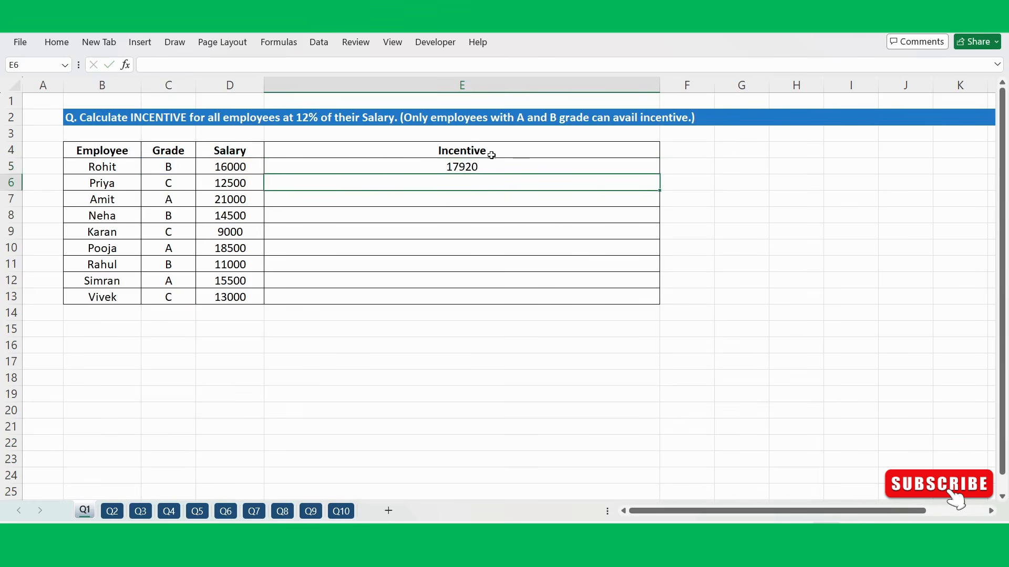
- Fill the incentive formula from E5 down through E13 for all employees
{"action": "left_click_drag", "start_coordinate": [462, 167], "coordinate": [455, 298]}
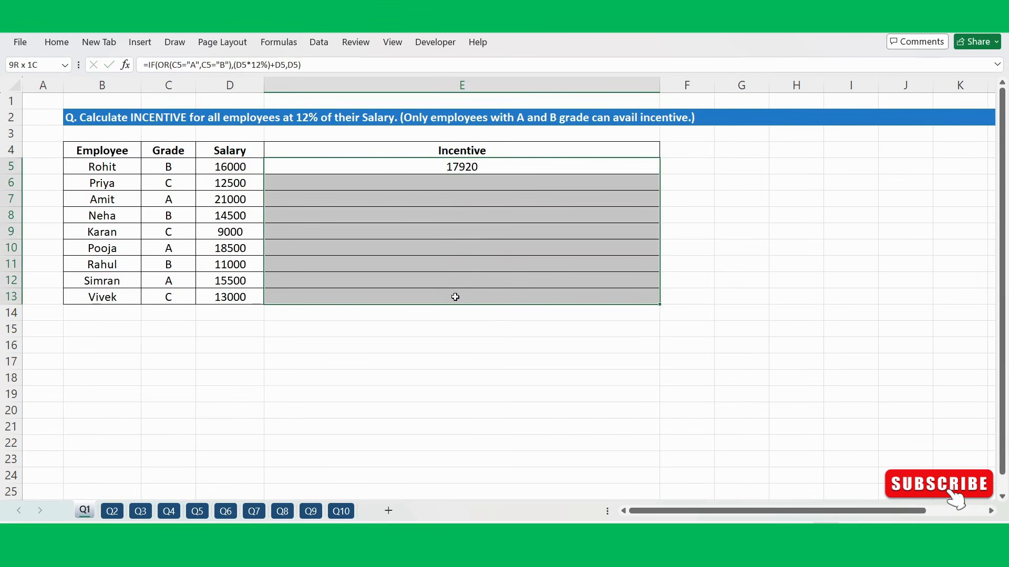
{"action": "key", "text": "ctrl+d"}
{"action": "left_click", "coordinate": [486, 171]}
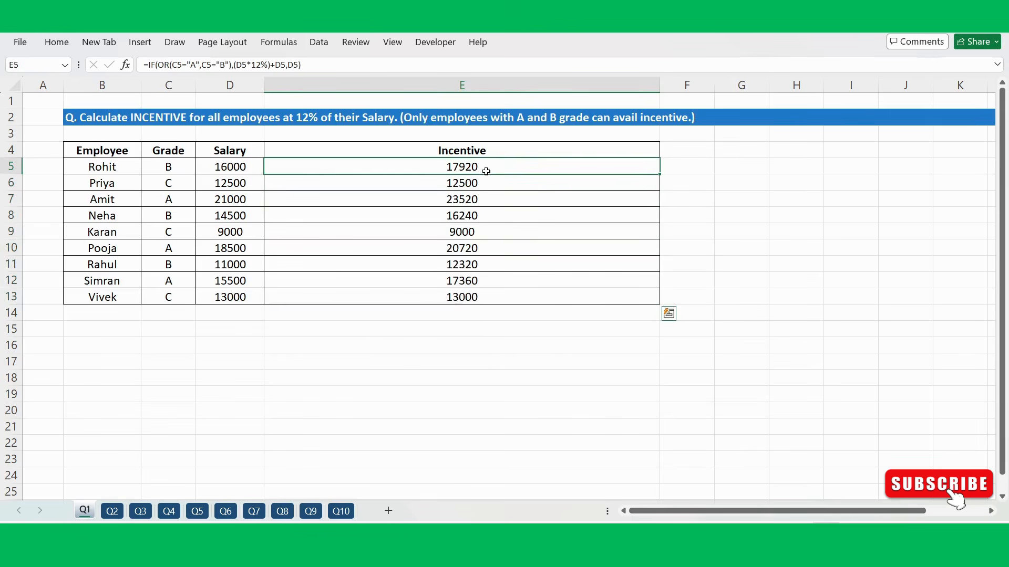
{"action": "left_click", "coordinate": [170, 166]}
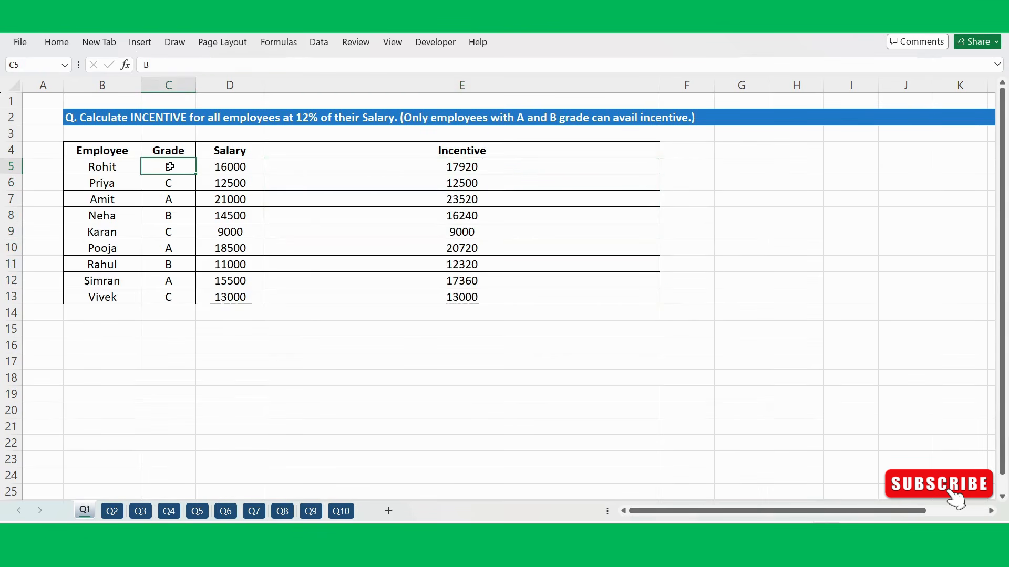
{"action": "left_click", "coordinate": [211, 164]}
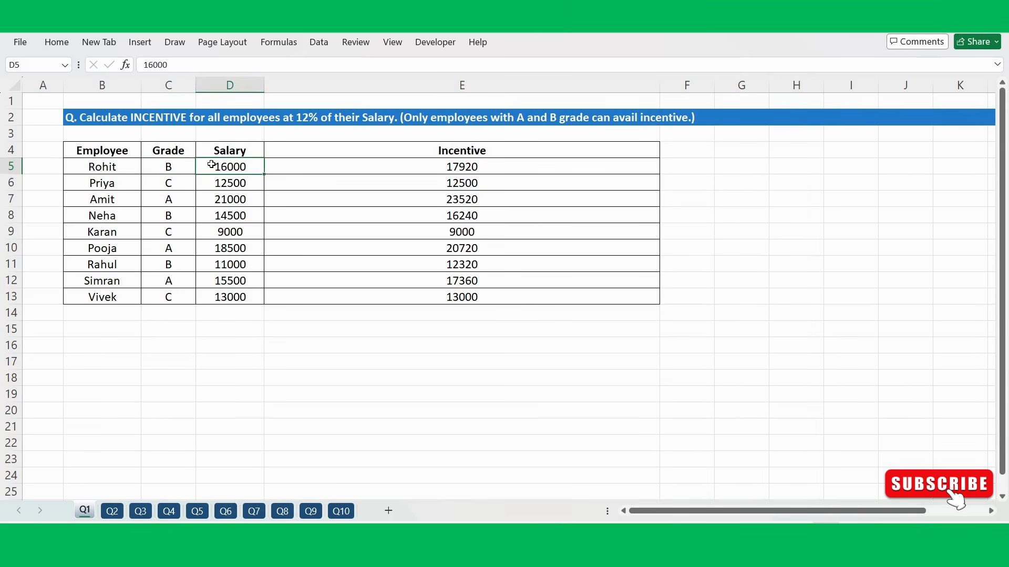
{"action": "left_click", "coordinate": [430, 163]}
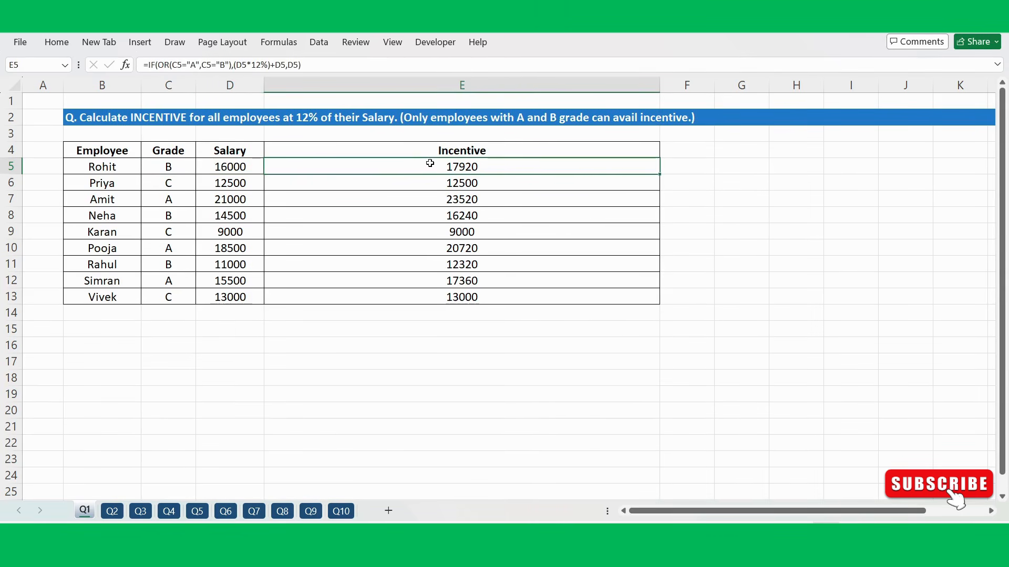
- Calculate 12% of the first employee's salary in G5 with the formula =D5*12%
{"action": "left_click", "coordinate": [732, 166]}
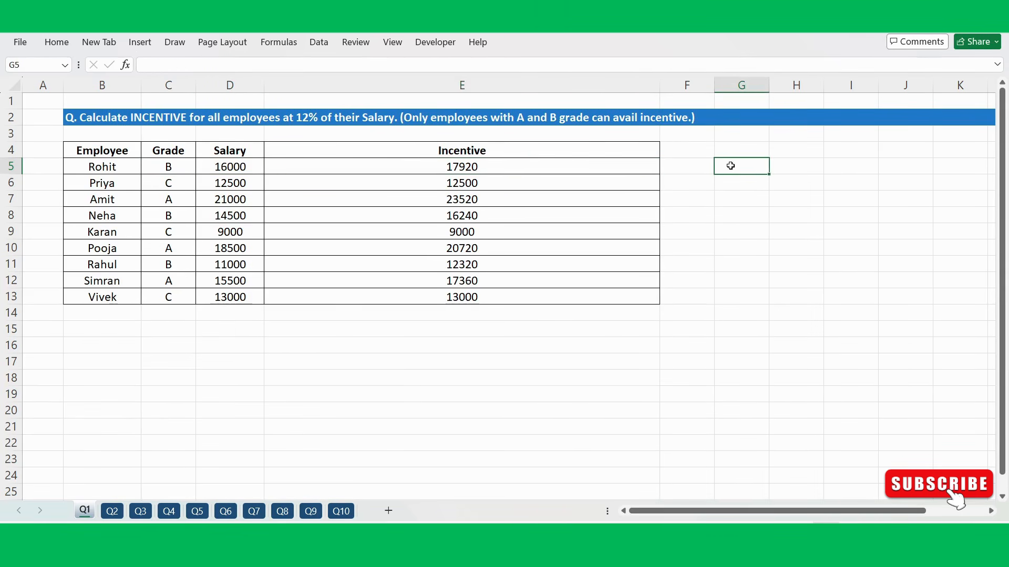
{"action": "type", "text": "="}
{"action": "left_click", "coordinate": [232, 163]}
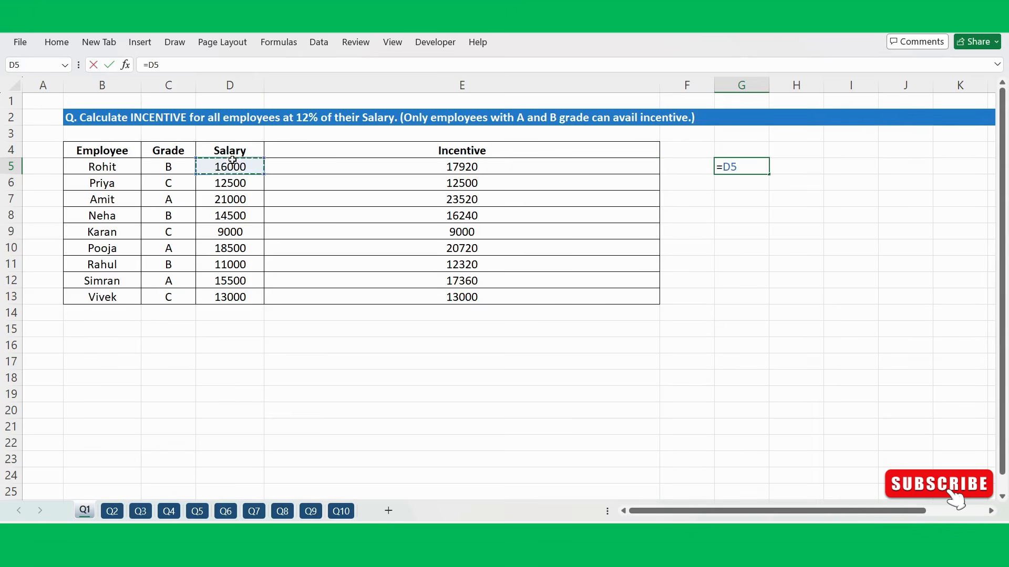
{"action": "type", "text": "*12"}
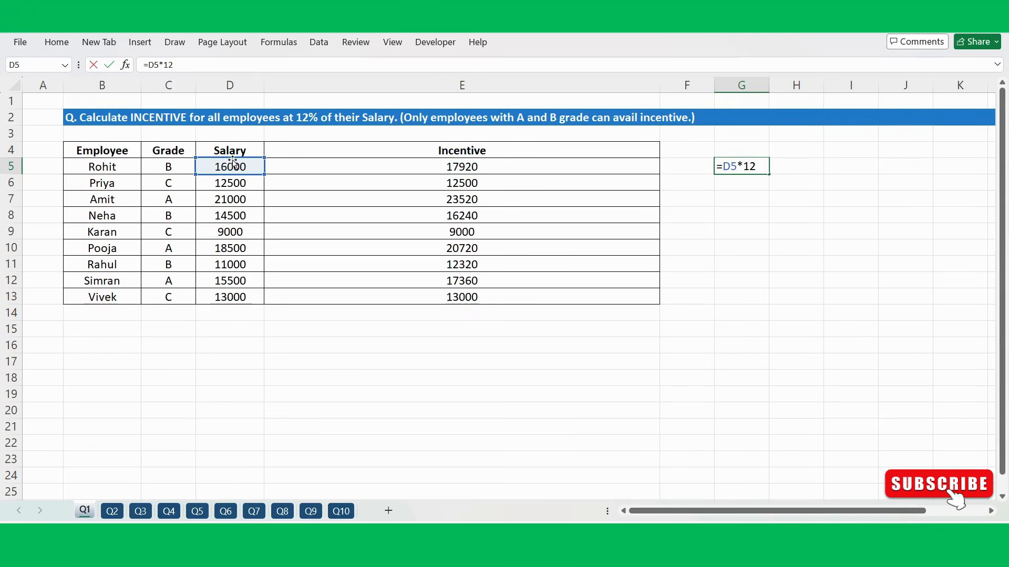
{"action": "type", "text": "%"}
{"action": "key", "text": "Return"}
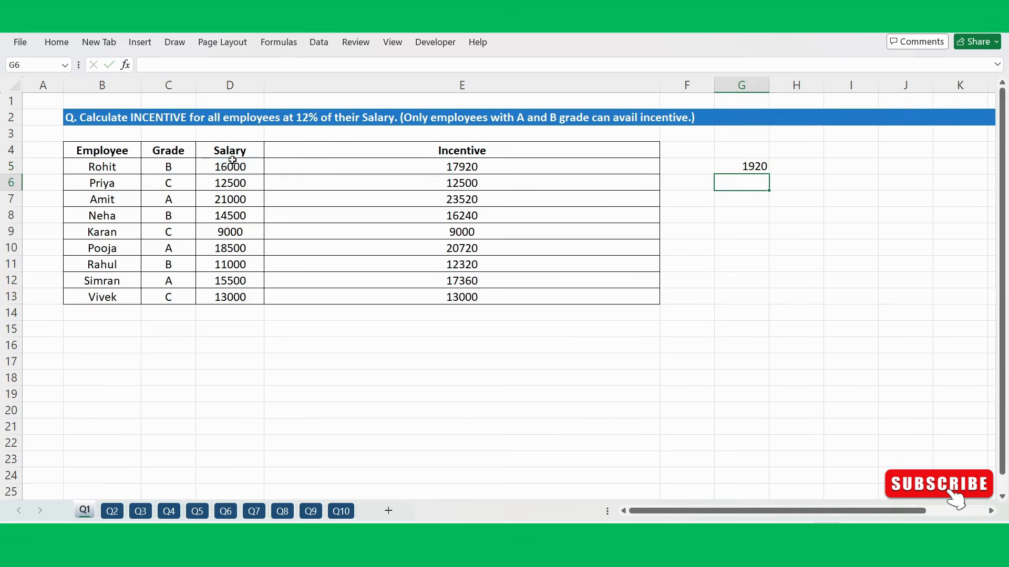
- Enter =D5+G5 in H5 to add the salary and its 12% incentive, and compare it with E5
{"action": "left_click", "coordinate": [760, 160]}
{"action": "left_click", "coordinate": [799, 164]}
{"action": "type", "text": "="}
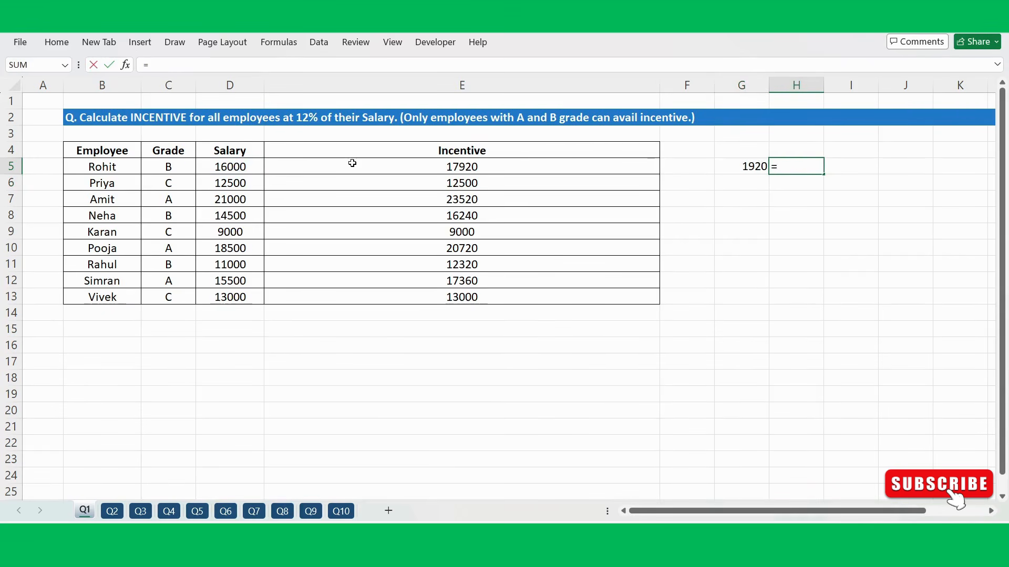
{"action": "left_click", "coordinate": [216, 163]}
{"action": "type", "text": "+"}
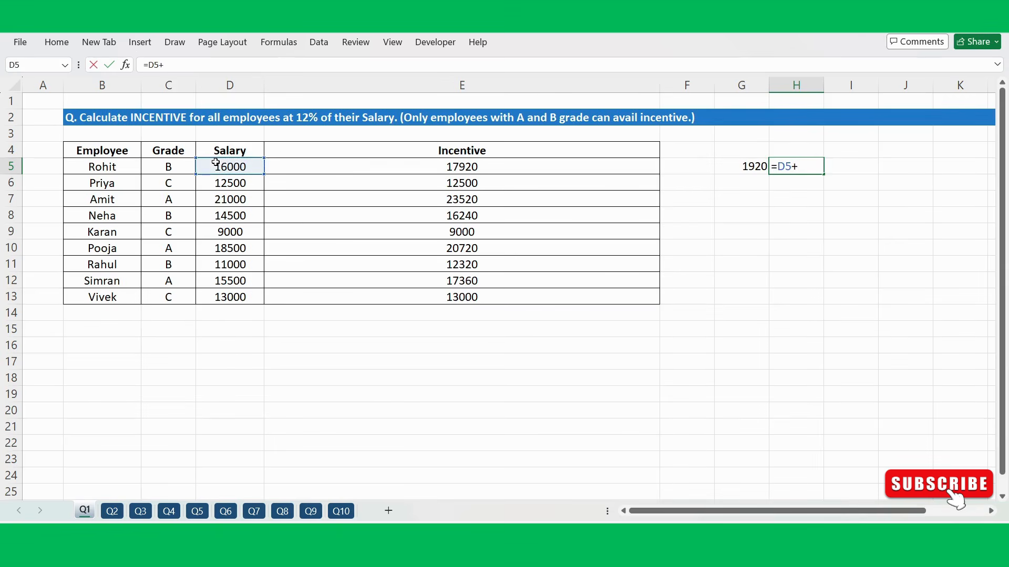
{"action": "left_click", "coordinate": [749, 165]}
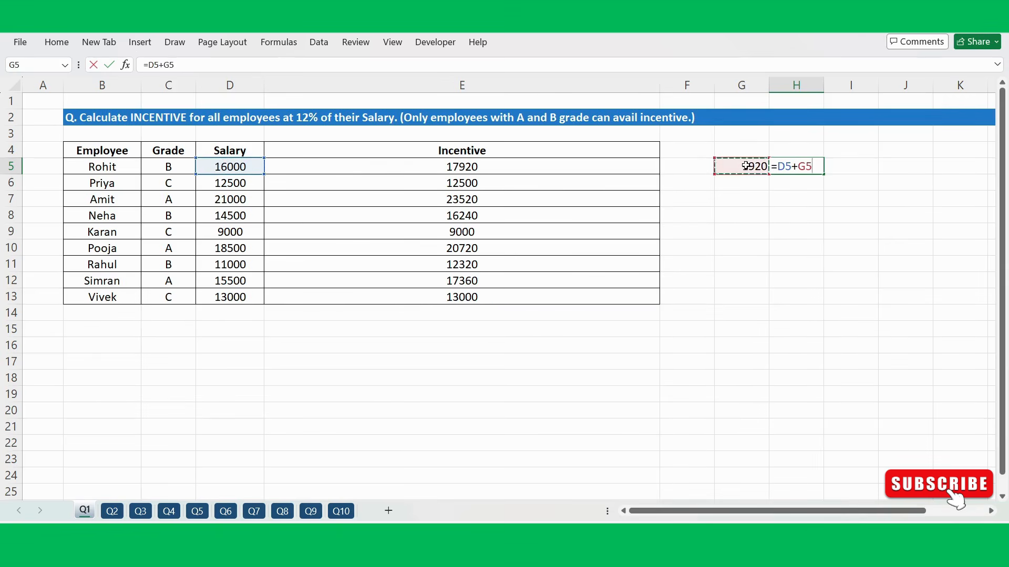
{"action": "key", "text": "Return"}
{"action": "left_click", "coordinate": [798, 167]}
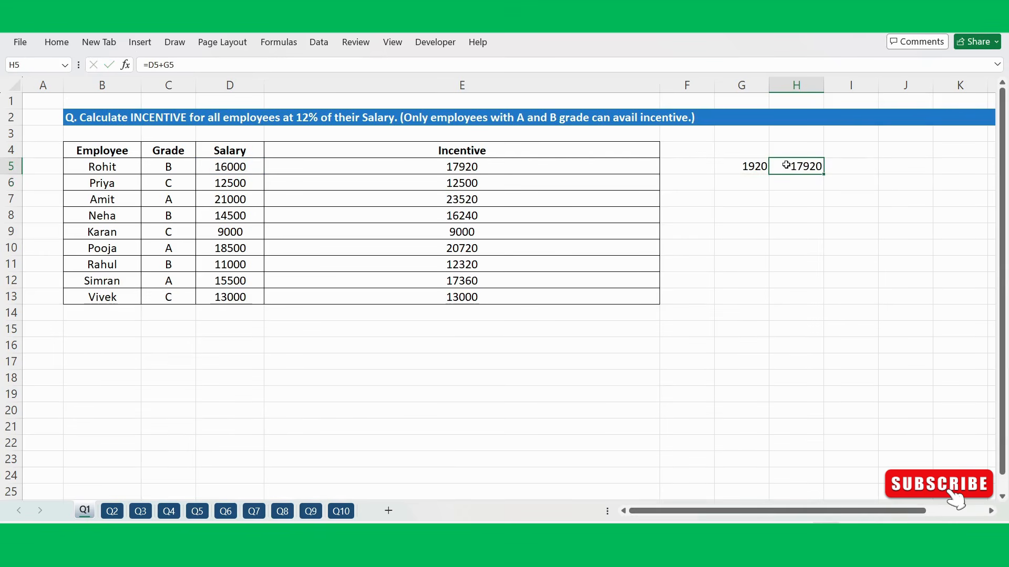
{"action": "left_click", "coordinate": [471, 163]}
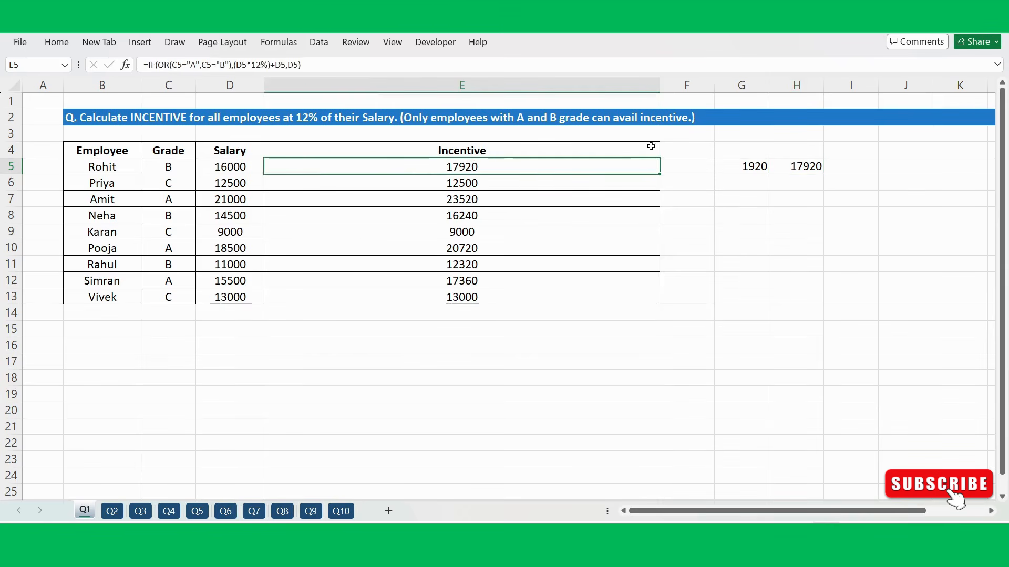
- Check the grades, salaries and incentive results in rows 5 and 6 against the H5 calculation, and review the Incentive column E5:E13
{"action": "left_click", "coordinate": [803, 165]}
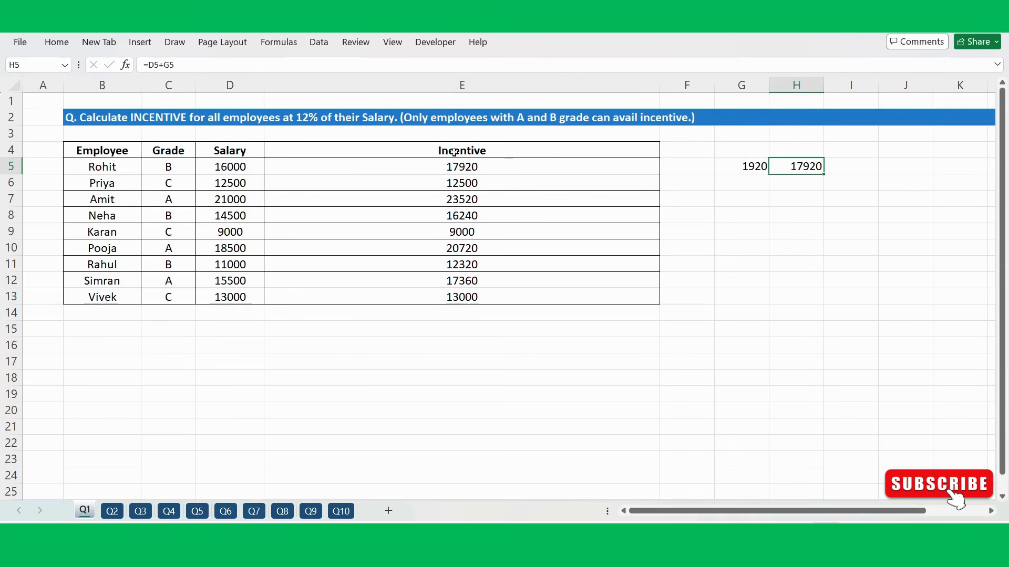
{"action": "left_click", "coordinate": [174, 163]}
{"action": "left_click", "coordinate": [231, 166]}
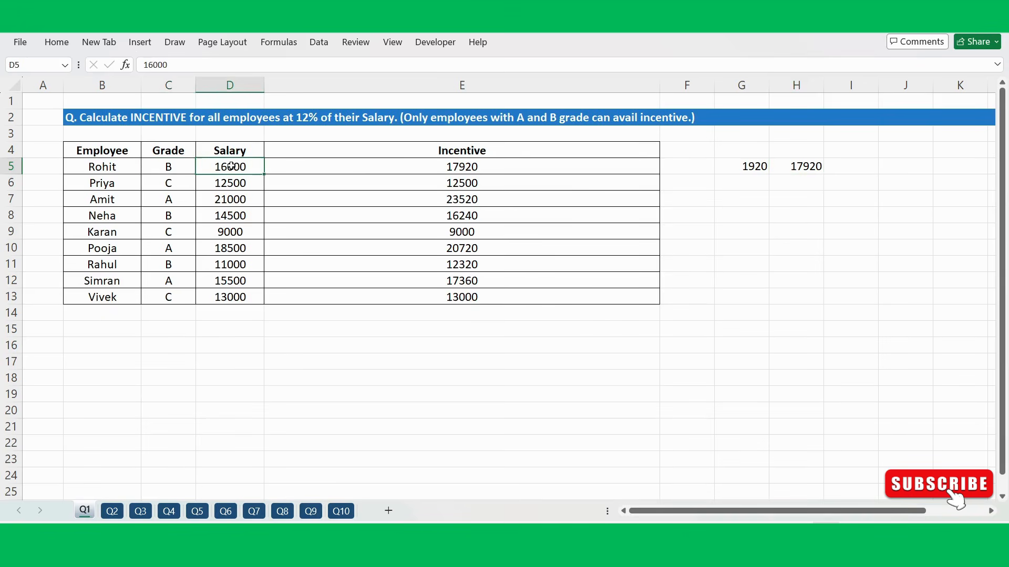
{"action": "left_click", "coordinate": [375, 173]}
{"action": "left_click", "coordinate": [160, 184]}
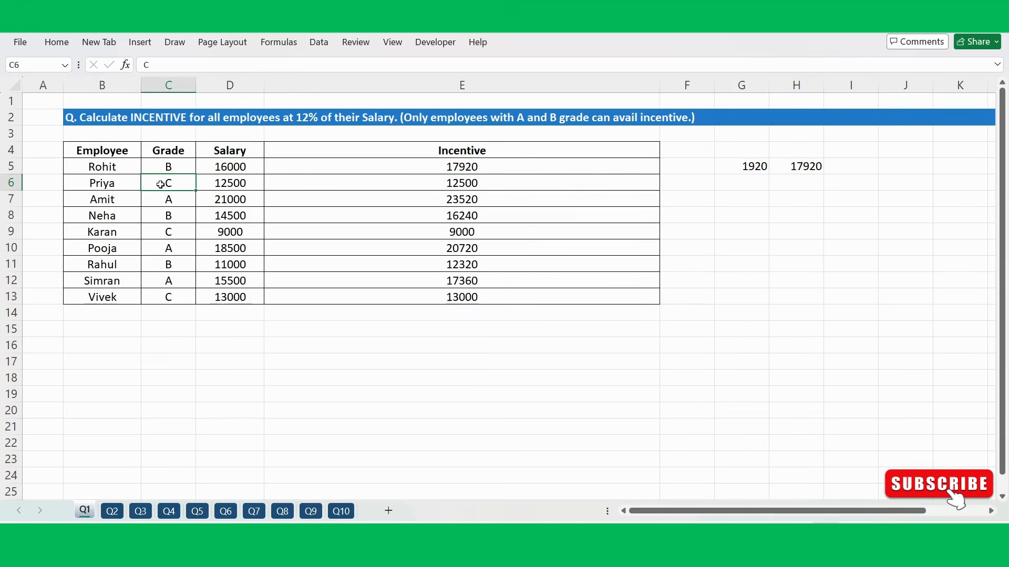
{"action": "left_click", "coordinate": [231, 185]}
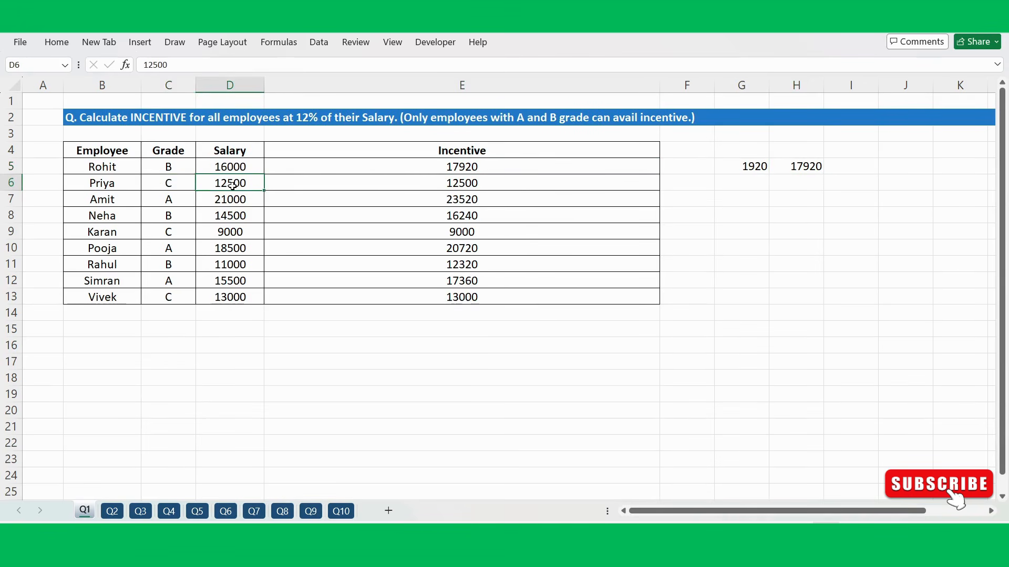
{"action": "left_click", "coordinate": [437, 184]}
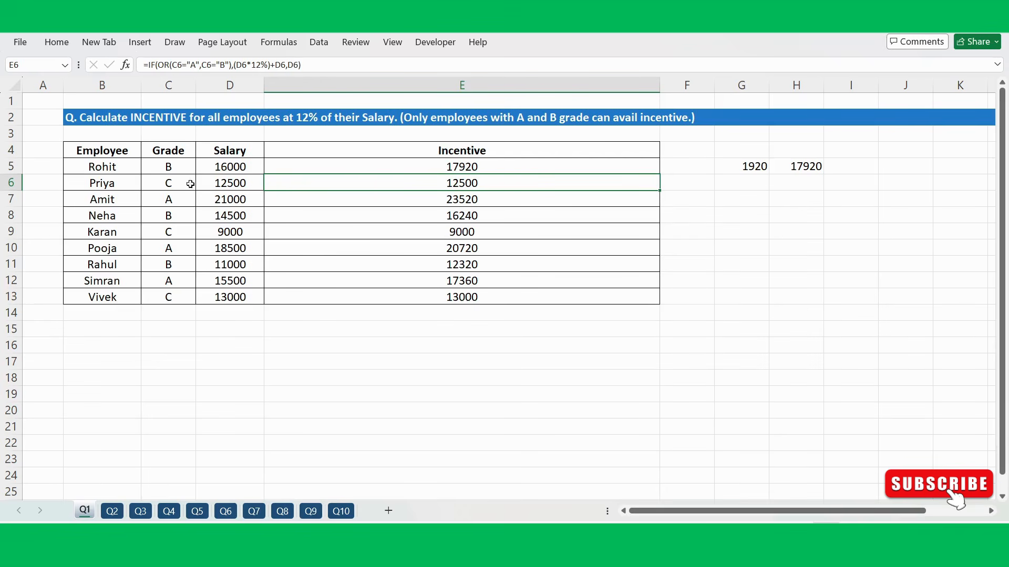
{"action": "left_click", "coordinate": [191, 184]}
{"action": "left_click", "coordinate": [252, 331]}
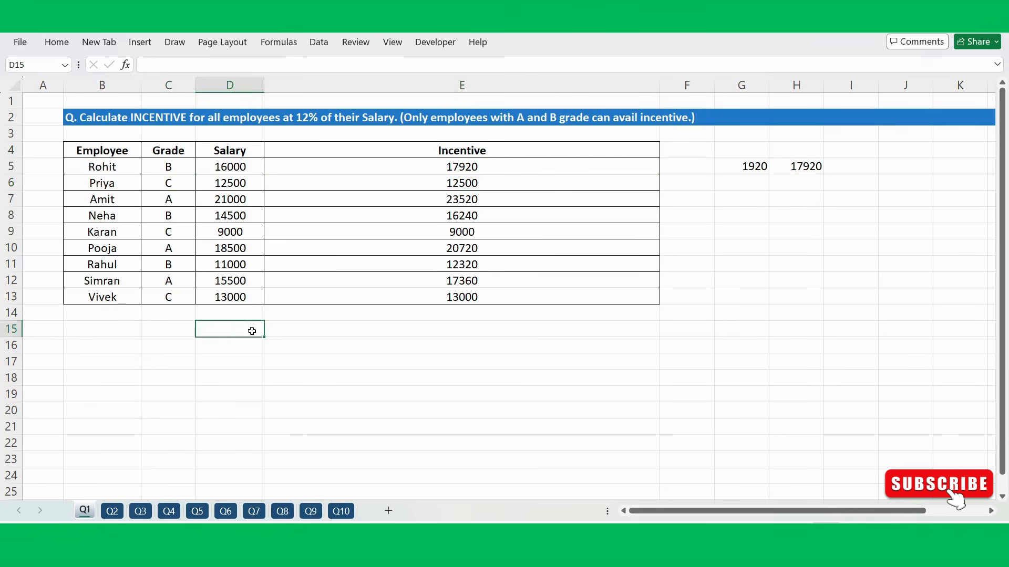
{"action": "left_click_drag", "start_coordinate": [475, 167], "coordinate": [461, 295]}
{"action": "left_click", "coordinate": [291, 331]}
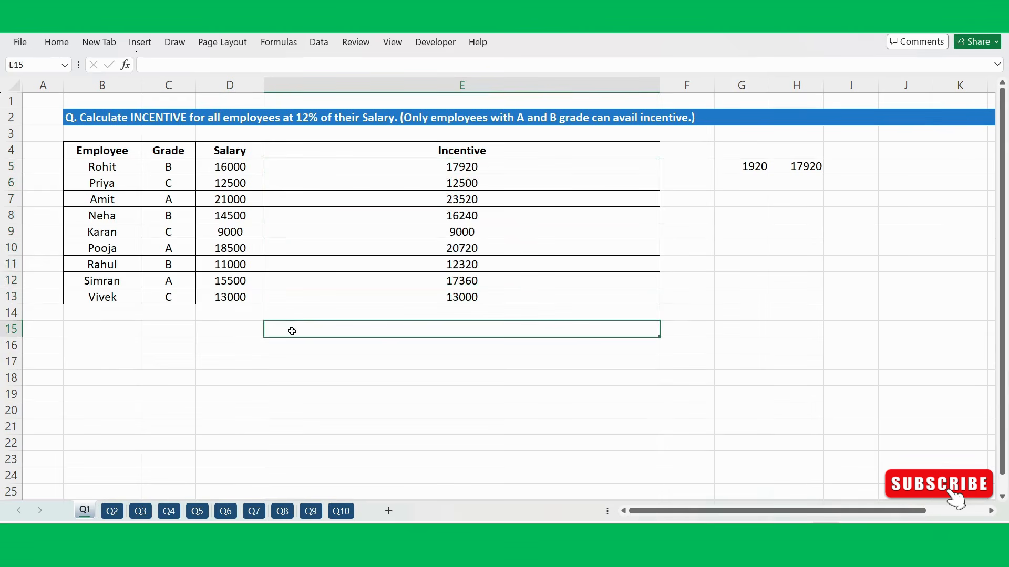
{"action": "left_click", "coordinate": [98, 376]}
{"action": "left_click", "coordinate": [46, 391]}
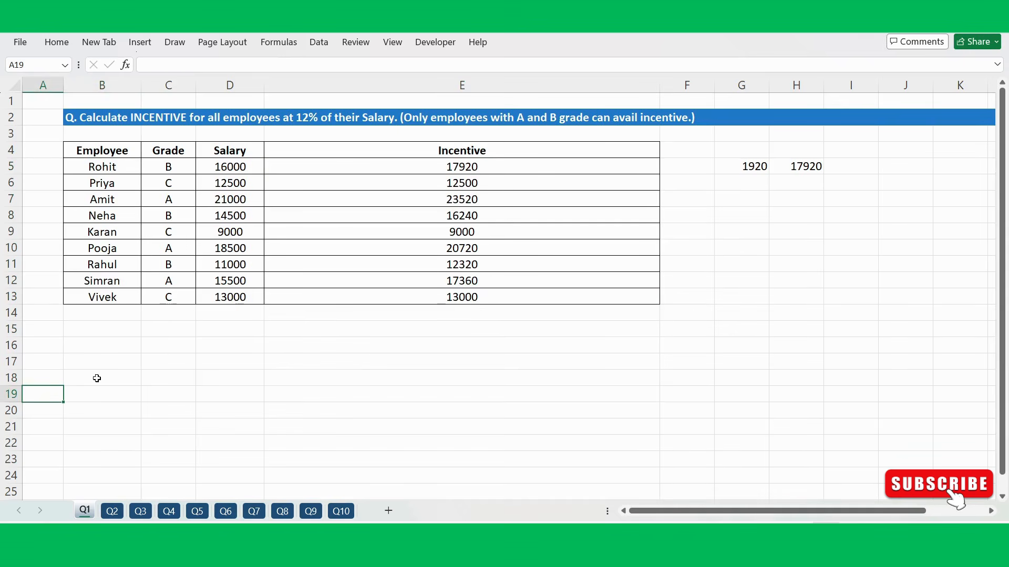
{"action": "left_click", "coordinate": [43, 376]}
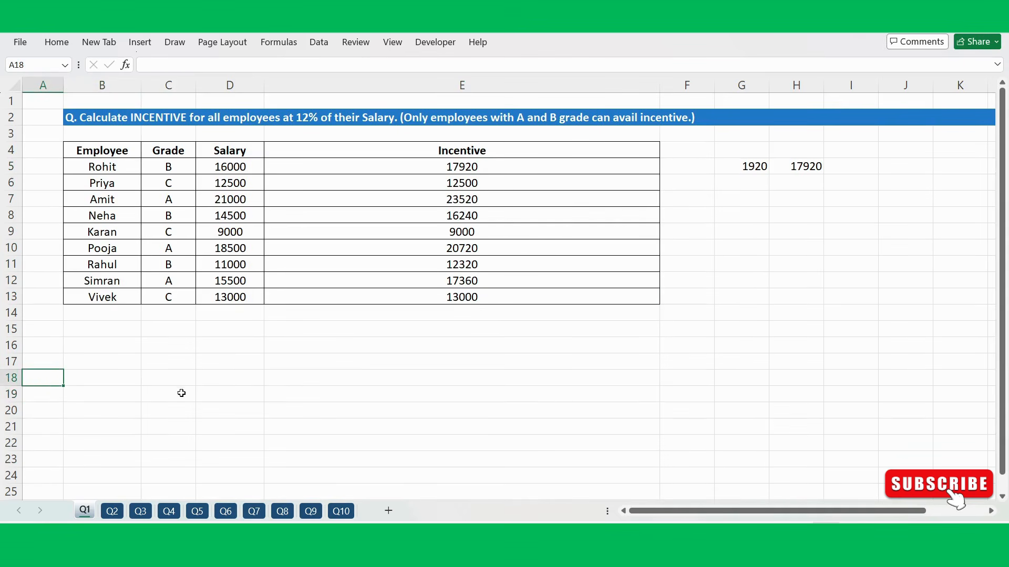
- Open the Q2 sheet with the Performance Status exercise
{"action": "left_click", "coordinate": [112, 511]}
{"action": "left_click", "coordinate": [137, 426]}
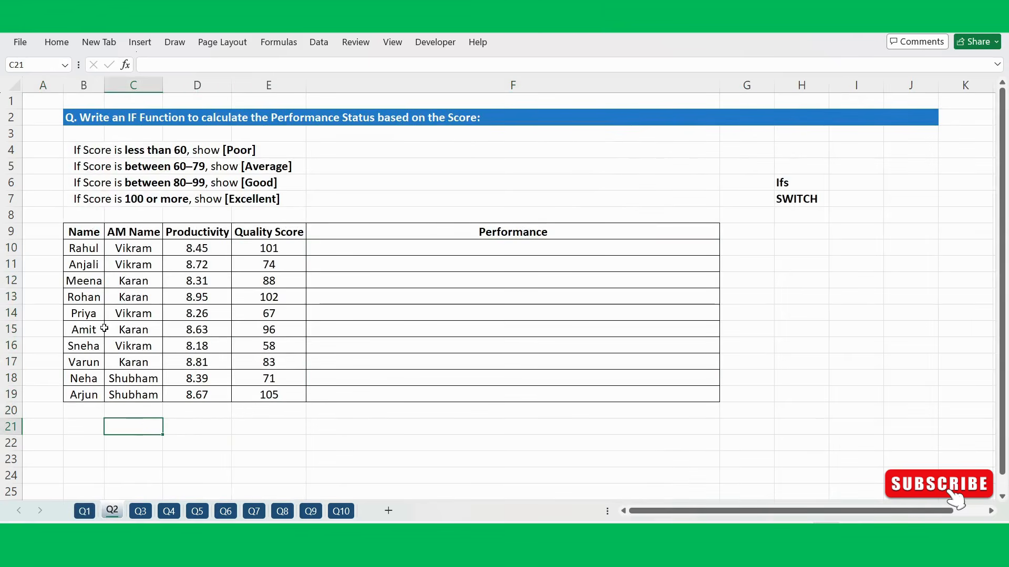
{"action": "left_click", "coordinate": [57, 185]}
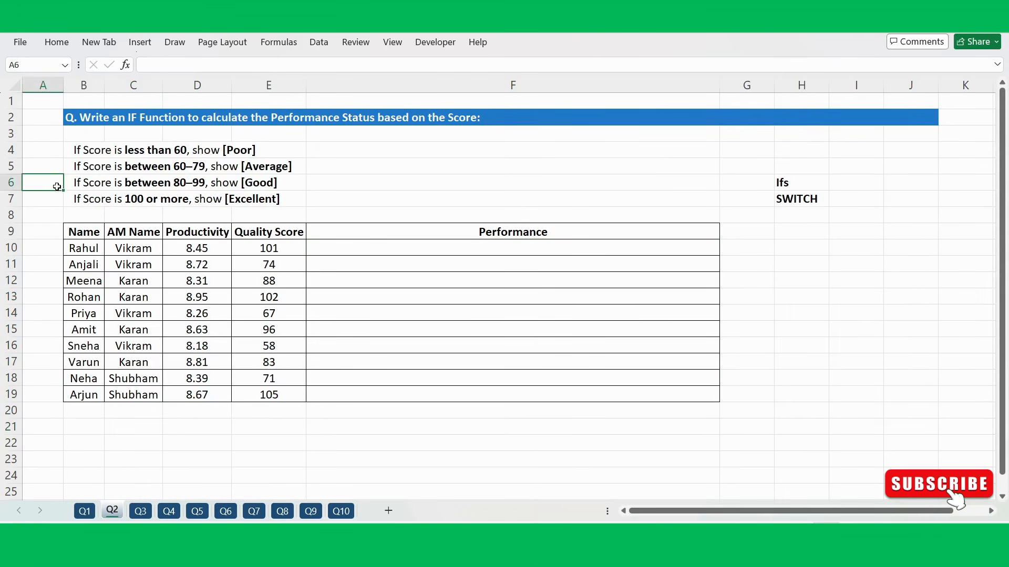
{"action": "left_click", "coordinate": [34, 232]}
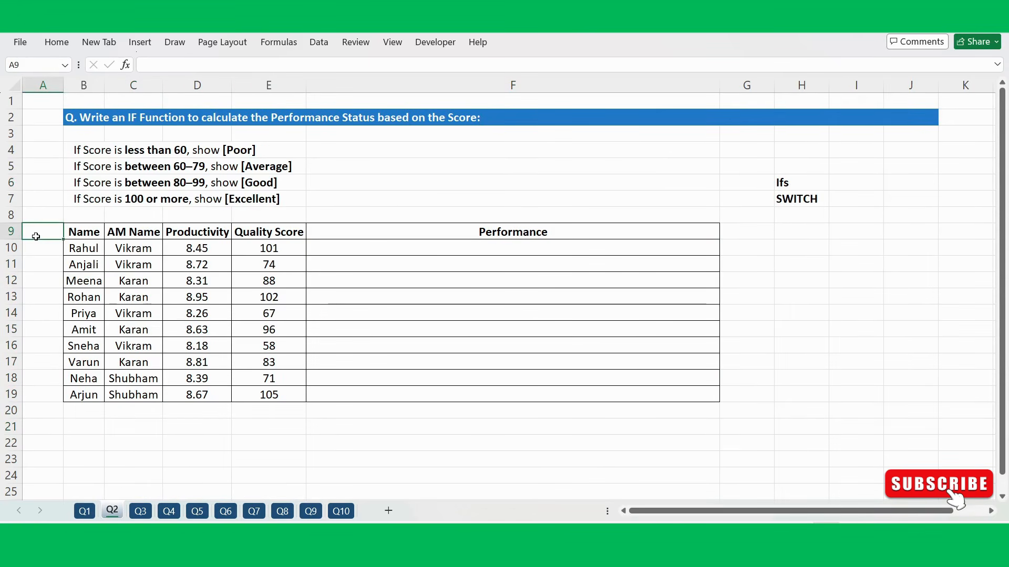
{"action": "left_click", "coordinate": [46, 182]}
{"action": "left_click", "coordinate": [46, 226]}
{"action": "left_click", "coordinate": [45, 280]}
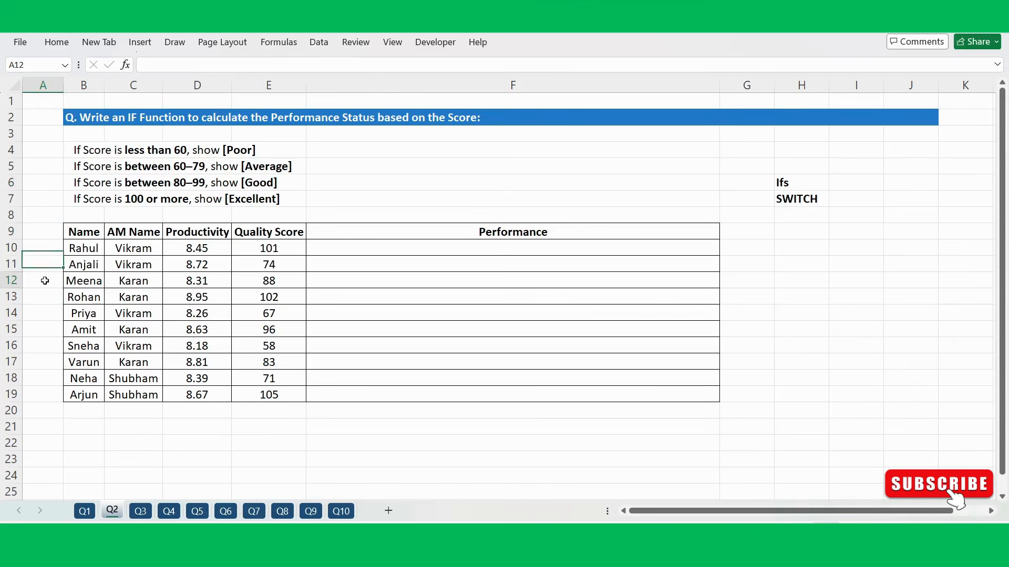
{"action": "left_click", "coordinate": [43, 321]}
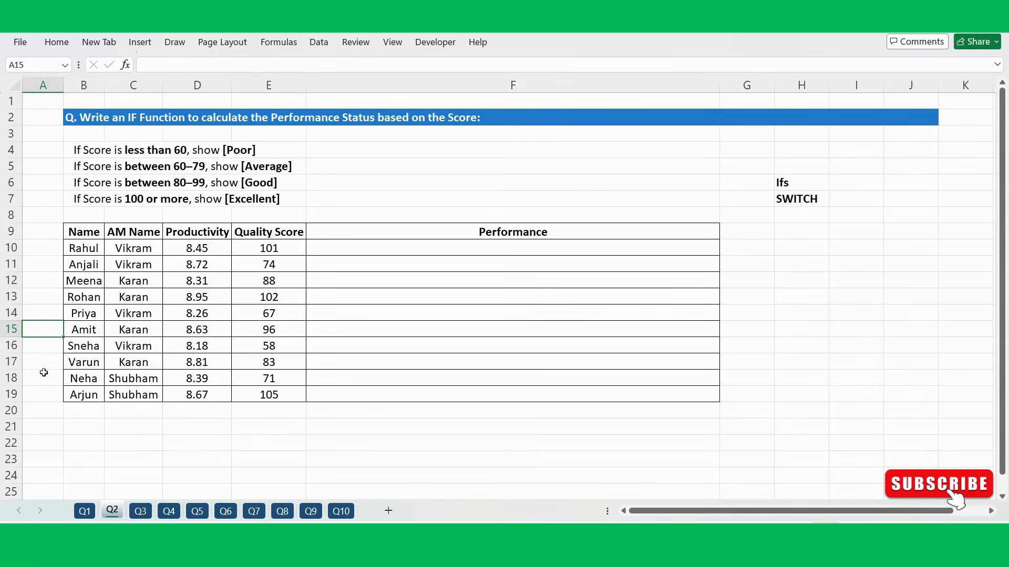
{"action": "left_click", "coordinate": [43, 372]}
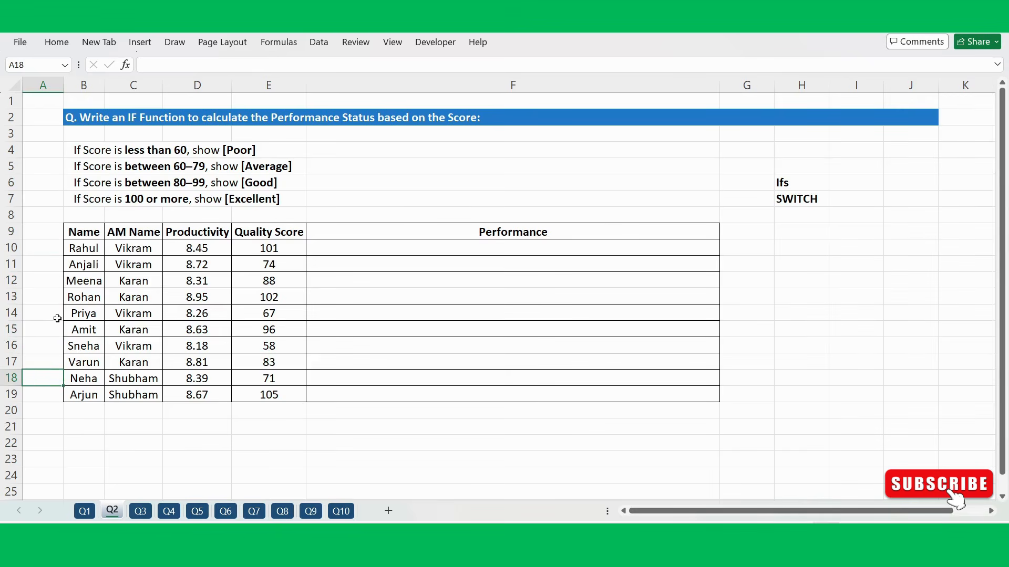
- Review the table headers from Name to Quality Score and the empty Performance range F10:F19
{"action": "left_click", "coordinate": [333, 247]}
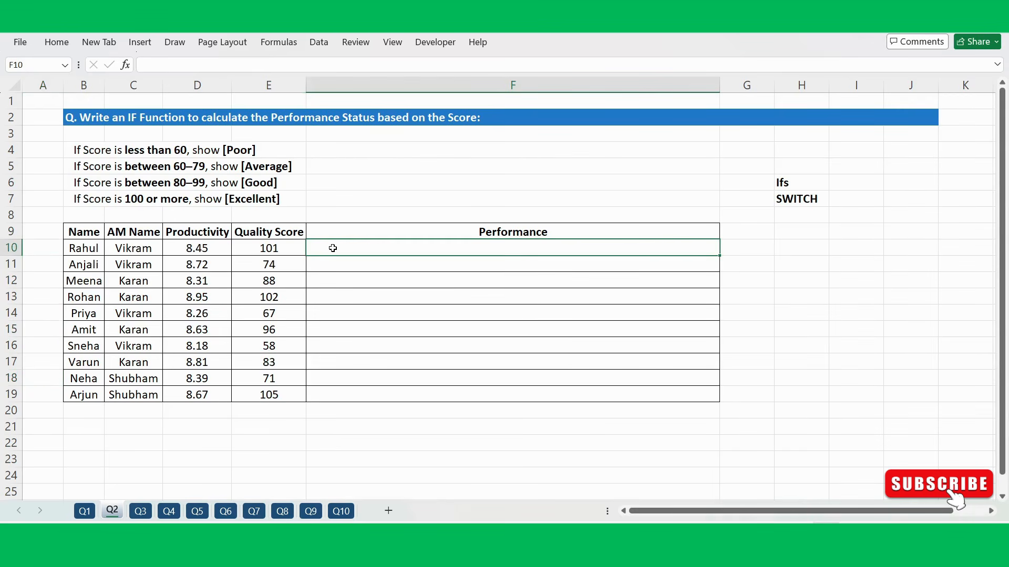
{"action": "left_click", "coordinate": [85, 232]}
{"action": "left_click", "coordinate": [126, 232]}
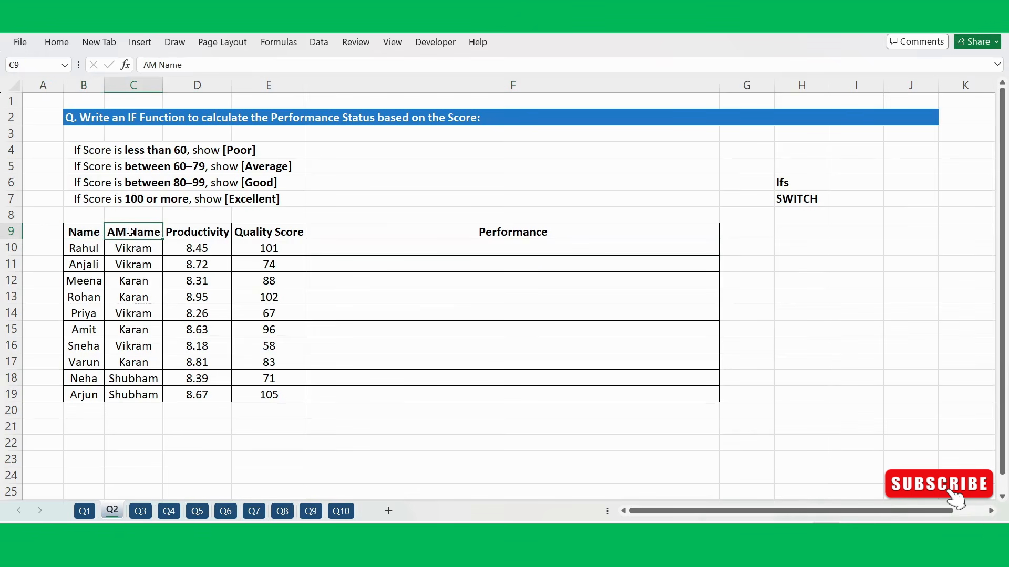
{"action": "left_click", "coordinate": [177, 232]}
{"action": "left_click", "coordinate": [269, 231]}
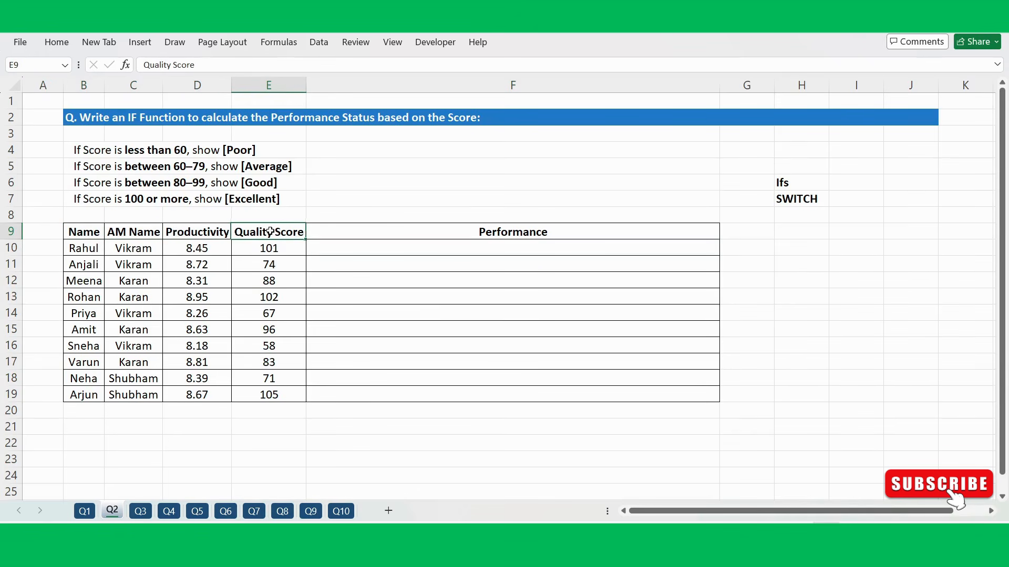
{"action": "left_click_drag", "start_coordinate": [455, 244], "coordinate": [451, 387]}
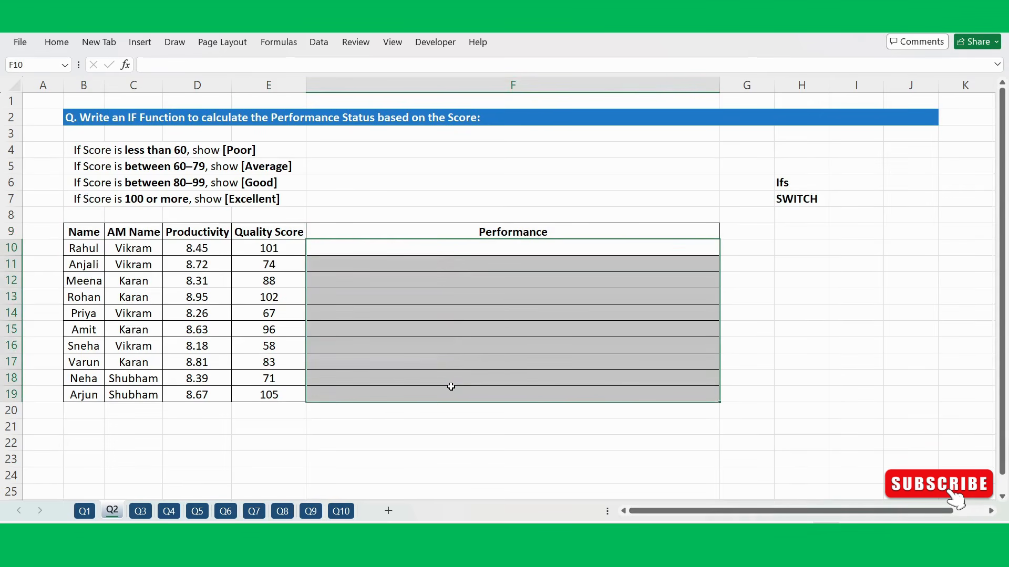
{"action": "left_click", "coordinate": [518, 245]}
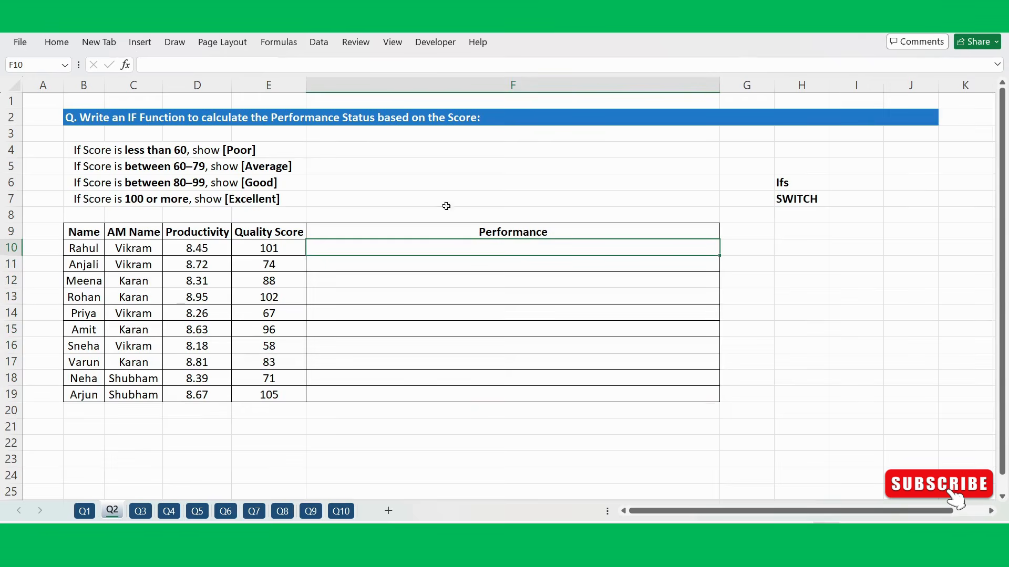
- Review the score rule in B4 and the alternative functions Ifs and SWITCH noted in H6:H7
{"action": "left_click", "coordinate": [74, 149]}
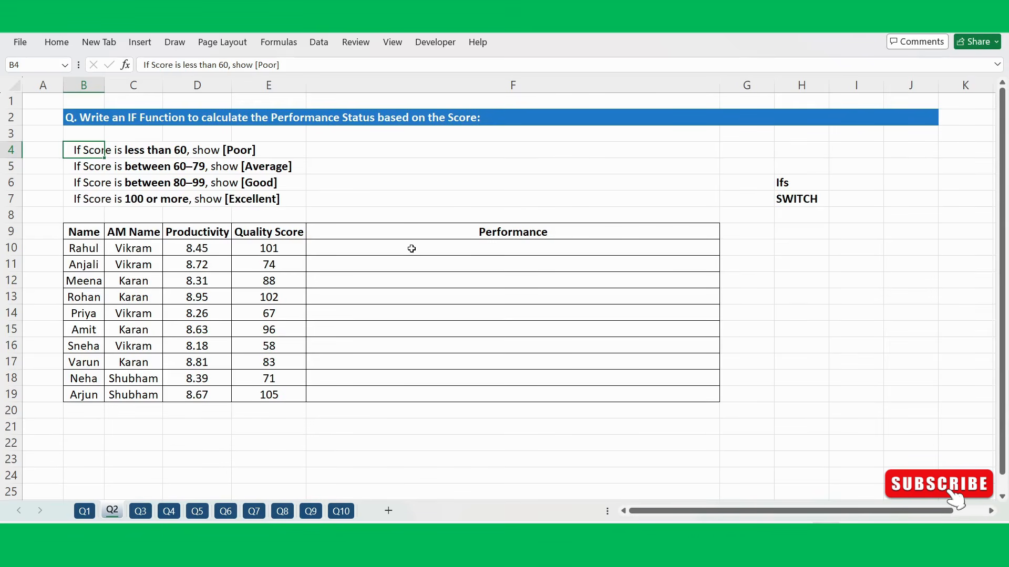
{"action": "left_click", "coordinate": [411, 248]}
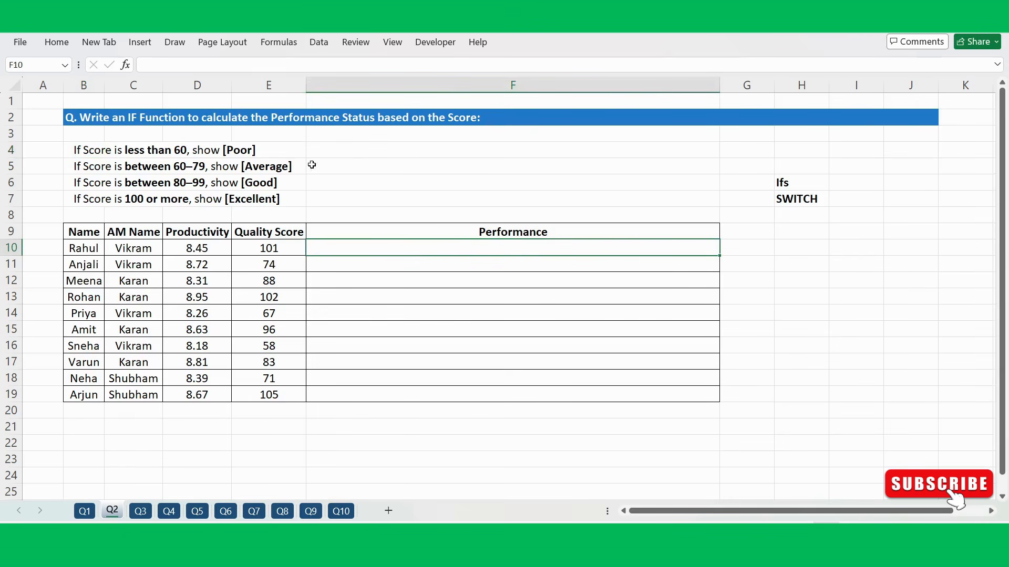
{"action": "left_click_drag", "start_coordinate": [807, 177], "coordinate": [805, 207]}
{"action": "left_click", "coordinate": [803, 227]}
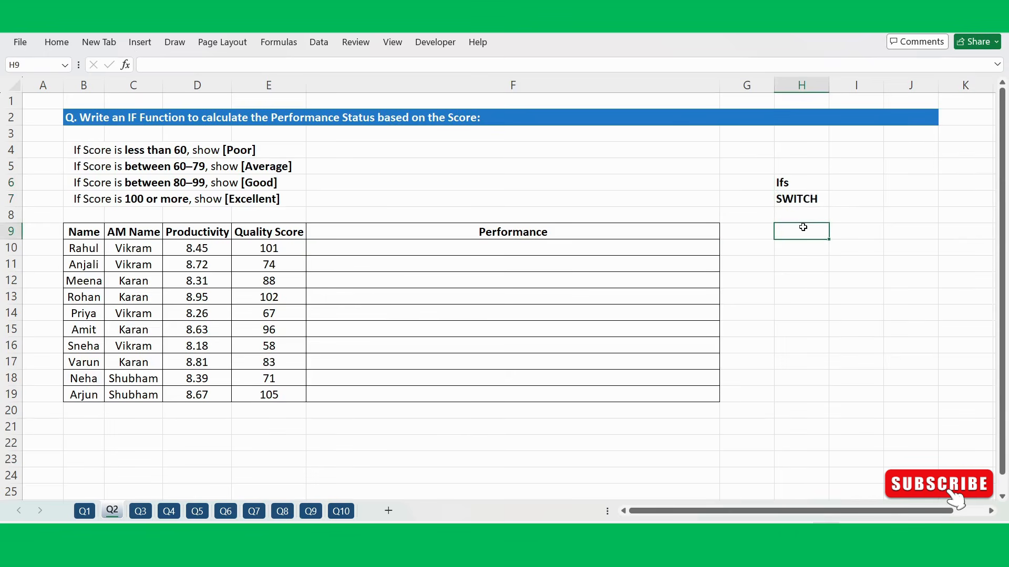
{"action": "left_click", "coordinate": [815, 184]}
{"action": "left_click", "coordinate": [809, 203]}
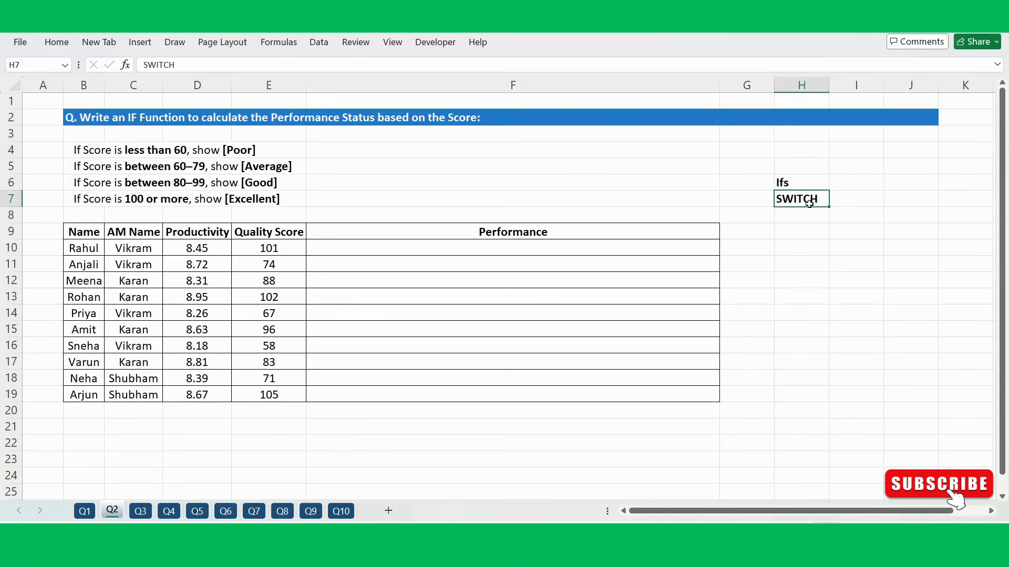
{"action": "left_click_drag", "start_coordinate": [812, 169], "coordinate": [800, 202]}
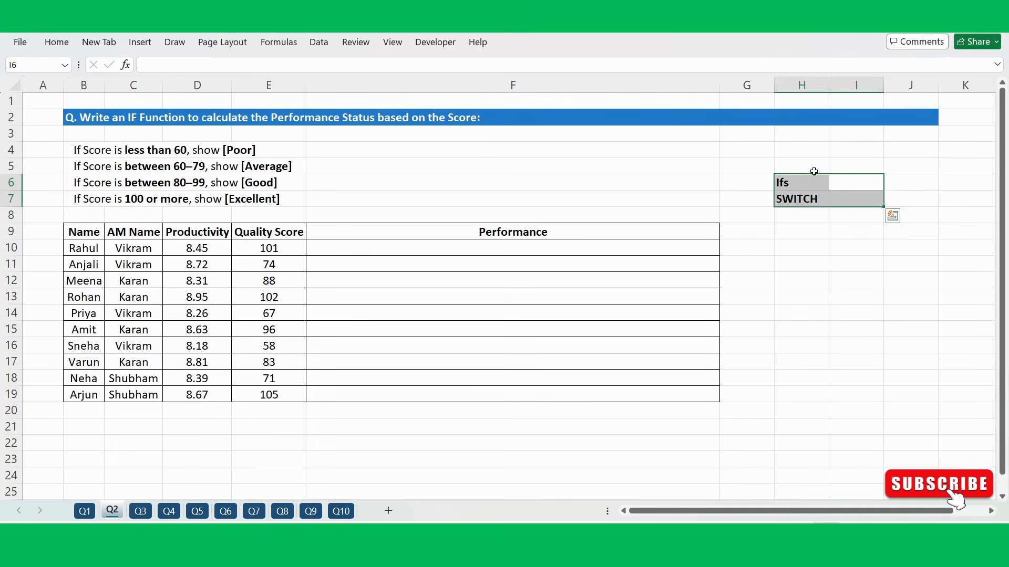
{"action": "left_click", "coordinate": [797, 185]}
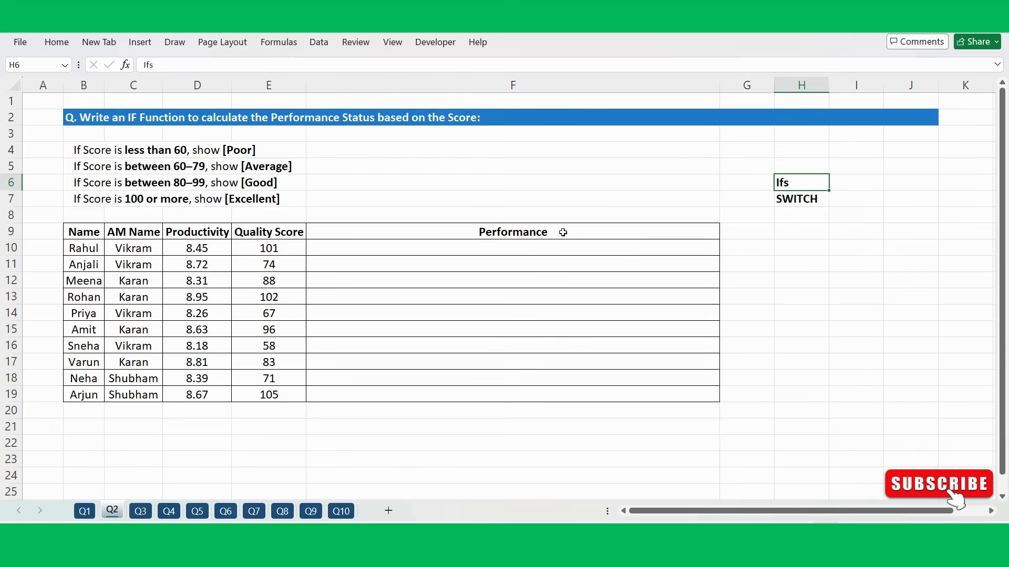
- Start an IF formula in F10 that returns "Poor" when the quality score in E10 is less than 60
{"action": "left_click", "coordinate": [570, 247]}
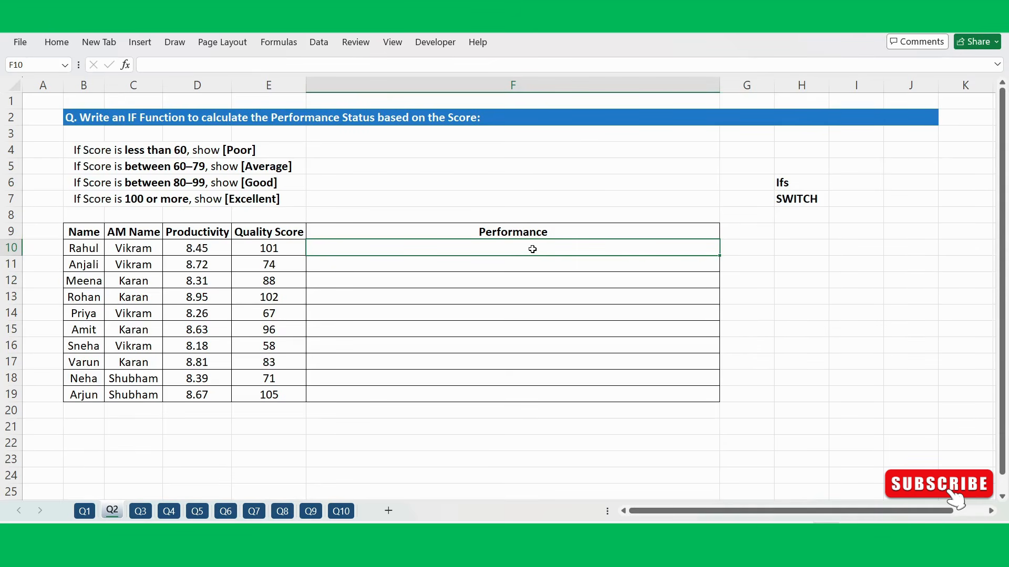
{"action": "type", "text": "=IF("}
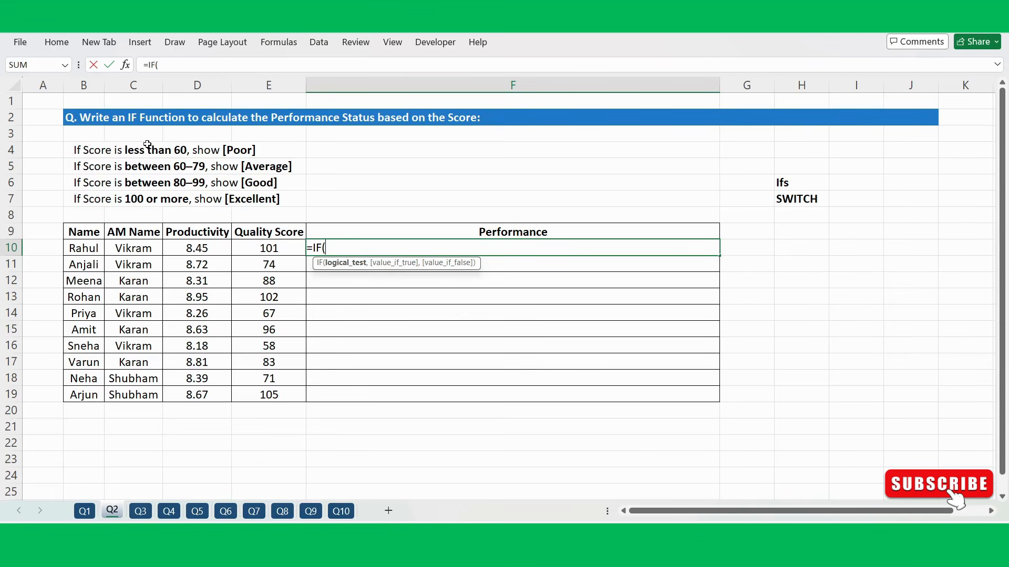
{"action": "left_click", "coordinate": [267, 247]}
{"action": "type", "text": "<6"}
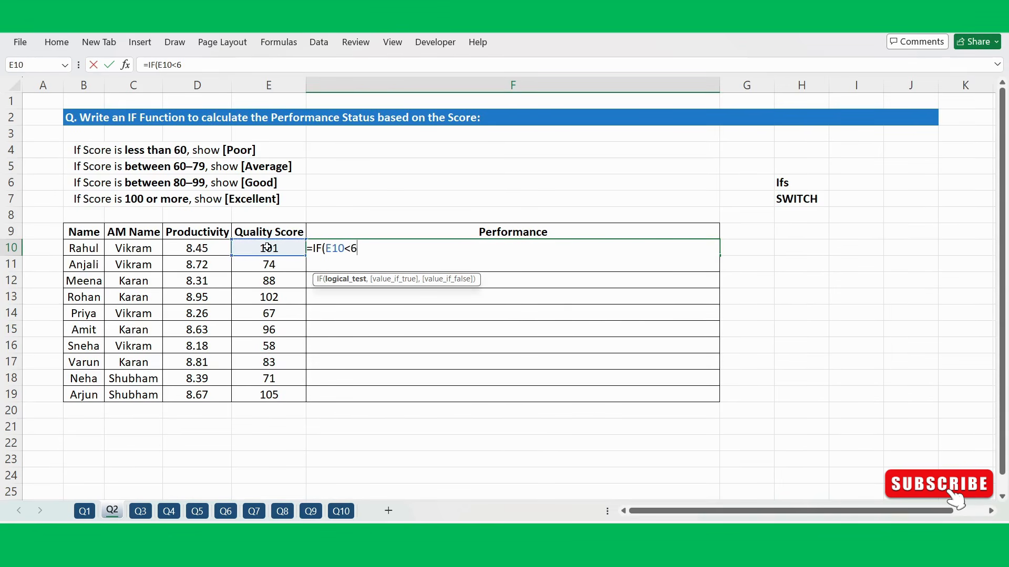
{"action": "type", "text": "0,"}
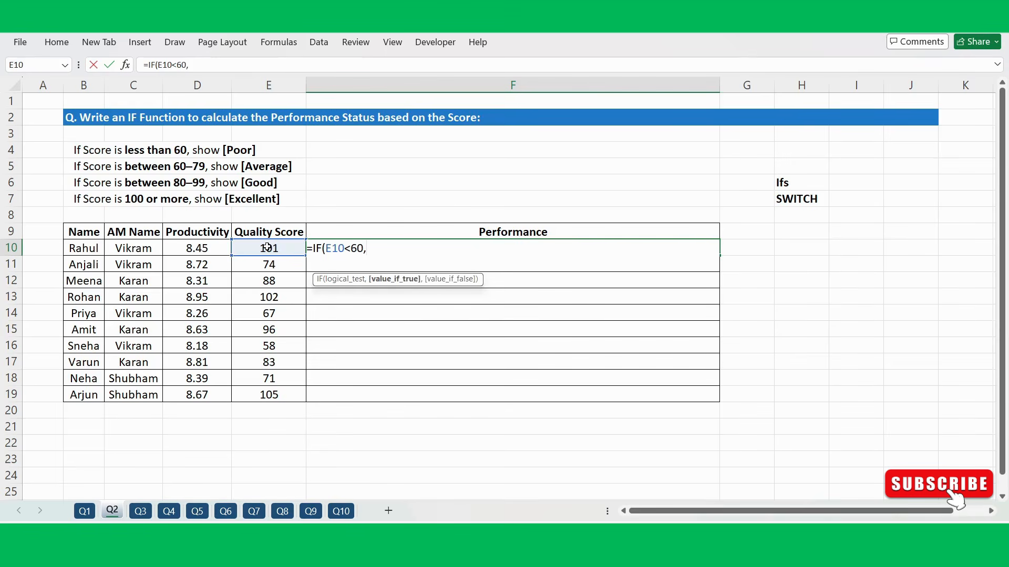
{"action": "type", "text": "\"Poor\","}
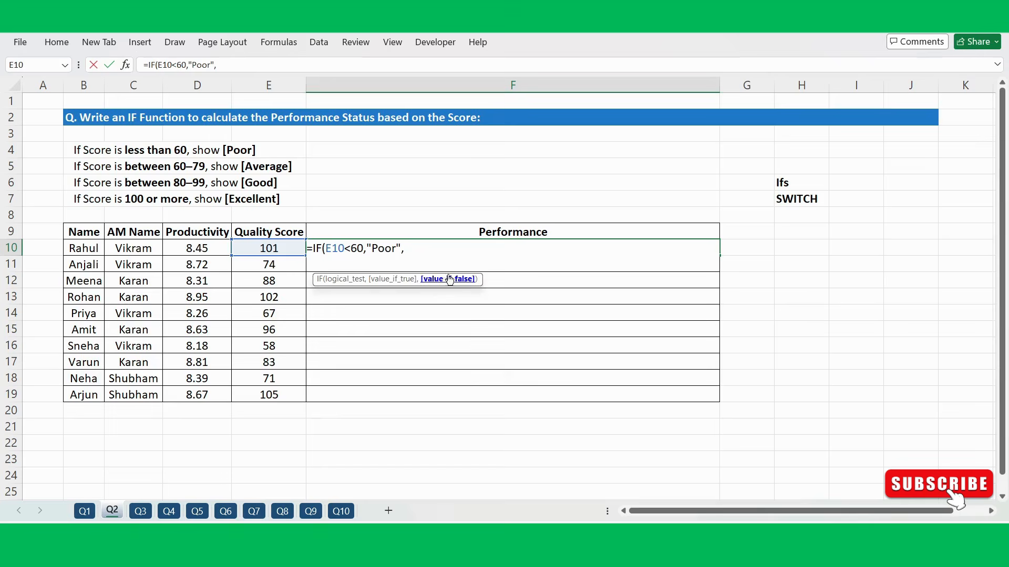
- Nest a second IF in the F10 formula that returns "Average" when AND(E10>=60,E10<=79) is true
{"action": "type", "text": "IF("}
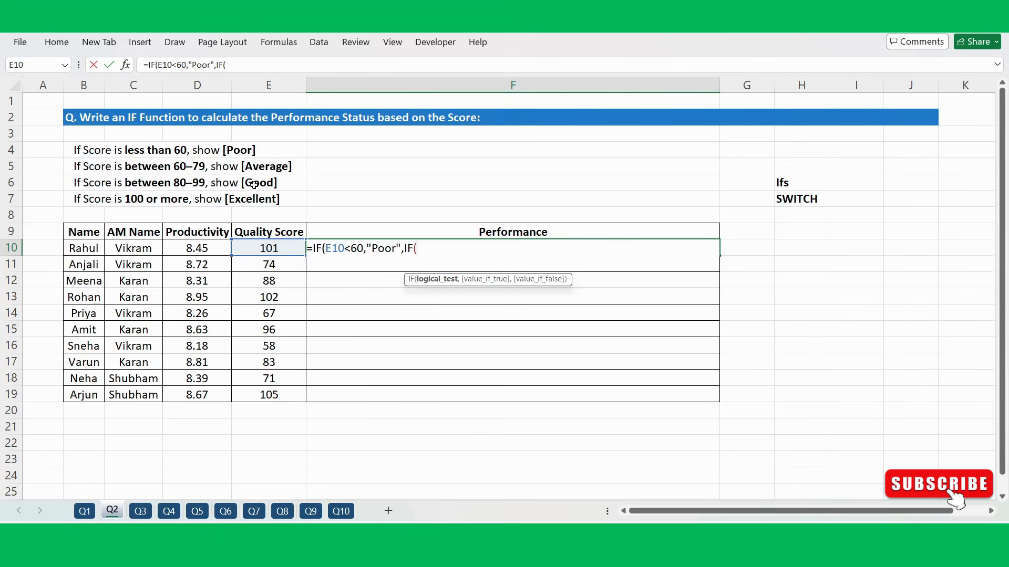
{"action": "type", "text": "and"}
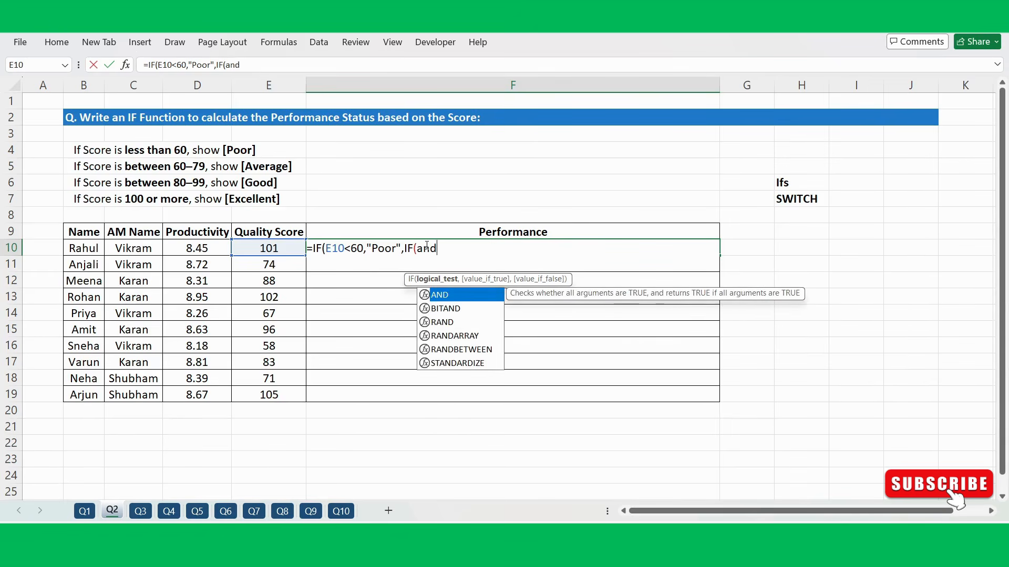
{"action": "type", "text": "("}
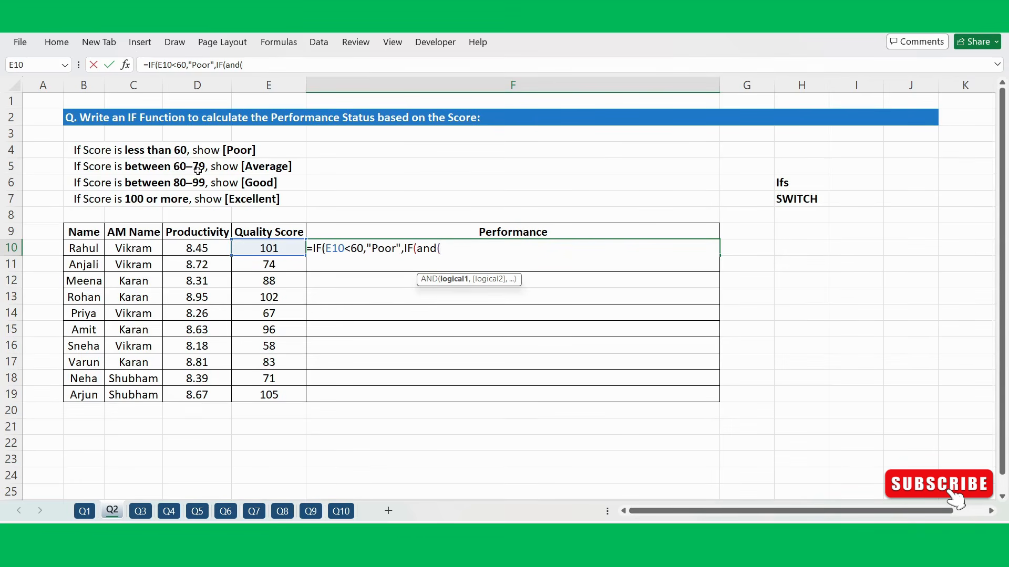
{"action": "left_click", "coordinate": [284, 250]}
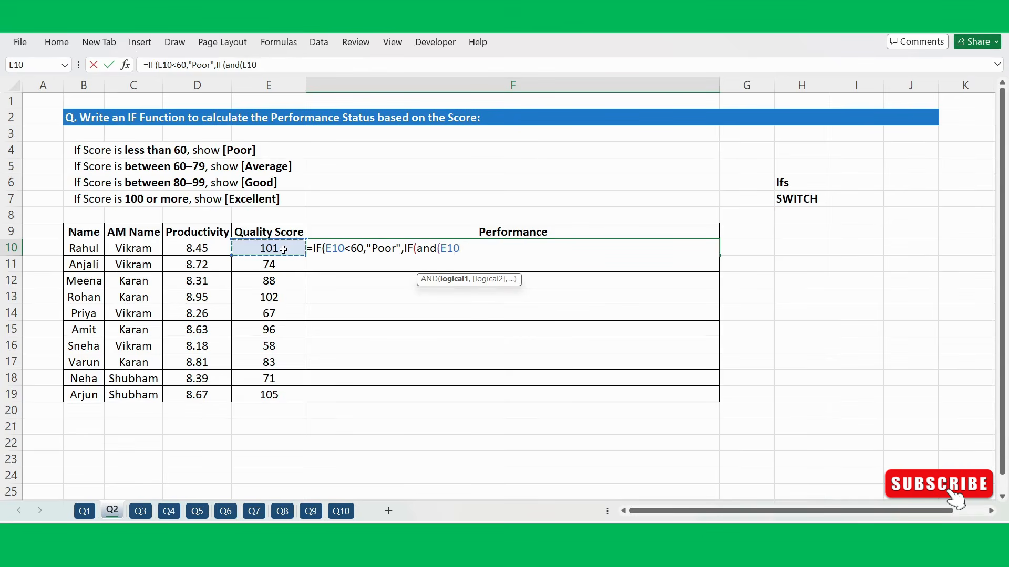
{"action": "type", "text": ">=60,"}
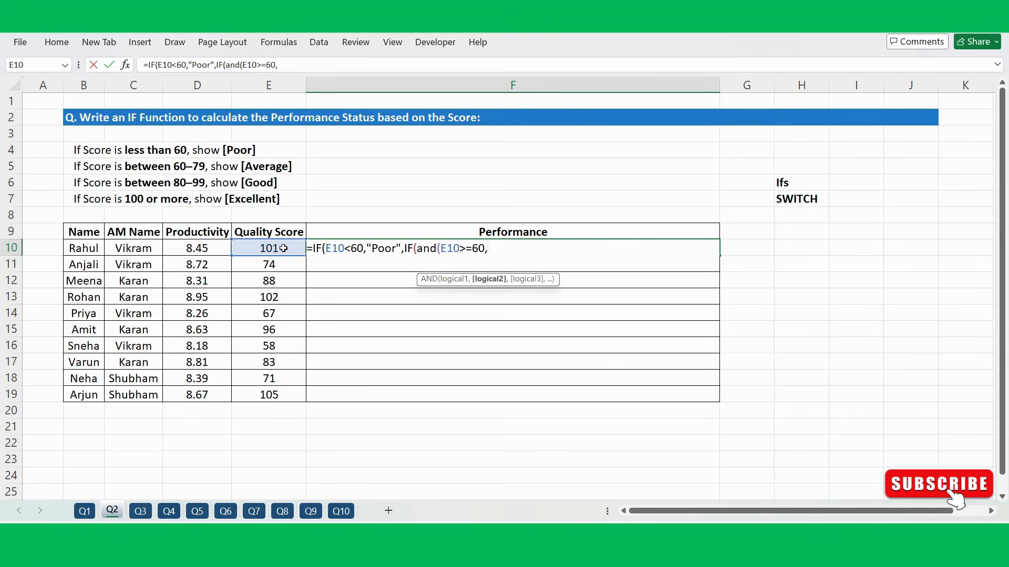
{"action": "left_click", "coordinate": [284, 247]}
{"action": "type", "text": "<"}
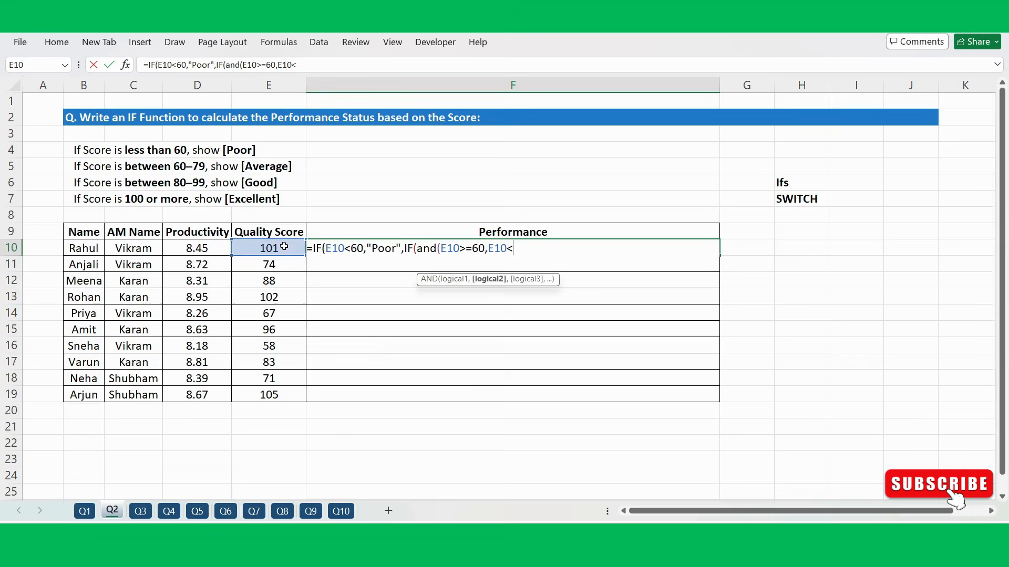
{"action": "type", "text": "=79),"}
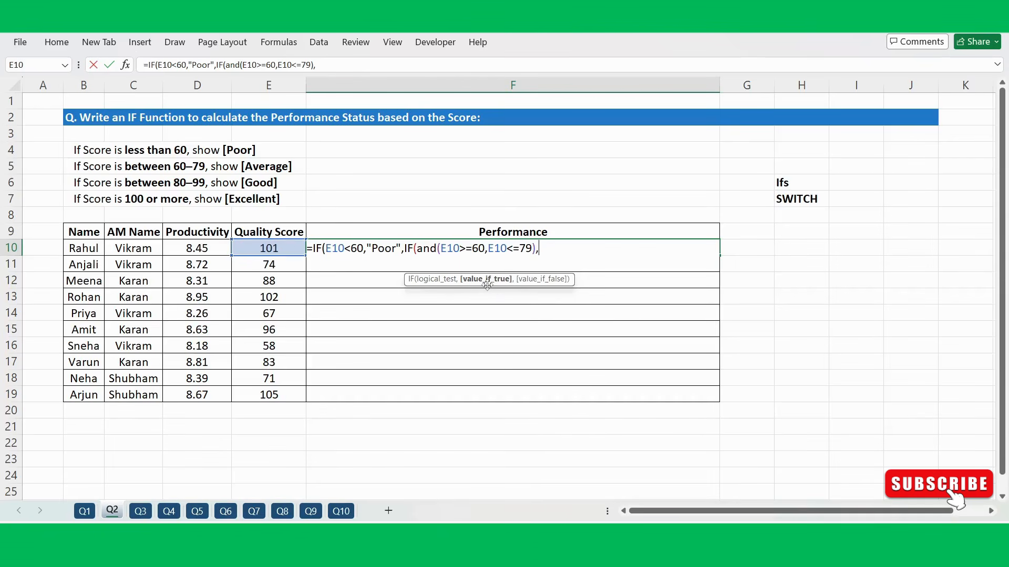
{"action": "type", "text": "\"Average\","}
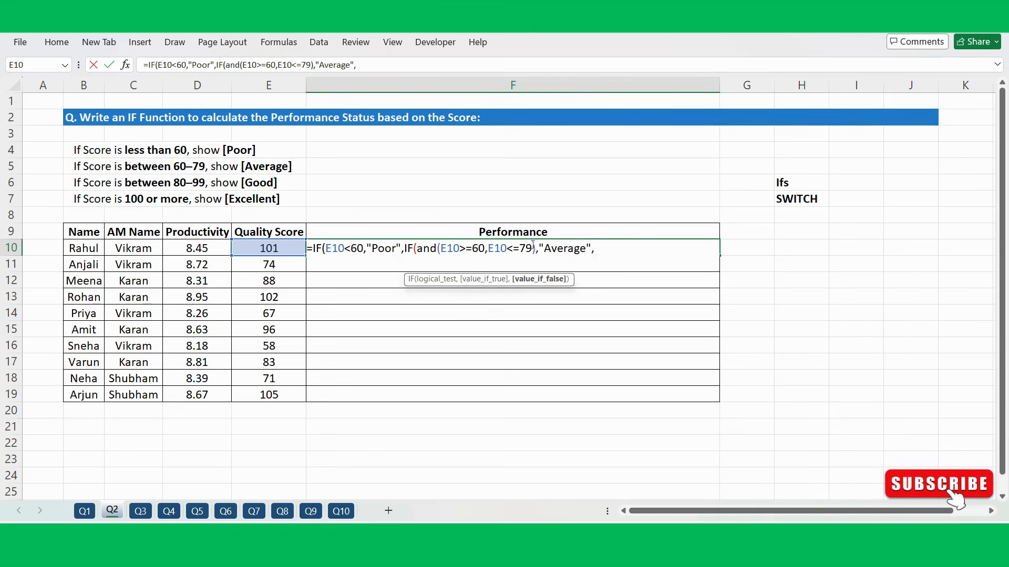
- Nest a third IF in the F10 formula with the test AND(E10>=80,E10<=99)
{"action": "type", "text": "if"}
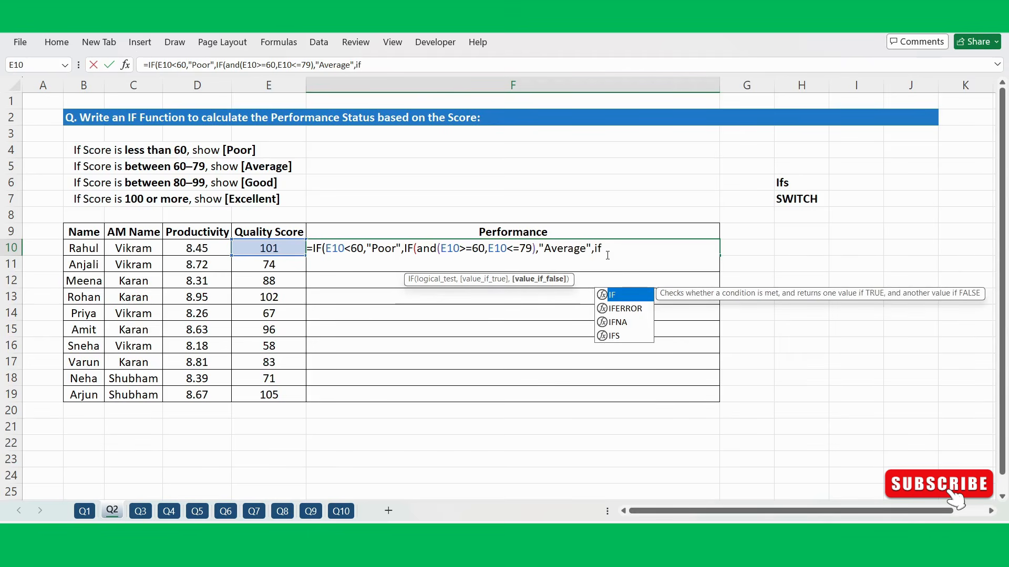
{"action": "type", "text": "("}
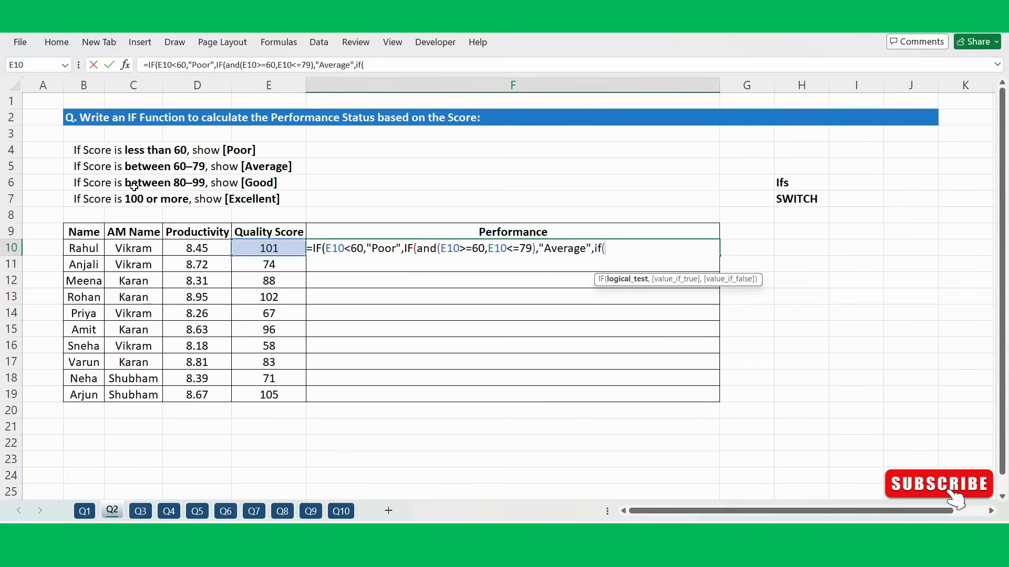
{"action": "type", "text": "and"}
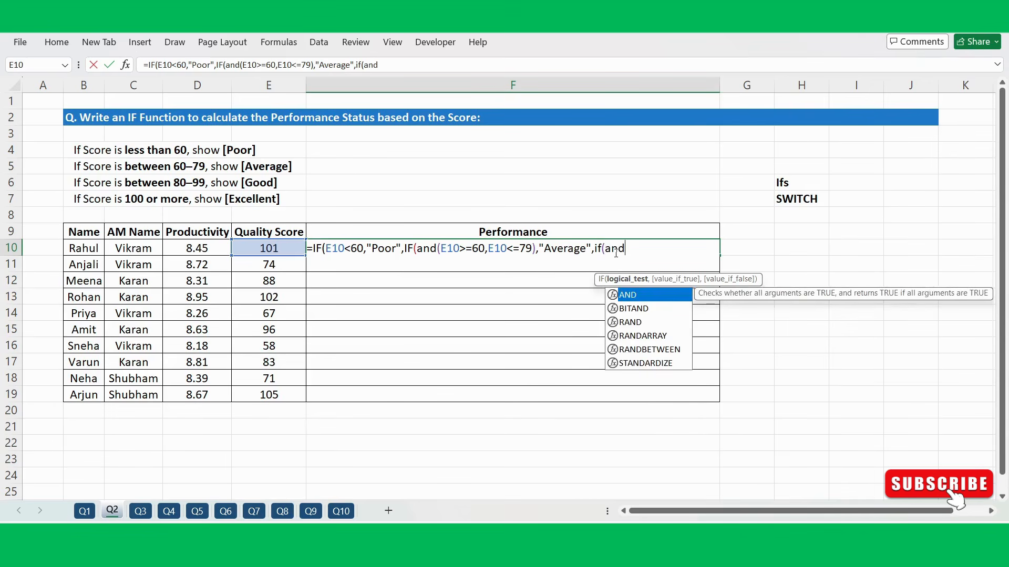
{"action": "type", "text": "("}
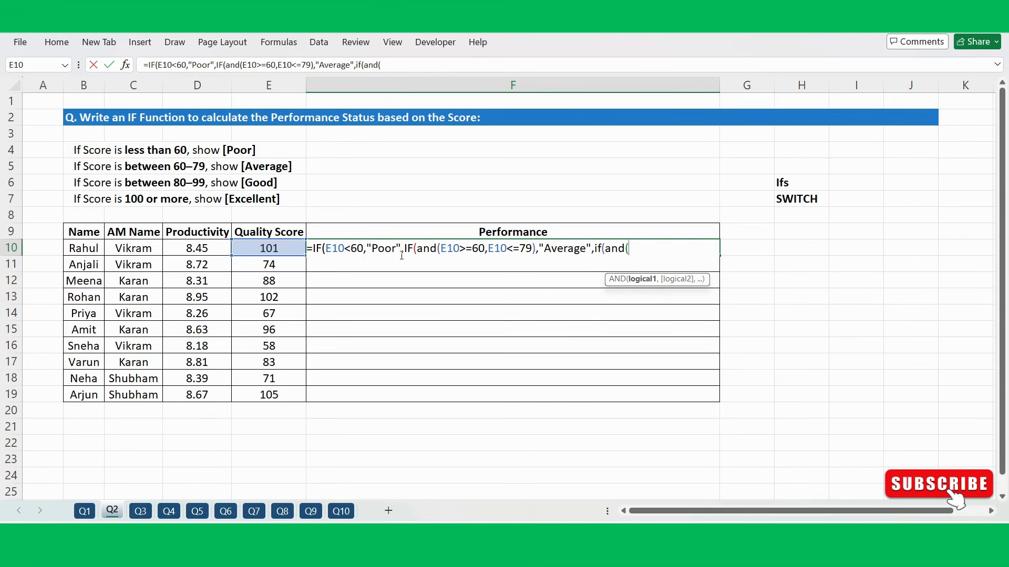
{"action": "left_click", "coordinate": [277, 249]}
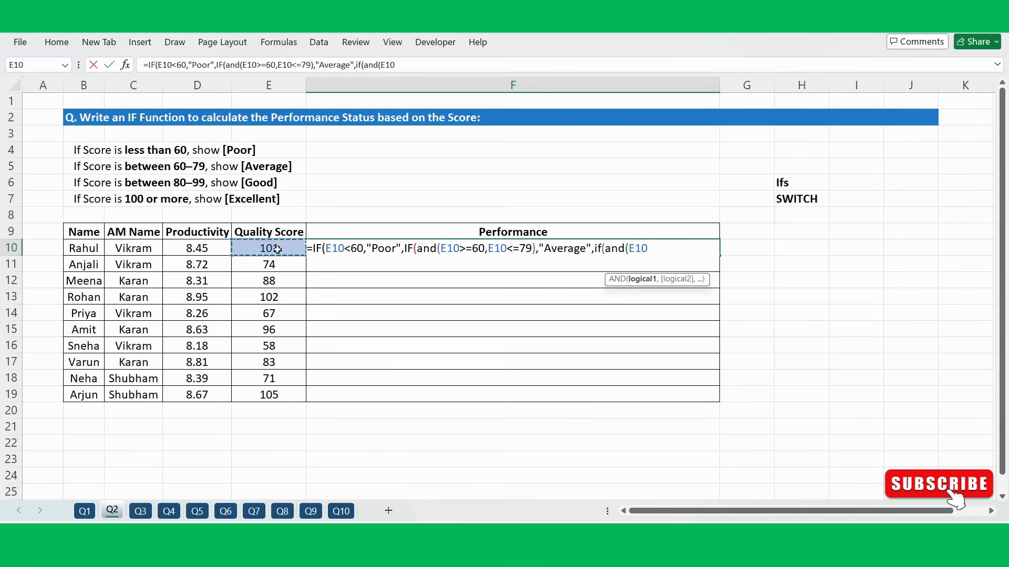
{"action": "type", "text": ">=80,"}
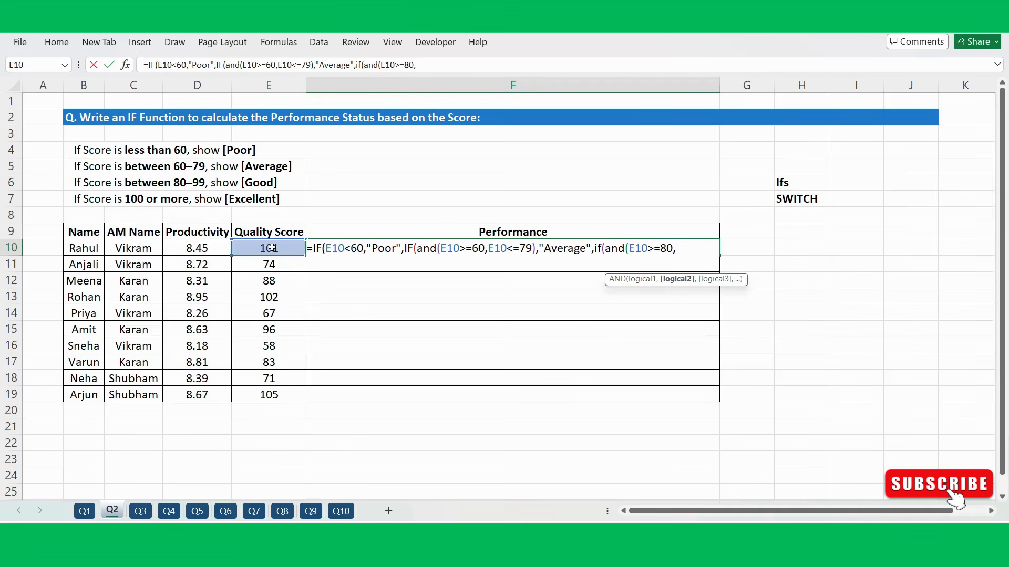
{"action": "left_click", "coordinate": [272, 248]}
{"action": "type", "text": "<"}
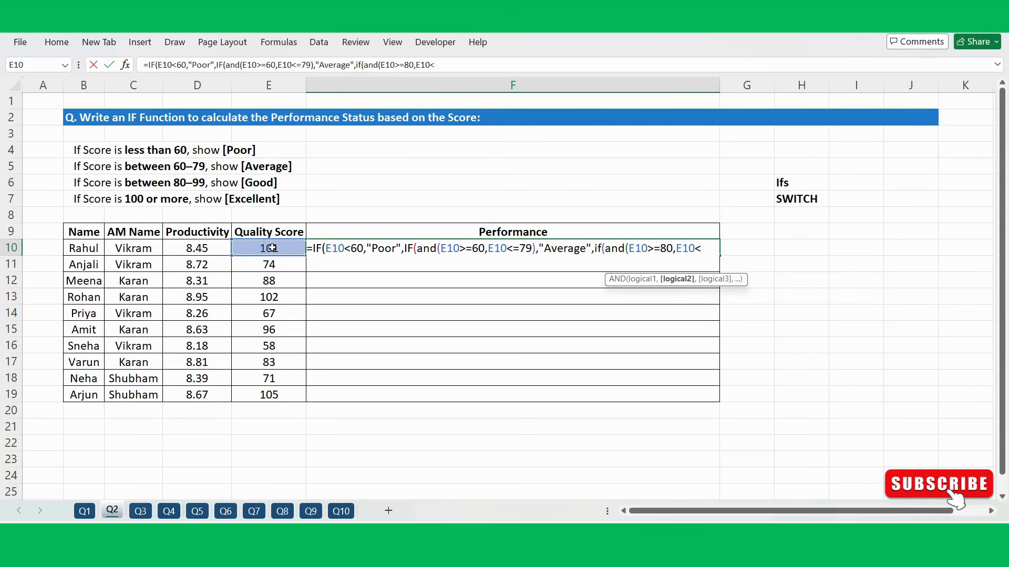
{"action": "type", "text": "=99"}
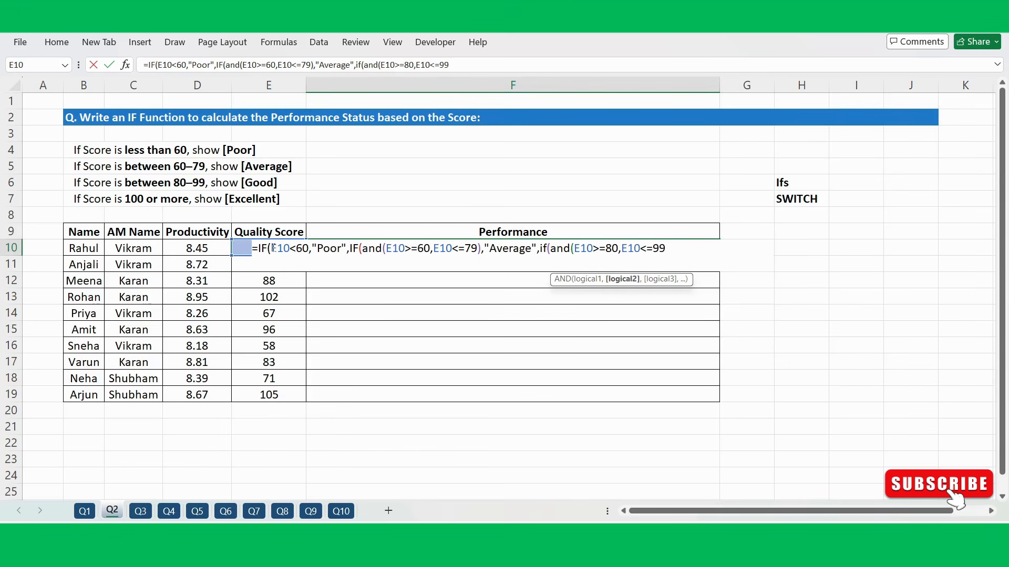
{"action": "type", "text": "),"}
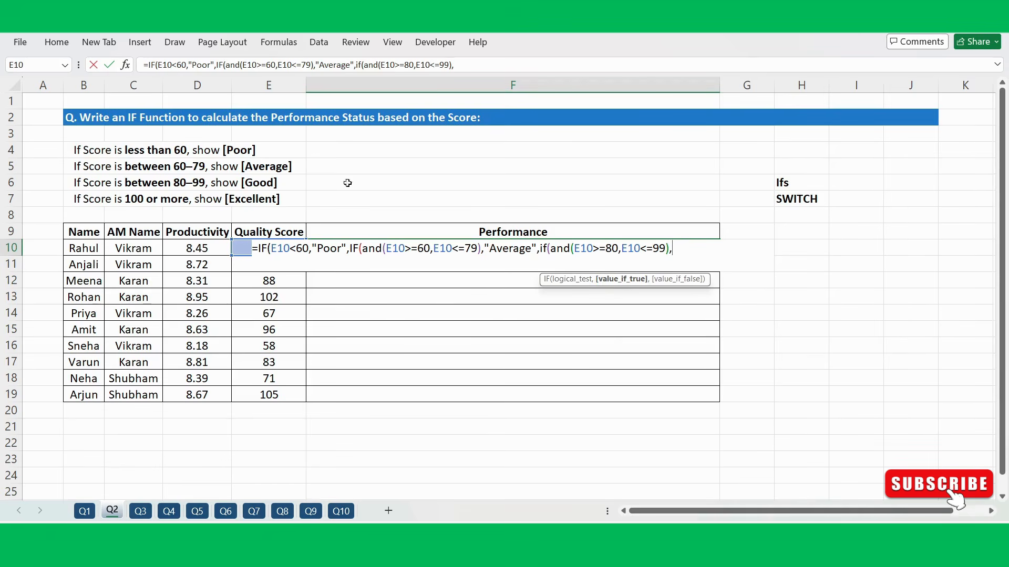
- Complete the F10 formula so the third IF returns "Good" when true and "Excellent" otherwise, closing all three IFs
{"action": "type", "text": "\"Good\",\"E"}
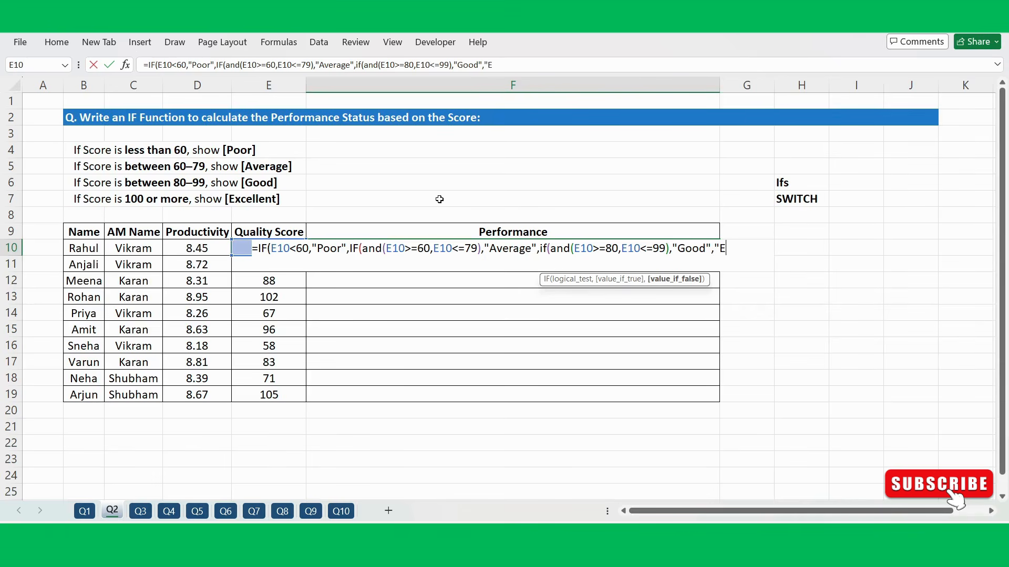
{"action": "type", "text": "xcellent\")"}
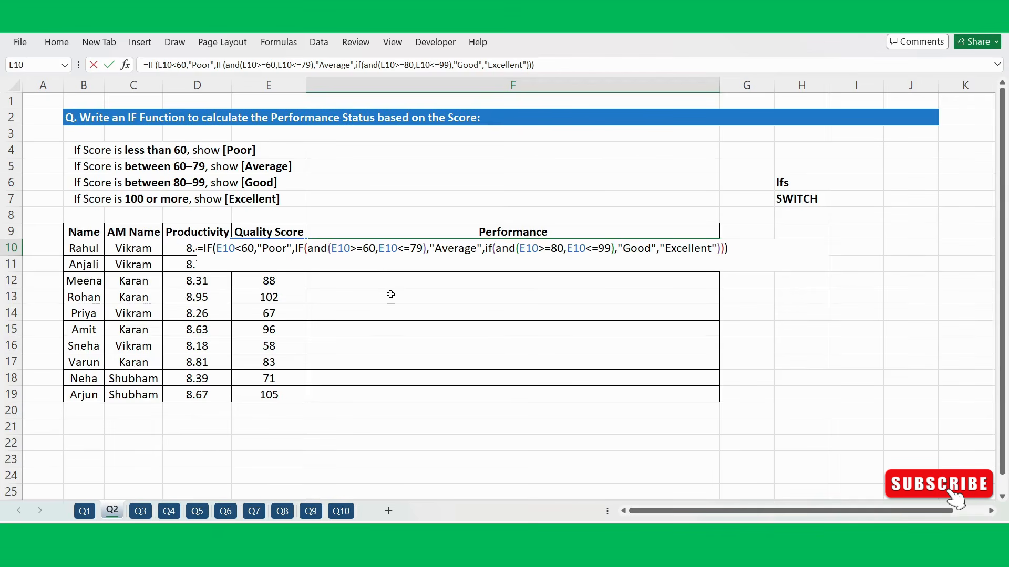
{"action": "key", "text": "Return"}
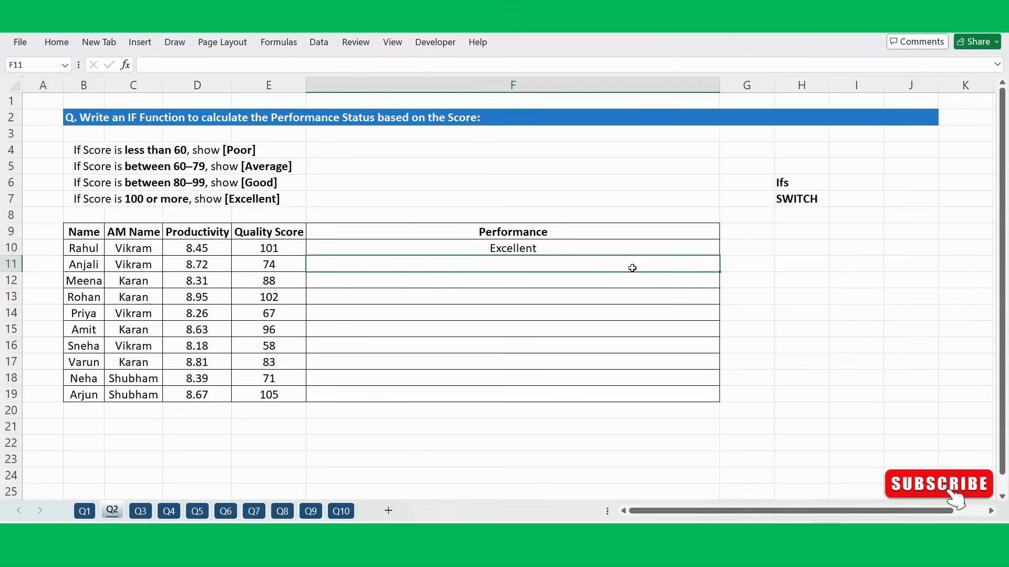
- Fill the Performance formula from F10 down to F19
{"action": "left_click", "coordinate": [543, 243]}
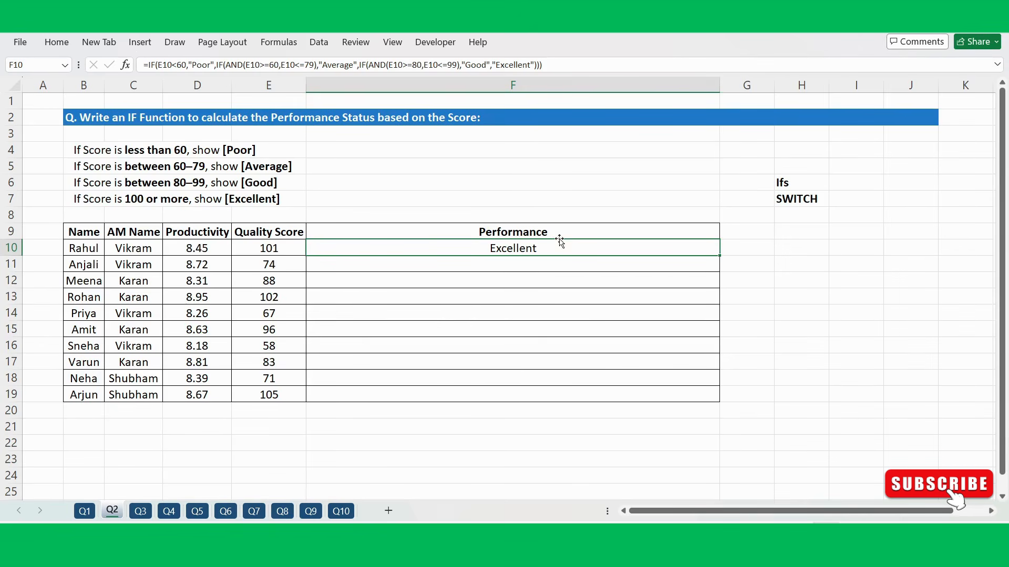
{"action": "left_click_drag", "start_coordinate": [719, 256], "coordinate": [721, 401]}
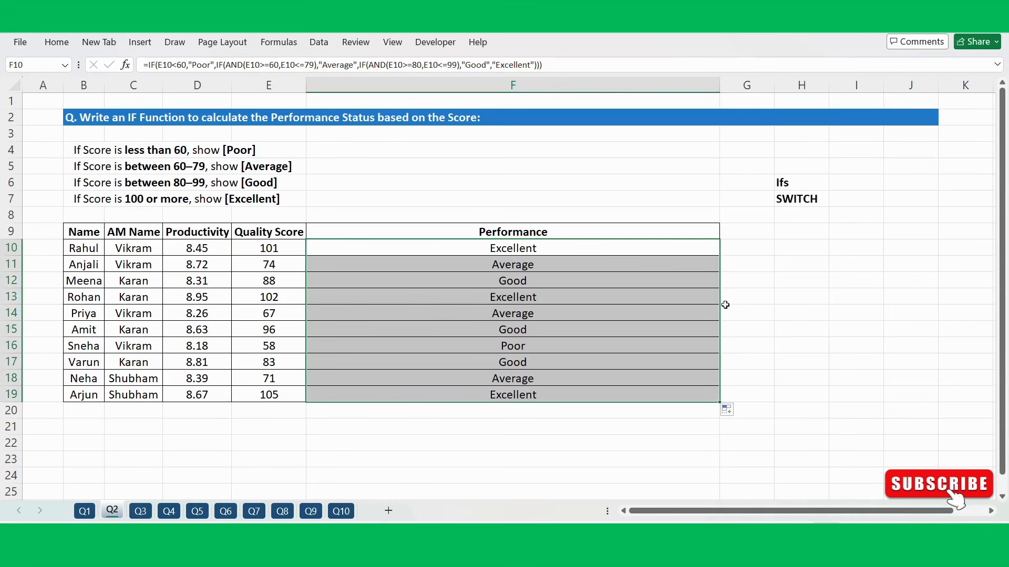
{"action": "left_click", "coordinate": [481, 251]}
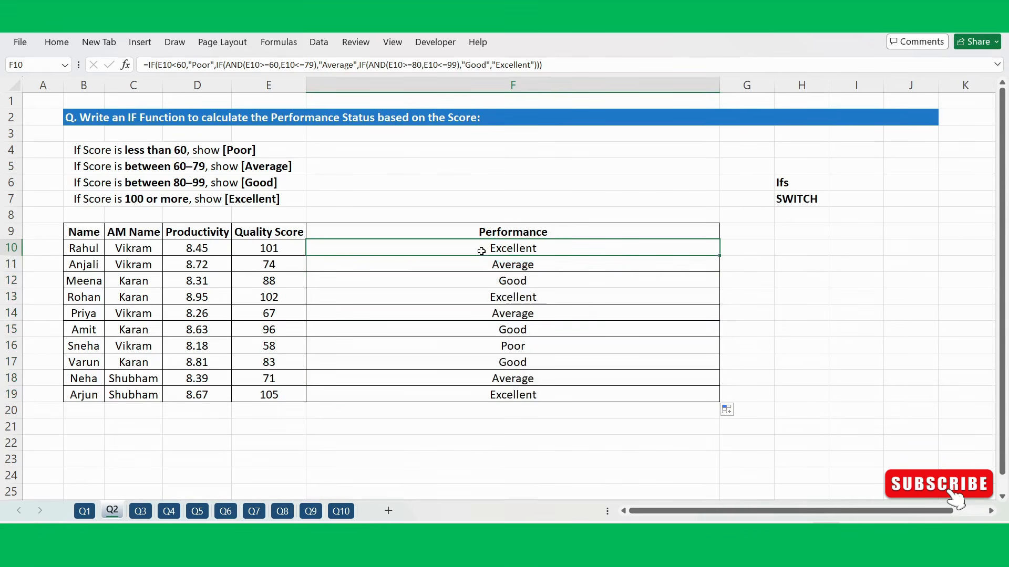
- Set the quality score in E11 to 101 and check the Performance results in F10:F19
{"action": "left_click", "coordinate": [277, 264]}
{"action": "type", "text": "101"}
{"action": "key", "text": "Return"}
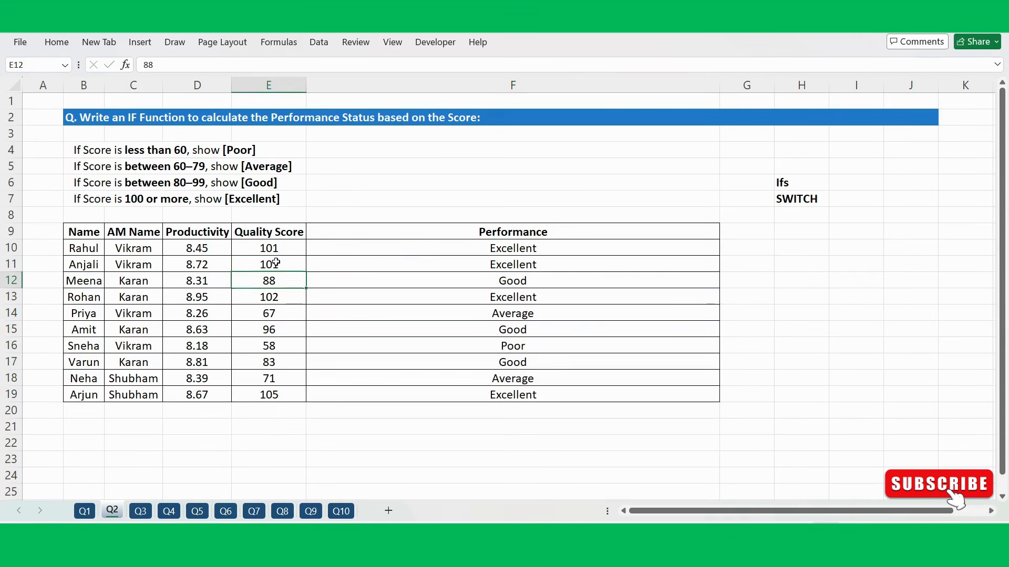
{"action": "left_click", "coordinate": [518, 258]}
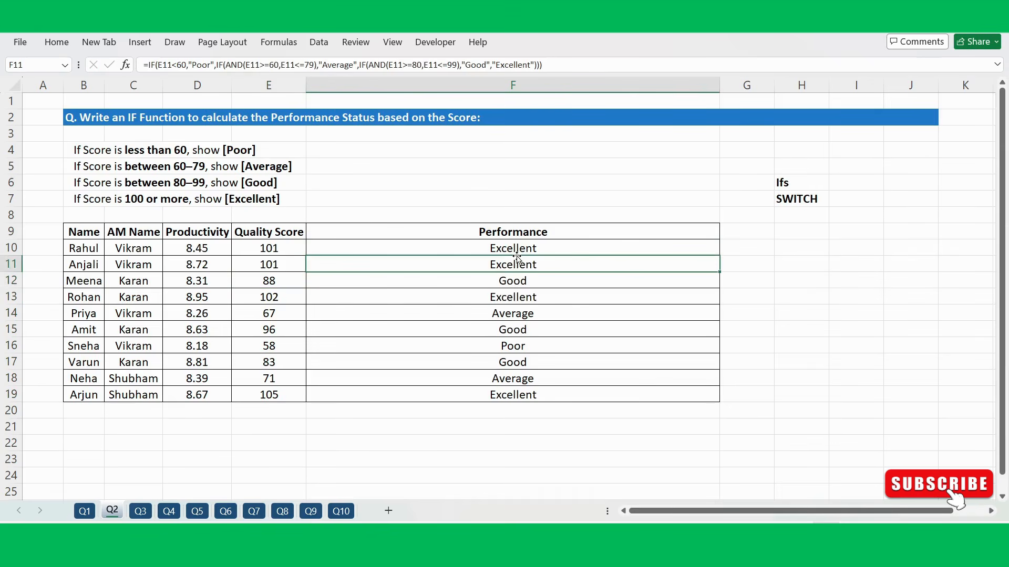
{"action": "left_click_drag", "start_coordinate": [491, 248], "coordinate": [488, 390]}
{"action": "left_click", "coordinate": [498, 249]}
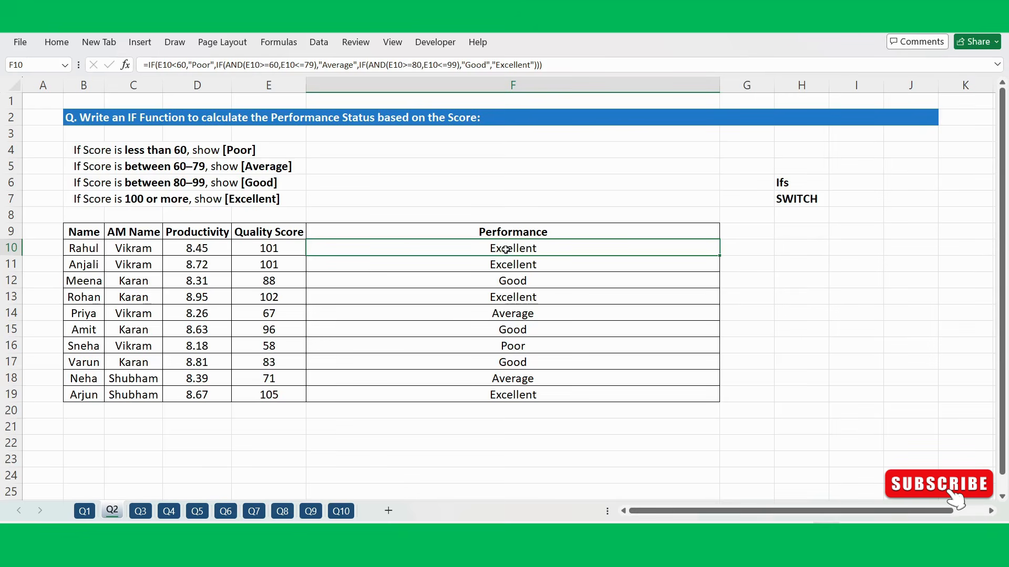
{"action": "left_click", "coordinate": [507, 264]}
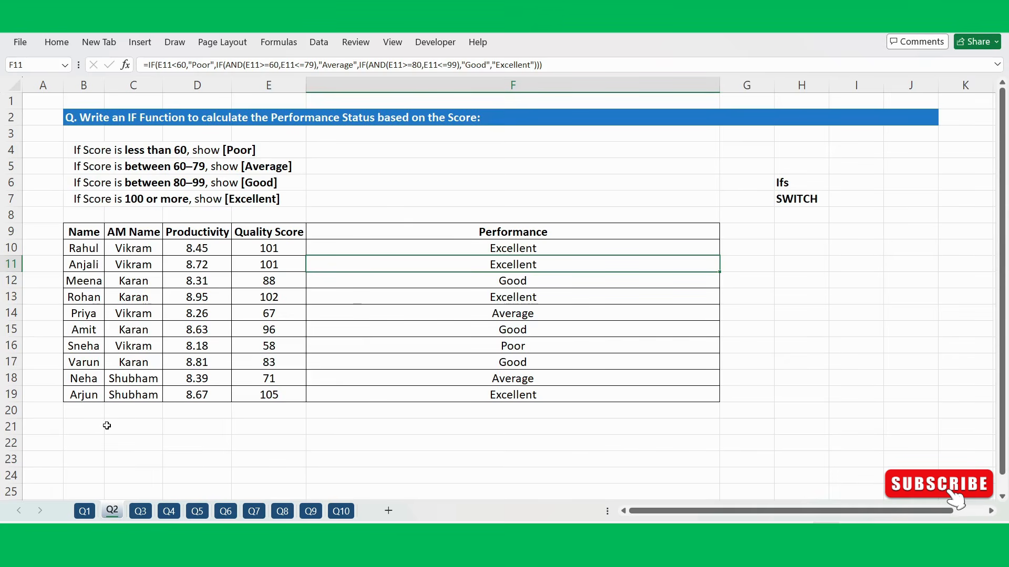
{"action": "left_click", "coordinate": [43, 436]}
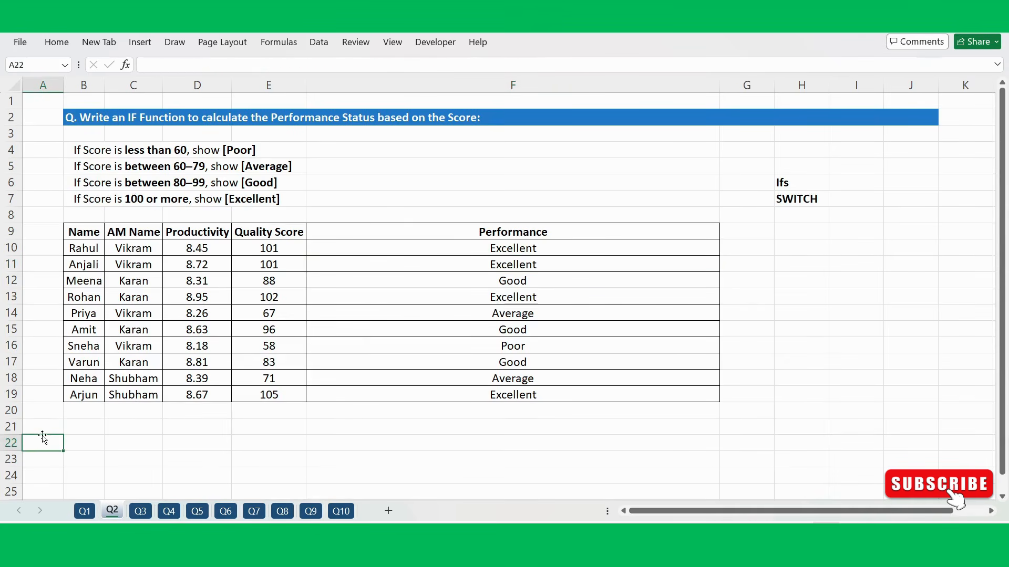
{"action": "left_click", "coordinate": [45, 424]}
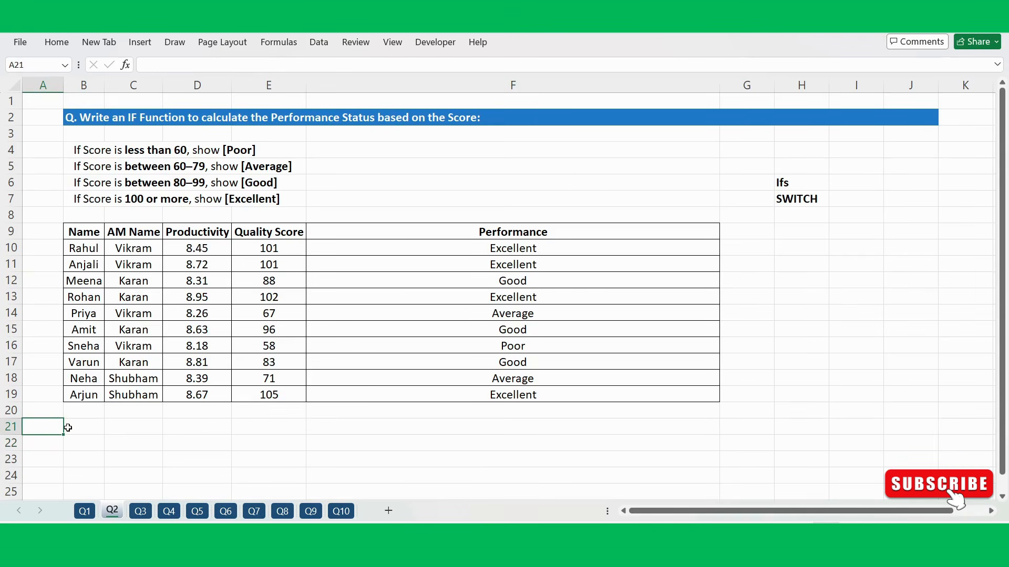
{"action": "left_click", "coordinate": [49, 453]}
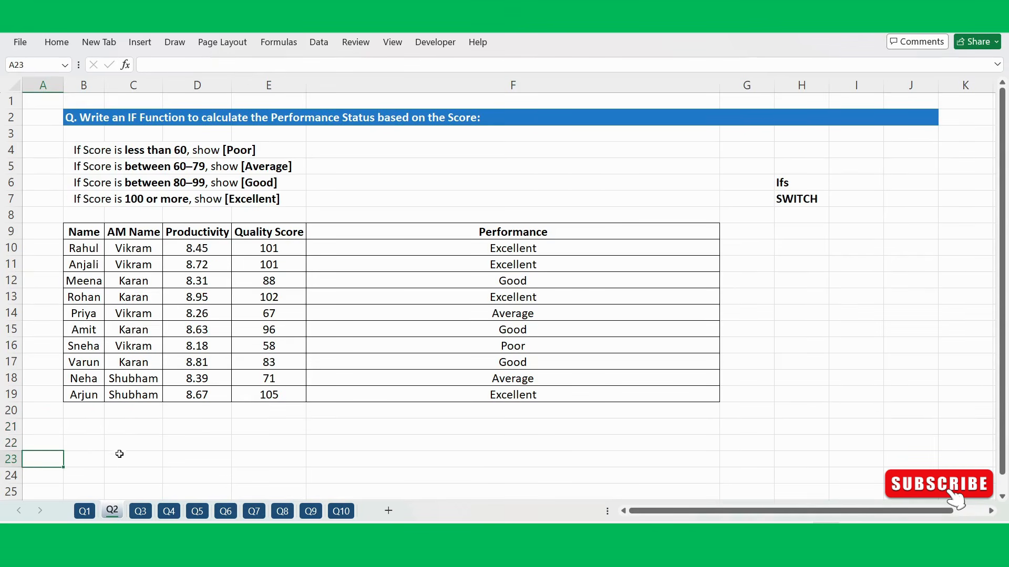
- Open the Q3 sheet and examine the second-highest-salary question in B2 and the Salary column C4:C12
{"action": "left_click", "coordinate": [140, 511]}
{"action": "left_click", "coordinate": [223, 343]}
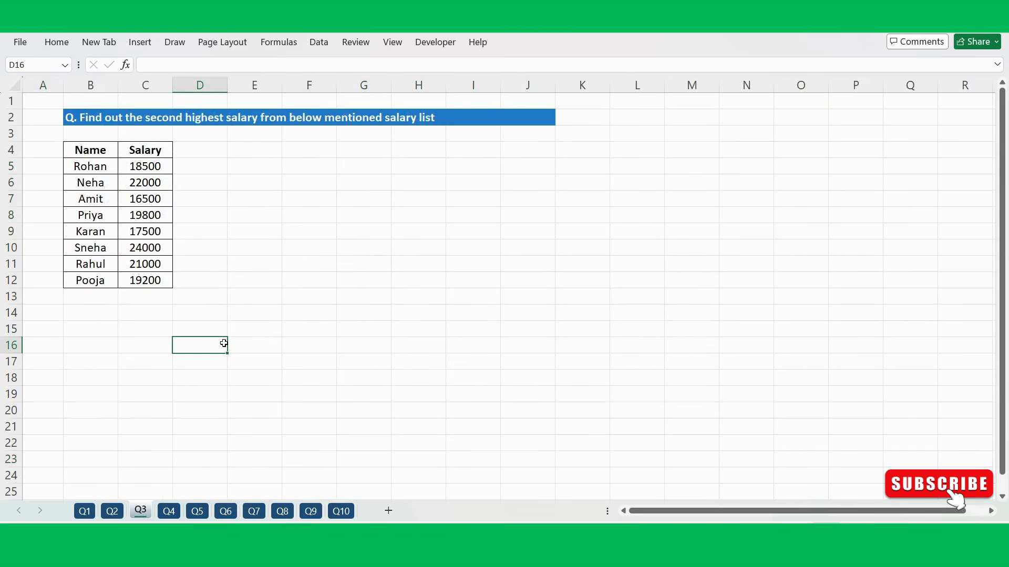
{"action": "left_click", "coordinate": [290, 245]}
{"action": "left_click", "coordinate": [47, 117]}
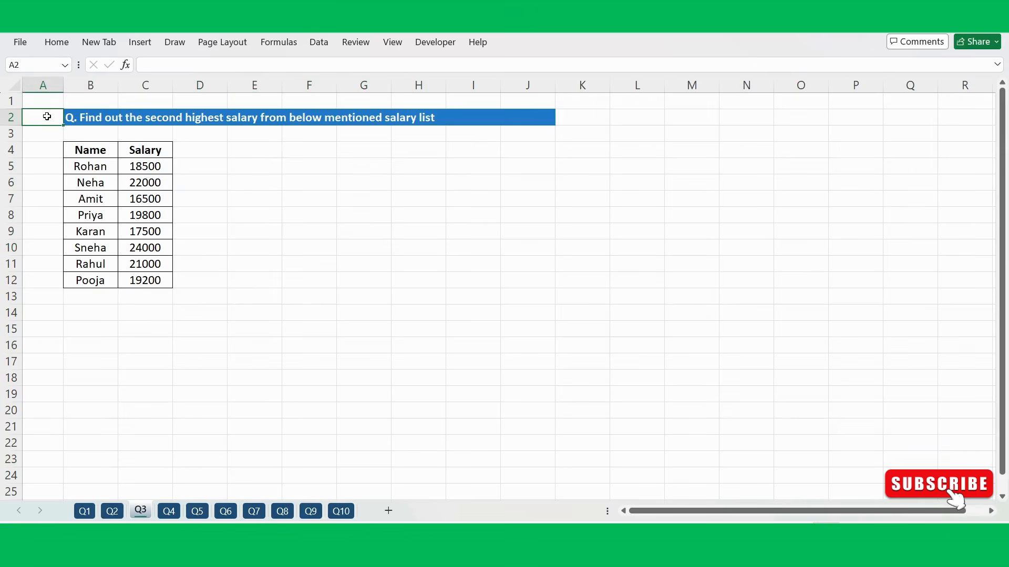
{"action": "left_click", "coordinate": [70, 118]}
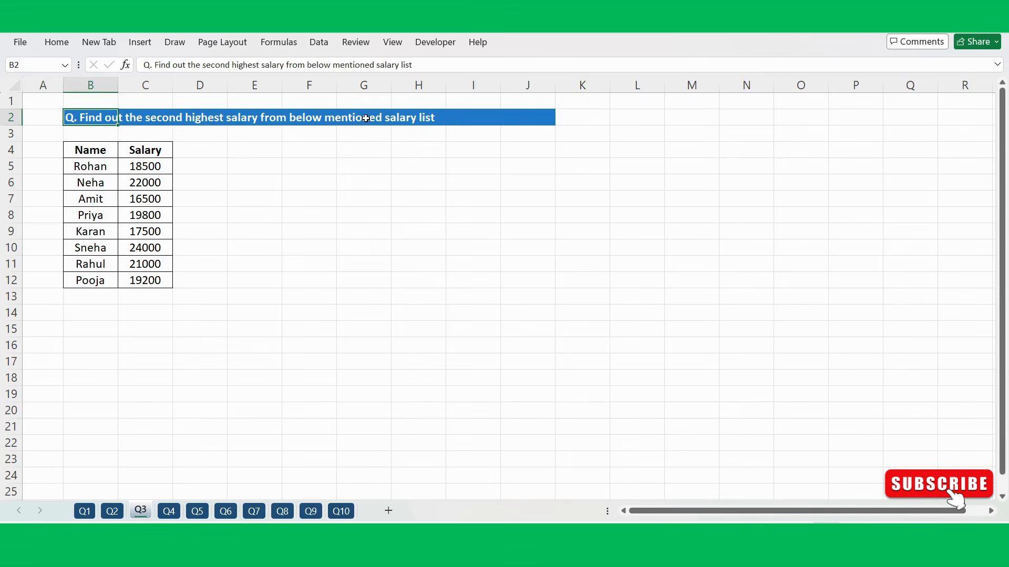
{"action": "left_click", "coordinate": [309, 179]}
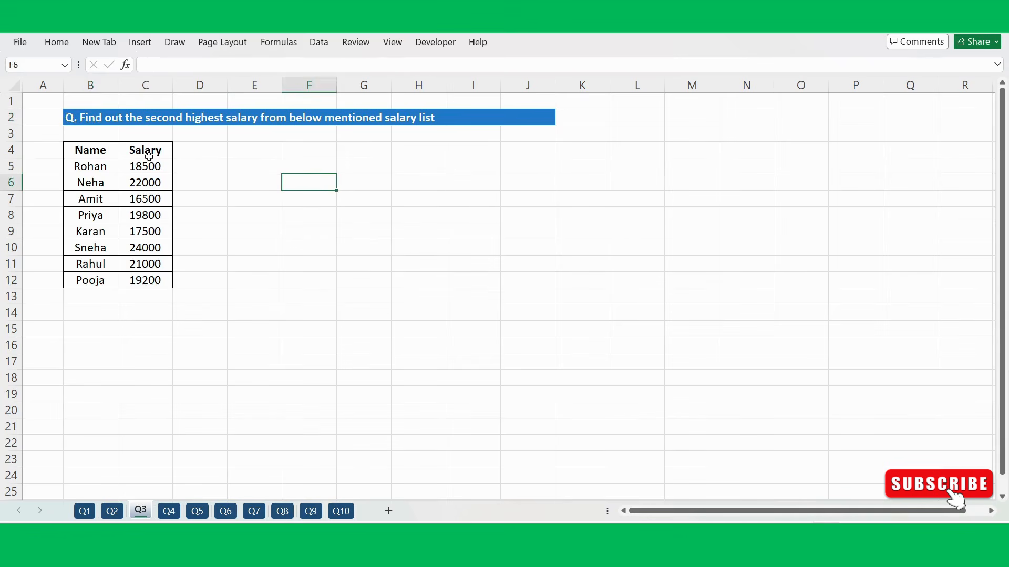
{"action": "left_click_drag", "start_coordinate": [149, 156], "coordinate": [150, 277]}
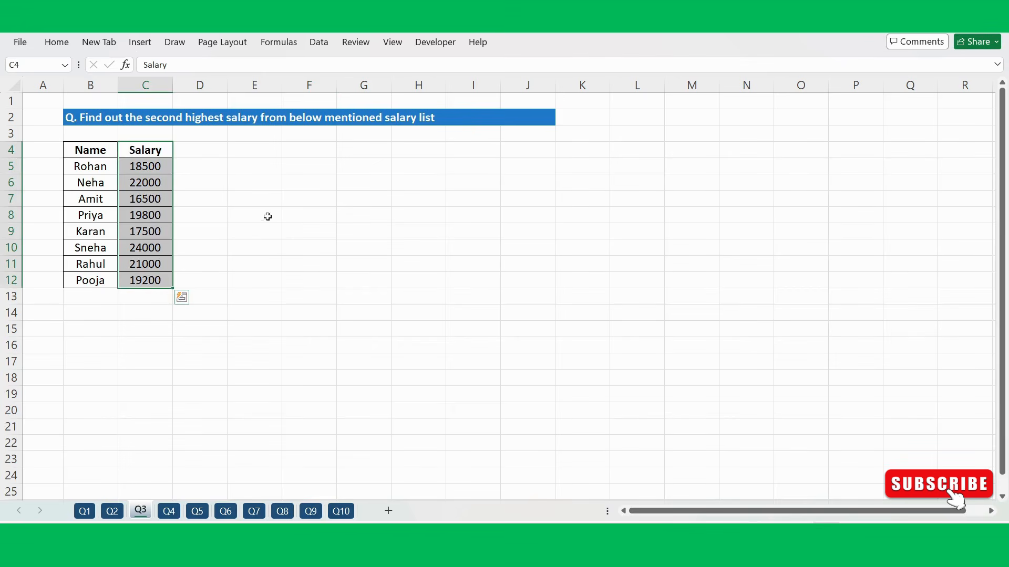
- Enter a MAX formula in E7 that returns the highest salary from C5:C12
{"action": "left_click", "coordinate": [265, 196]}
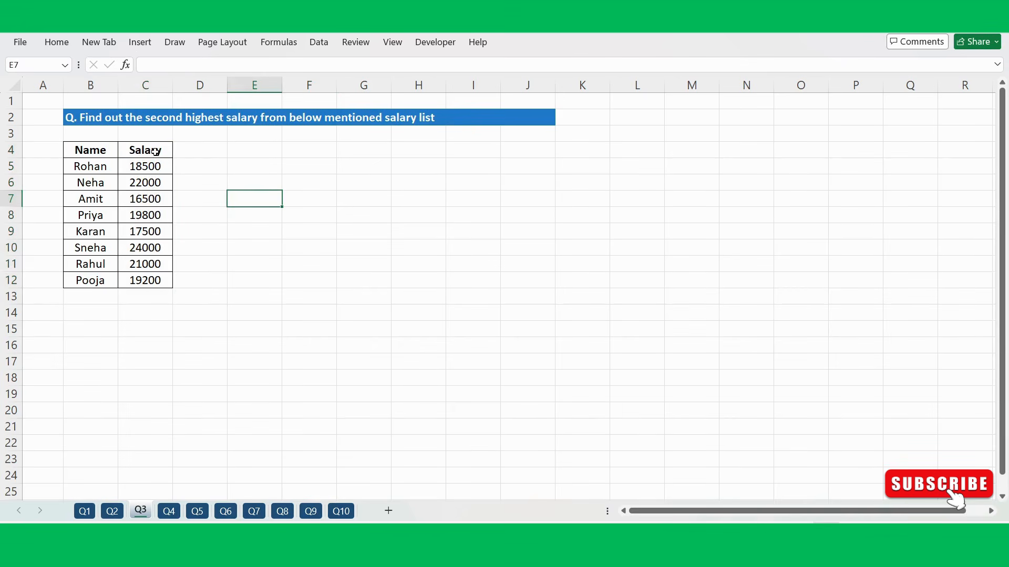
{"action": "left_click_drag", "start_coordinate": [153, 152], "coordinate": [156, 281]}
{"action": "left_click", "coordinate": [263, 197]}
{"action": "type", "text": "=max"}
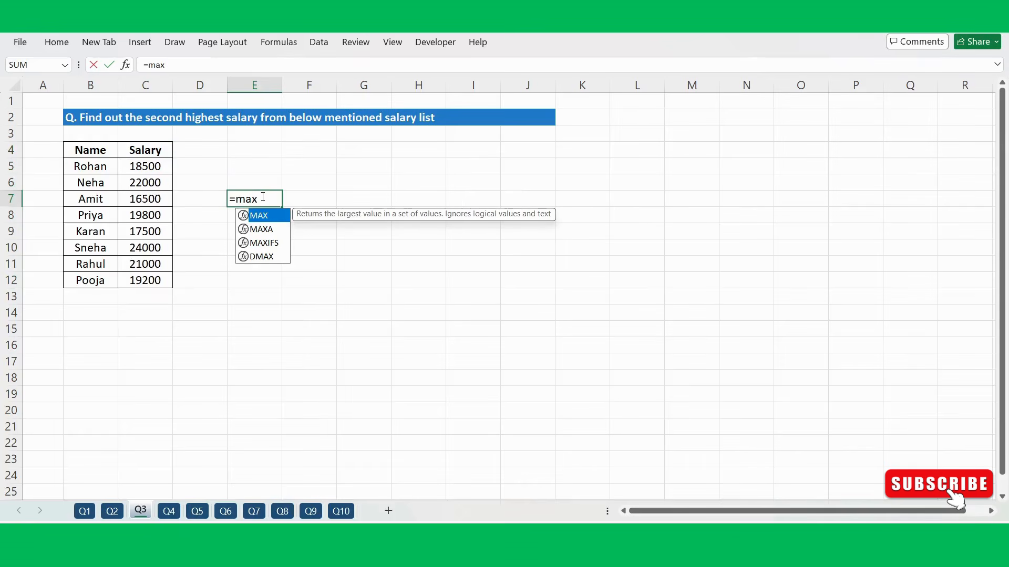
{"action": "type", "text": "("}
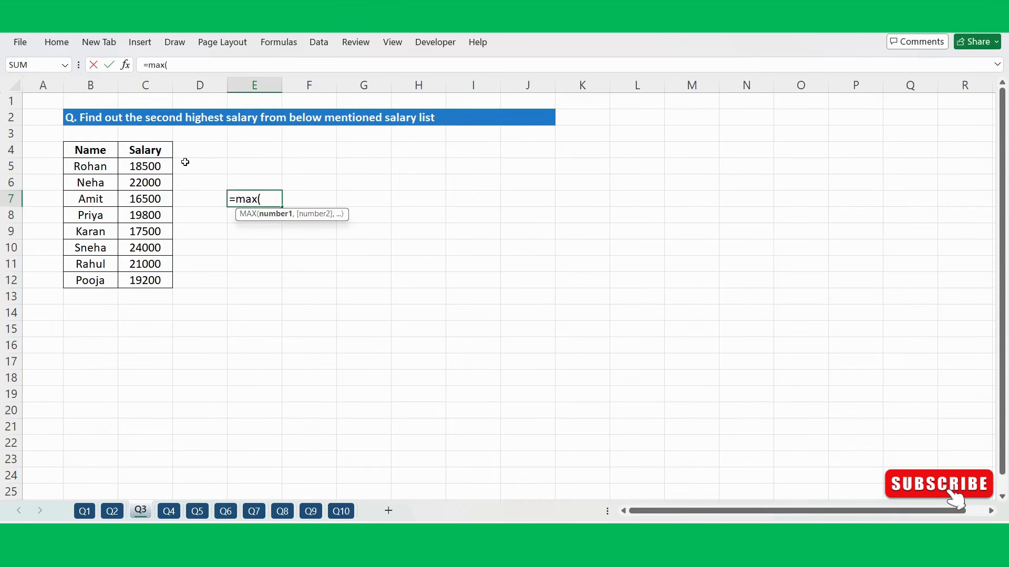
{"action": "left_click_drag", "start_coordinate": [141, 165], "coordinate": [146, 274]}
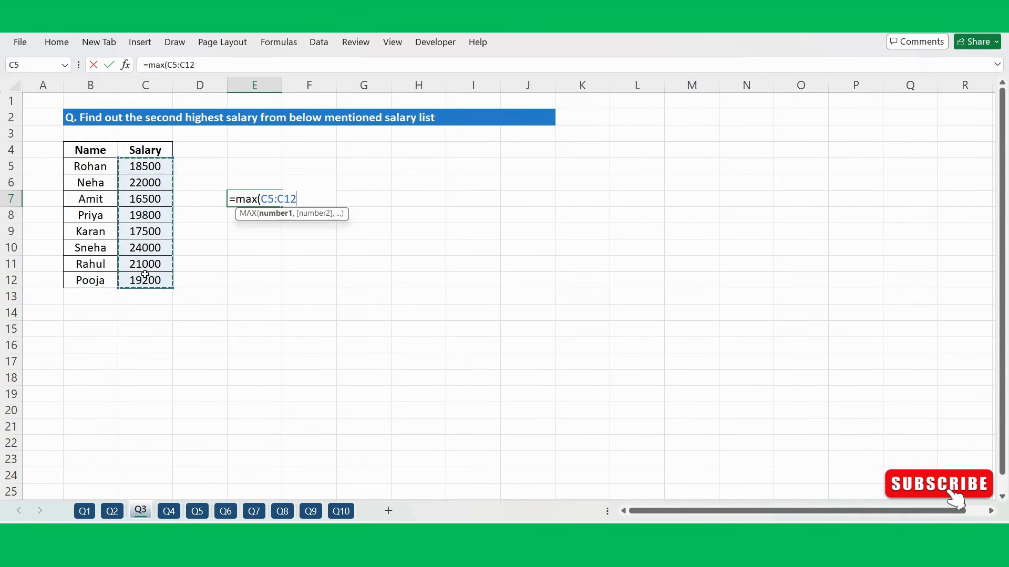
{"action": "type", "text": ")"}
{"action": "key", "text": "Return"}
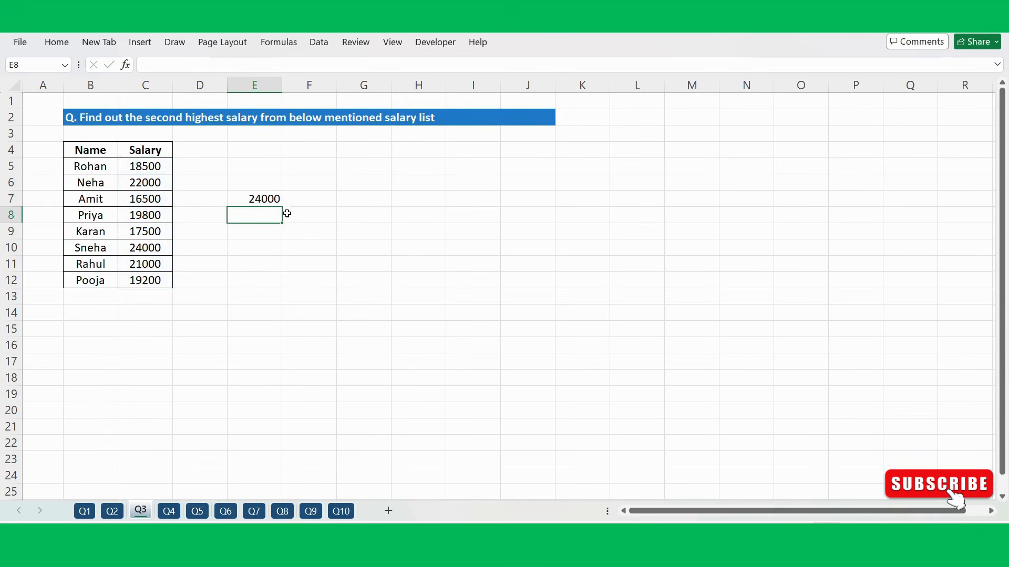
- Make the highest-salary result in E7 bold
{"action": "left_click", "coordinate": [248, 200]}
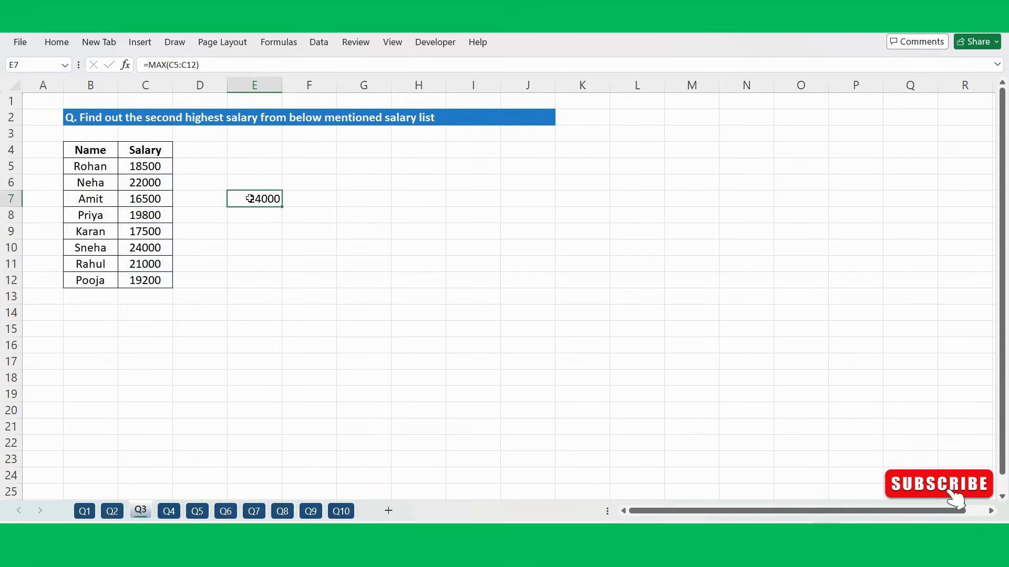
{"action": "key", "text": "ctrl+b"}
{"action": "left_click", "coordinate": [309, 234]}
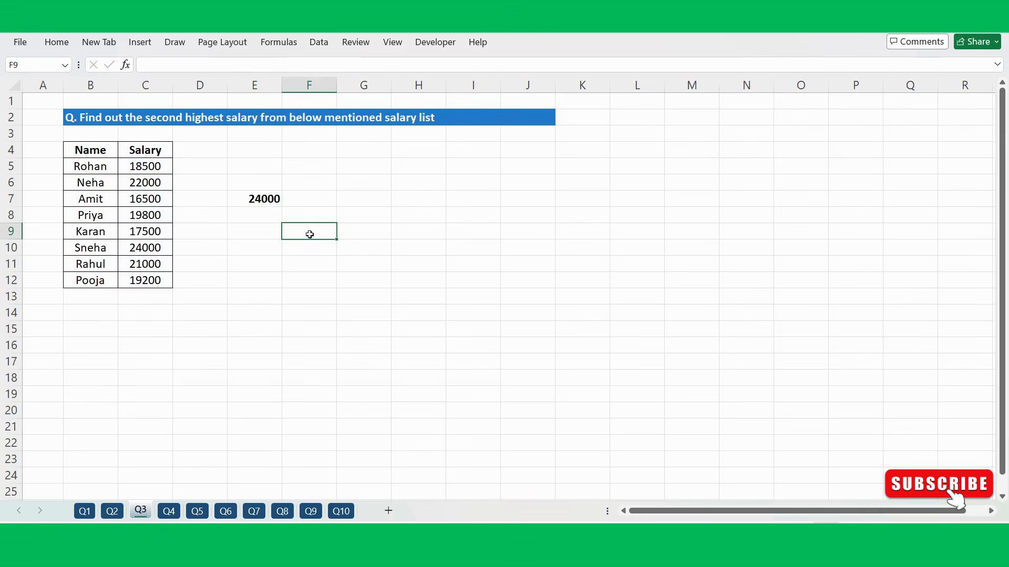
{"action": "left_click", "coordinate": [264, 198]}
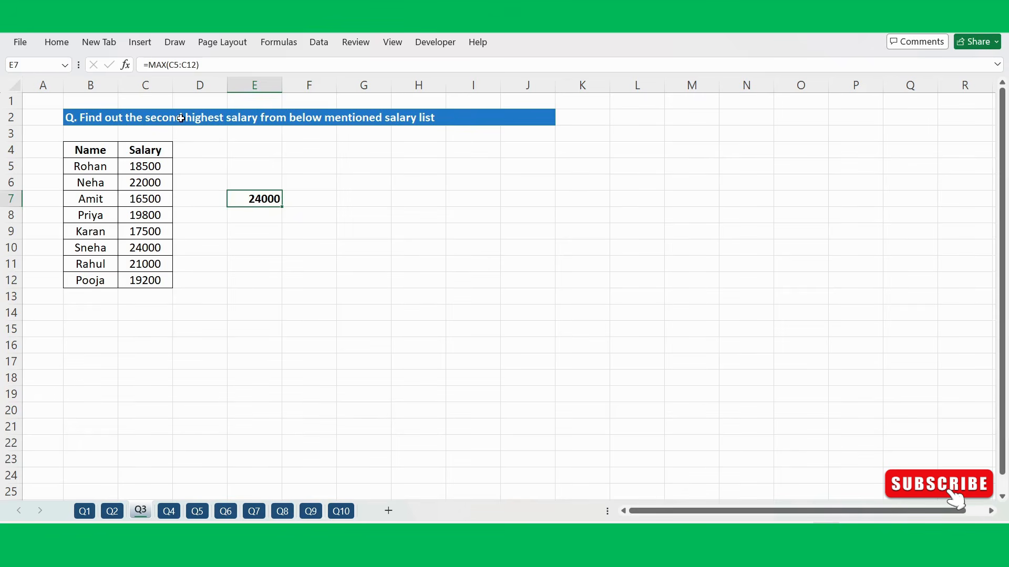
- Enter =LARGE(C5:C12,1) in G7 and compare its result with the MAX result in E7
{"action": "left_click", "coordinate": [370, 210]}
{"action": "left_click", "coordinate": [372, 197]}
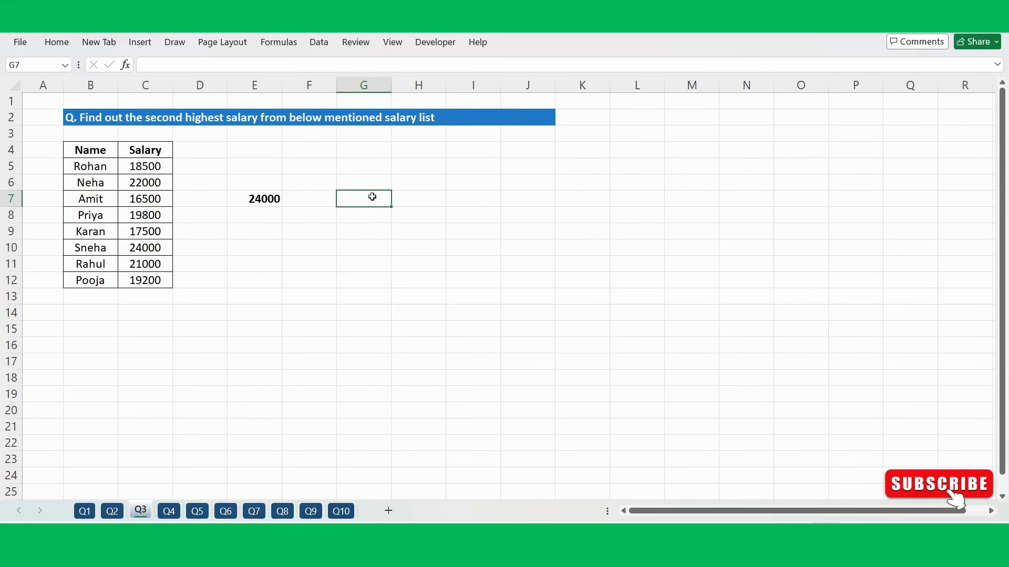
{"action": "type", "text": "=le"}
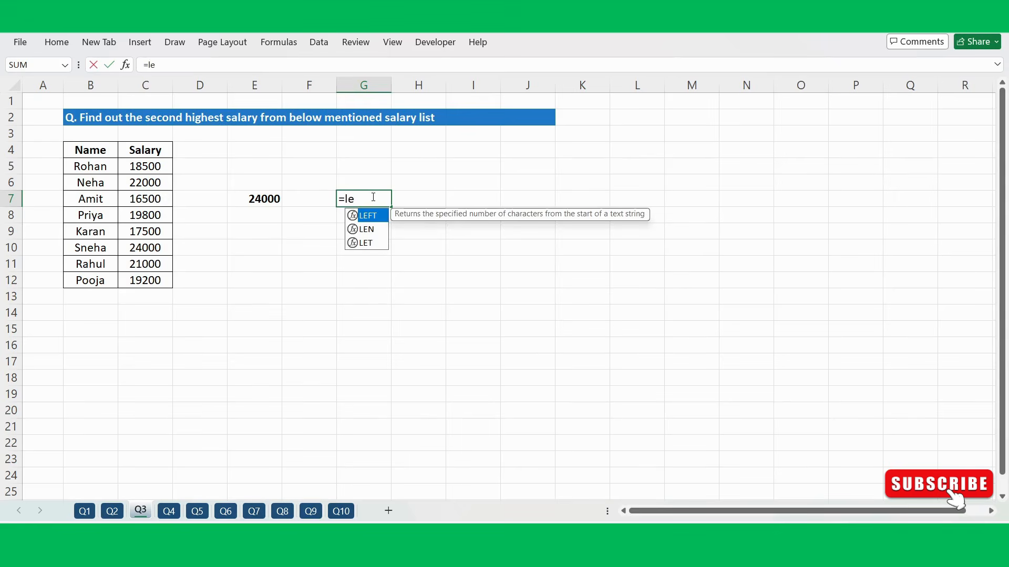
{"action": "key", "text": "BackSpace"}
{"action": "type", "text": "a"}
{"action": "key", "text": "Tab"}
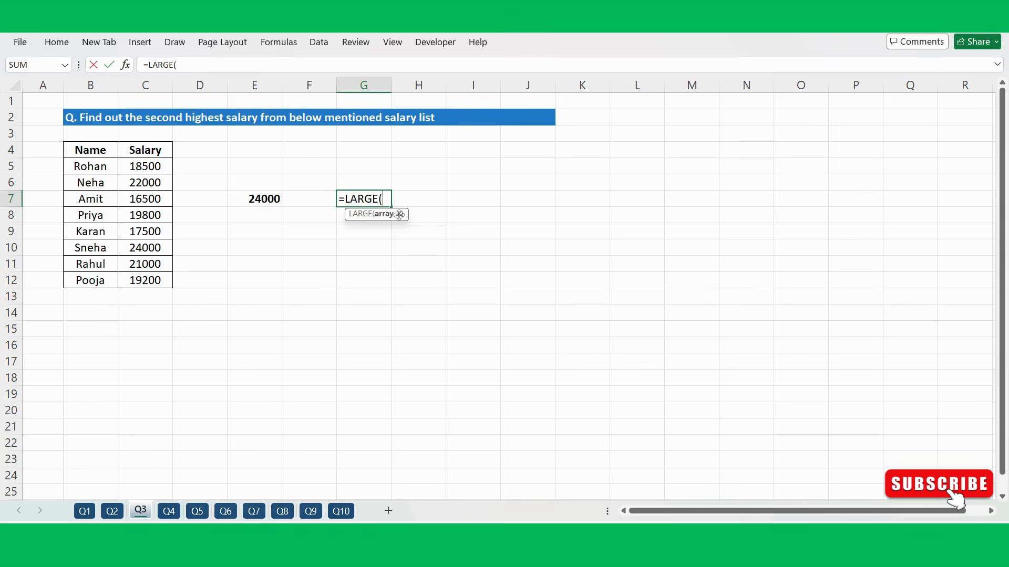
{"action": "left_click_drag", "start_coordinate": [149, 167], "coordinate": [149, 280]}
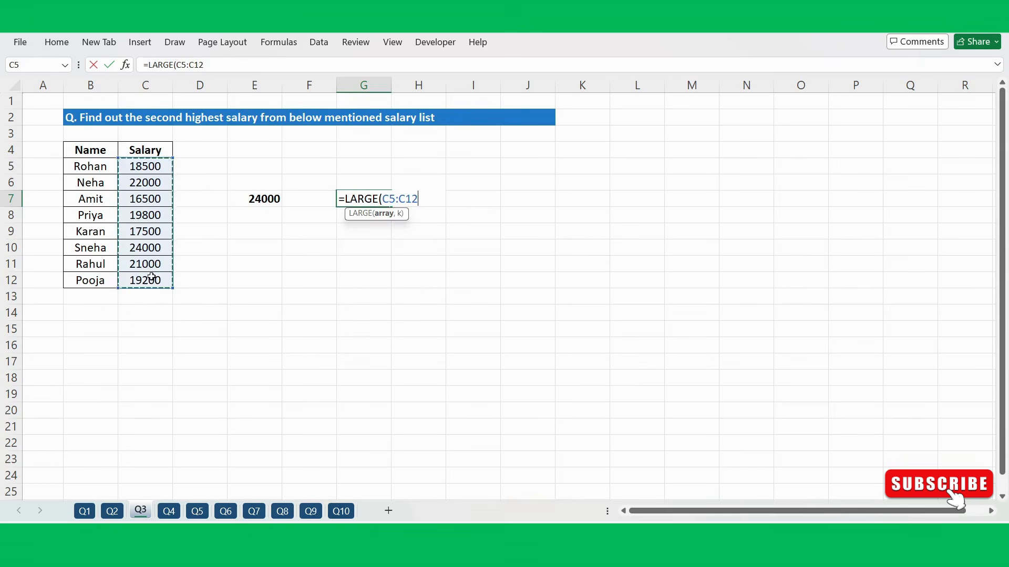
{"action": "type", "text": ","}
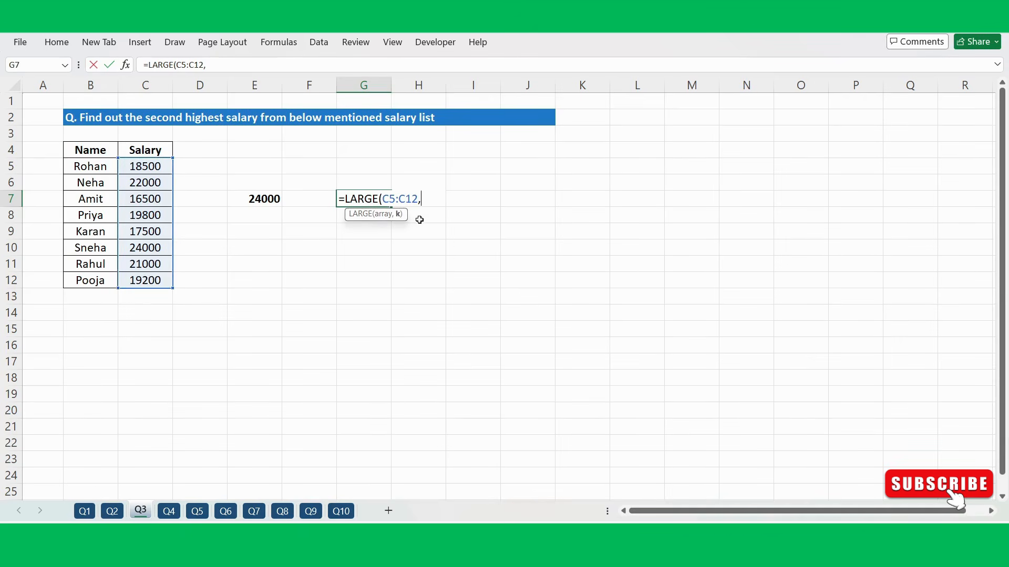
{"action": "type", "text": "1)"}
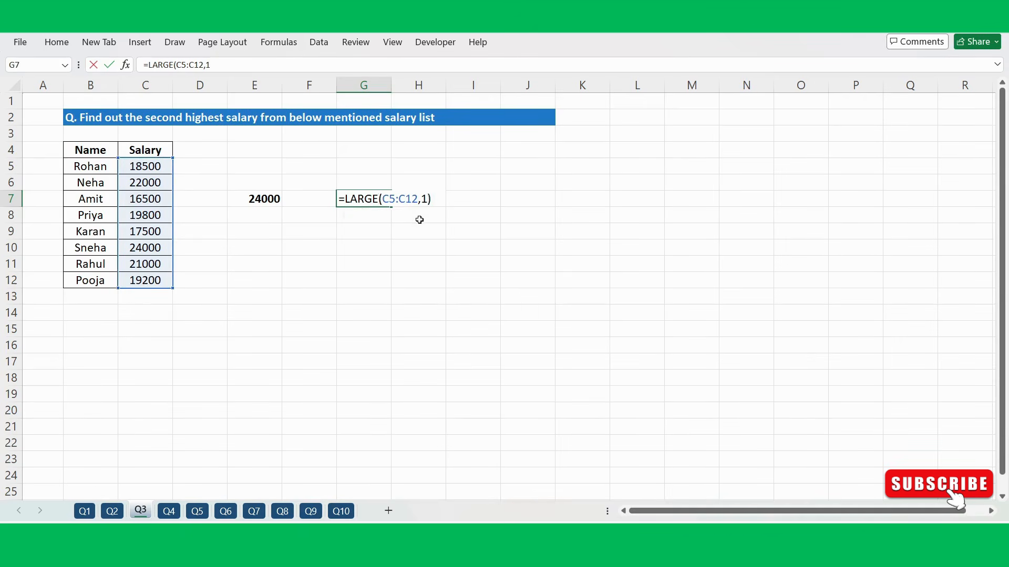
{"action": "key", "text": "Return"}
{"action": "key", "text": "Up"}
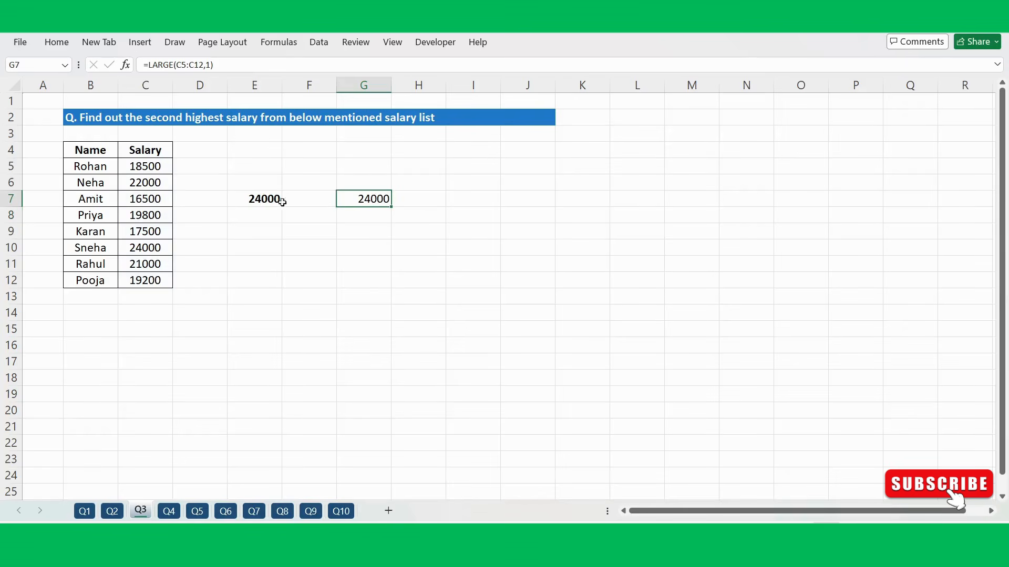
{"action": "left_click", "coordinate": [248, 204]}
{"action": "left_click", "coordinate": [352, 200]}
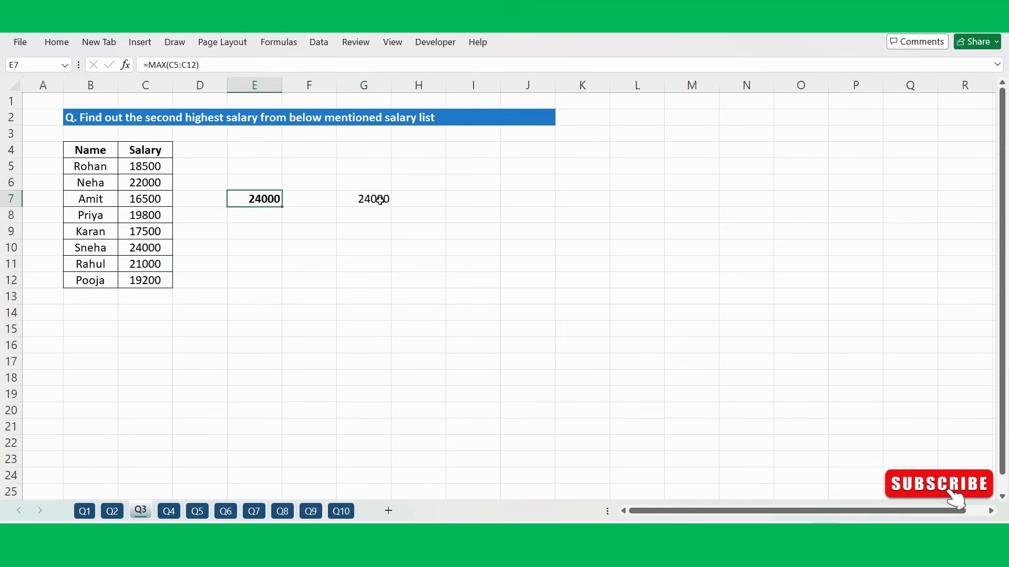
- Change the k argument of the LARGE formula in G7 to 2 to get the second highest salary
{"action": "double_click", "coordinate": [381, 200]}
{"action": "left_click", "coordinate": [428, 199]}
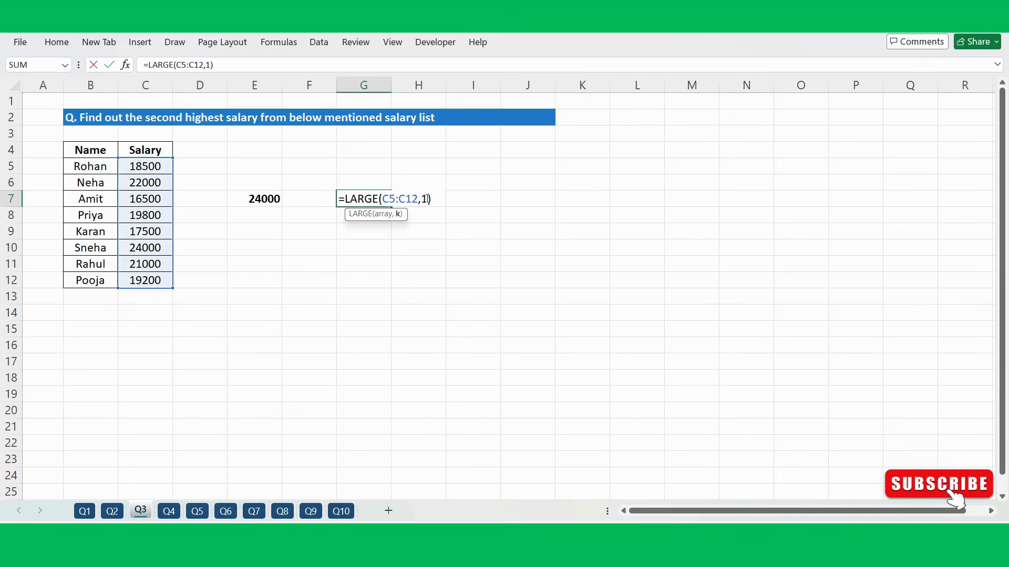
{"action": "key", "text": "BackSpace"}
{"action": "type", "text": "2"}
{"action": "key", "text": "Return"}
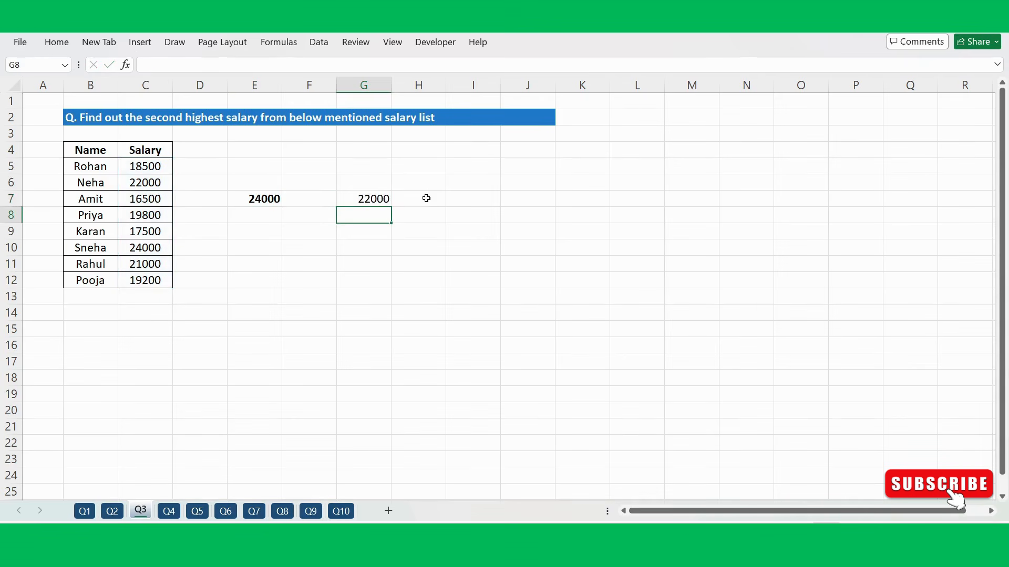
- Try k = 3 in the G7 LARGE formula to get the third highest salary
{"action": "left_click", "coordinate": [371, 199]}
{"action": "double_click", "coordinate": [373, 198]}
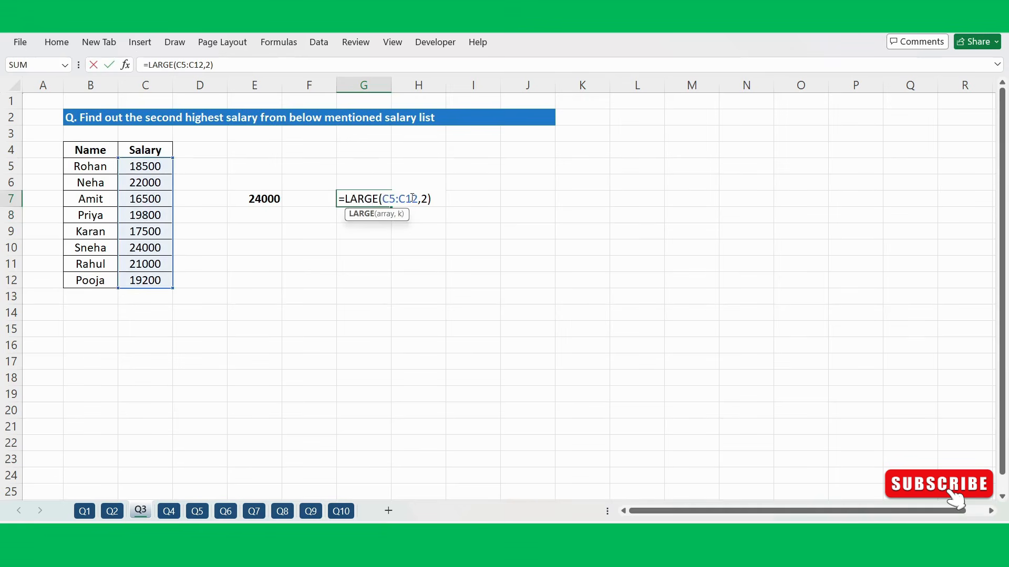
{"action": "key", "text": "BackSpace"}
{"action": "type", "text": "3"}
{"action": "key", "text": "Return"}
{"action": "left_click", "coordinate": [381, 199]}
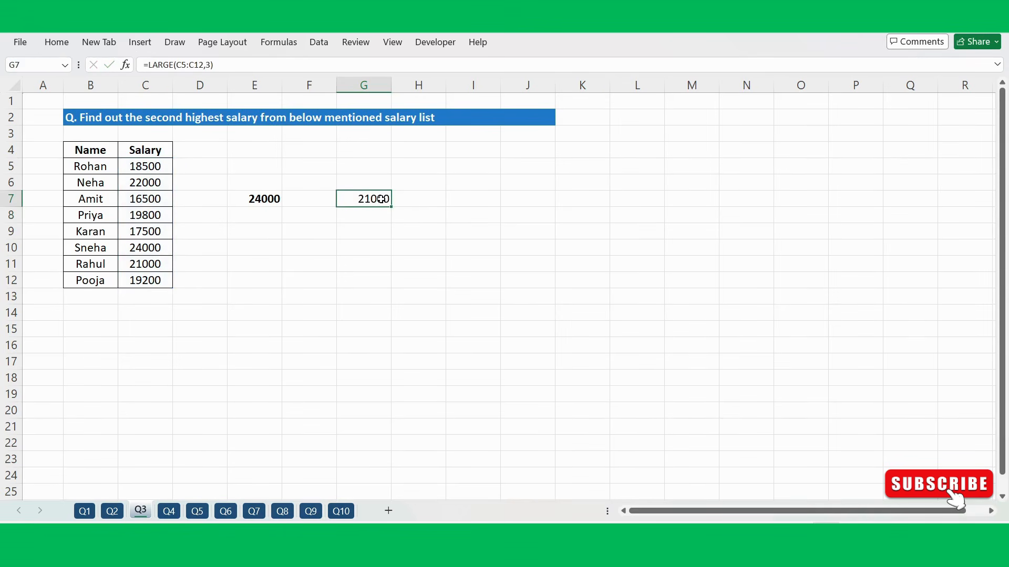
- Set the k argument of the G7 LARGE formula back to 2 for the second highest salary
{"action": "double_click", "coordinate": [380, 200]}
{"action": "left_click", "coordinate": [430, 200]}
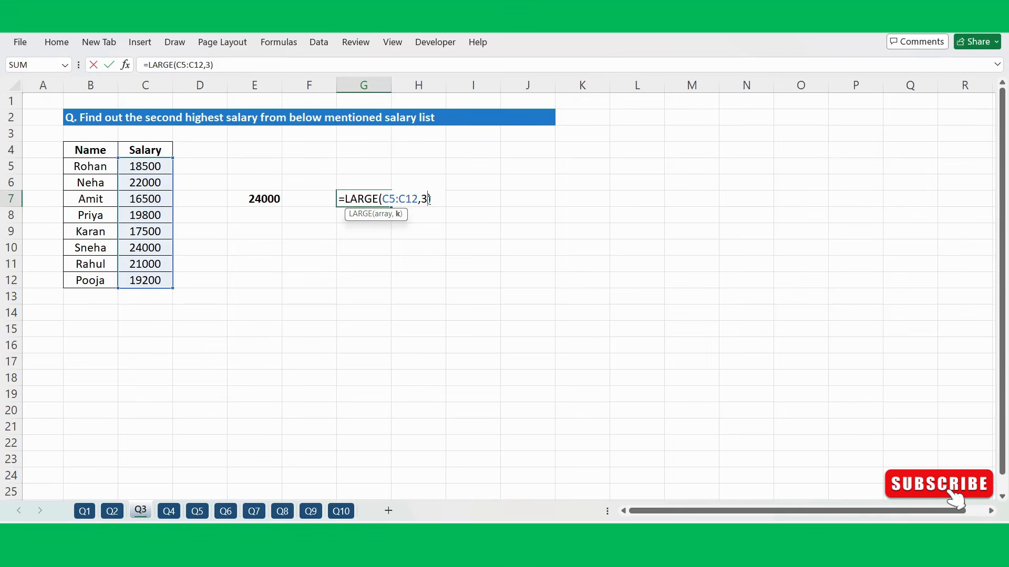
{"action": "key", "text": "BackSpace"}
{"action": "type", "text": "2"}
{"action": "key", "text": "Return"}
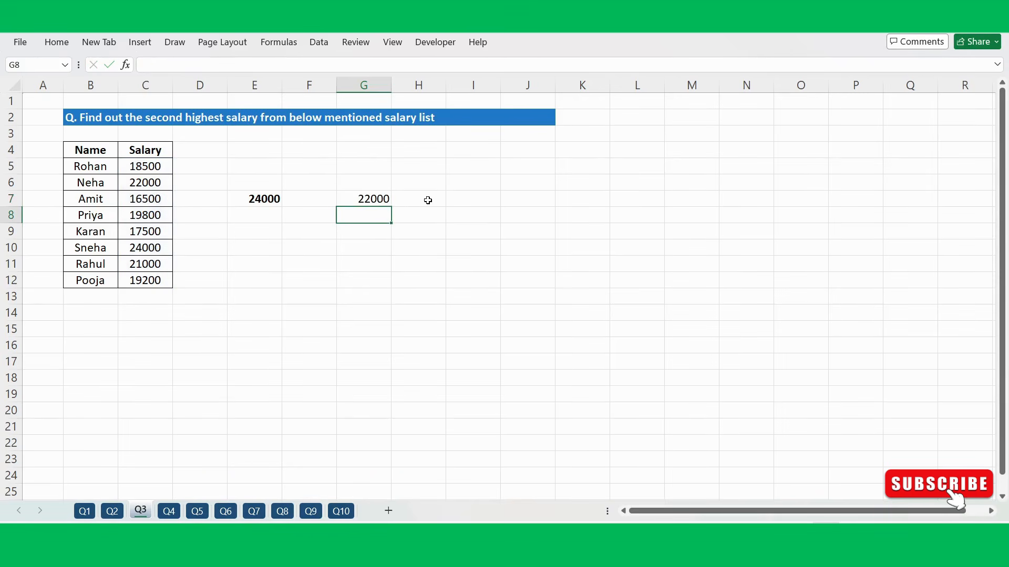
- Make the second-highest-salary result in G7 bold and deselect the cell
{"action": "left_click", "coordinate": [369, 199]}
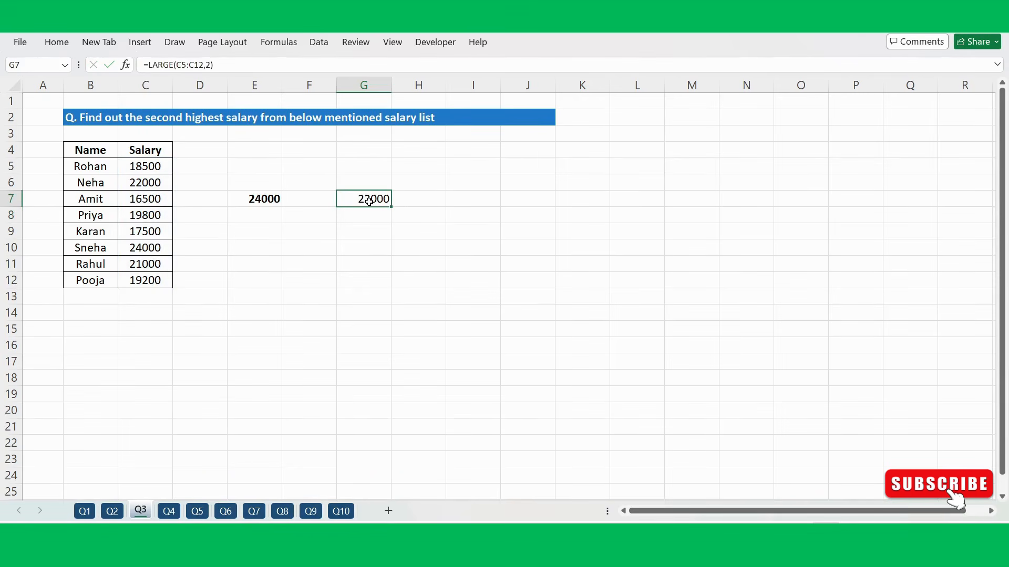
{"action": "left_click", "coordinate": [295, 299]}
{"action": "left_click", "coordinate": [386, 285]}
{"action": "left_click", "coordinate": [458, 203]}
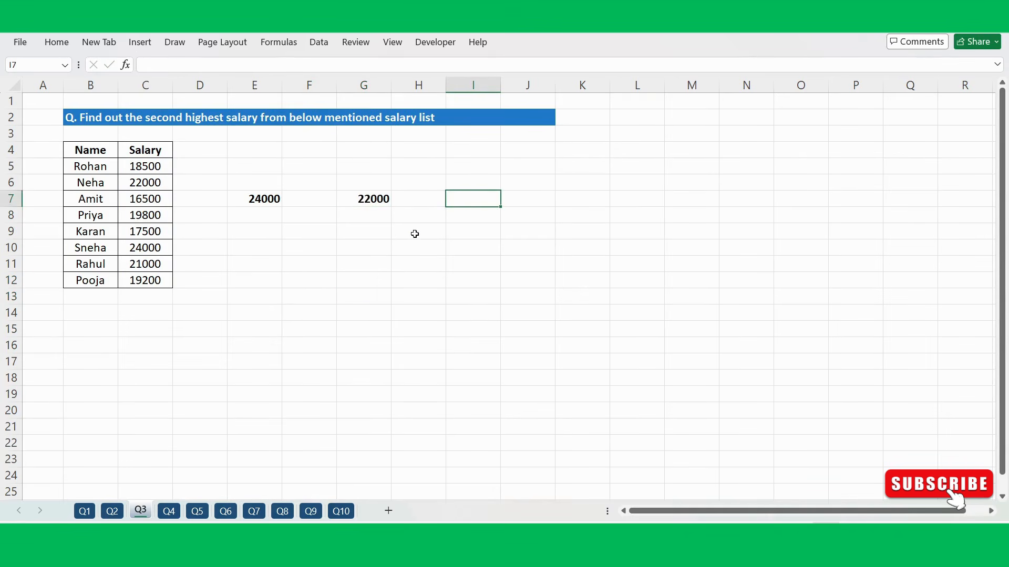
{"action": "left_click", "coordinate": [366, 245]}
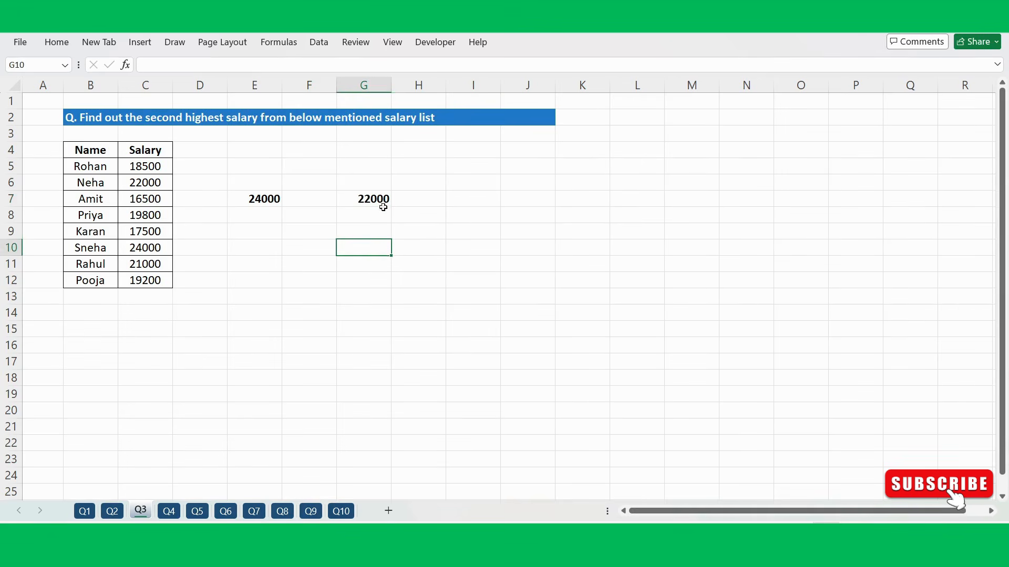
{"action": "left_click", "coordinate": [379, 197]}
{"action": "left_click", "coordinate": [328, 278]}
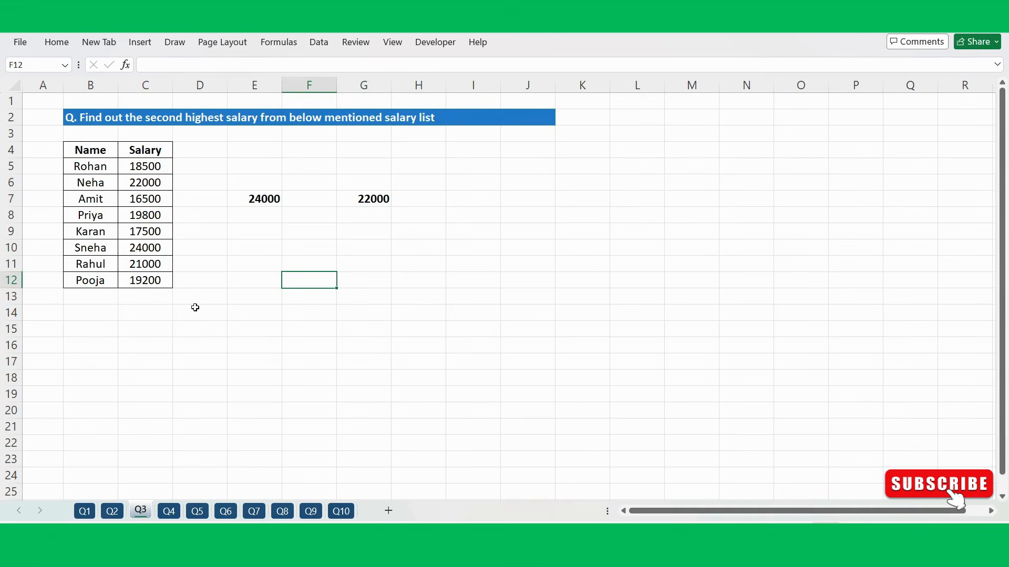
{"action": "left_click", "coordinate": [78, 359]}
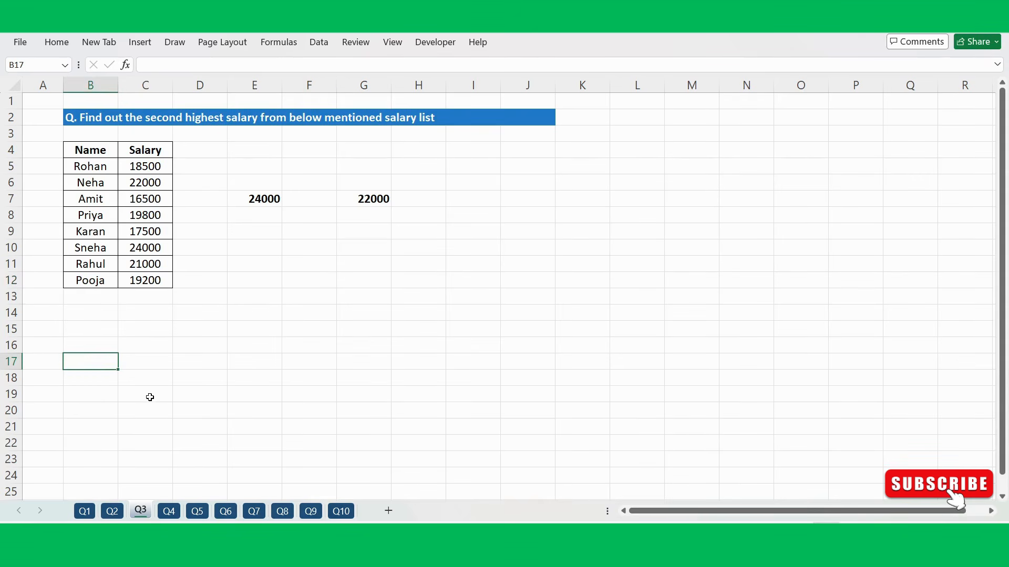
- Open the Q4 sheet and examine the date-difference question, the Start Date and End Date columns, and the empty Year and Month columns
{"action": "left_click", "coordinate": [168, 511]}
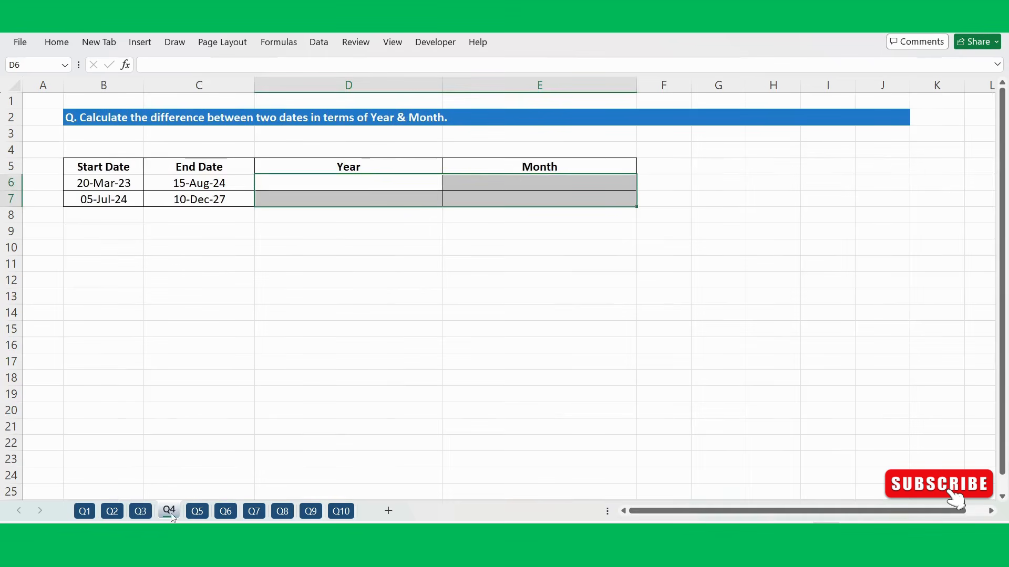
{"action": "left_click", "coordinate": [93, 279]}
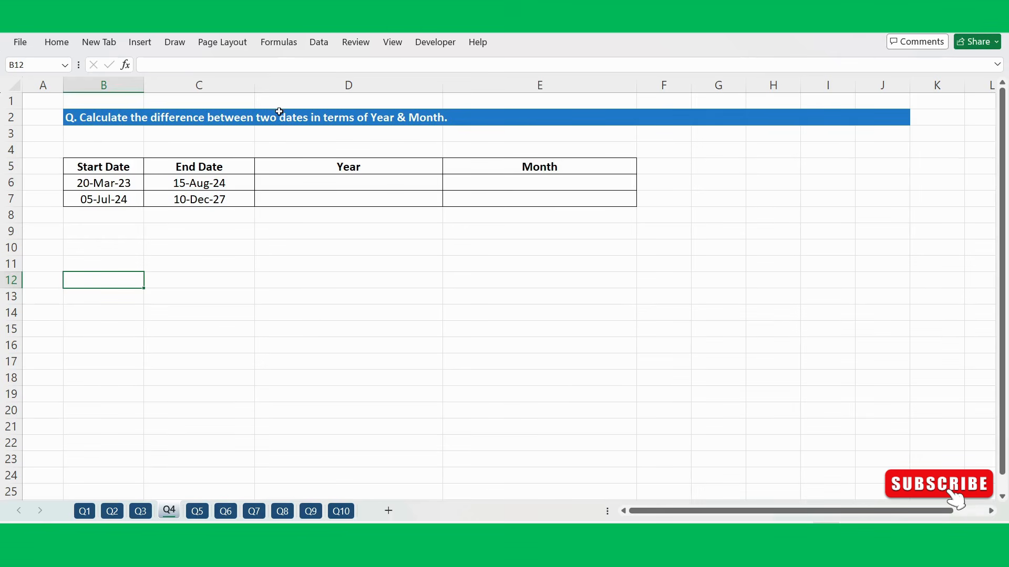
{"action": "left_click", "coordinate": [94, 167]}
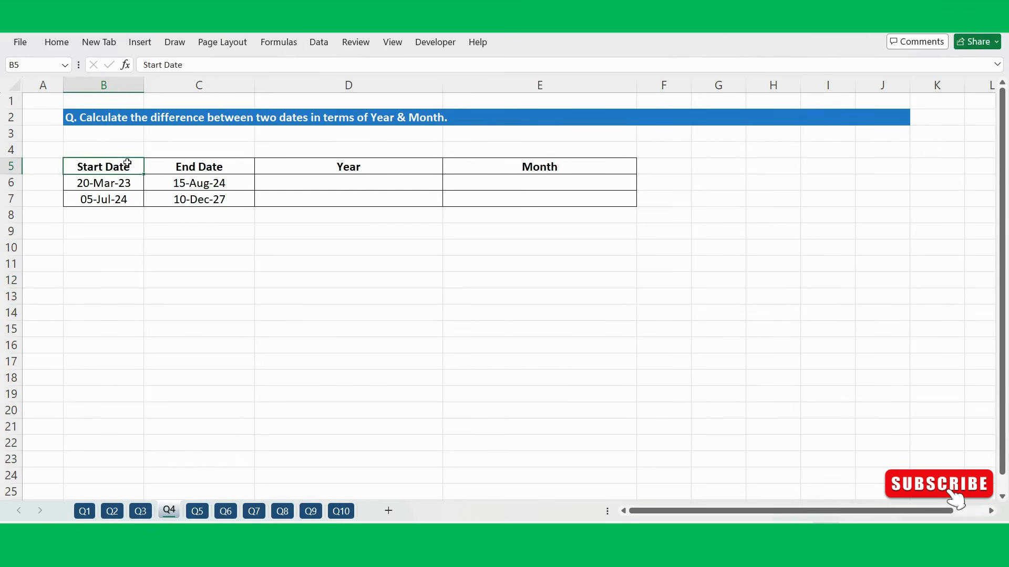
{"action": "left_click", "coordinate": [185, 163]}
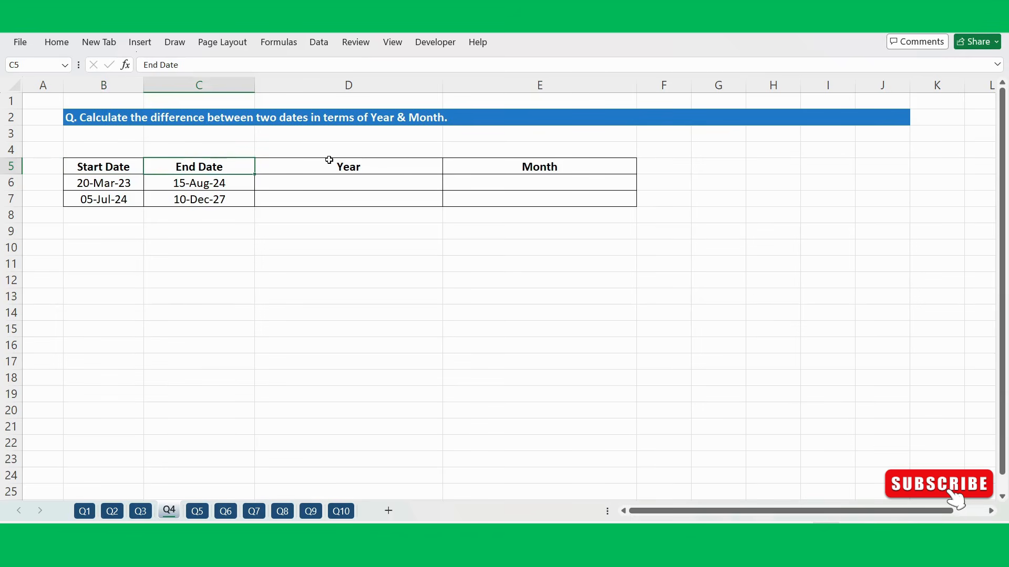
{"action": "left_click_drag", "start_coordinate": [331, 160], "coordinate": [337, 201]}
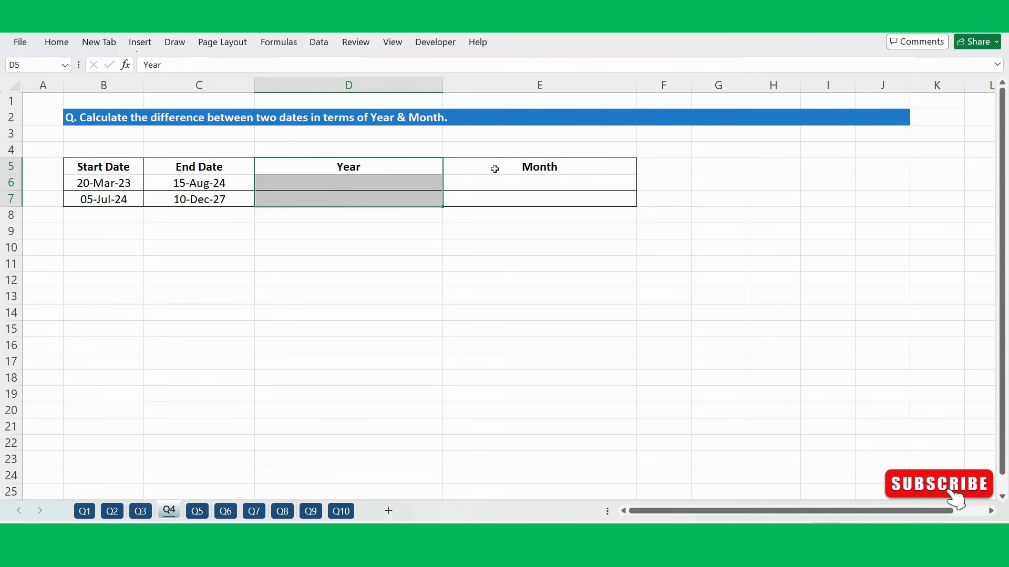
{"action": "left_click_drag", "start_coordinate": [516, 167], "coordinate": [517, 197]}
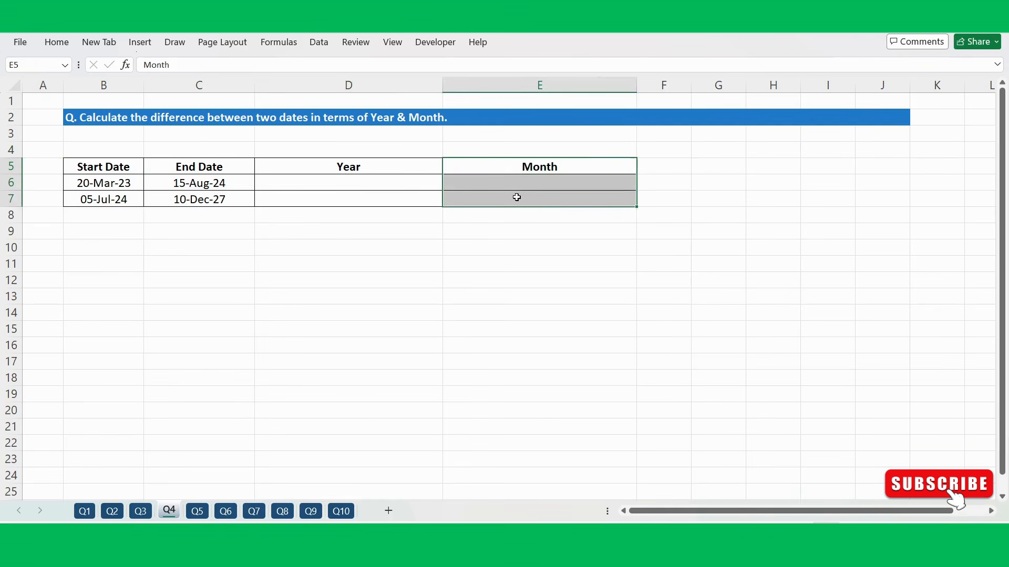
{"action": "left_click", "coordinate": [322, 181]}
{"action": "left_click", "coordinate": [122, 186]}
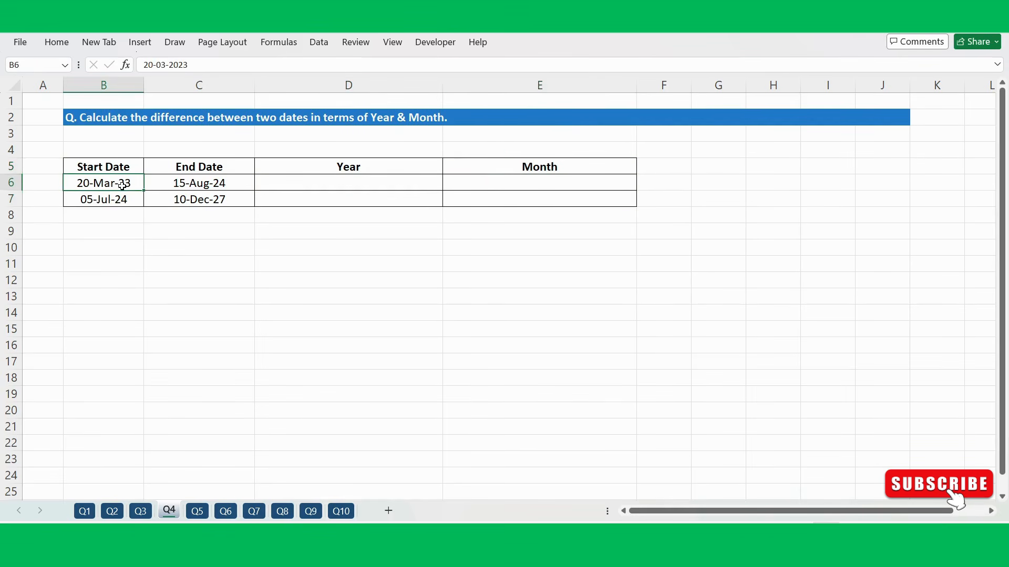
{"action": "left_click", "coordinate": [187, 183]}
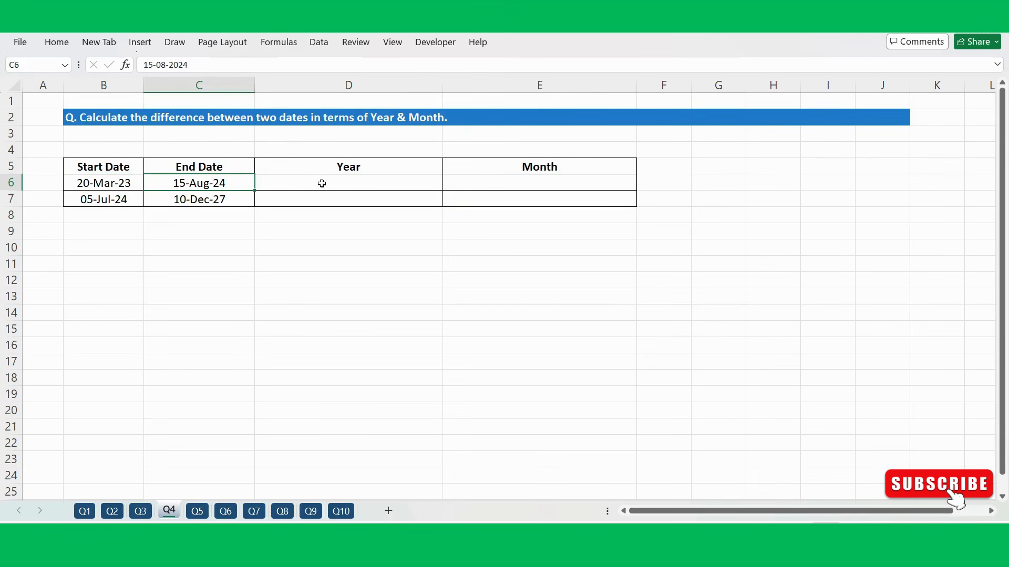
- Enter =DATEDIF(B6,C6,"Y") in D6 to calculate the difference between the first row's dates in years
{"action": "left_click", "coordinate": [126, 180]}
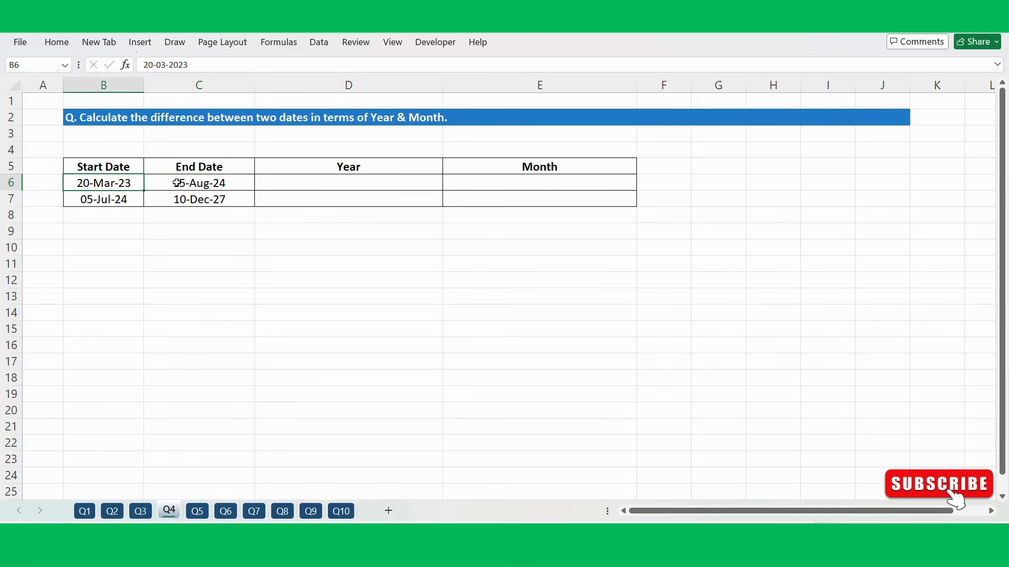
{"action": "left_click", "coordinate": [187, 182]}
{"action": "left_click", "coordinate": [504, 181]}
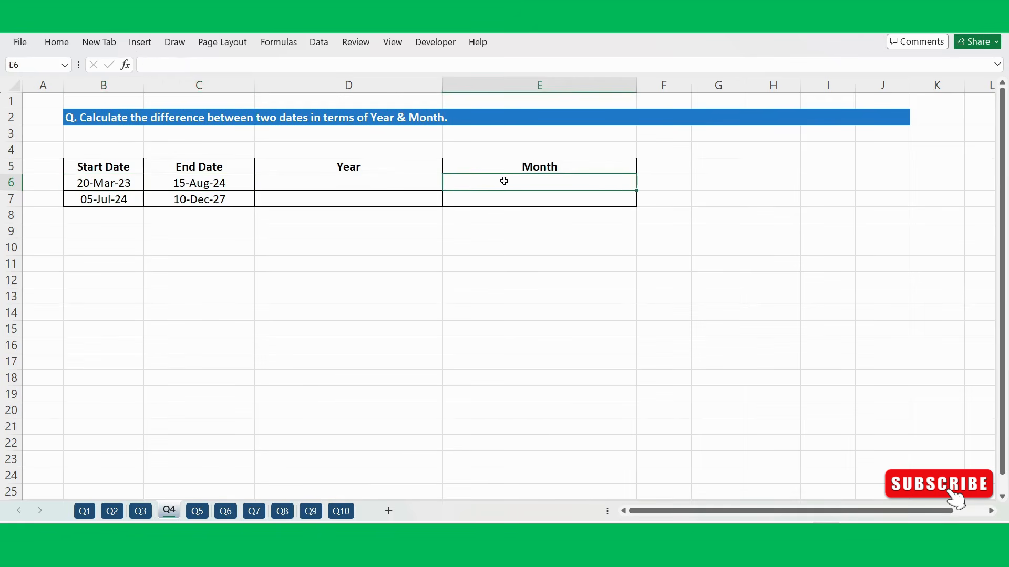
{"action": "left_click", "coordinate": [396, 184]}
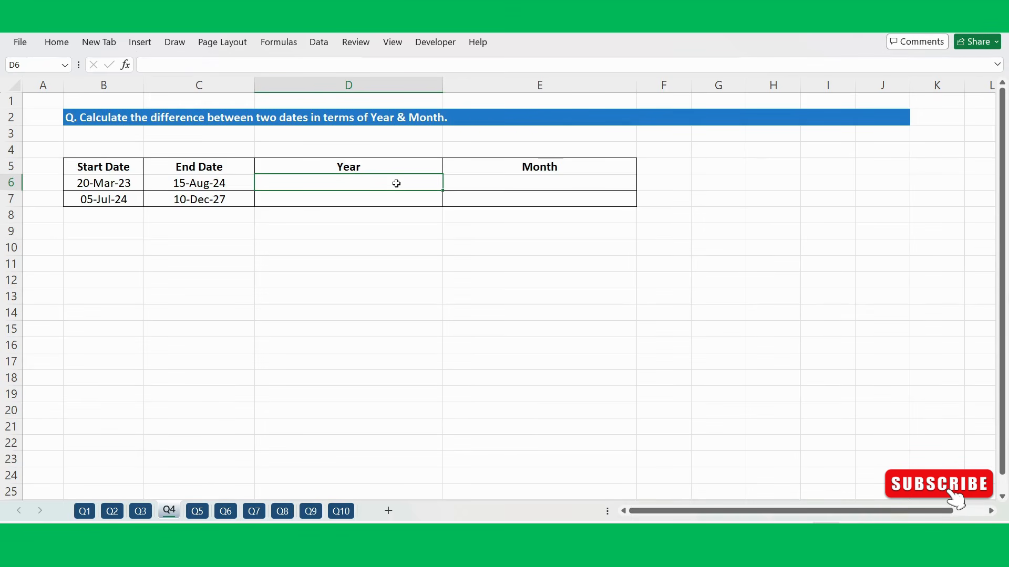
{"action": "type", "text": "=dated"}
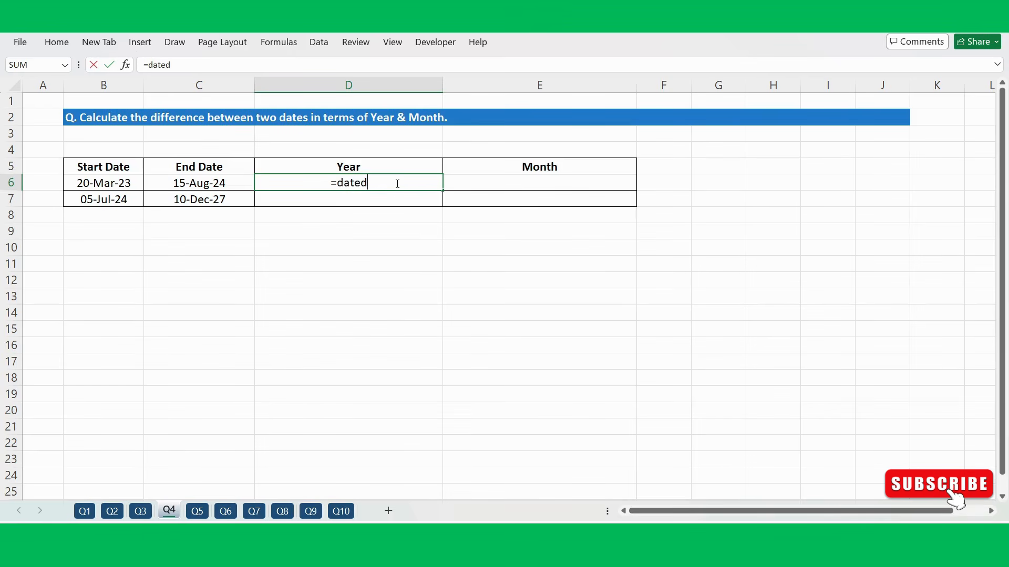
{"action": "type", "text": "if("}
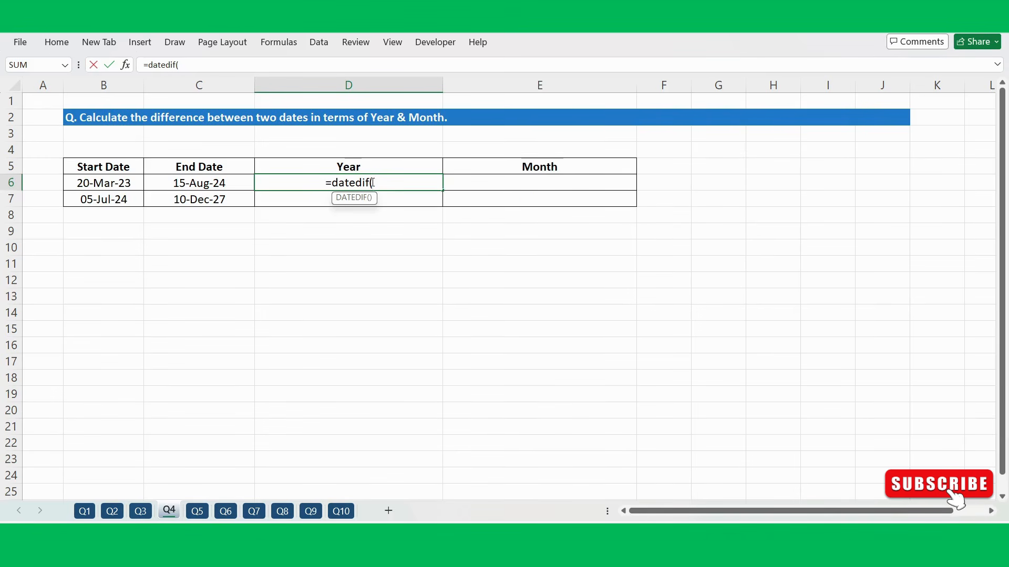
{"action": "left_click", "coordinate": [97, 182]}
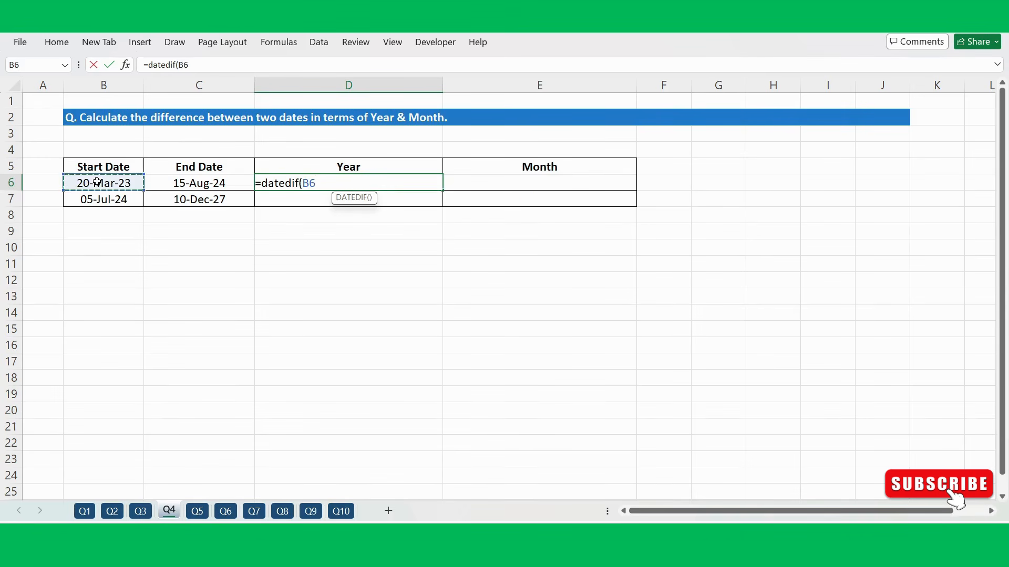
{"action": "type", "text": ","}
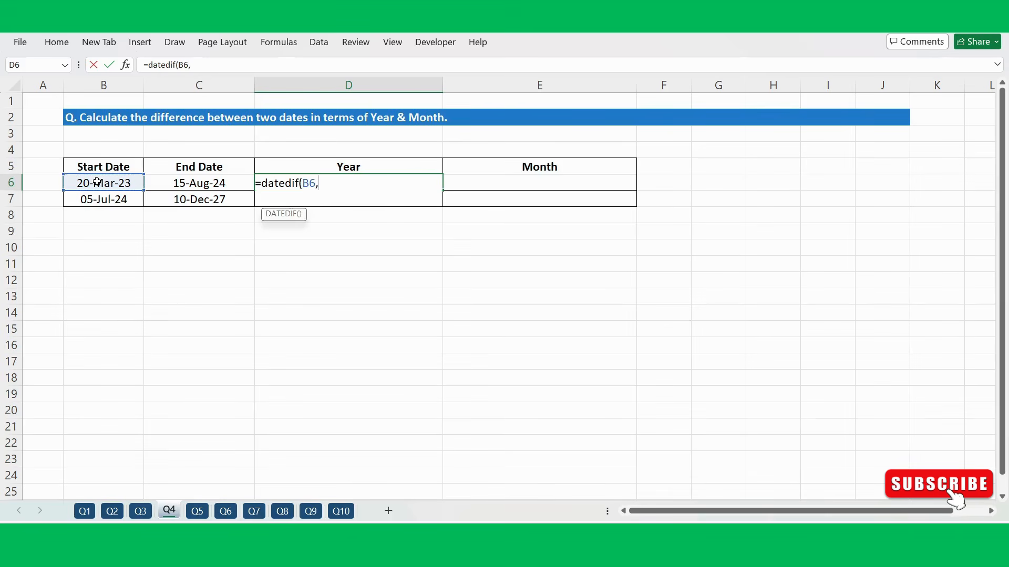
{"action": "left_click", "coordinate": [225, 183]}
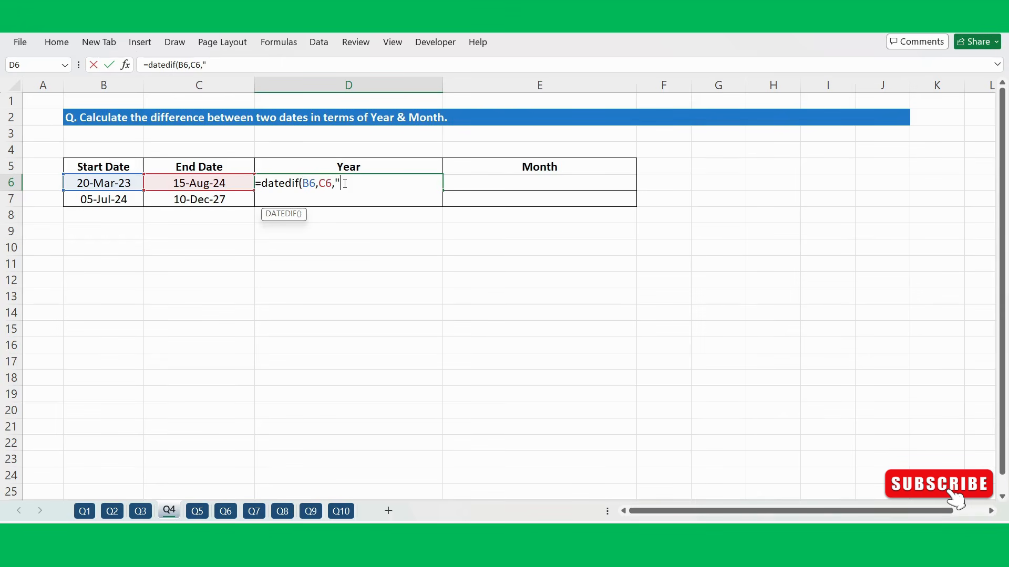
{"action": "type", "text": "Y\""}
{"action": "key", "text": "Return"}
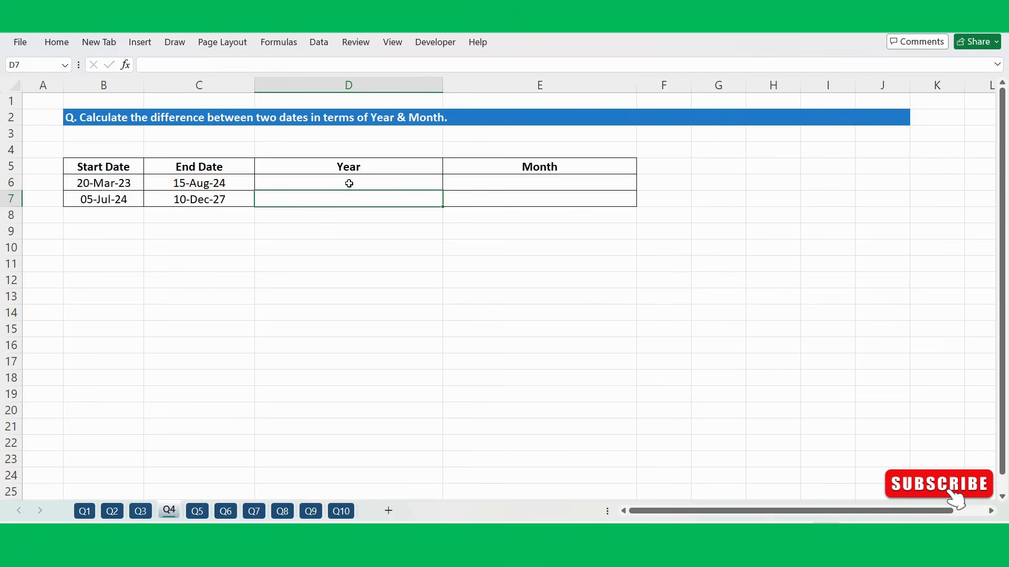
- Check the D6 year result against its dates, and fill the DATEDIF formula down to D7
{"action": "left_click", "coordinate": [348, 184]}
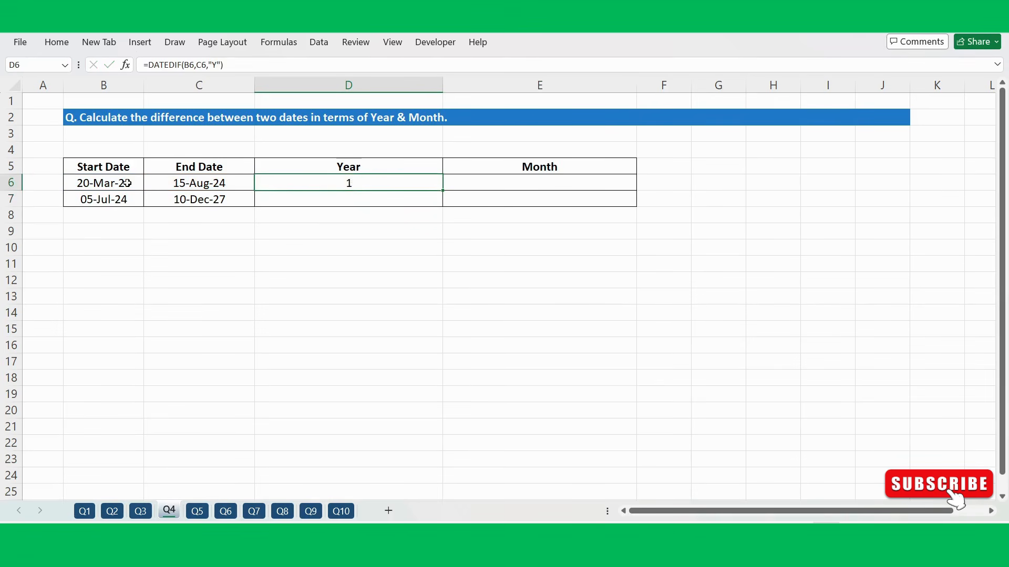
{"action": "left_click", "coordinate": [128, 182]}
{"action": "left_click", "coordinate": [203, 183]}
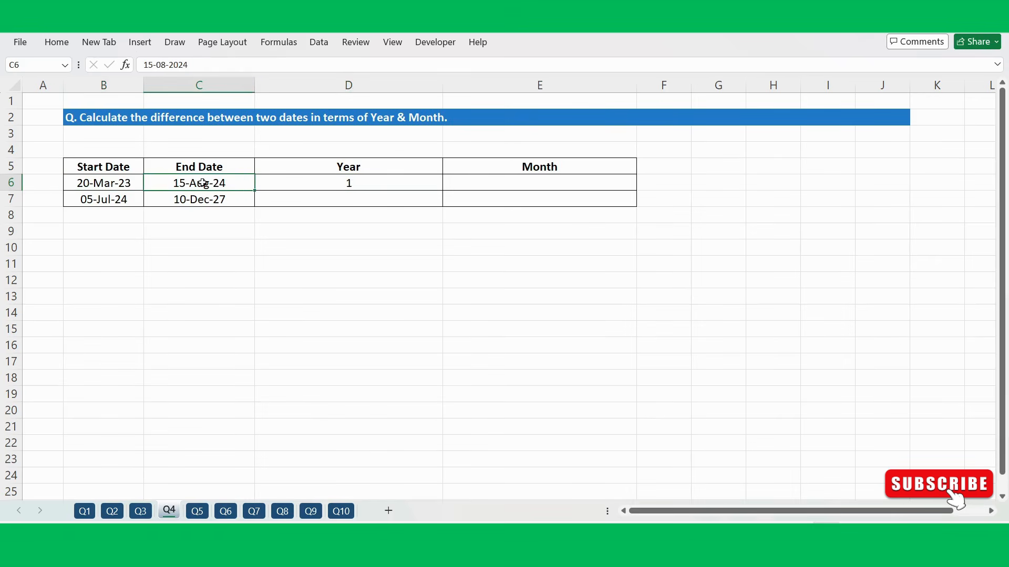
{"action": "left_click", "coordinate": [344, 182]}
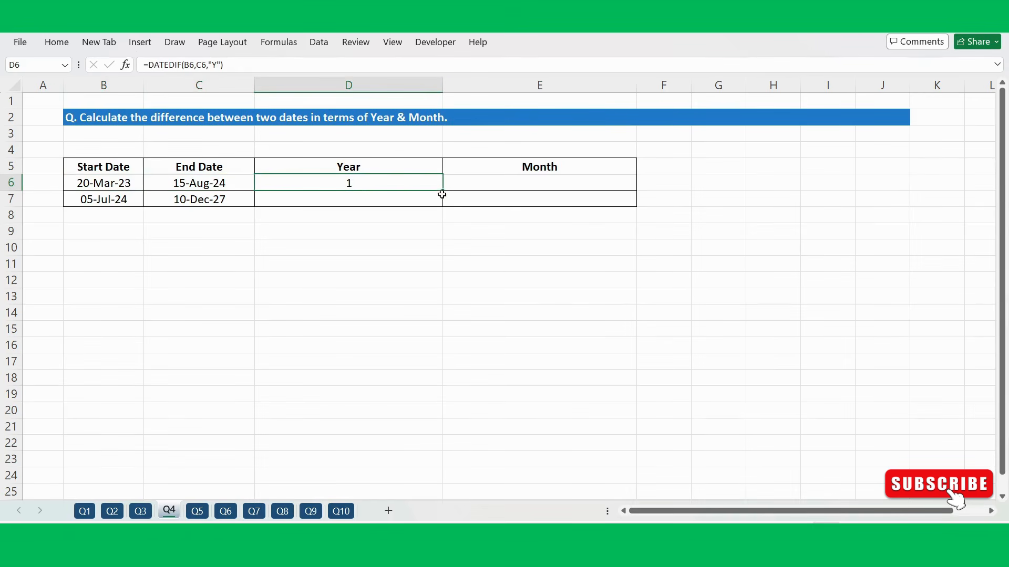
{"action": "left_click_drag", "start_coordinate": [444, 190], "coordinate": [444, 205]}
{"action": "left_click", "coordinate": [370, 196]}
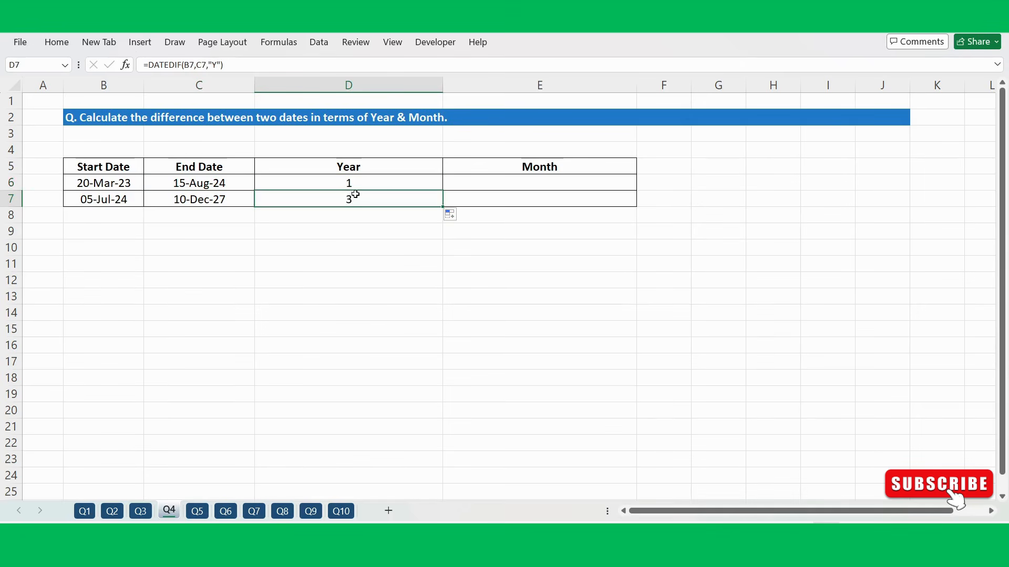
{"action": "left_click", "coordinate": [121, 198]}
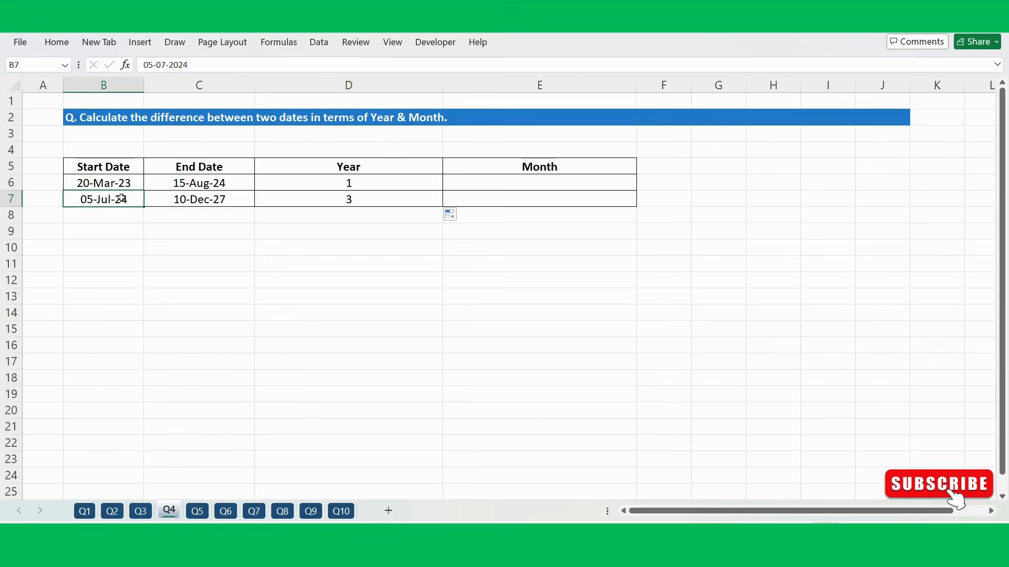
{"action": "left_click", "coordinate": [200, 197]}
{"action": "left_click", "coordinate": [346, 199]}
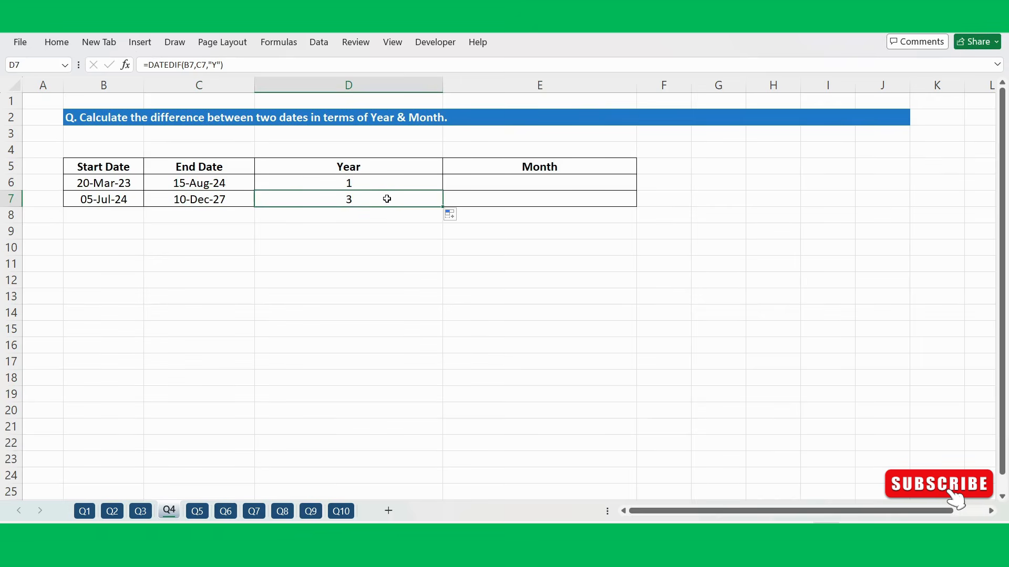
- Enter =DATEDIF(B6,C6,"M") in E6 to calculate the difference between the first row's dates in months
{"action": "left_click", "coordinate": [500, 182]}
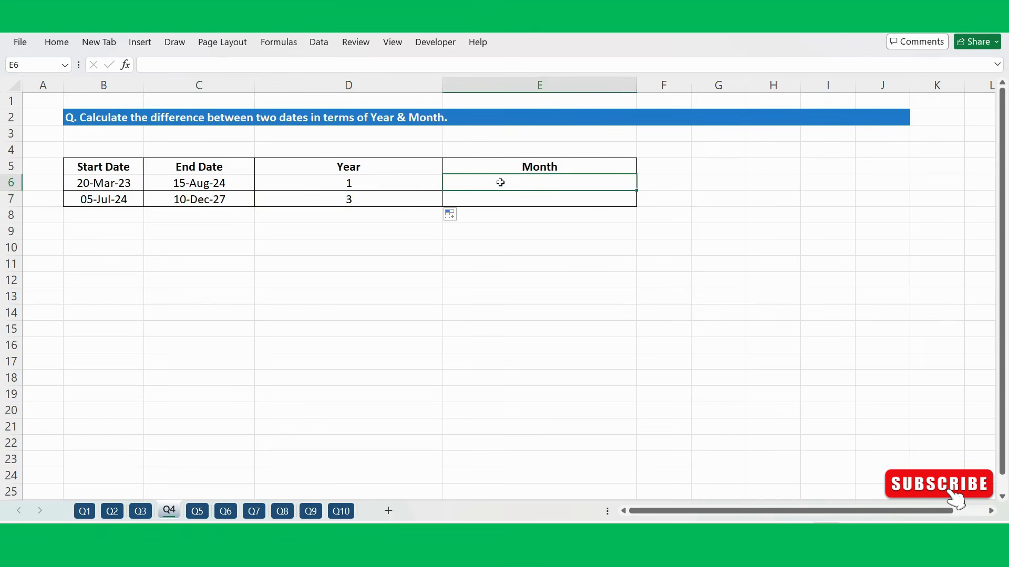
{"action": "type", "text": "=day"}
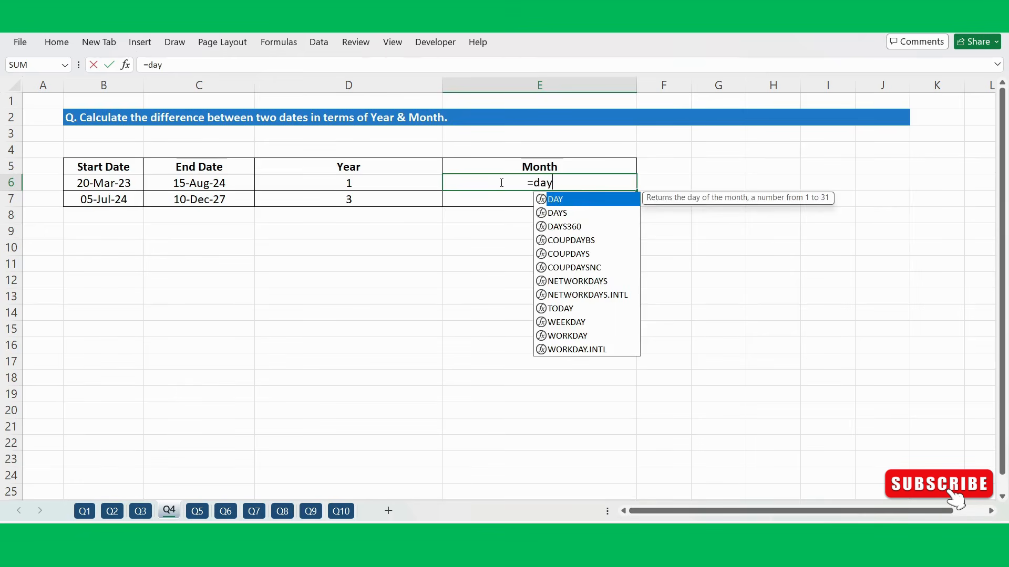
{"action": "key", "text": "BackSpace"}
{"action": "type", "text": "tedi"}
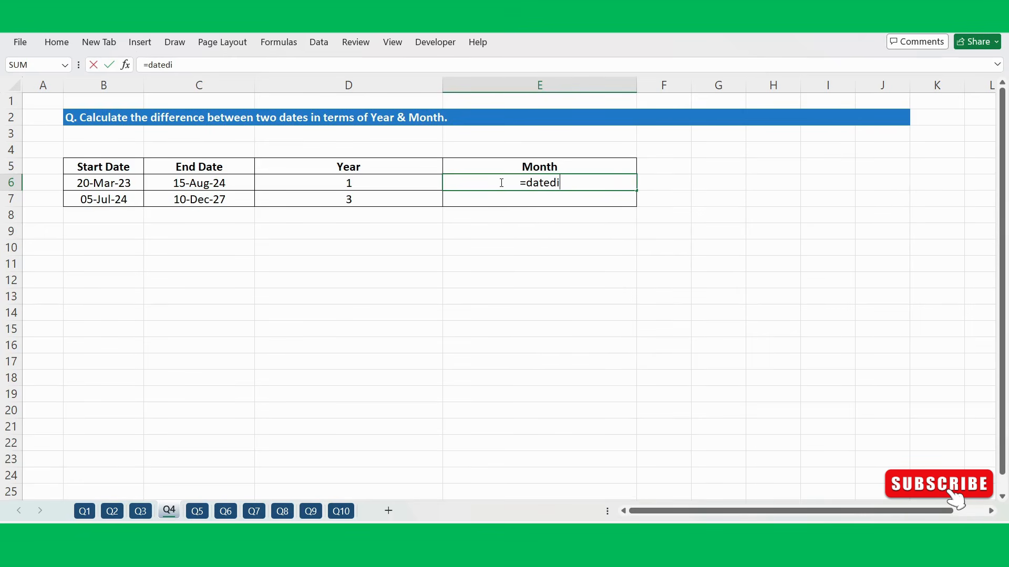
{"action": "type", "text": "f("}
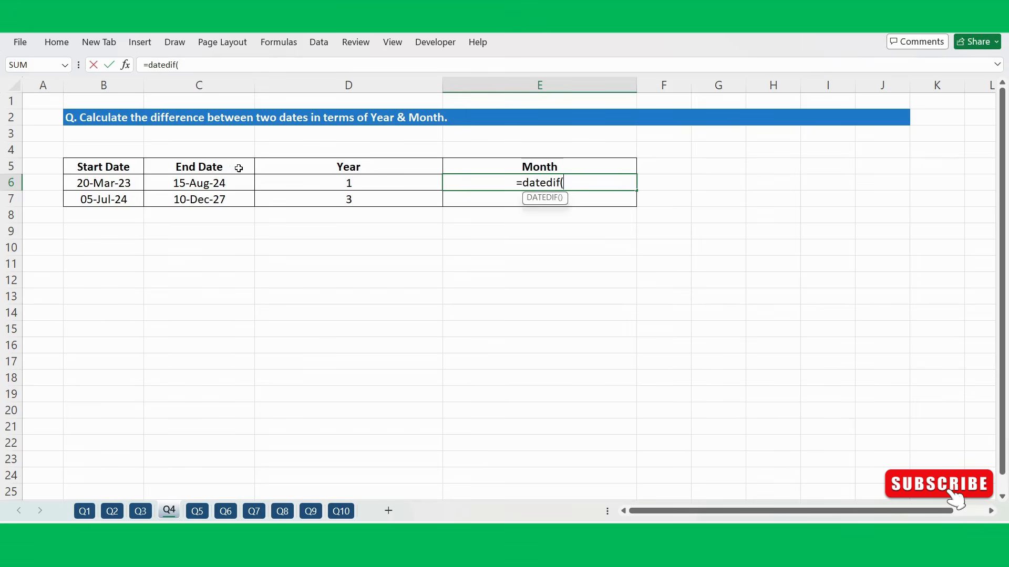
{"action": "left_click", "coordinate": [136, 182]}
{"action": "type", "text": ","}
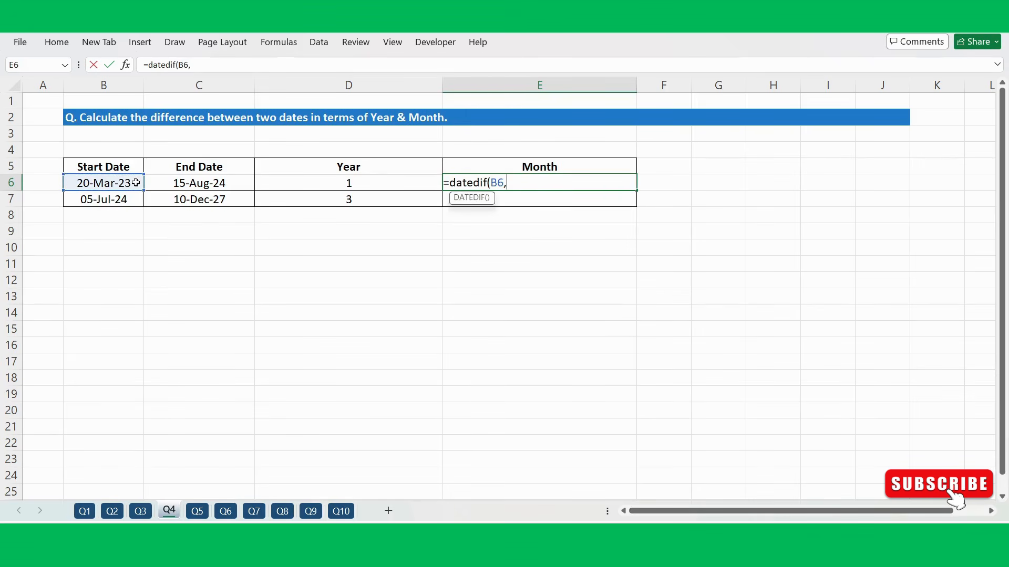
{"action": "left_click", "coordinate": [183, 183]}
{"action": "type", "text": ","}
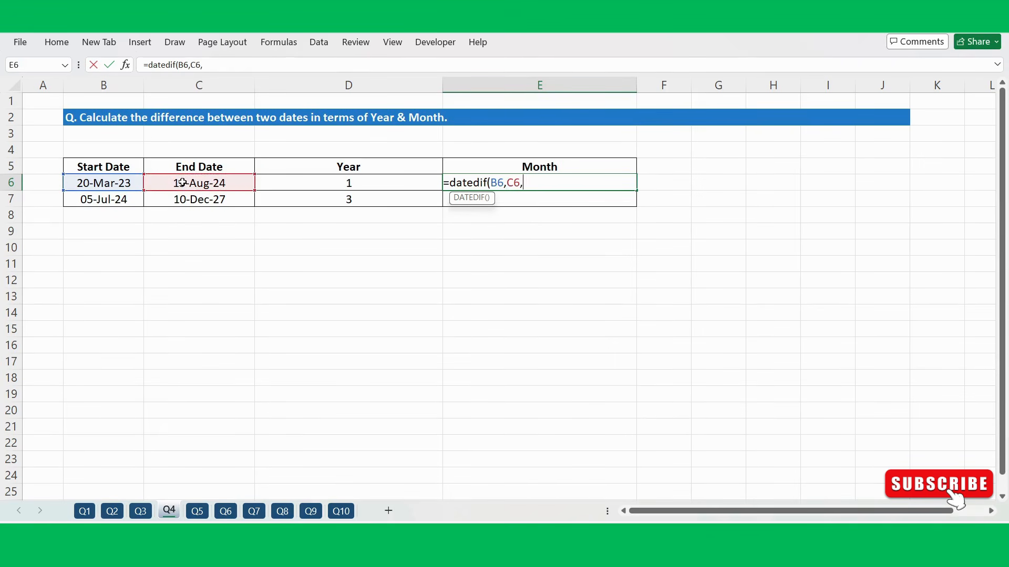
{"action": "type", "text": "\"M\")"}
{"action": "key", "text": "Return"}
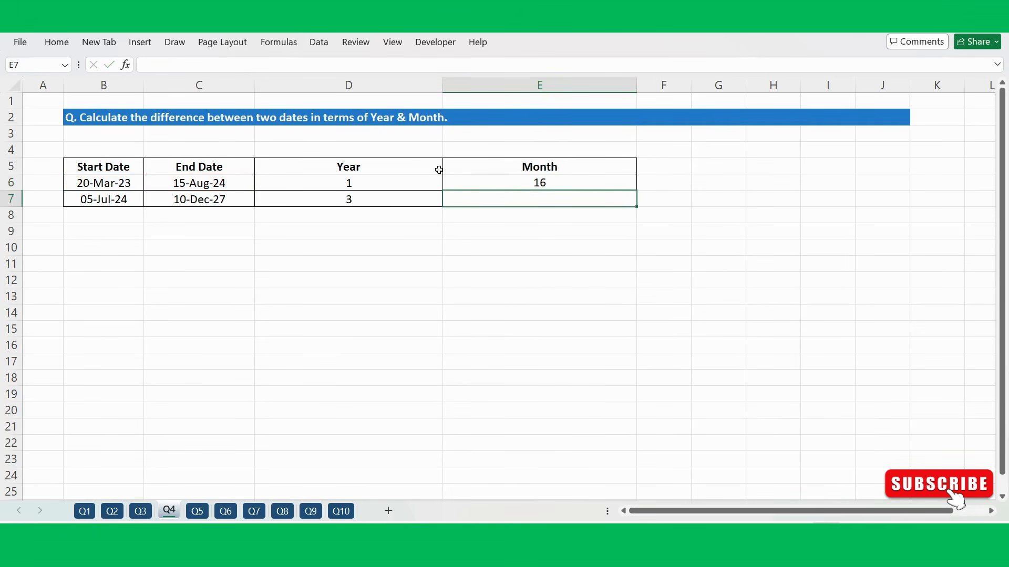
- Fill the E6 month-difference formula down to E7 and deselect the range
{"action": "left_click_drag", "start_coordinate": [528, 180], "coordinate": [528, 199]}
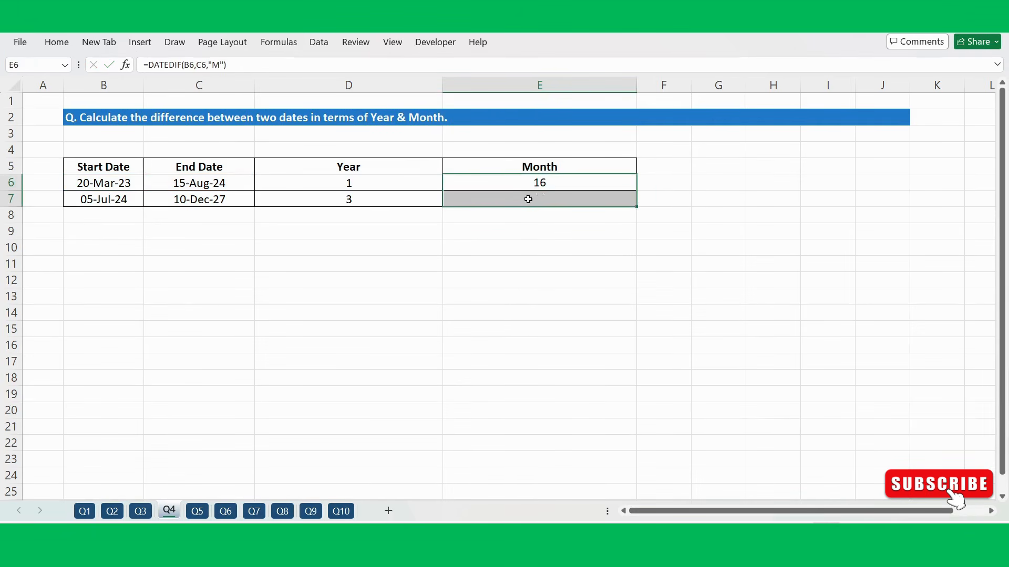
{"action": "key", "text": "ctrl+d"}
{"action": "left_click", "coordinate": [486, 235]}
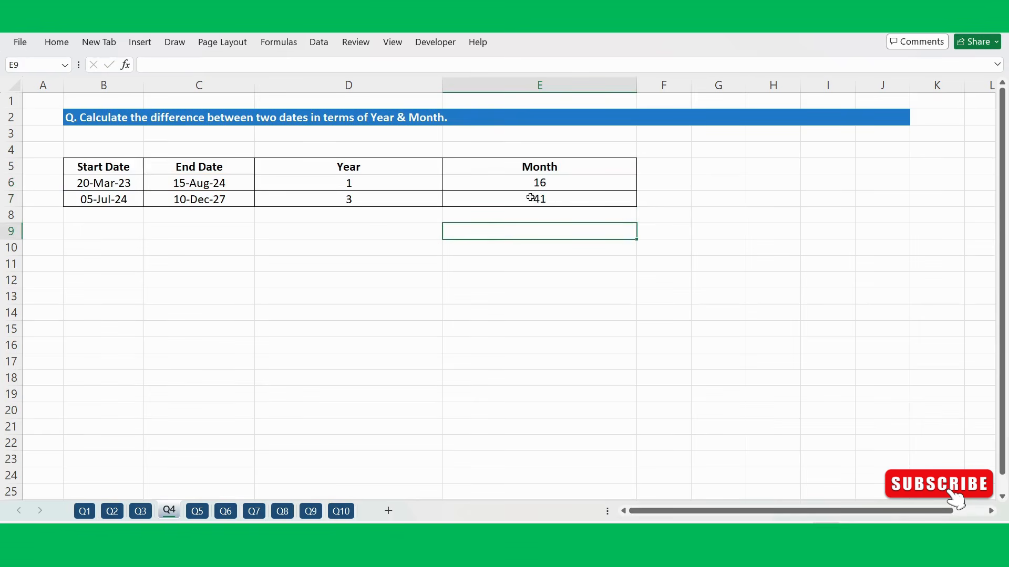
- Compare the Month results in E6 and E7 with the start and end dates in each row
{"action": "left_click", "coordinate": [90, 184]}
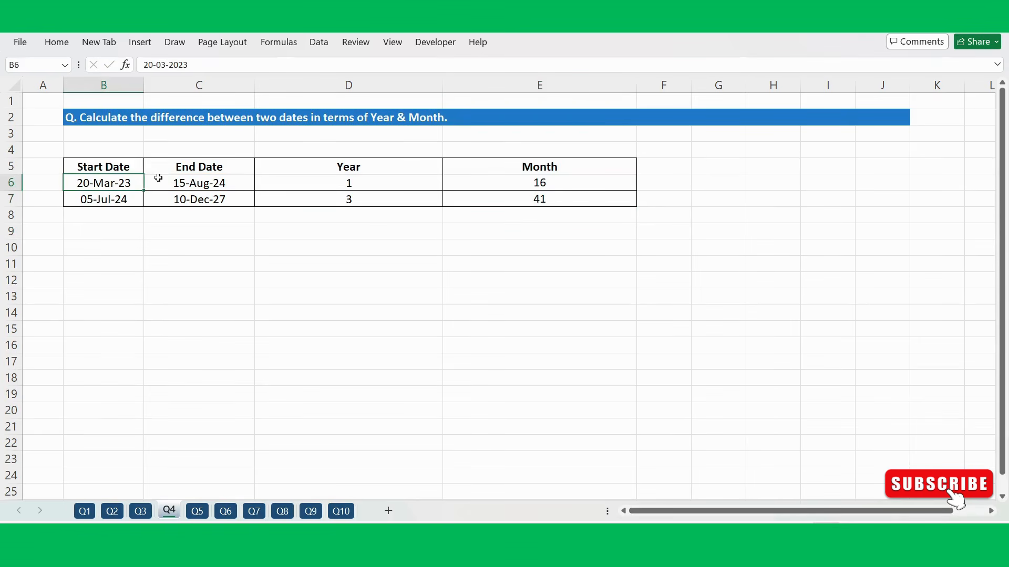
{"action": "left_click", "coordinate": [160, 181]}
{"action": "left_click", "coordinate": [544, 182]}
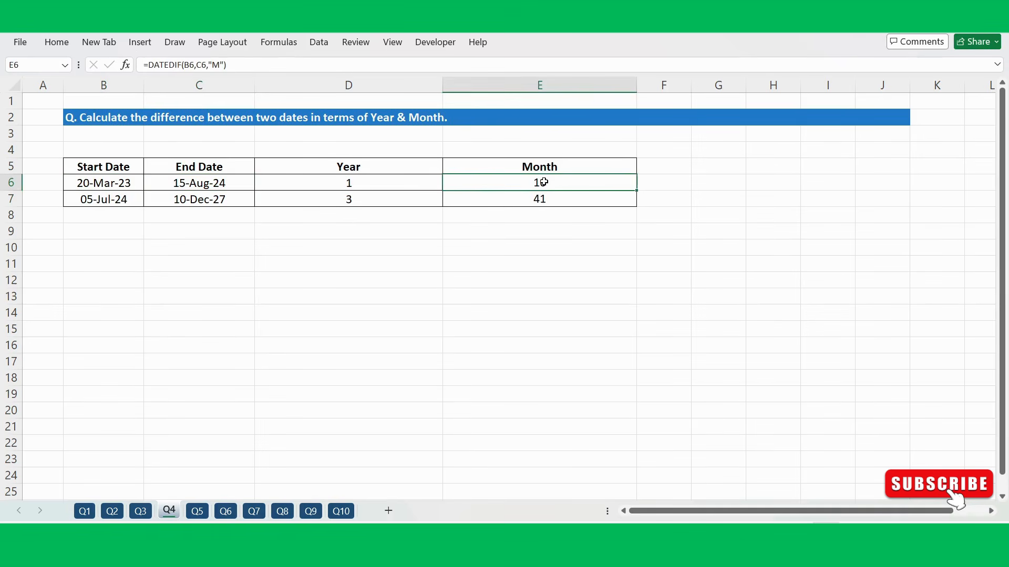
{"action": "left_click", "coordinate": [140, 198]}
{"action": "left_click", "coordinate": [183, 193]}
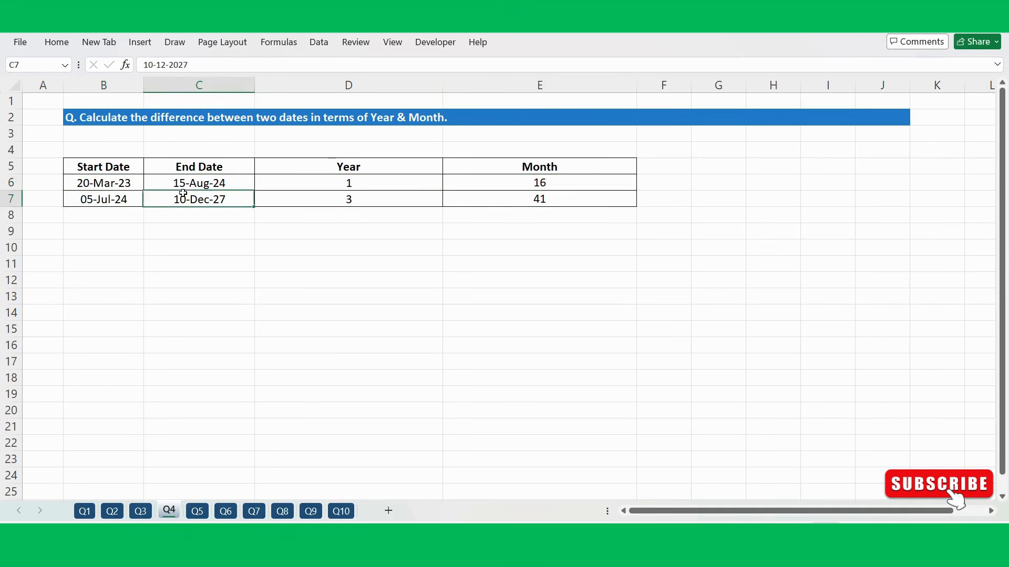
{"action": "left_click", "coordinate": [507, 205]}
{"action": "left_click", "coordinate": [259, 308]}
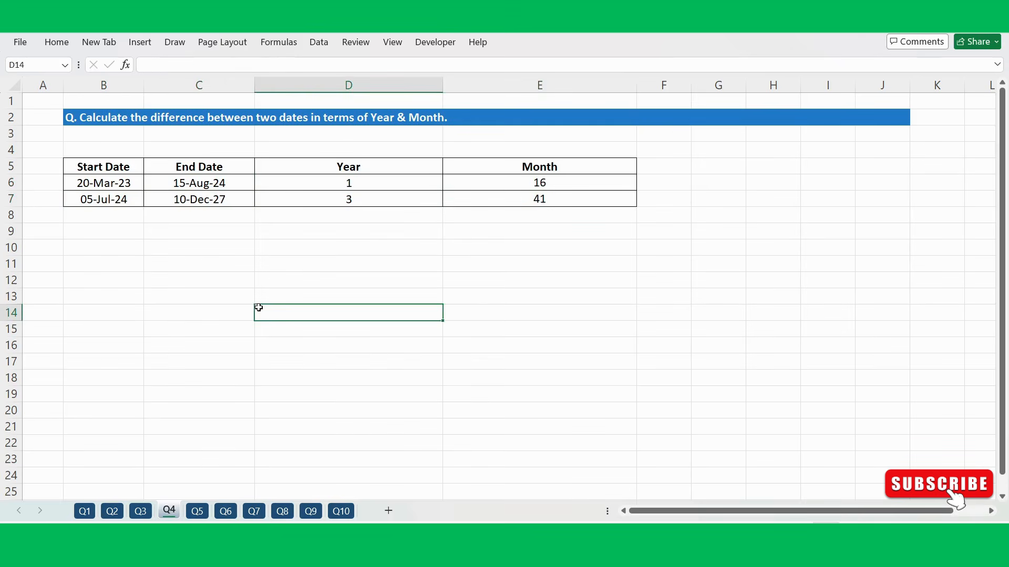
{"action": "left_click", "coordinate": [51, 347]}
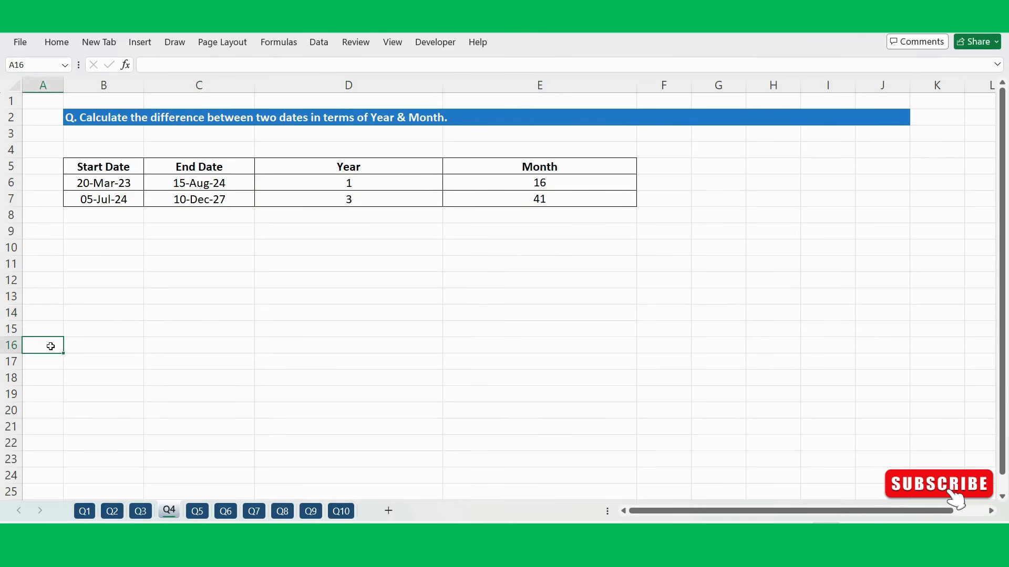
{"action": "left_click", "coordinate": [104, 327]}
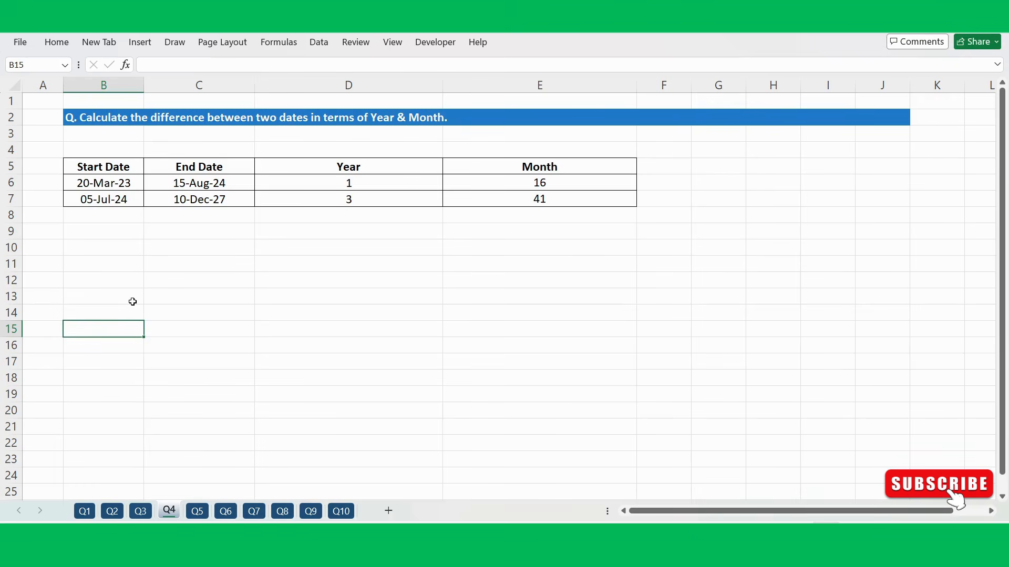
- Open the Q5 sheet and centre the Days in Month column, cells C4:C9, horizontally
{"action": "left_click", "coordinate": [197, 512]}
{"action": "left_click", "coordinate": [293, 312]}
{"action": "left_click", "coordinate": [397, 212]}
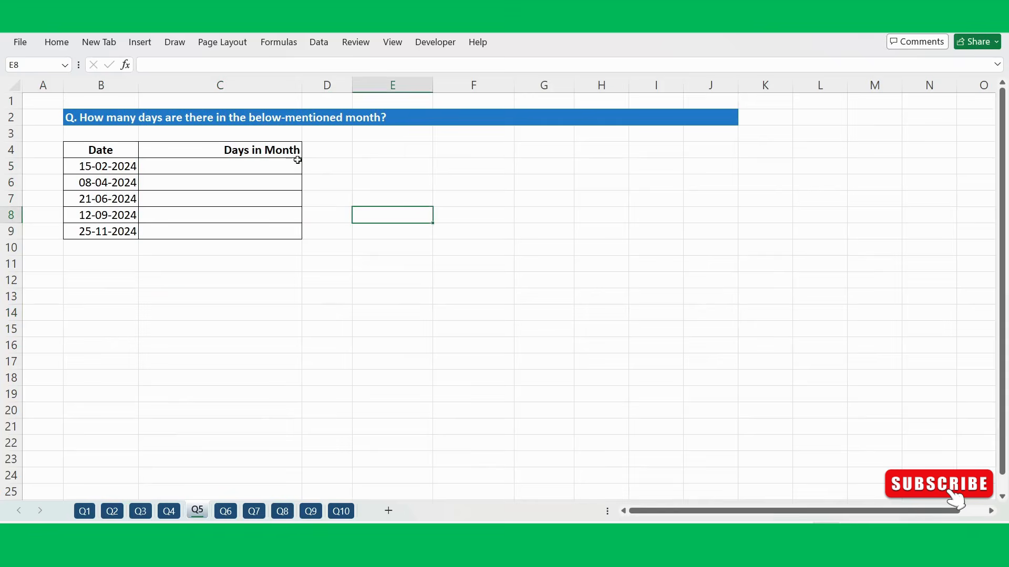
{"action": "left_click_drag", "start_coordinate": [268, 153], "coordinate": [259, 229]}
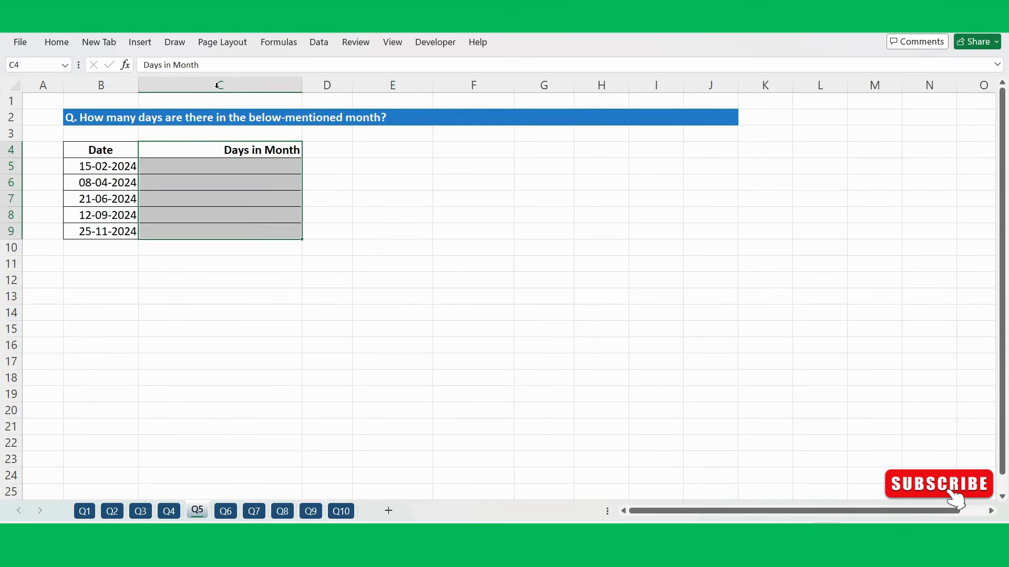
{"action": "left_click", "coordinate": [57, 42]}
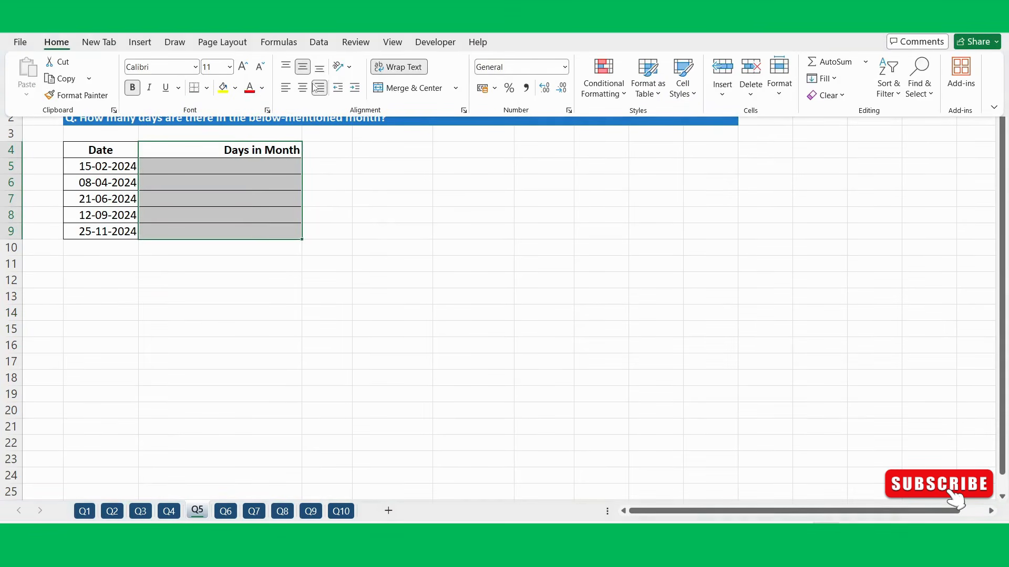
{"action": "left_click", "coordinate": [308, 89]}
{"action": "left_click", "coordinate": [352, 205]}
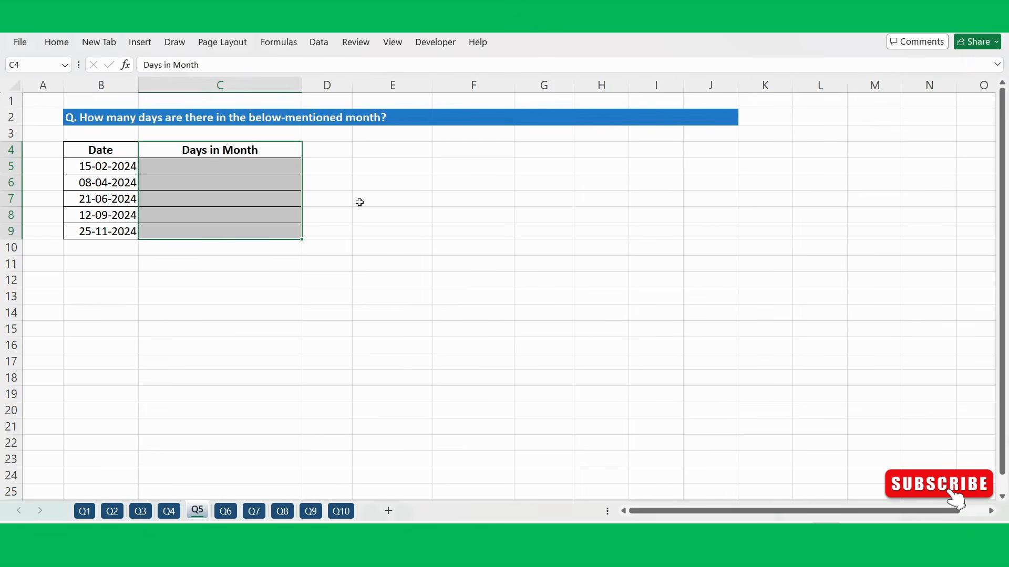
{"action": "left_click", "coordinate": [359, 202]}
{"action": "left_click", "coordinate": [360, 250]}
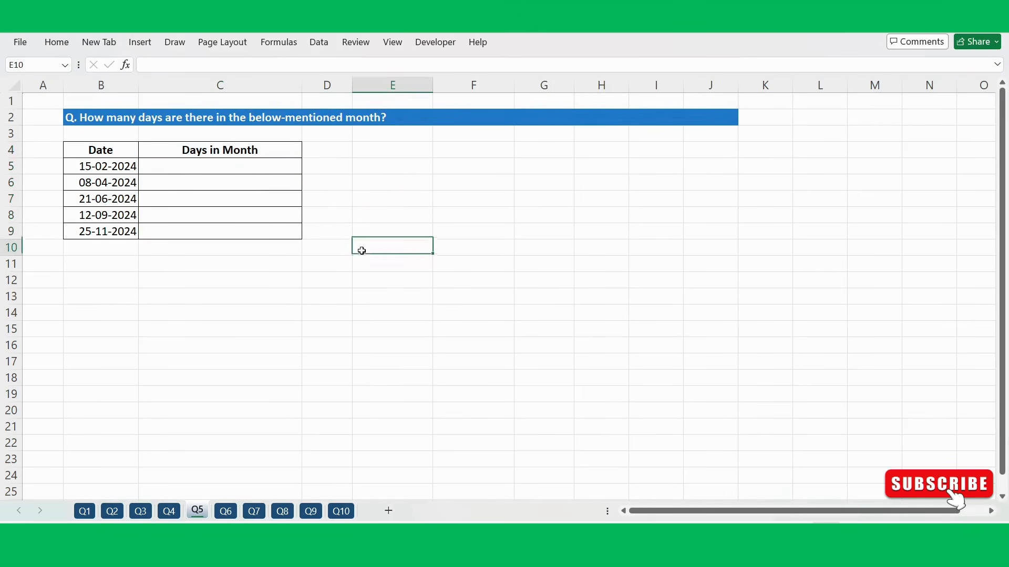
- Enter =EOMONTH(B5,1) in E5 to return the last day of the month after the first date
{"action": "left_click", "coordinate": [105, 166]}
{"action": "left_click", "coordinate": [176, 165]}
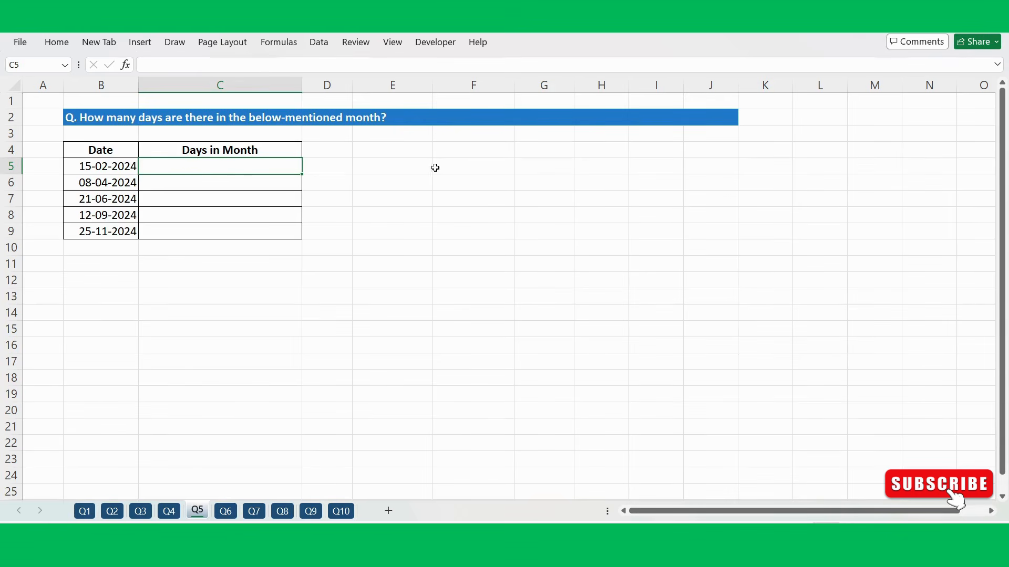
{"action": "left_click", "coordinate": [412, 166]}
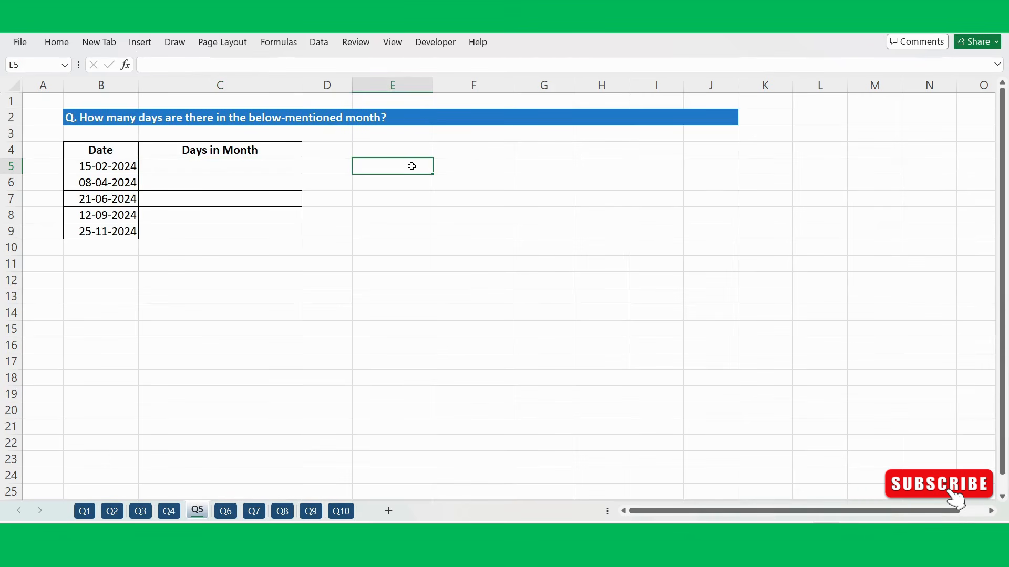
{"action": "type", "text": "=e"}
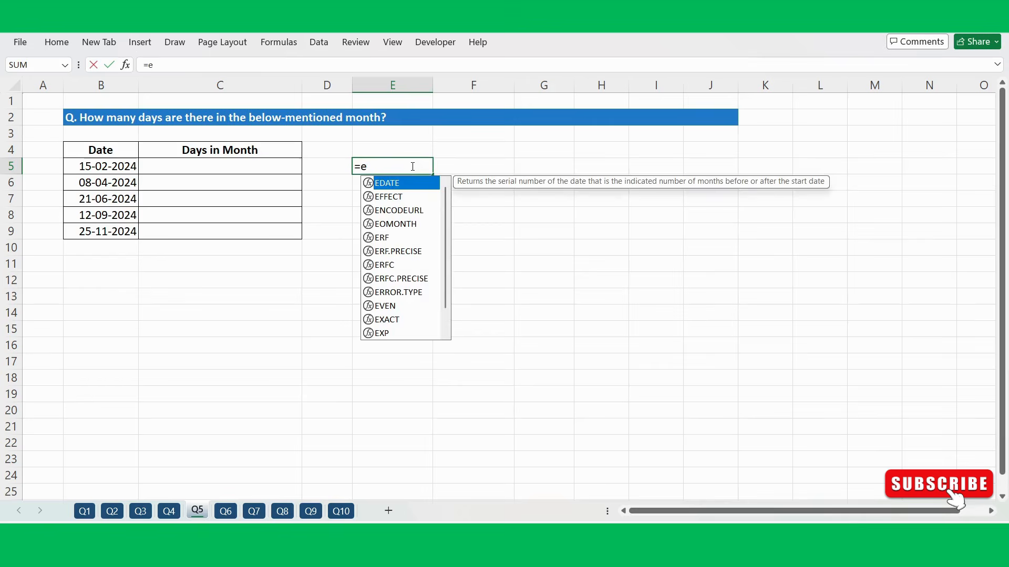
{"action": "type", "text": "o"}
{"action": "key", "text": "Tab"}
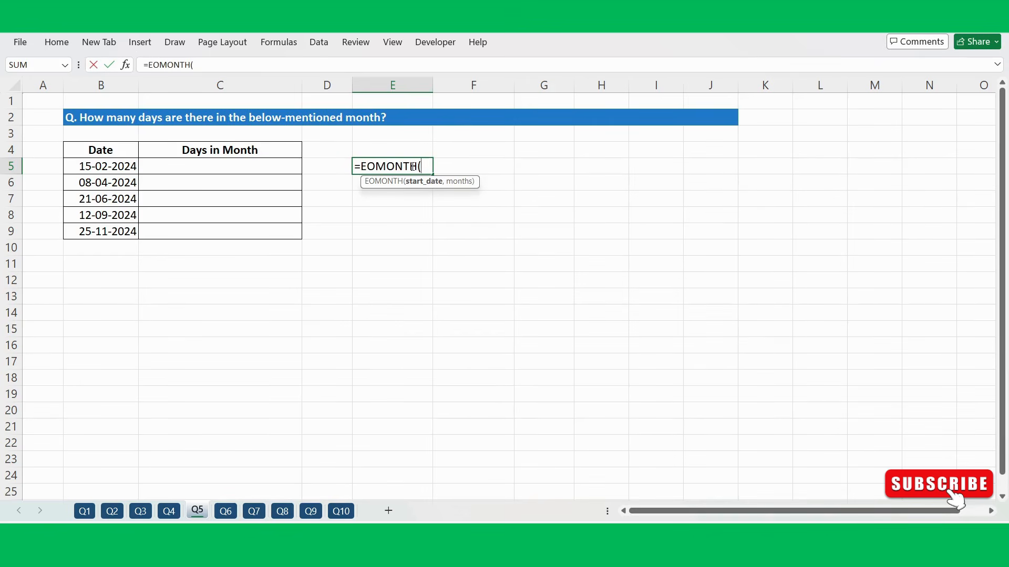
{"action": "left_click", "coordinate": [124, 166]}
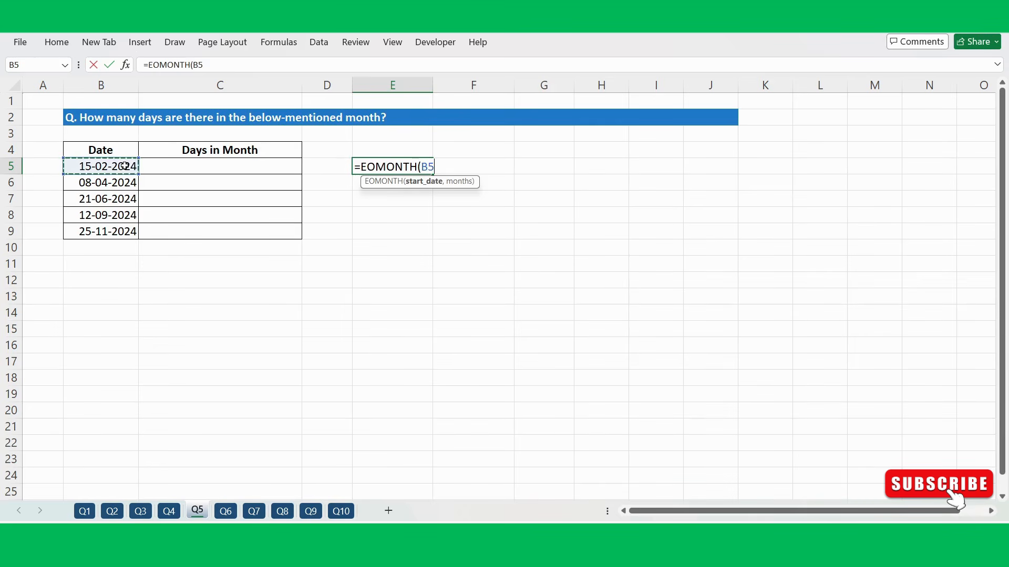
{"action": "type", "text": ","}
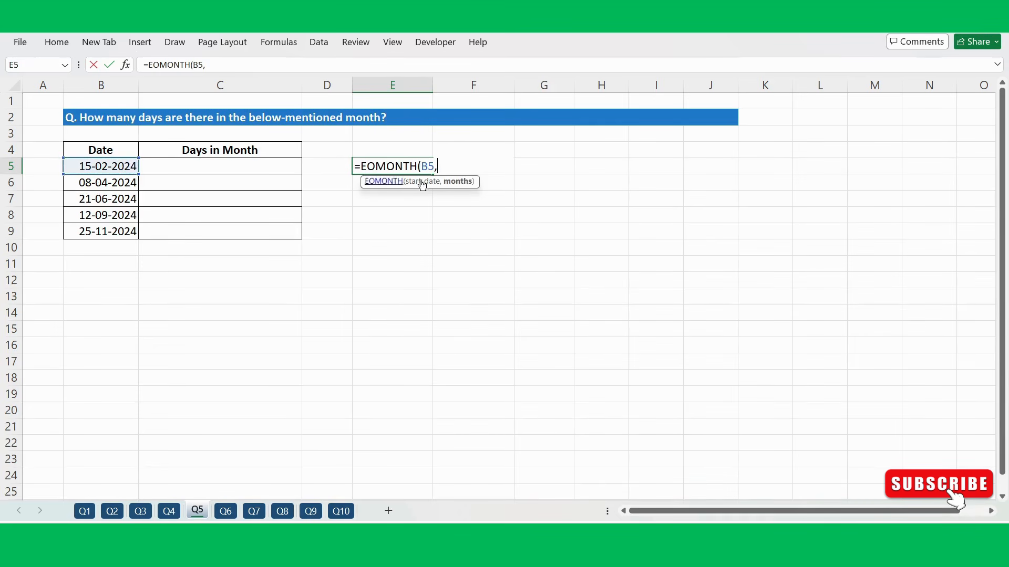
{"action": "key", "text": "BackSpace"}
{"action": "key", "text": "BackSpace"}
{"action": "key", "text": "BackSpace"}
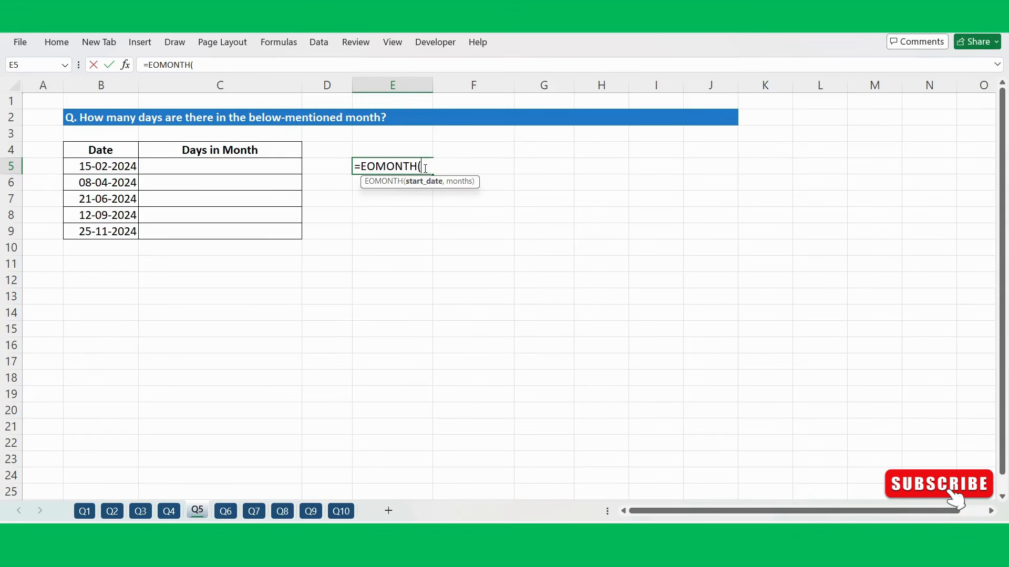
{"action": "left_click", "coordinate": [115, 163]}
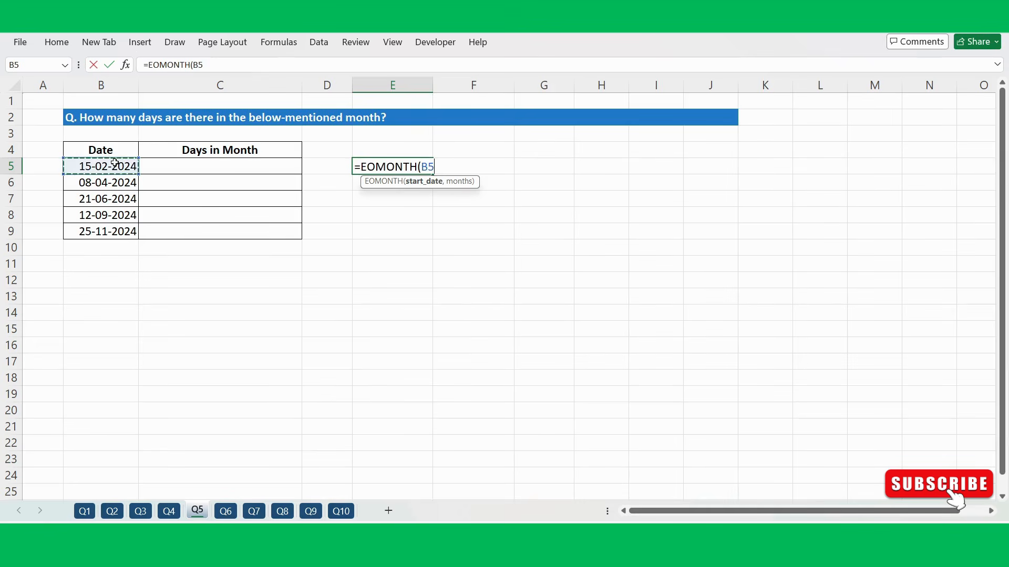
{"action": "type", "text": ","}
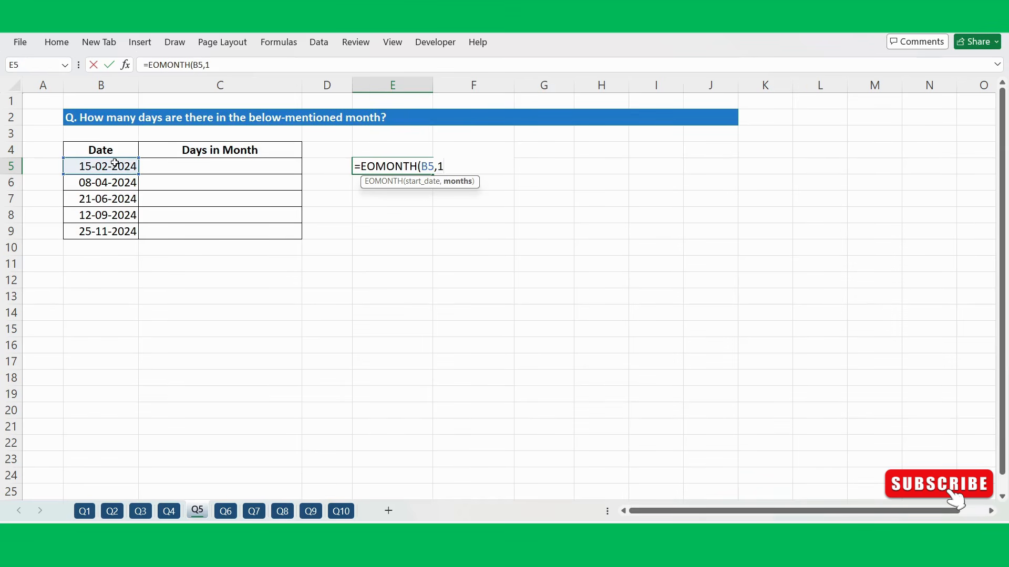
{"action": "type", "text": "1)"}
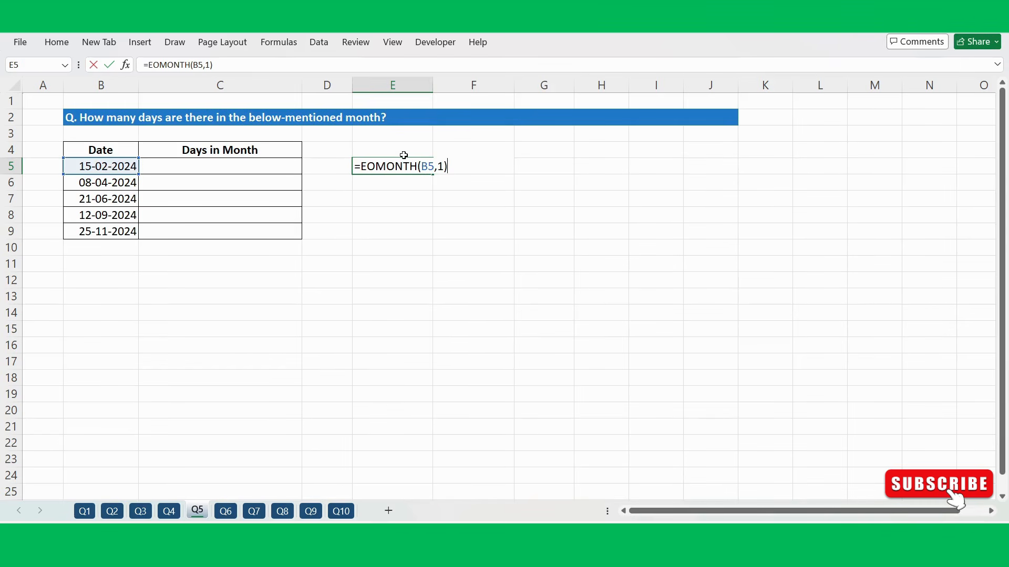
{"action": "key", "text": "Return"}
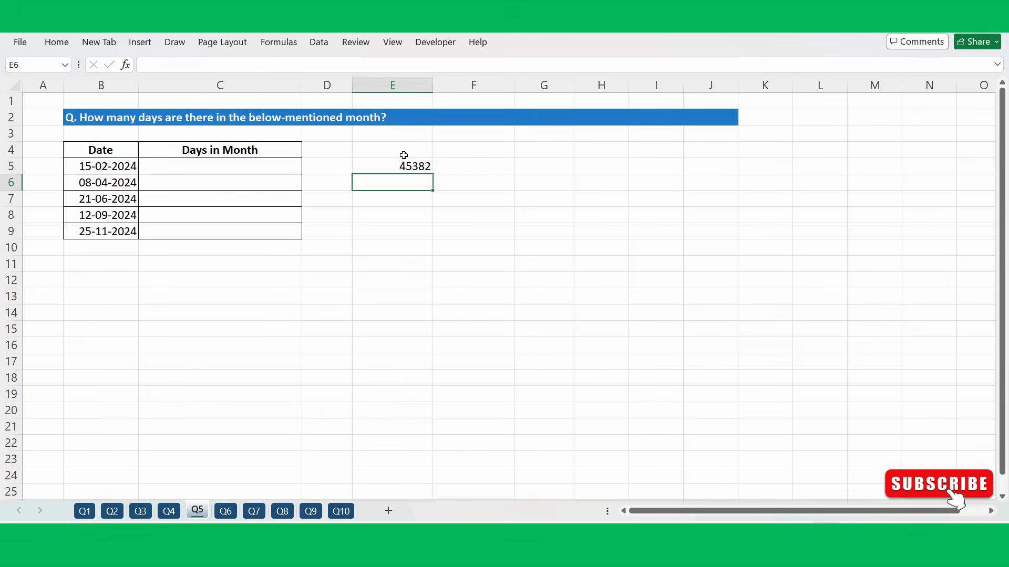
- Wrap the E5 formula in TEXT with the format "DD-mmm-yyyy", giving =TEXT(EOMONTH(B5,1),"DD-mmm-yyyy")
{"action": "left_click", "coordinate": [405, 168]}
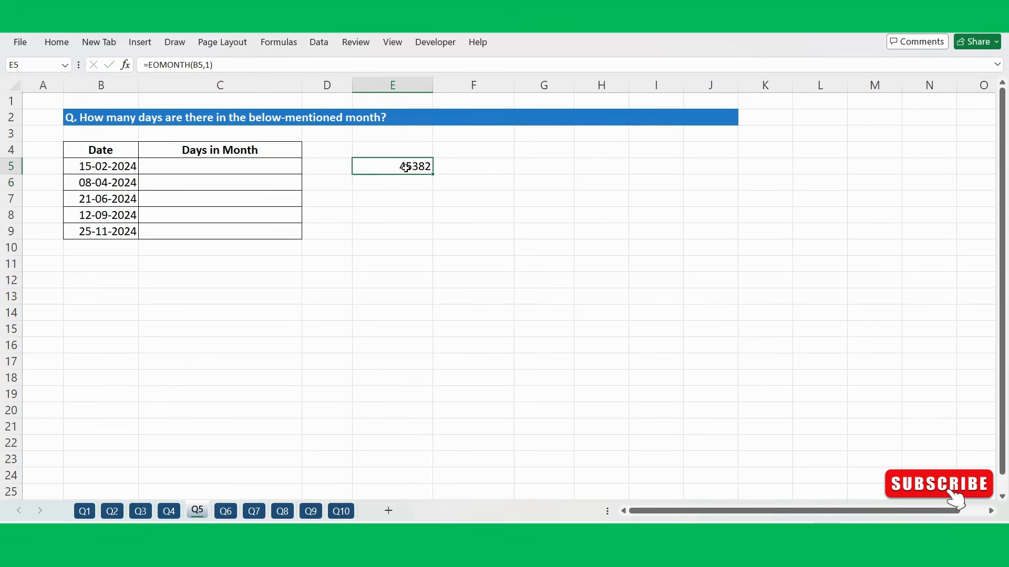
{"action": "double_click", "coordinate": [406, 167]}
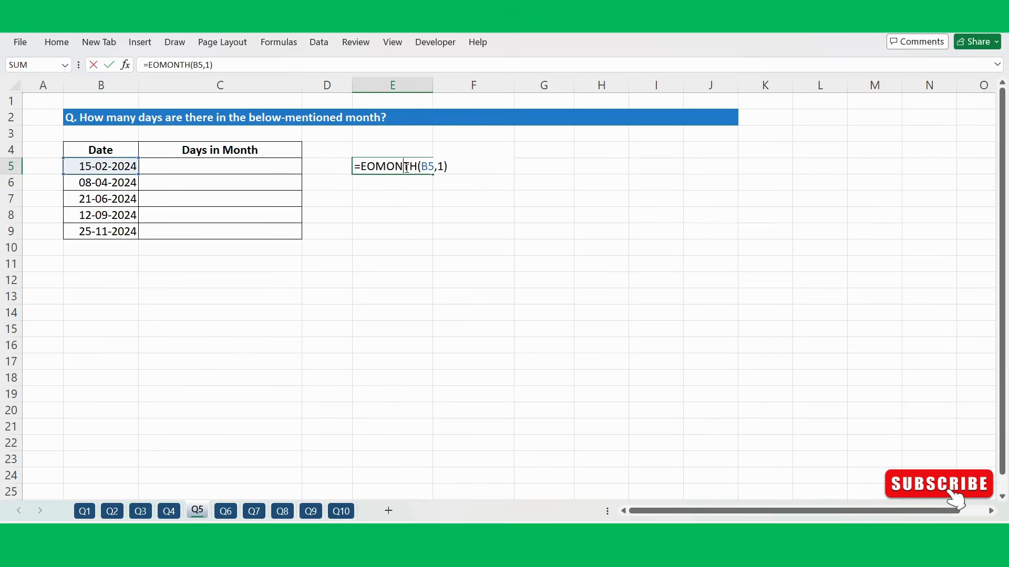
{"action": "left_click", "coordinate": [361, 168]}
{"action": "type", "text": "TEXT("}
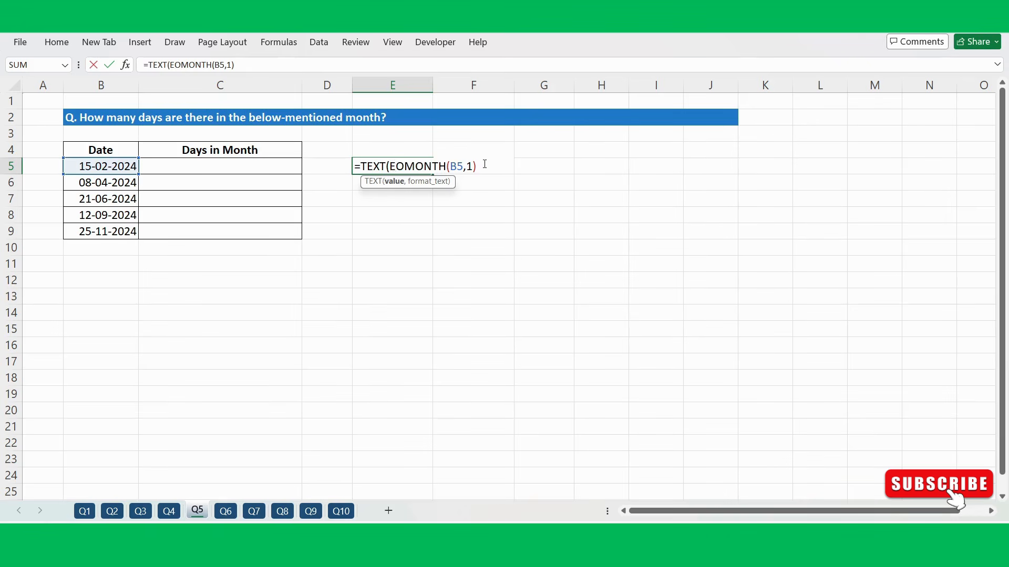
{"action": "type", "text": ",\"DD-mmm-y"}
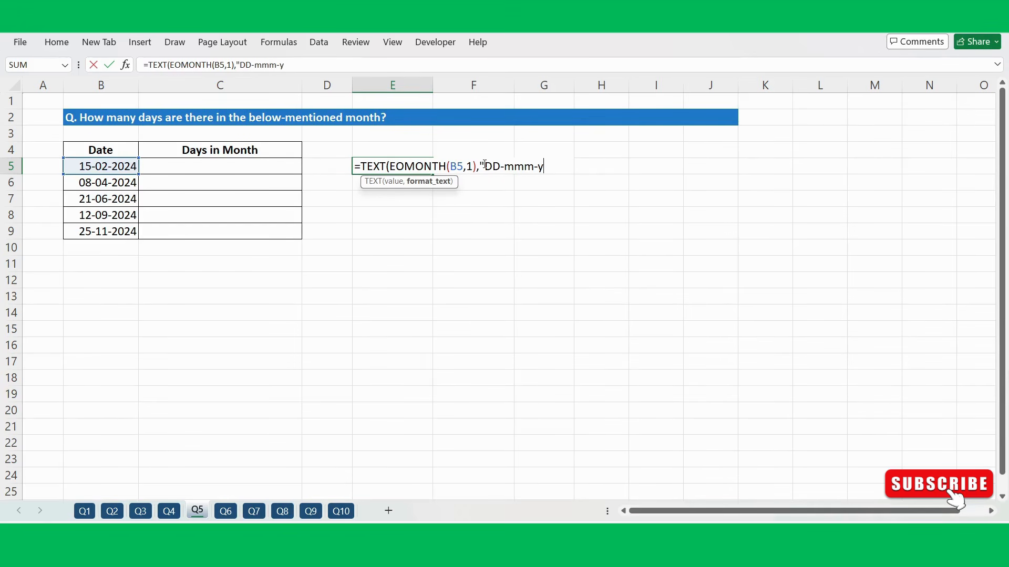
{"action": "type", "text": "yyy\")"}
{"action": "key", "text": "Return"}
{"action": "left_click", "coordinate": [412, 165]}
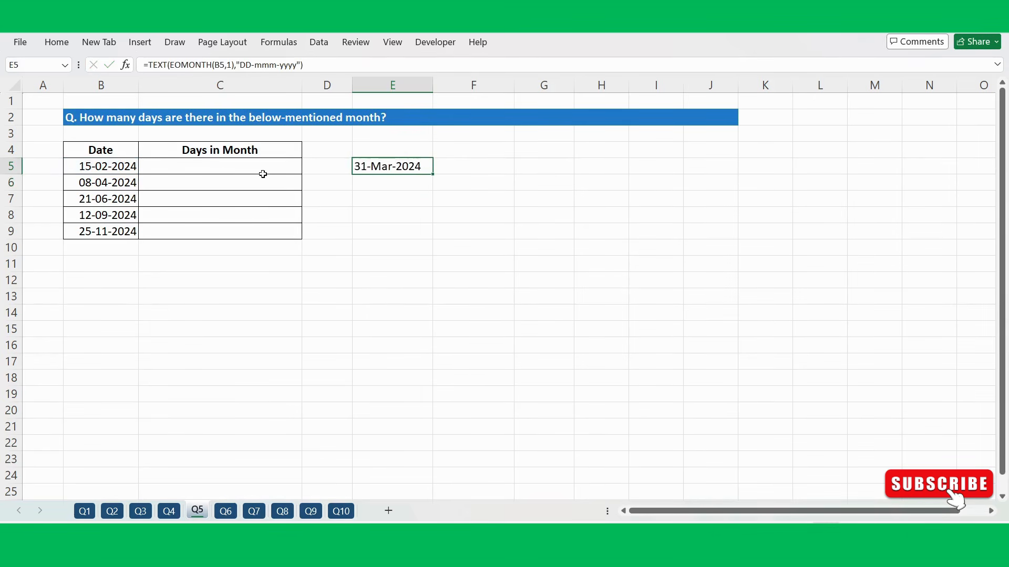
{"action": "double_click", "coordinate": [370, 166]}
{"action": "left_click", "coordinate": [475, 167]}
{"action": "key", "text": "Return"}
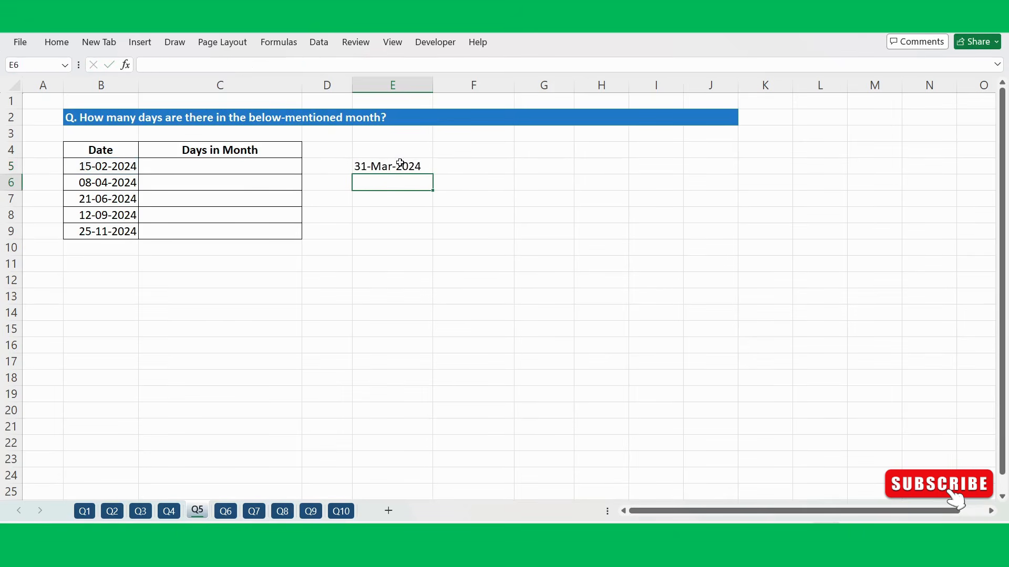
- Shorten the date format in the E5 TEXT formula to "DD" so it returns only the day number
{"action": "left_click", "coordinate": [99, 164]}
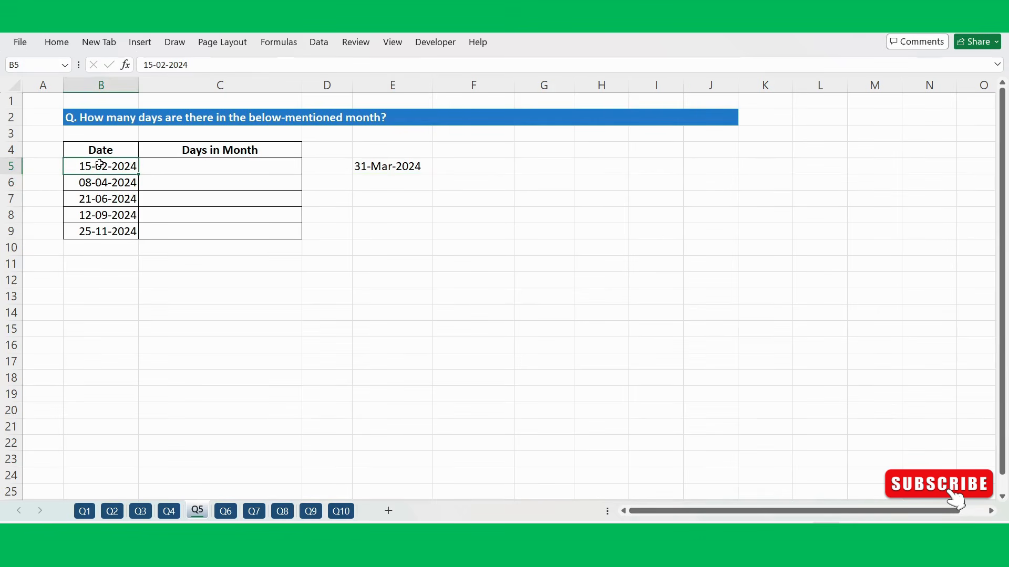
{"action": "left_click", "coordinate": [382, 164]}
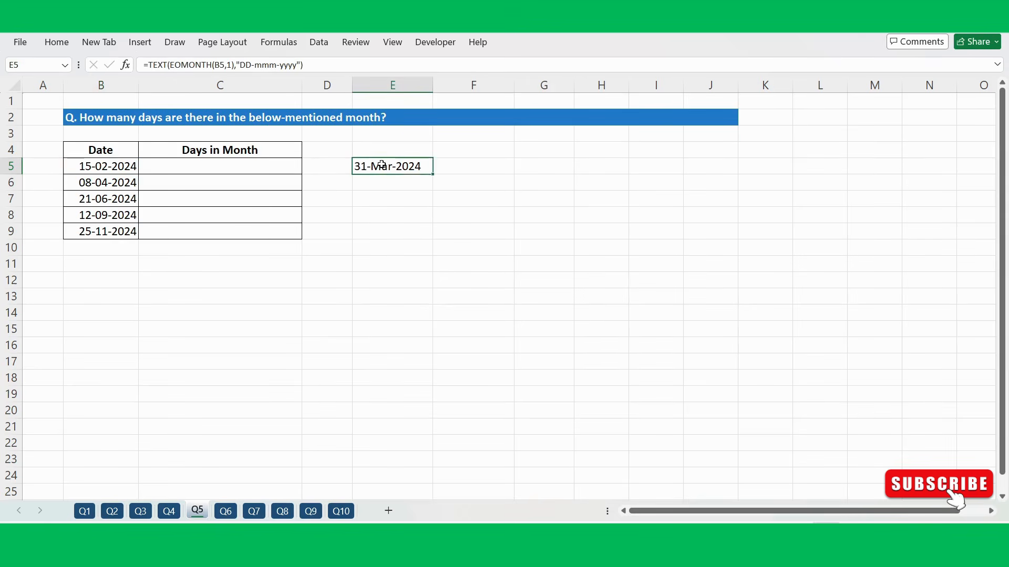
{"action": "double_click", "coordinate": [382, 165]}
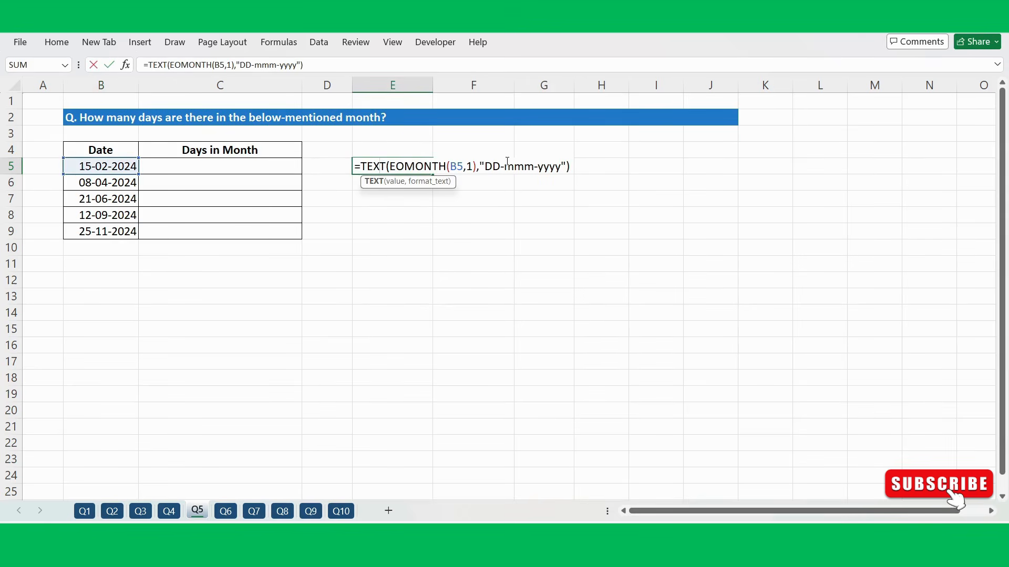
{"action": "left_click_drag", "start_coordinate": [501, 166], "coordinate": [562, 165]}
{"action": "key", "text": "BackSpace"}
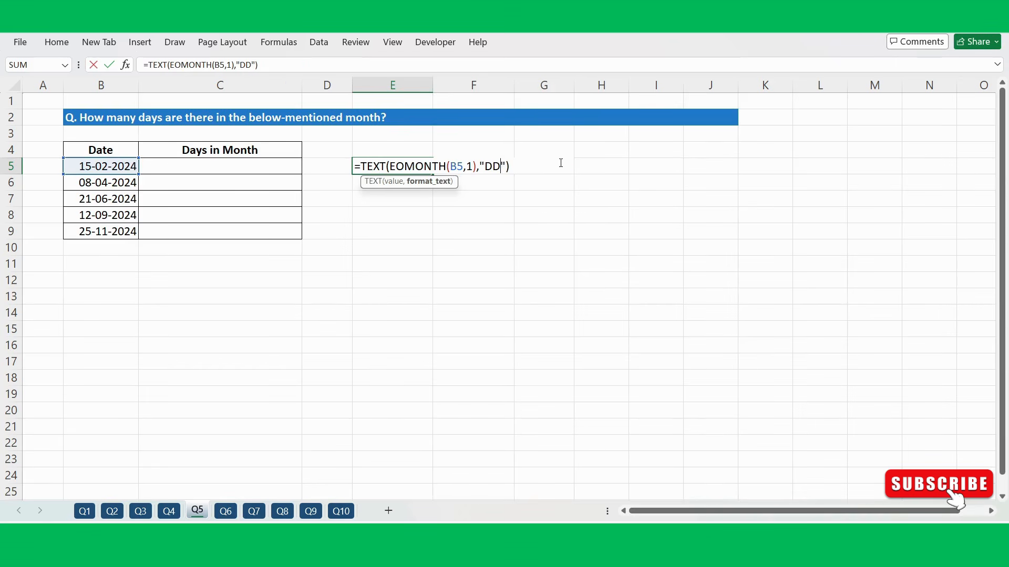
{"action": "key", "text": "Return"}
- Fill the E5 formula down to E9 and check the results against the dates in column B
{"action": "left_click", "coordinate": [386, 165]}
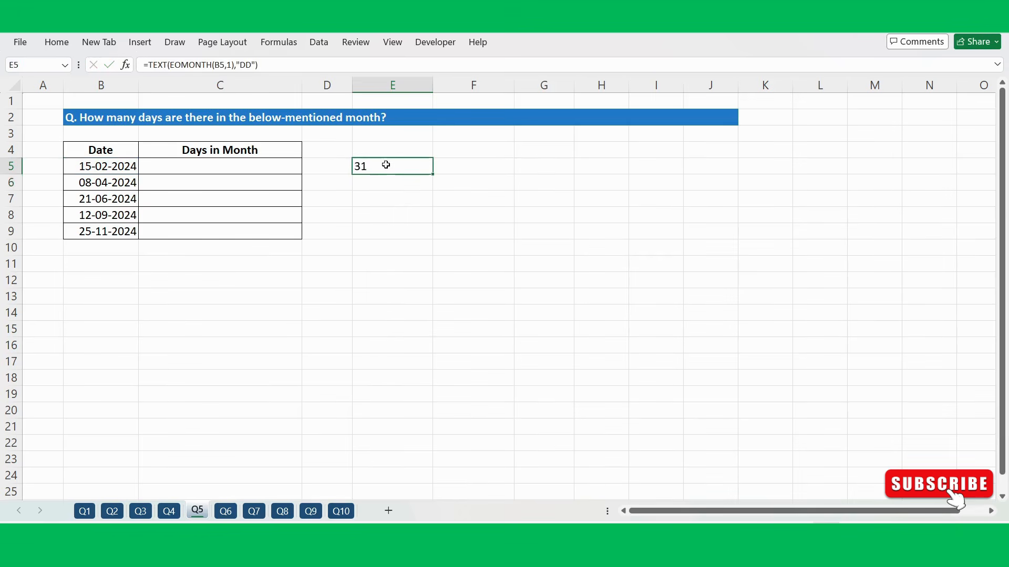
{"action": "left_click_drag", "start_coordinate": [408, 169], "coordinate": [389, 233]}
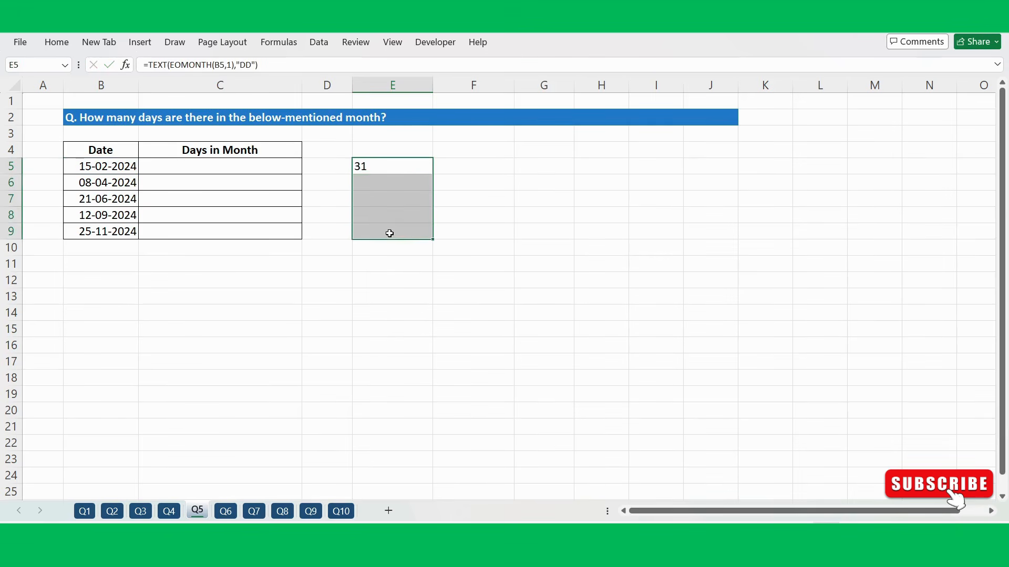
{"action": "key", "text": "ctrl+d"}
{"action": "left_click", "coordinate": [107, 182]}
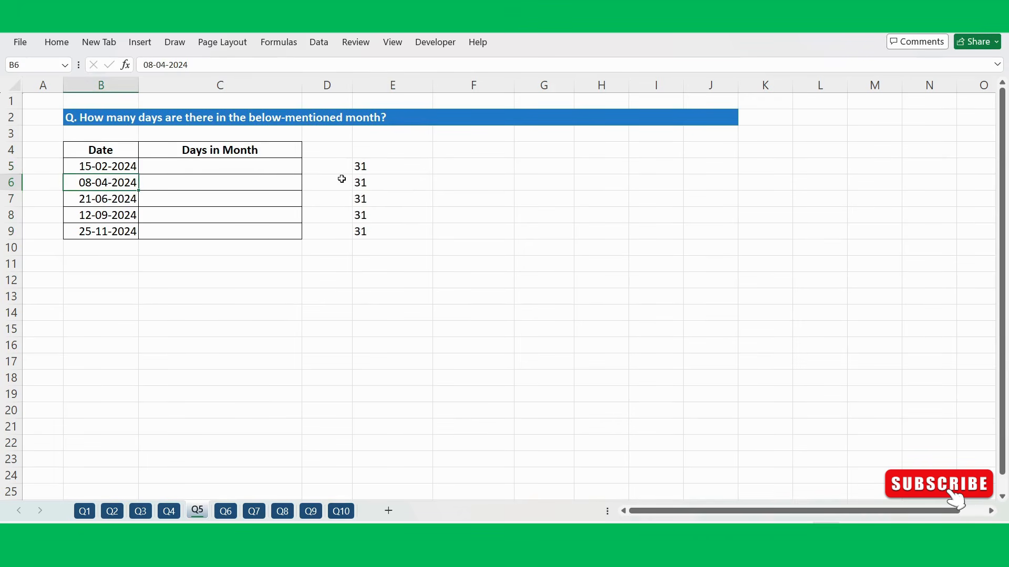
{"action": "left_click", "coordinate": [379, 185]}
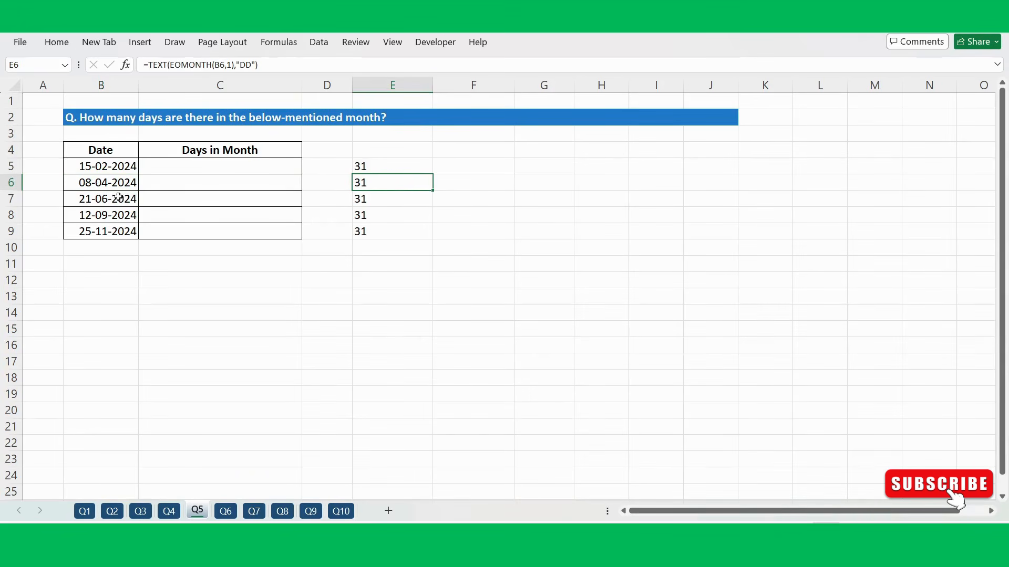
{"action": "left_click", "coordinate": [370, 166]}
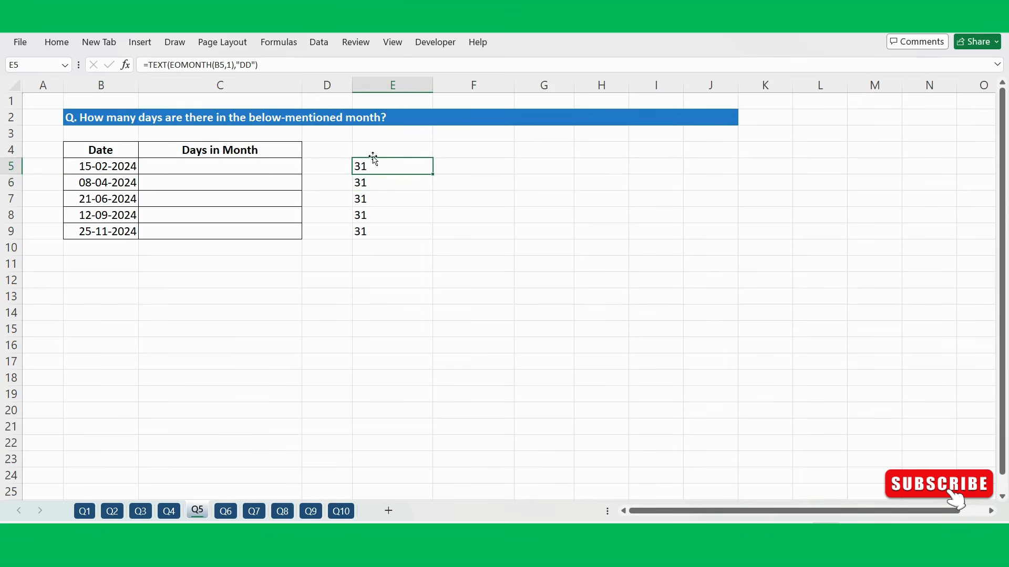
{"action": "double_click", "coordinate": [369, 165]}
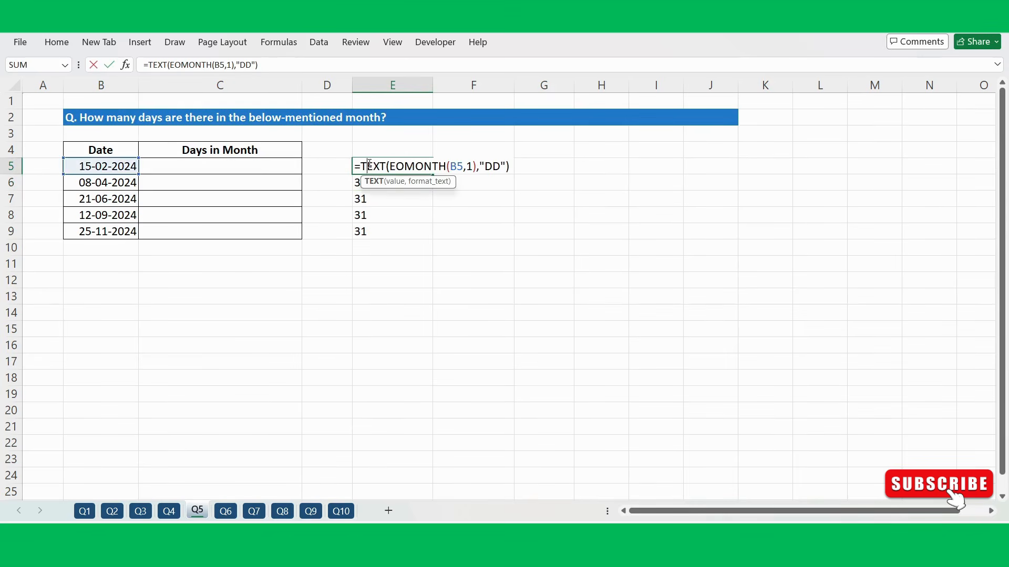
- Enter =TEXT(EOMONTH(B5,0),"DD") in C5 to calculate the number of days in the first date's own month
{"action": "left_click", "coordinate": [248, 165]}
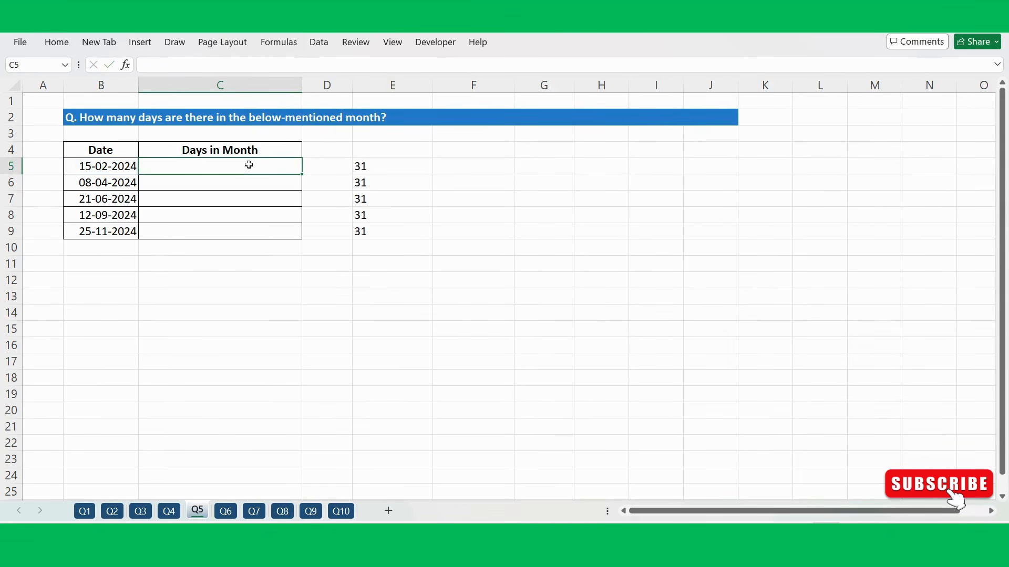
{"action": "type", "text": "=eo"}
{"action": "key", "text": "Tab"}
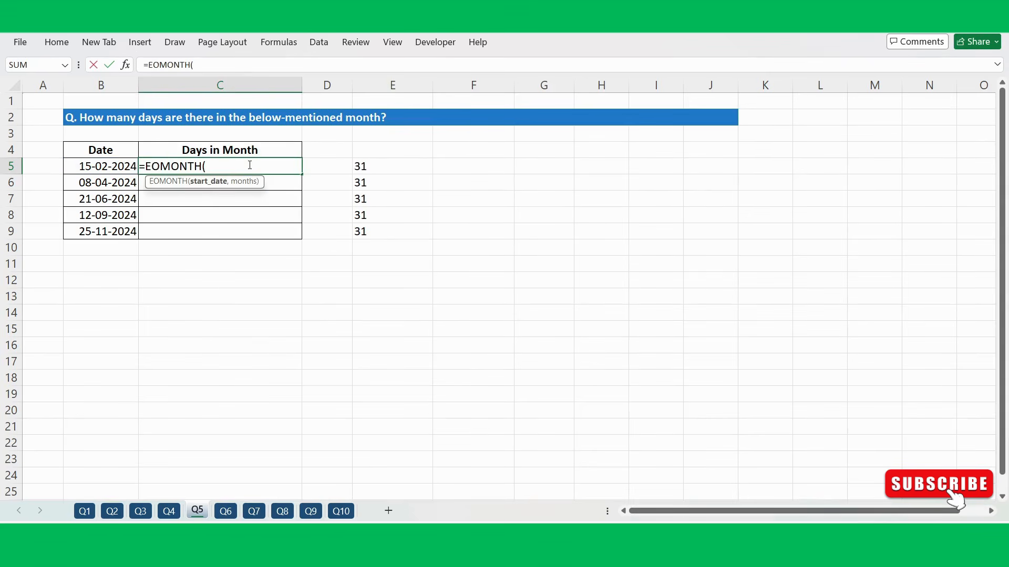
{"action": "left_click", "coordinate": [107, 166]}
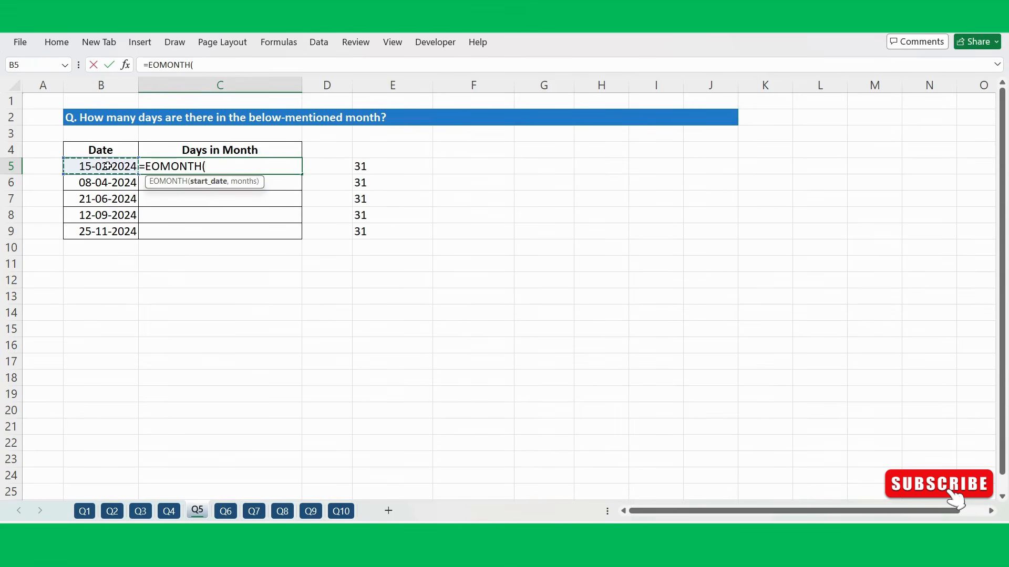
{"action": "type", "text": ",0"}
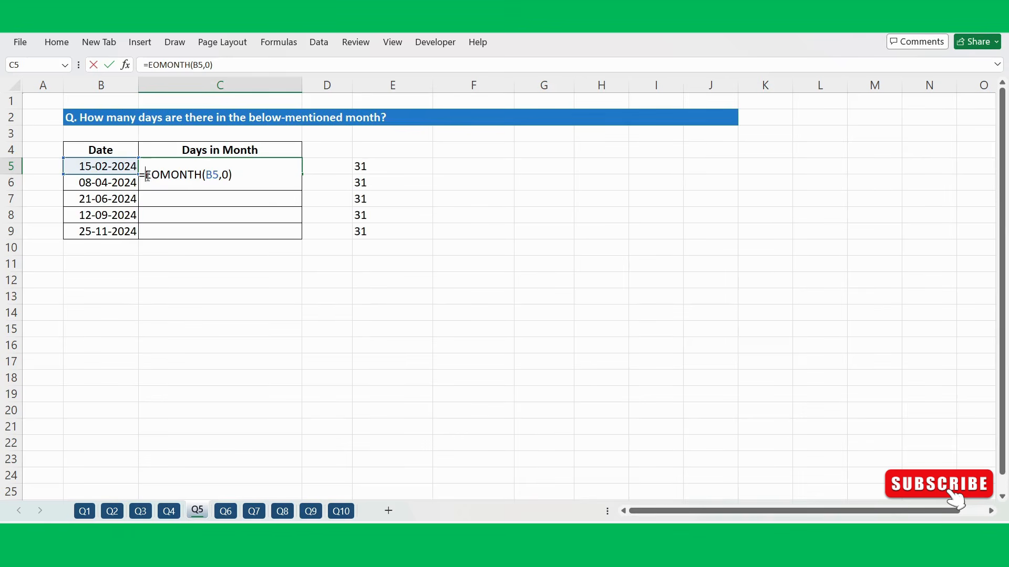
{"action": "type", "text": "tex"}
{"action": "key", "text": "Tab"}
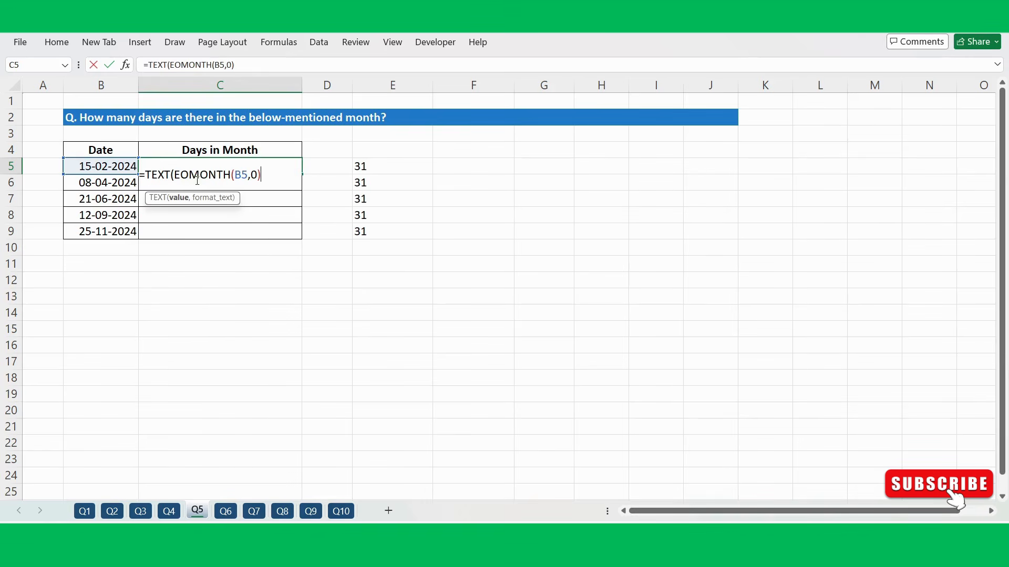
{"action": "type", "text": ",\"DD"}
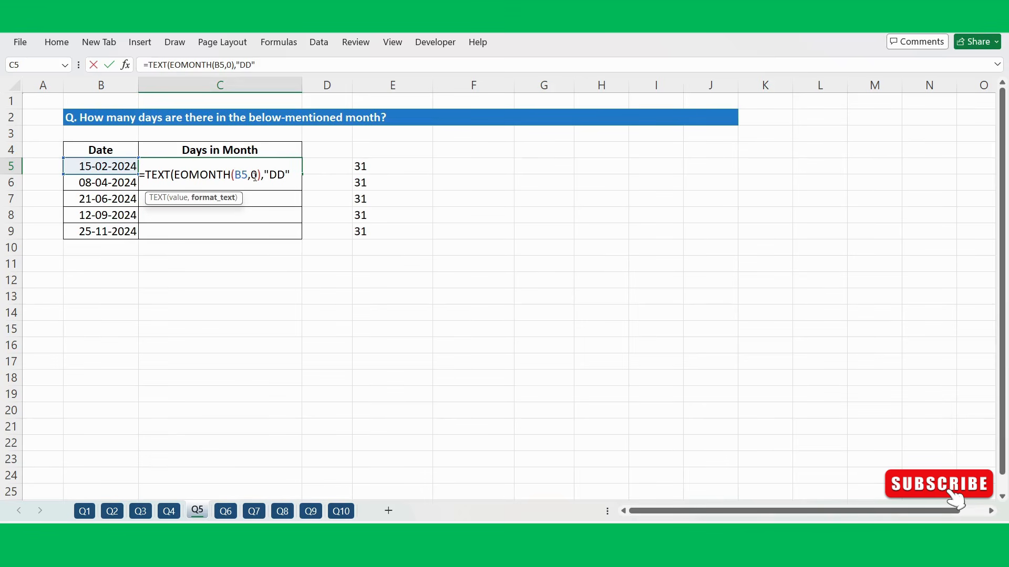
{"action": "key", "text": "Return"}
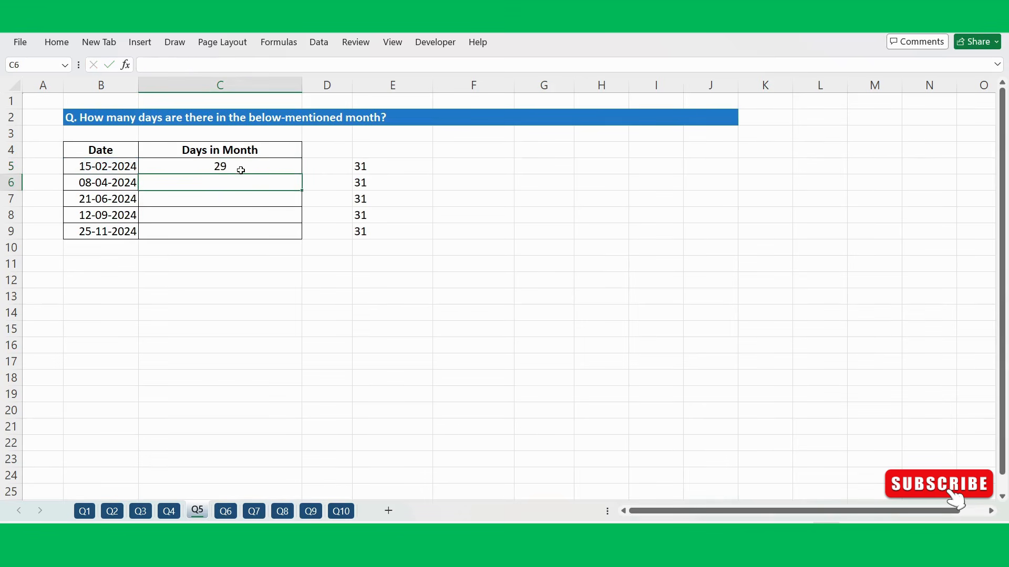
- Fill the C5 days-in-month formula down to C9
{"action": "left_click", "coordinate": [241, 165]}
{"action": "left_click_drag", "start_coordinate": [241, 165], "coordinate": [223, 228]}
{"action": "key", "text": "ctrl+d"}
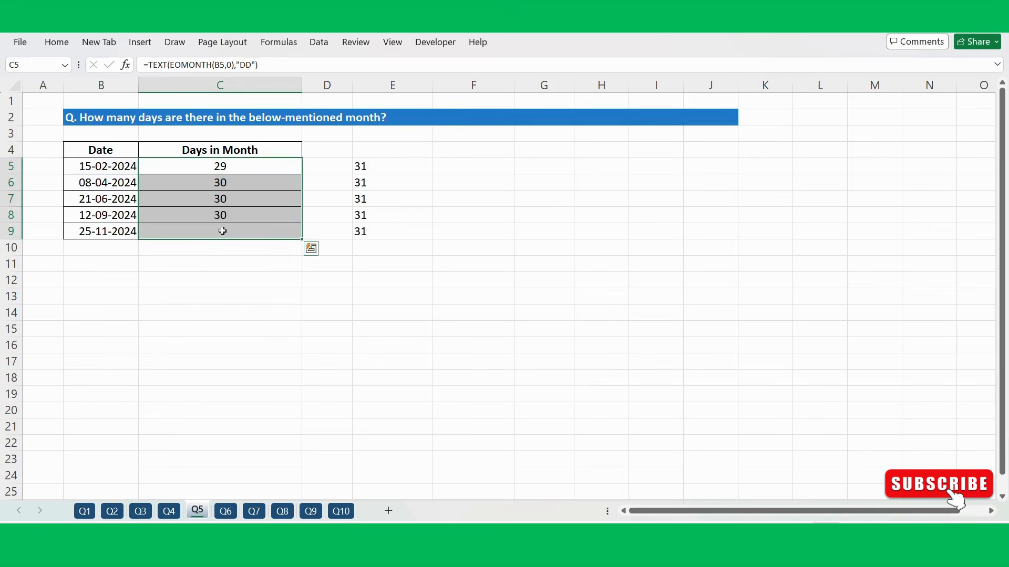
- Check the days-in-month results in column C against the dates in column B
{"action": "left_click", "coordinate": [288, 277]}
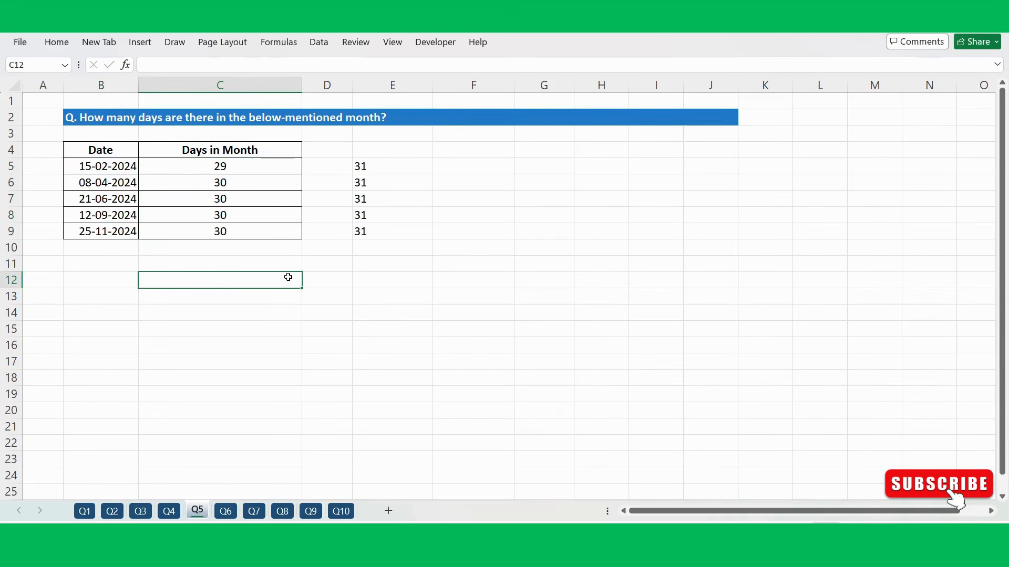
{"action": "left_click", "coordinate": [120, 166]}
{"action": "left_click", "coordinate": [105, 181]}
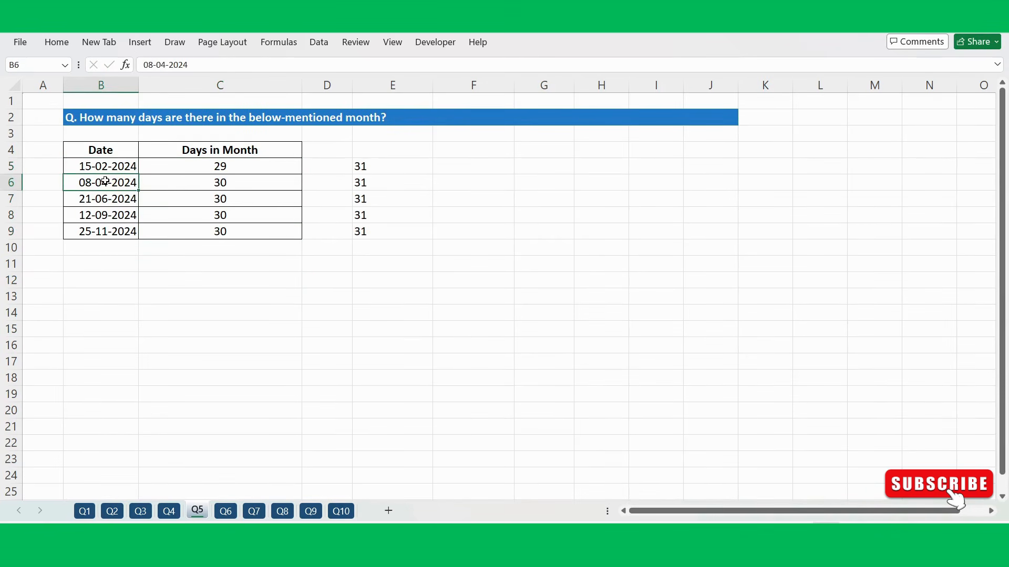
{"action": "left_click", "coordinate": [200, 181]}
{"action": "left_click", "coordinate": [99, 199]}
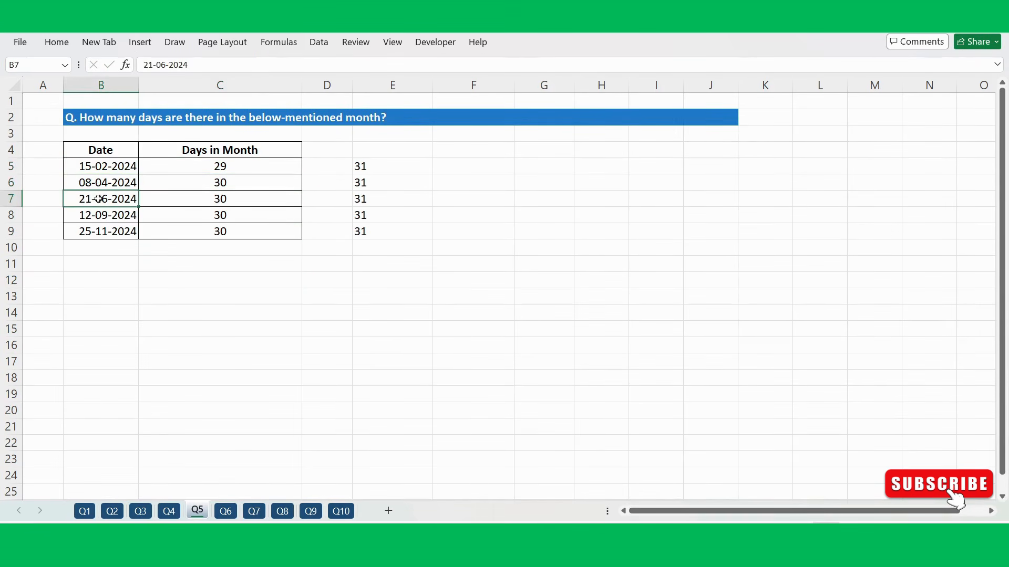
{"action": "left_click", "coordinate": [205, 200]}
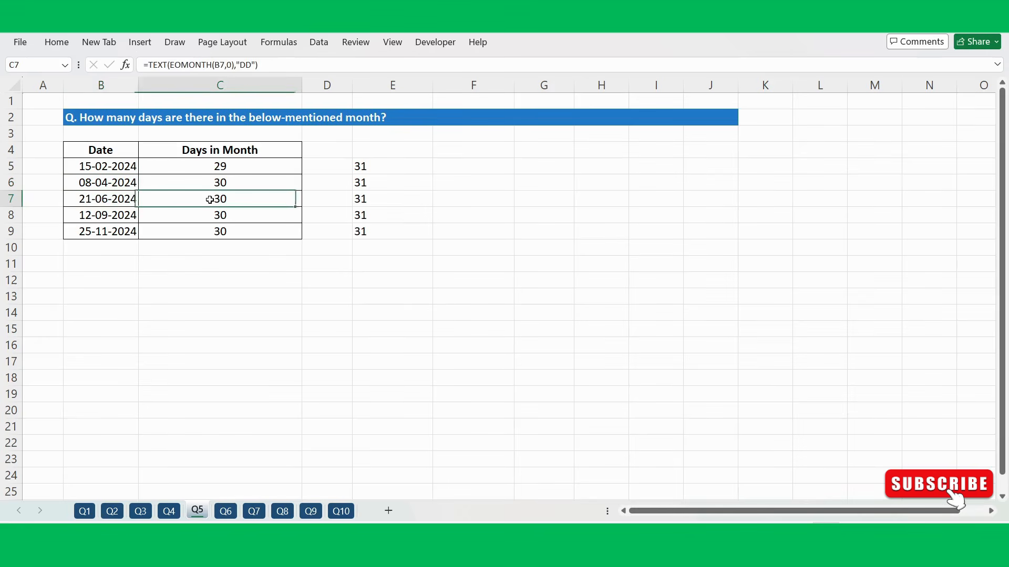
{"action": "left_click", "coordinate": [315, 268]}
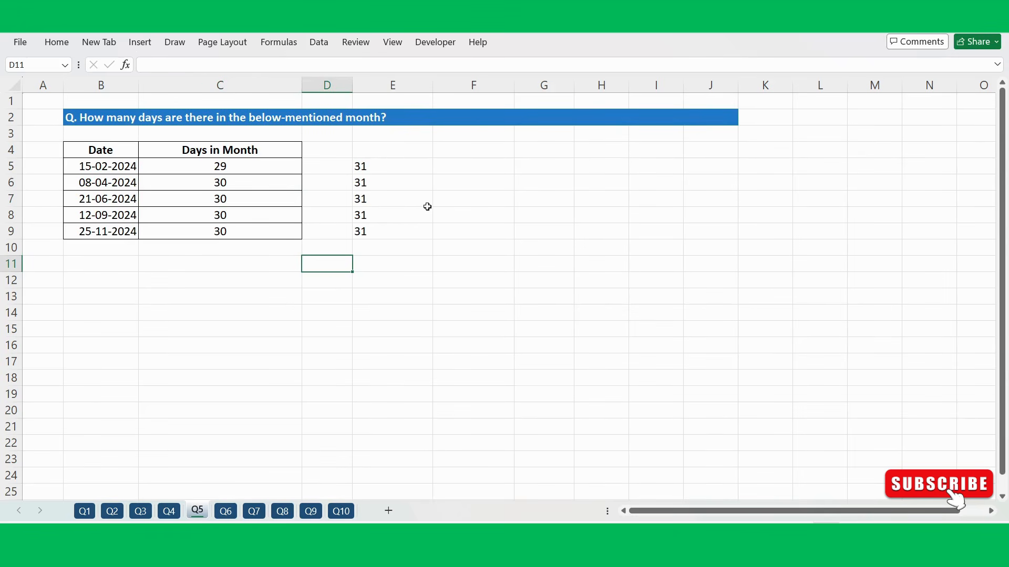
{"action": "left_click", "coordinate": [308, 301]}
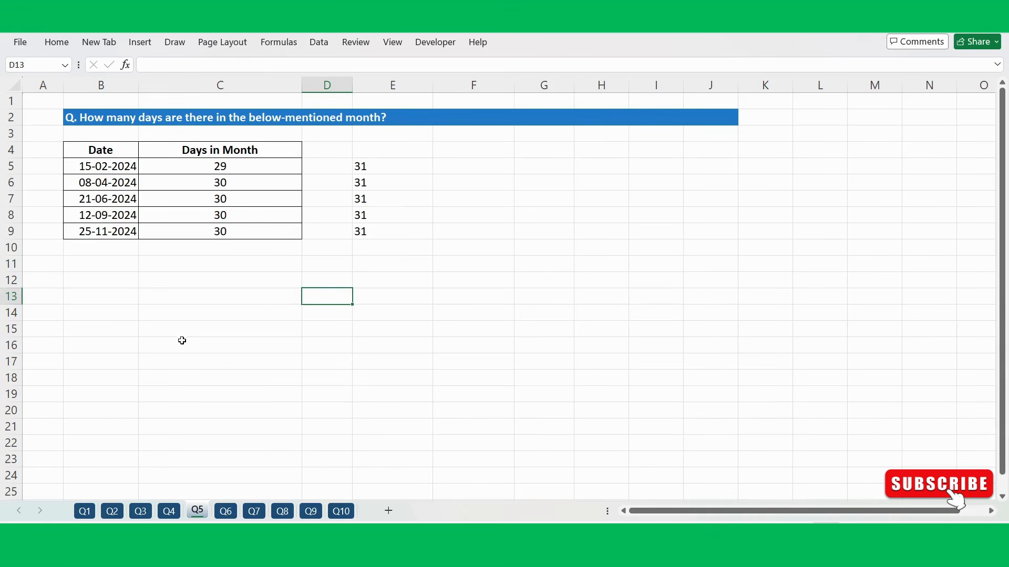
{"action": "left_click", "coordinate": [97, 358]}
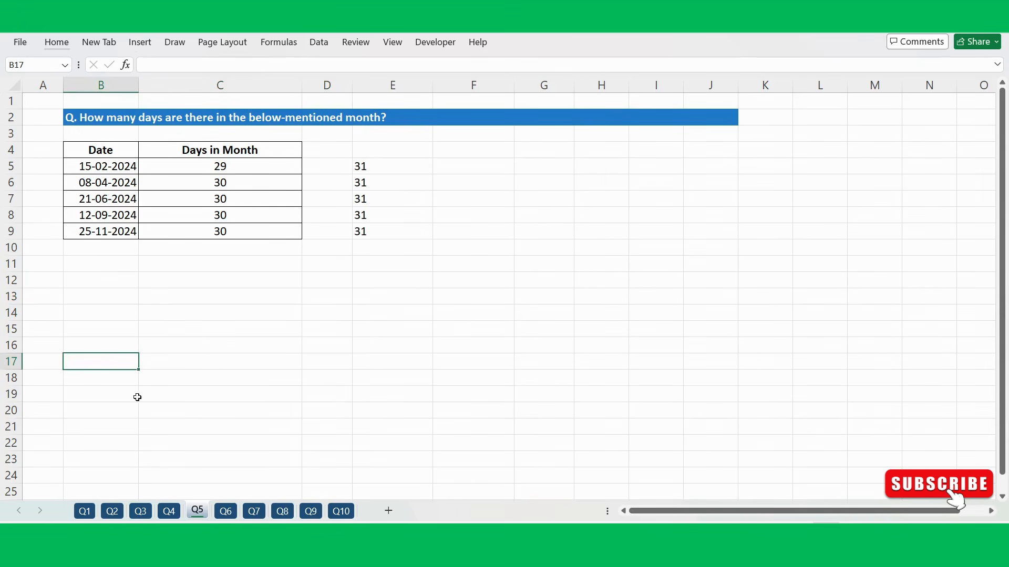
- Switch to the Q6 sheet and review the SUMIFS question and the columns of the sales table
{"action": "left_click", "coordinate": [220, 512]}
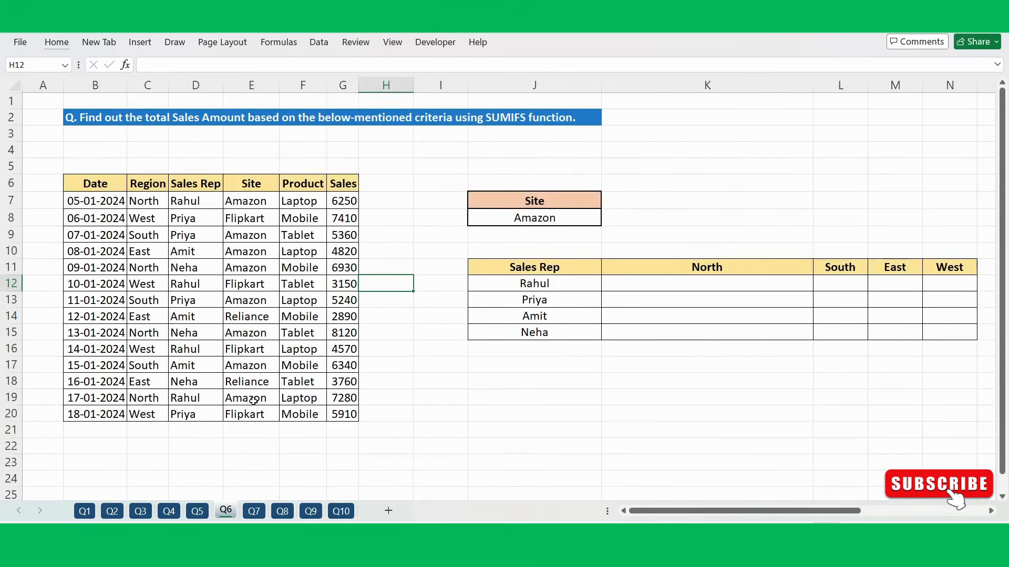
{"action": "left_click", "coordinate": [46, 349]}
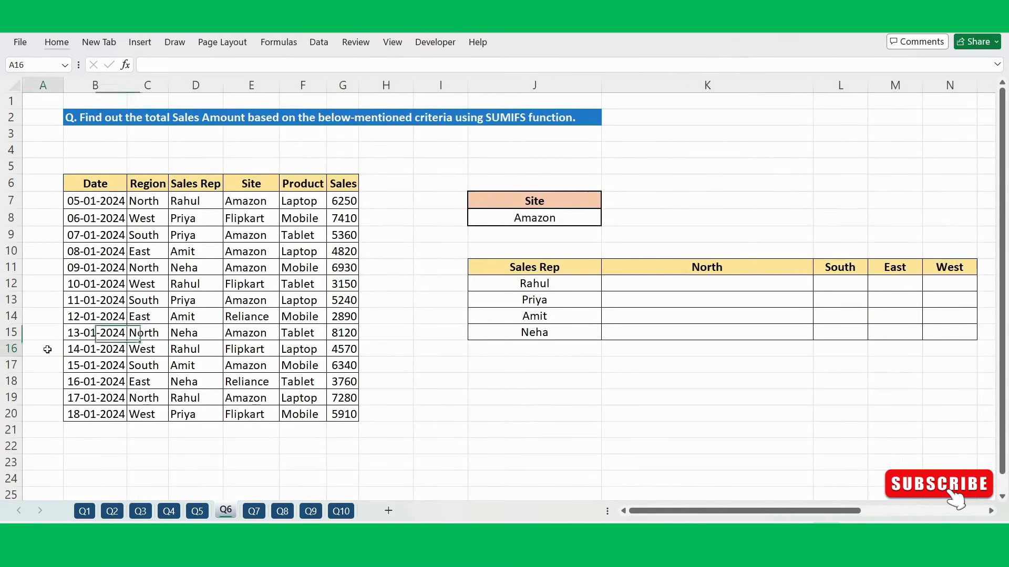
{"action": "left_click", "coordinate": [29, 136]}
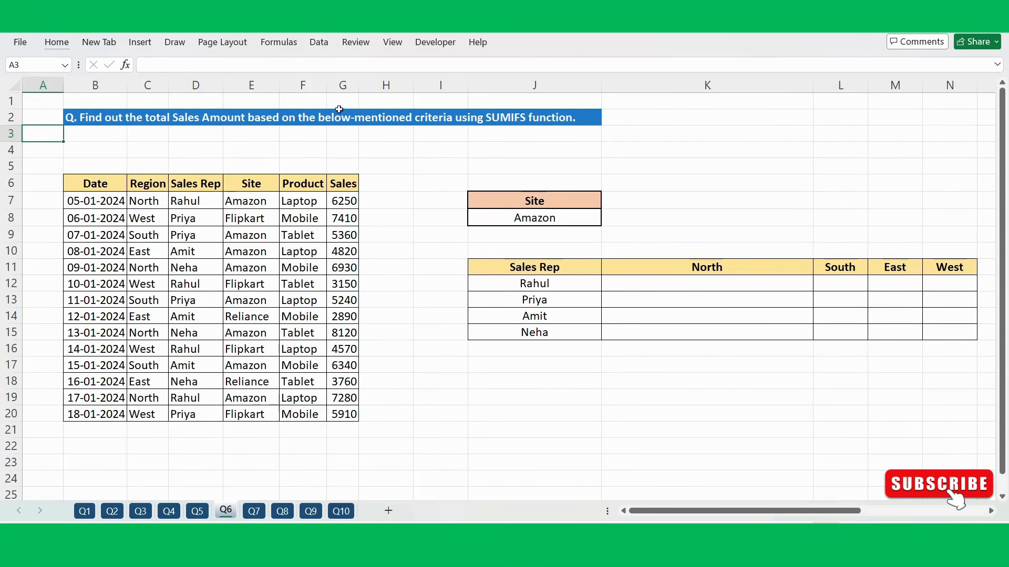
{"action": "left_click", "coordinate": [474, 116]}
{"action": "left_click", "coordinate": [385, 134]}
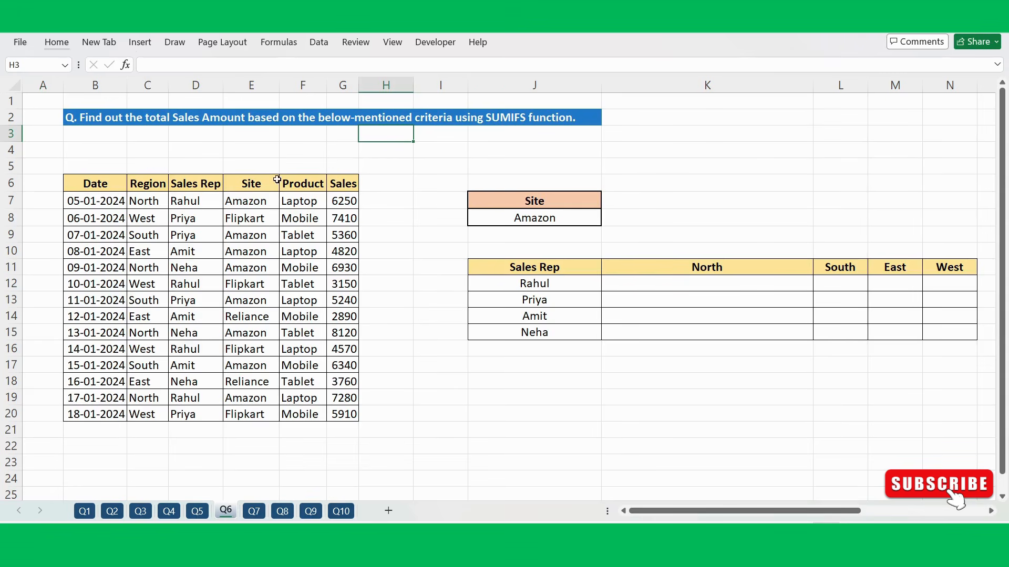
{"action": "left_click_drag", "start_coordinate": [93, 185], "coordinate": [323, 351]}
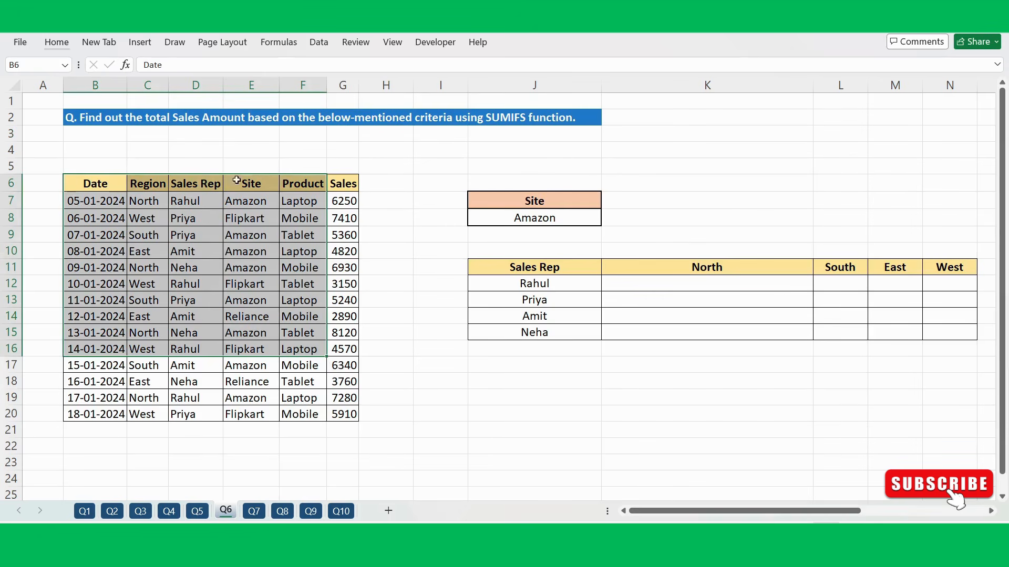
{"action": "left_click", "coordinate": [253, 184]}
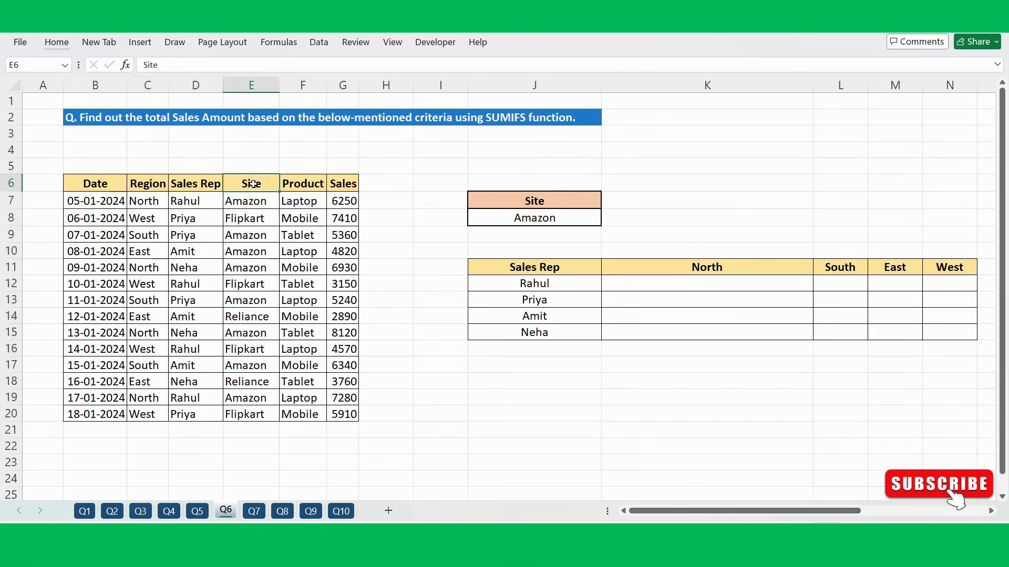
{"action": "left_click", "coordinate": [291, 187]}
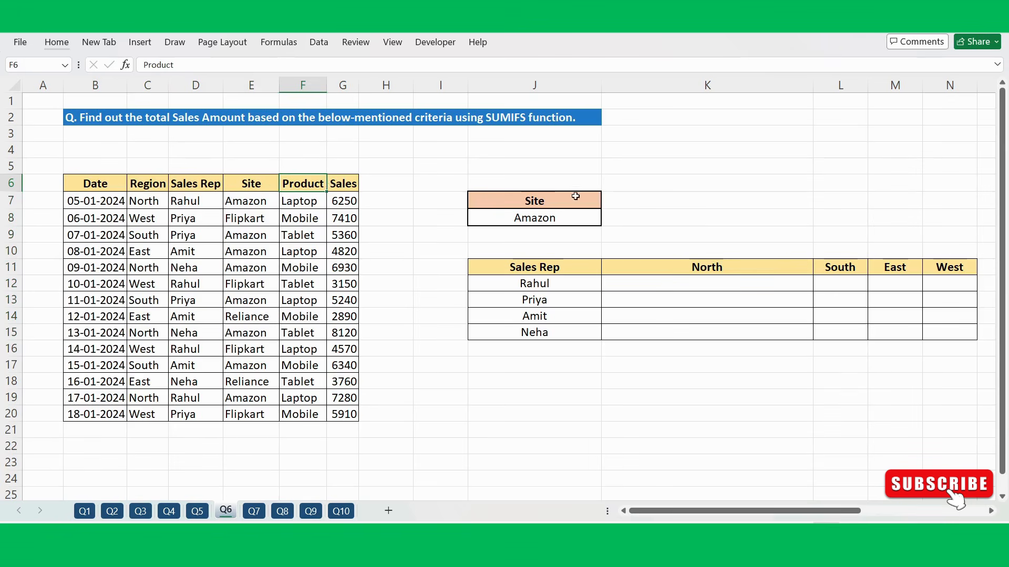
- Examine the Site choices in J8 and the Sales Rep by region summary grid that needs sales totals
{"action": "left_click", "coordinate": [528, 218]}
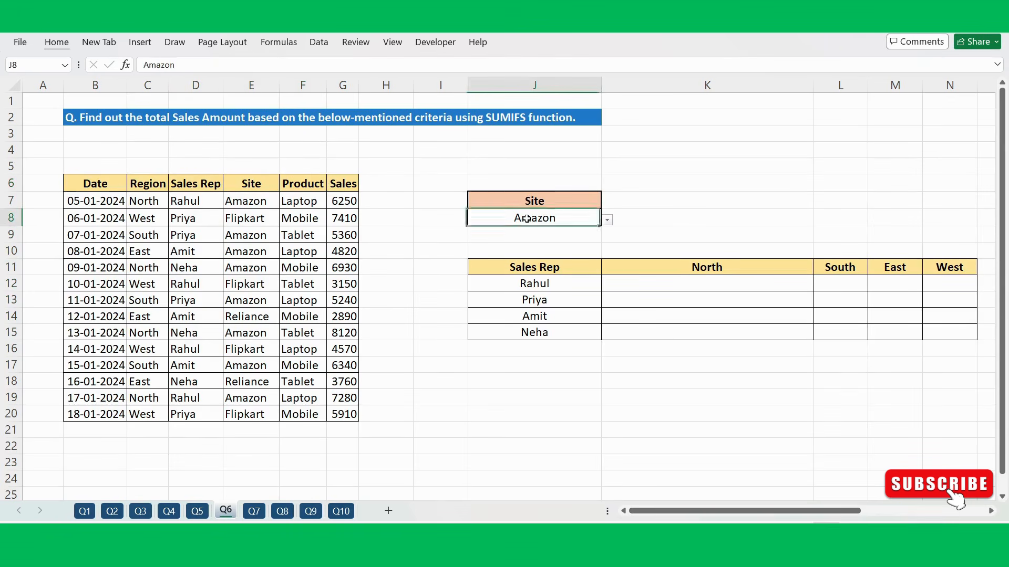
{"action": "left_click", "coordinate": [607, 219]}
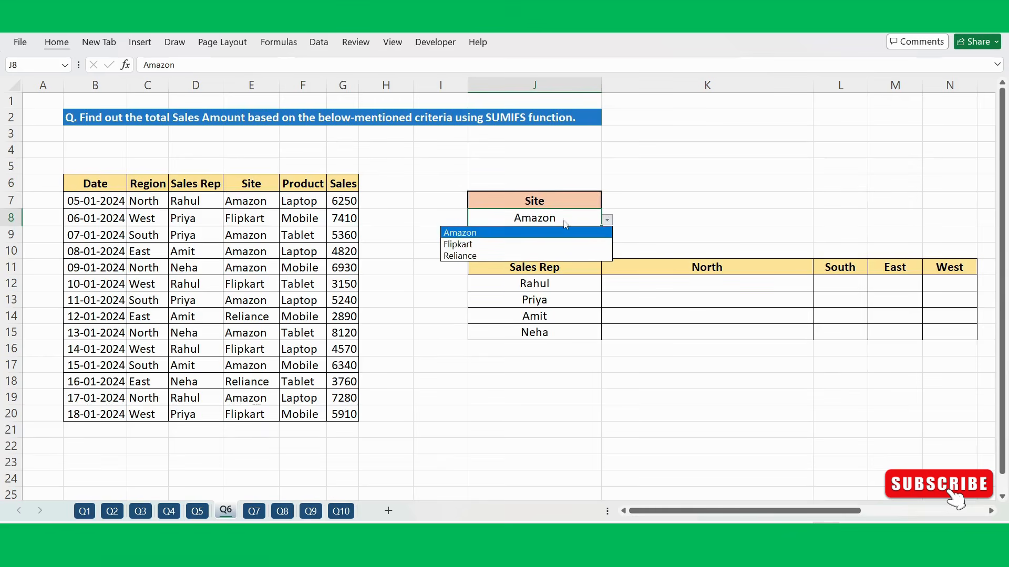
{"action": "left_click", "coordinate": [462, 233]}
{"action": "left_click", "coordinate": [560, 282]}
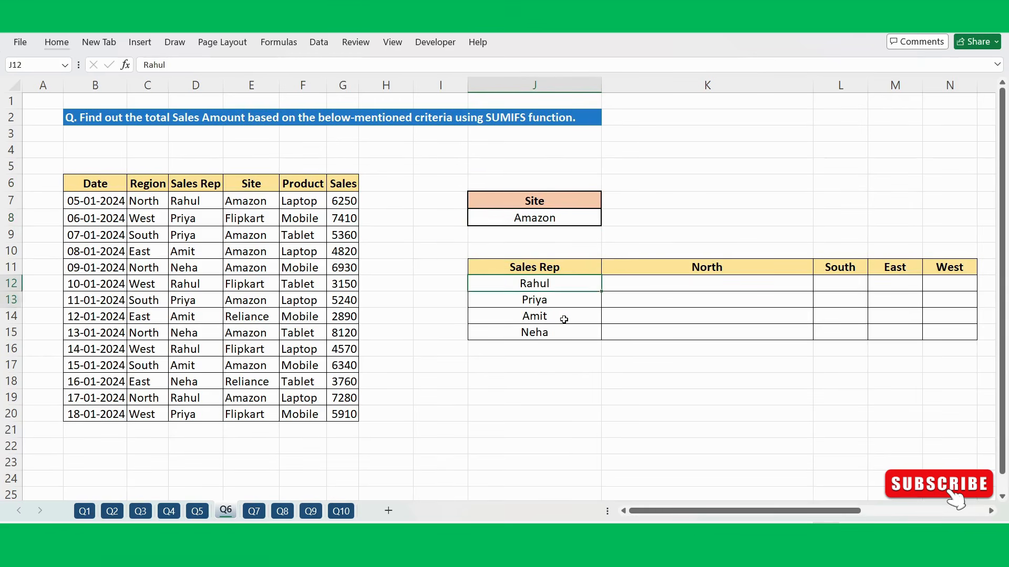
{"action": "left_click_drag", "start_coordinate": [557, 283], "coordinate": [838, 332]}
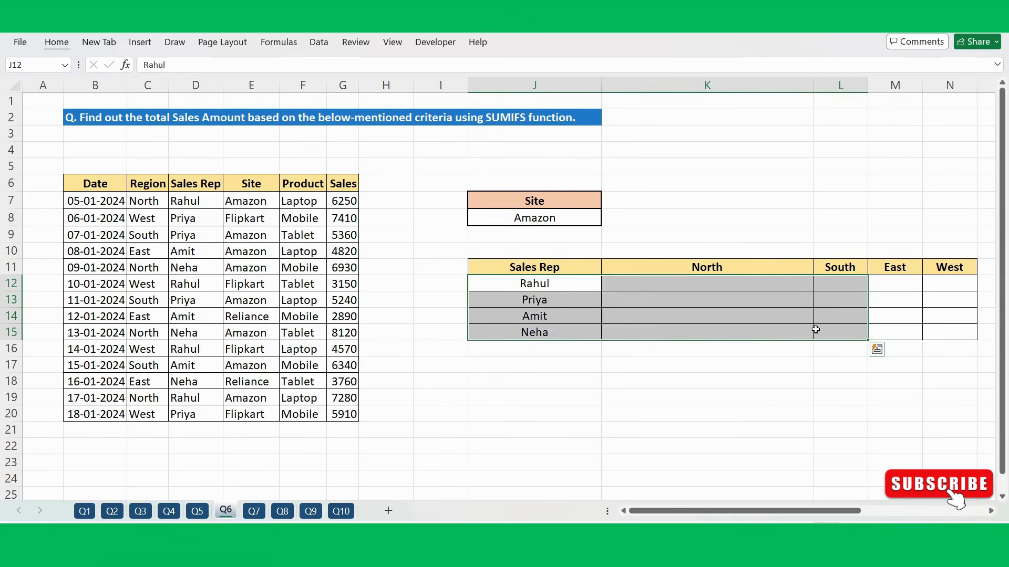
{"action": "left_click", "coordinate": [550, 284]}
{"action": "left_click", "coordinate": [655, 286]}
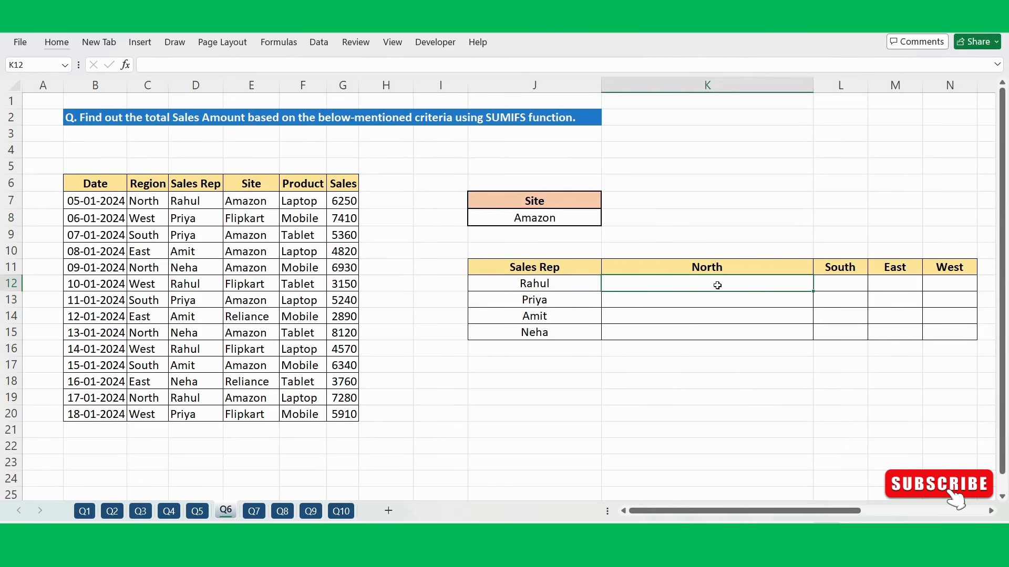
{"action": "left_click", "coordinate": [833, 281]}
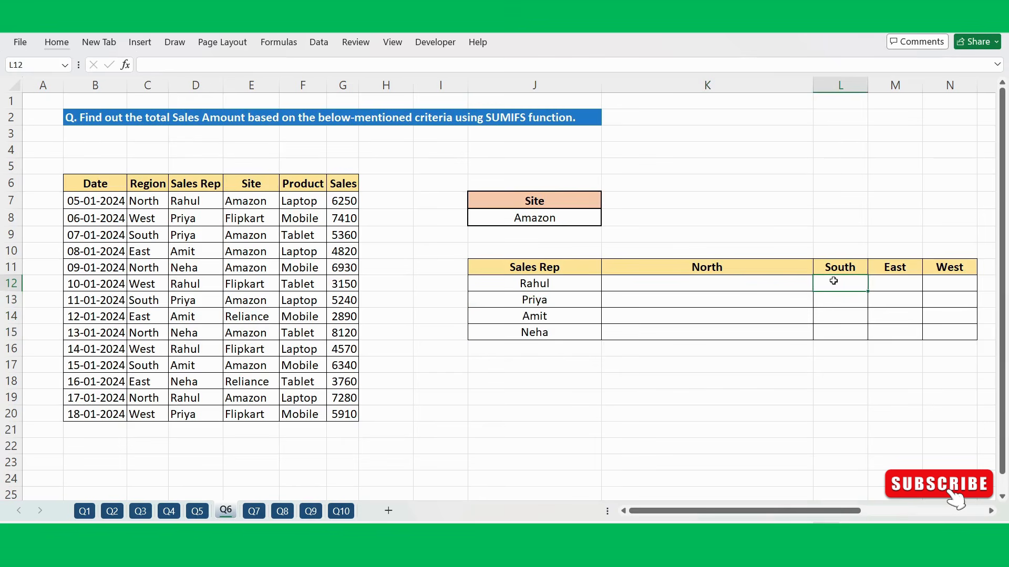
{"action": "left_click", "coordinate": [893, 277]}
{"action": "left_click", "coordinate": [940, 278]}
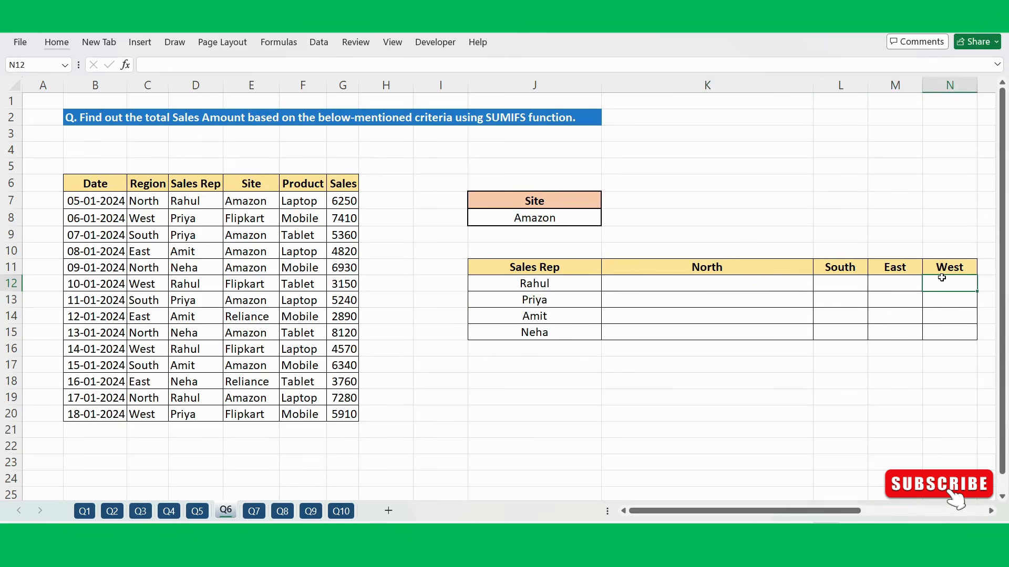
- Set the Site criterion in J8 to Flipkart
{"action": "left_click", "coordinate": [576, 212]}
{"action": "left_click", "coordinate": [607, 219]}
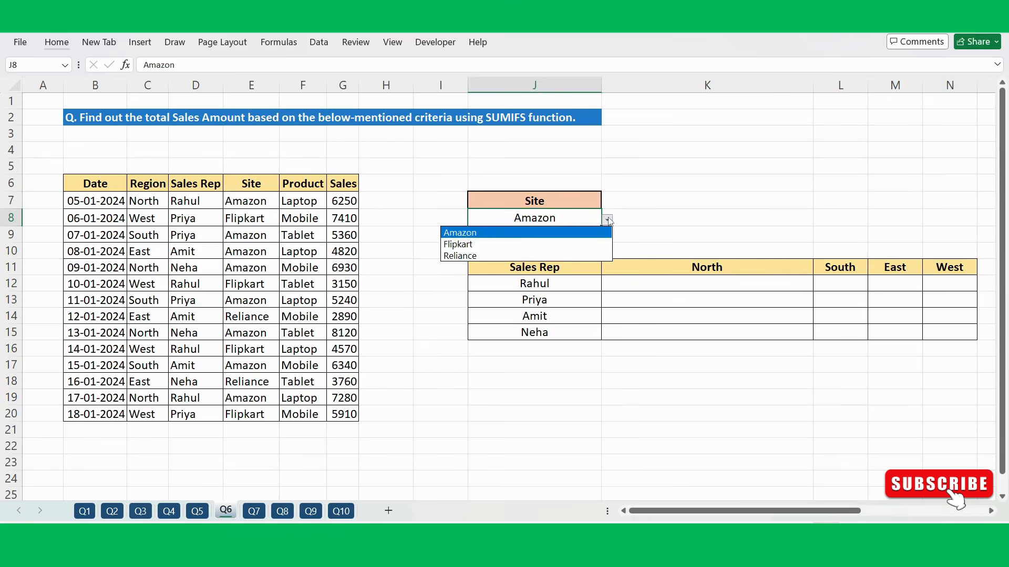
{"action": "left_click", "coordinate": [489, 245]}
- Start a SUMIFS formula in K12 with the Sales column $G$7:$G$20 as the absolute sum range
{"action": "left_click", "coordinate": [643, 279]}
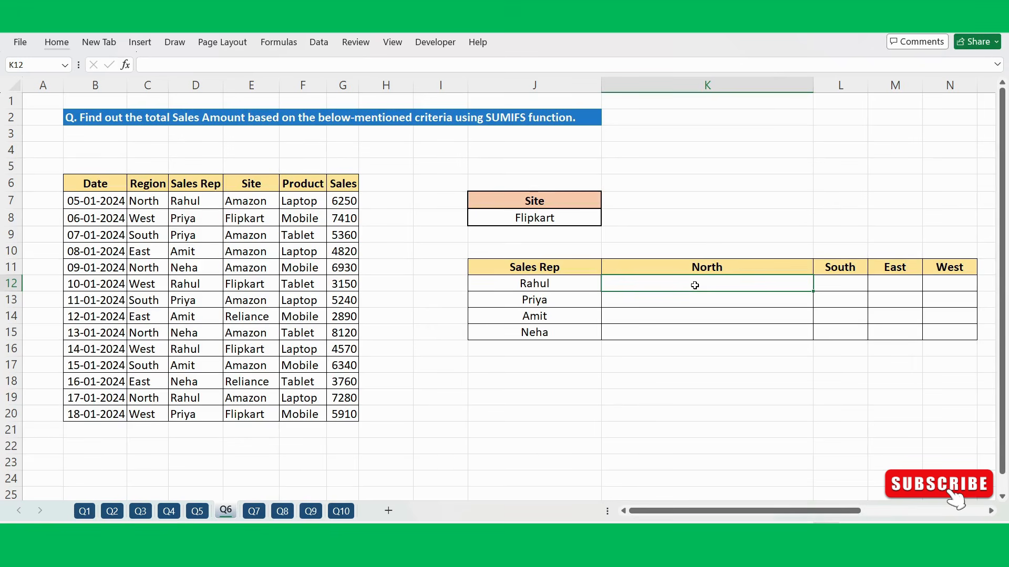
{"action": "type", "text": "=sumif"}
{"action": "key", "text": "Down"}
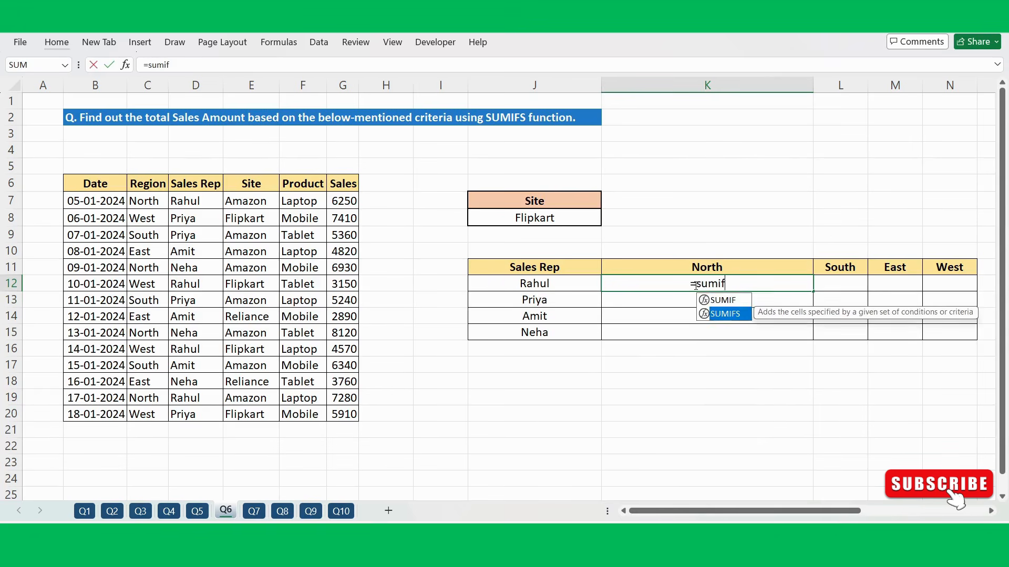
{"action": "key", "text": "Tab"}
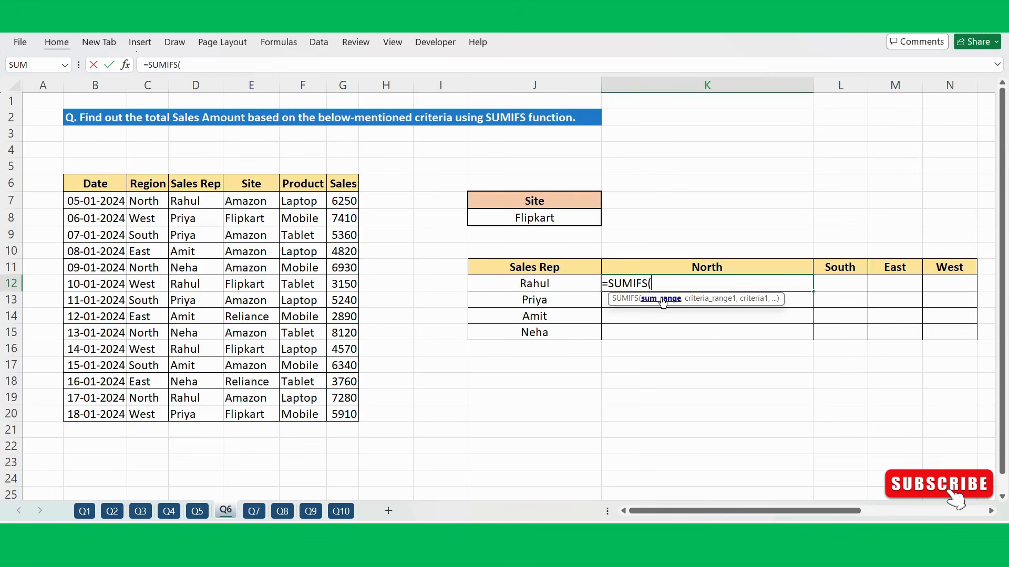
{"action": "left_click_drag", "start_coordinate": [340, 198], "coordinate": [366, 396]}
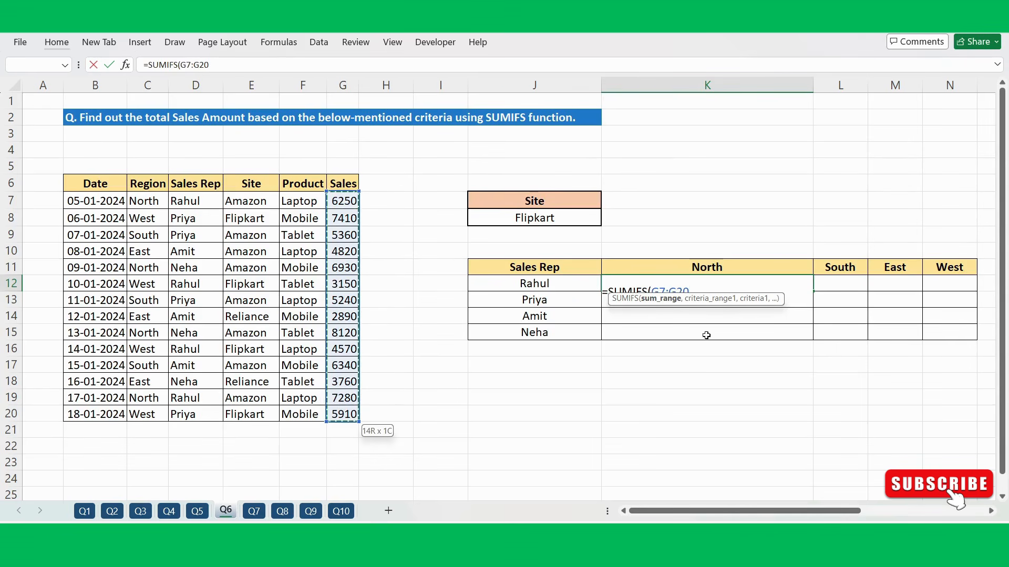
{"action": "left_click_drag", "start_coordinate": [719, 317], "coordinate": [716, 339]}
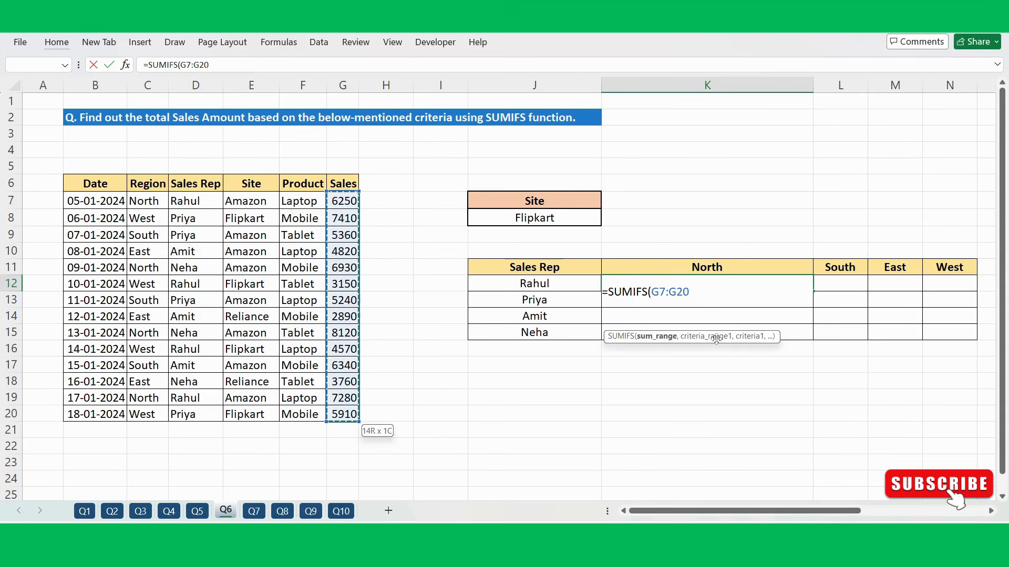
{"action": "key", "text": "F4"}
{"action": "type", "text": ","}
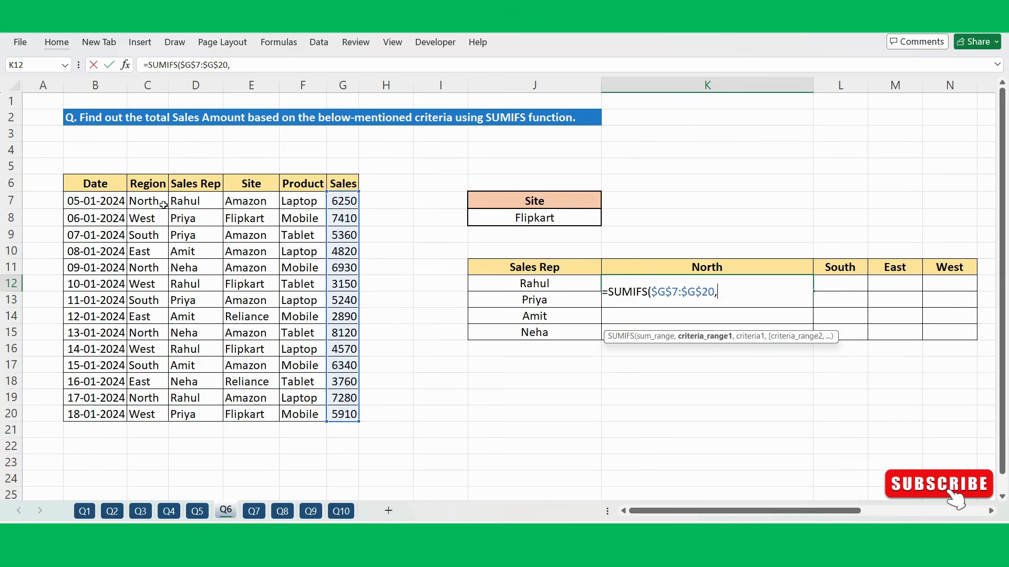
- Add the absolute Sales Rep range $D$7:$D$20 as the first criteria range of the K12 SUMIFS, with J12 as its criterion
{"action": "left_click_drag", "start_coordinate": [189, 202], "coordinate": [187, 415]}
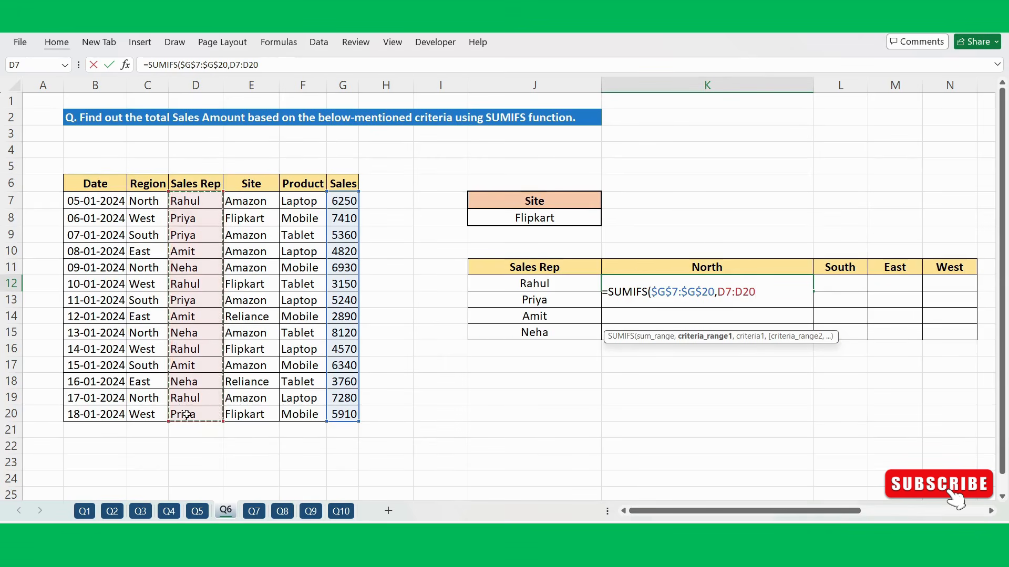
{"action": "key", "text": "F4"}
{"action": "type", "text": ","}
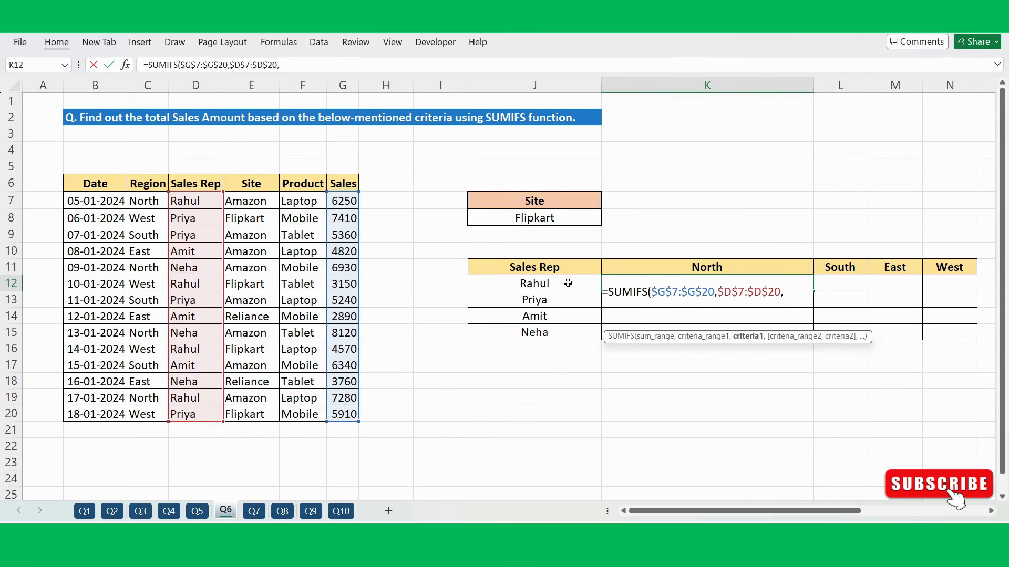
{"action": "left_click", "coordinate": [543, 283]}
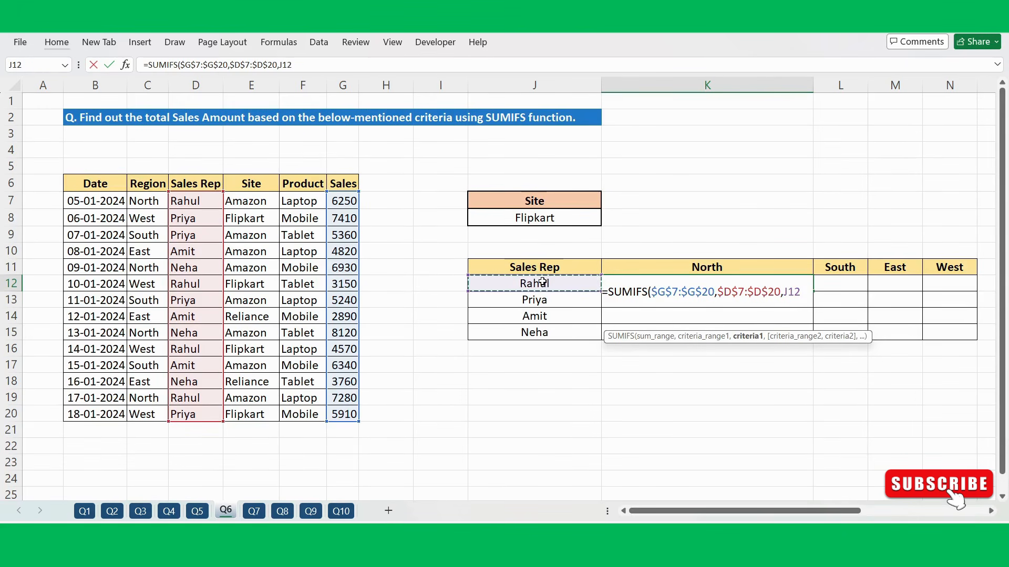
- Lock only the column of the sales rep criterion as $J12 in the SUMIFS formula and proceed to the second criteria range
{"action": "scroll", "coordinate": [546, 282], "scroll_direction": "right", "scroll_amount": 1}
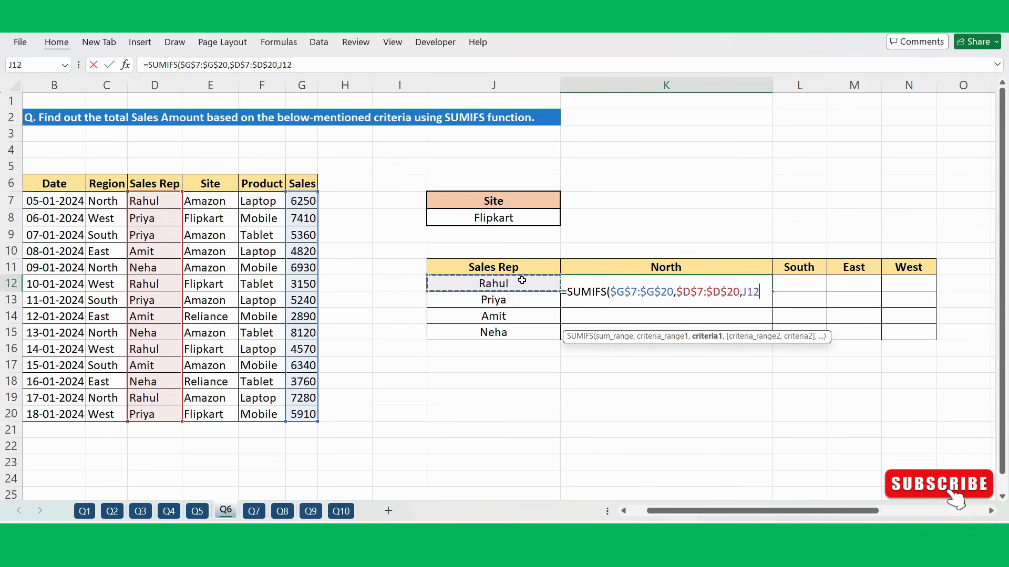
{"action": "key", "text": "F4"}
{"action": "key", "text": "F4"}
{"action": "key", "text": "F4"}
{"action": "type", "text": ","}
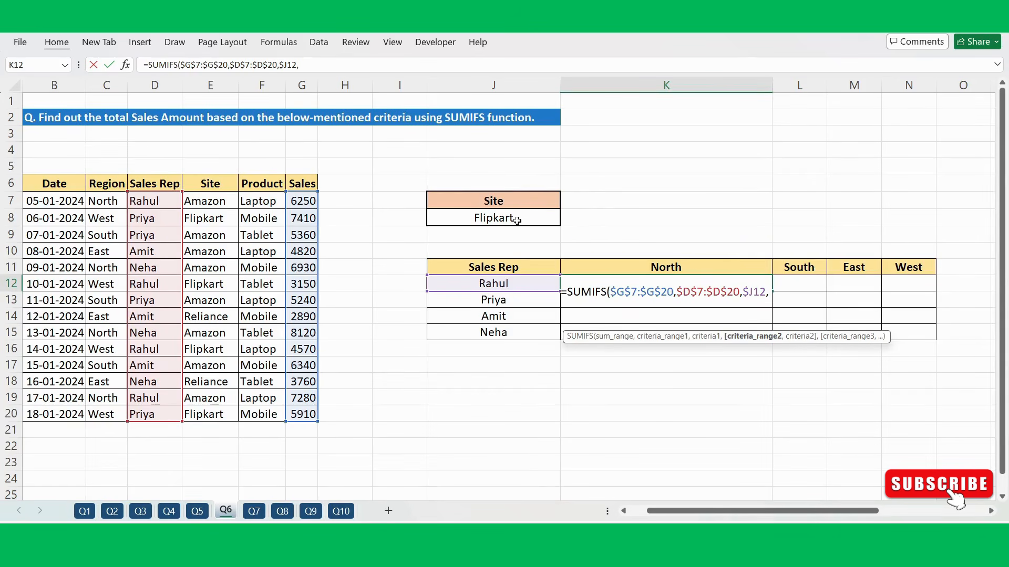
- Add the Site column $E$7:$E$20 as the second criteria range with $J$8 as its absolute criterion
{"action": "left_click_drag", "start_coordinate": [205, 201], "coordinate": [210, 408]}
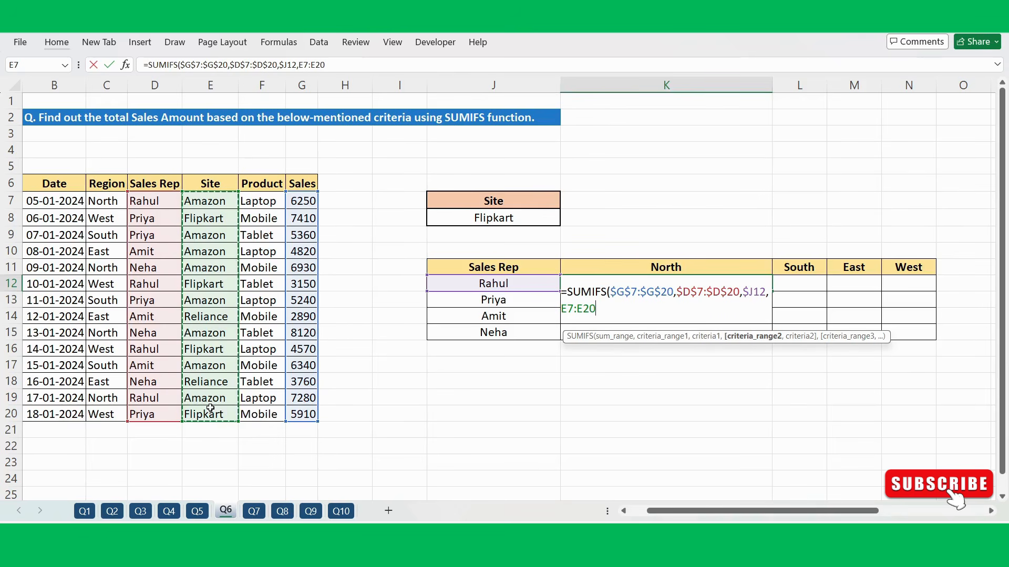
{"action": "key", "text": "F4"}
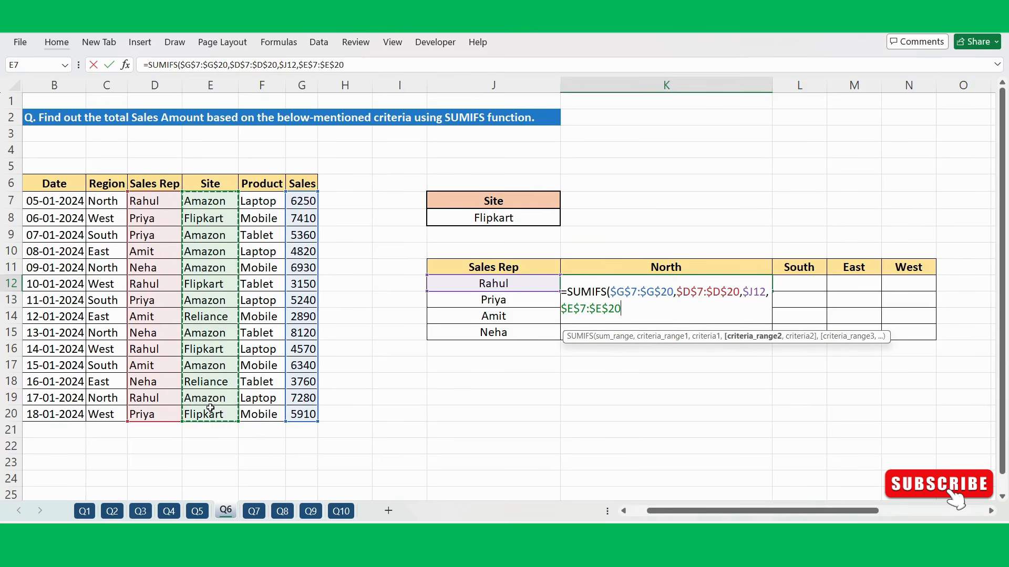
{"action": "type", "text": ","}
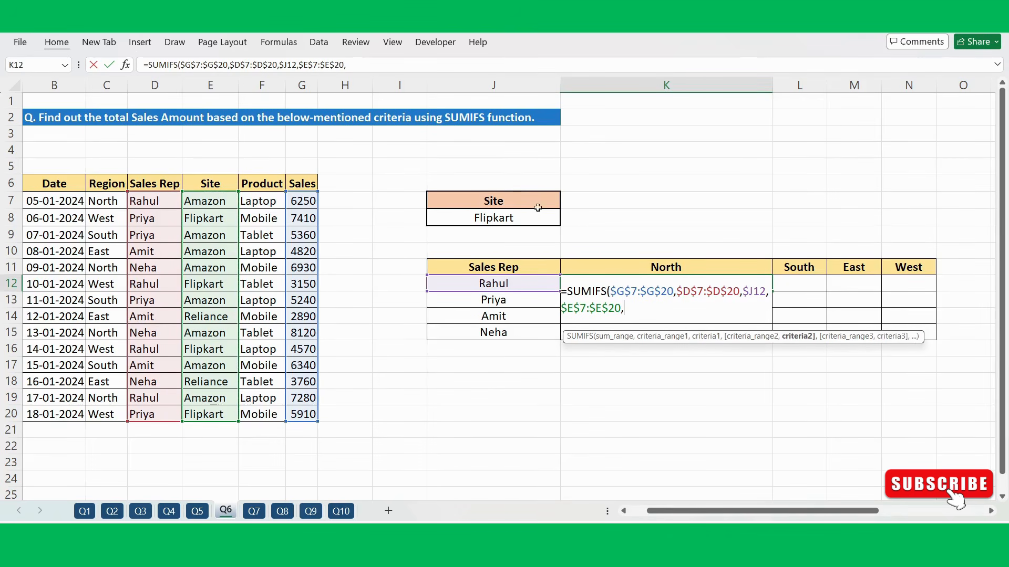
{"action": "left_click", "coordinate": [462, 220]}
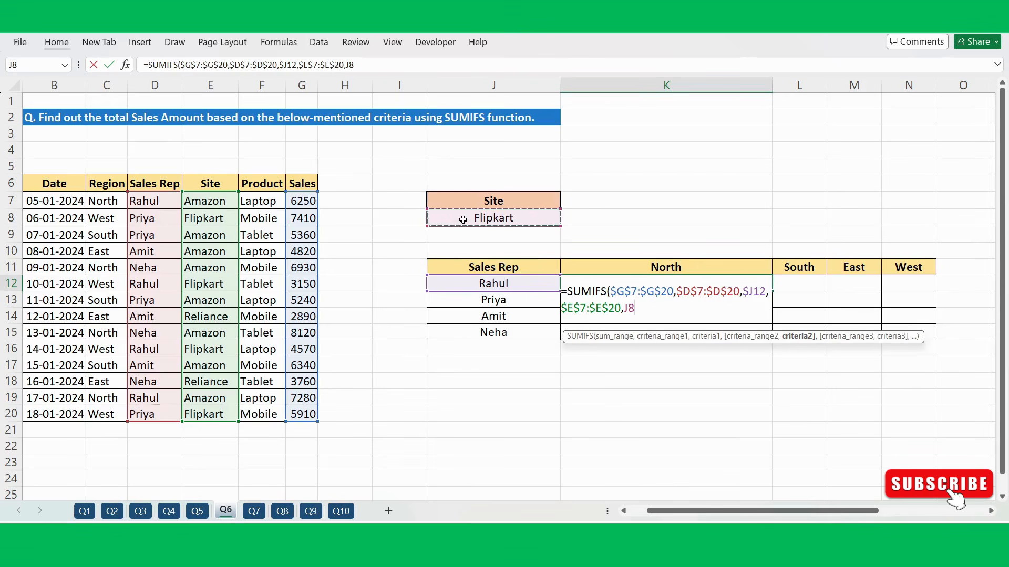
{"action": "key", "text": "F4"}
{"action": "type", "text": ","}
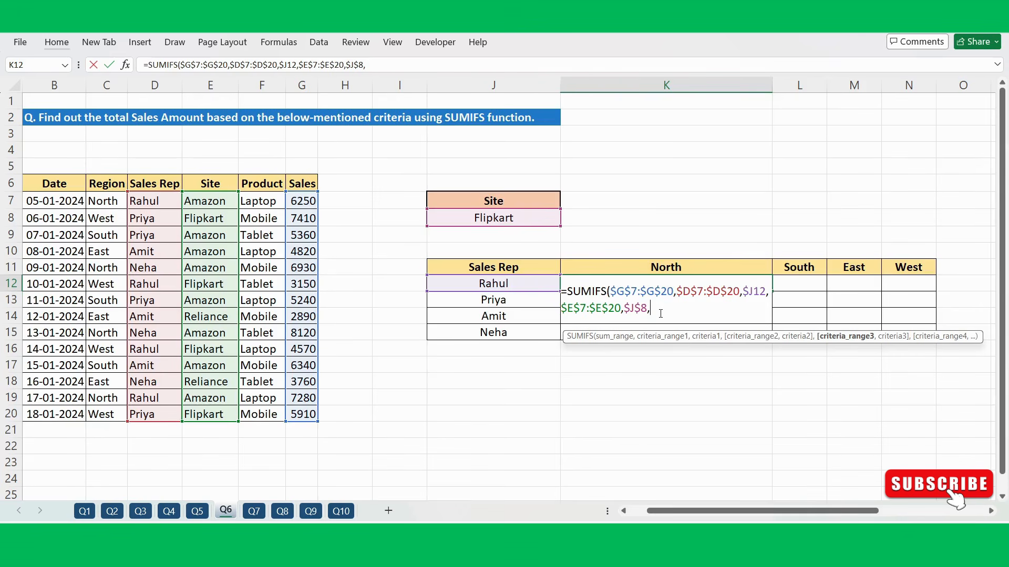
- Add the Region column $C$7:$C$20 with the row-locked criterion K$11 and complete the SUMIFS formula in K12
{"action": "scroll", "coordinate": [298, 247], "scroll_direction": "left", "scroll_amount": 1}
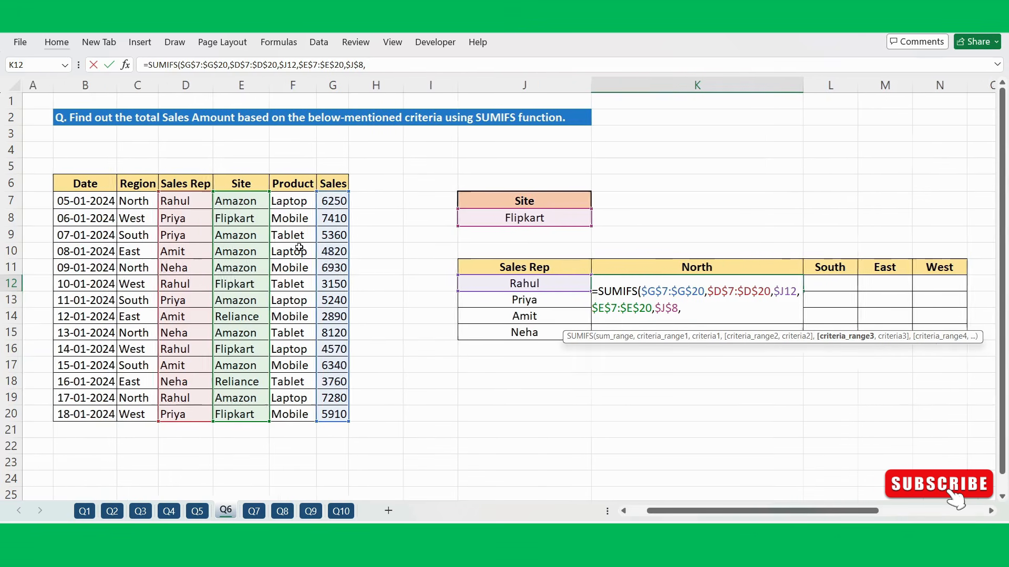
{"action": "left_click_drag", "start_coordinate": [141, 200], "coordinate": [152, 407]}
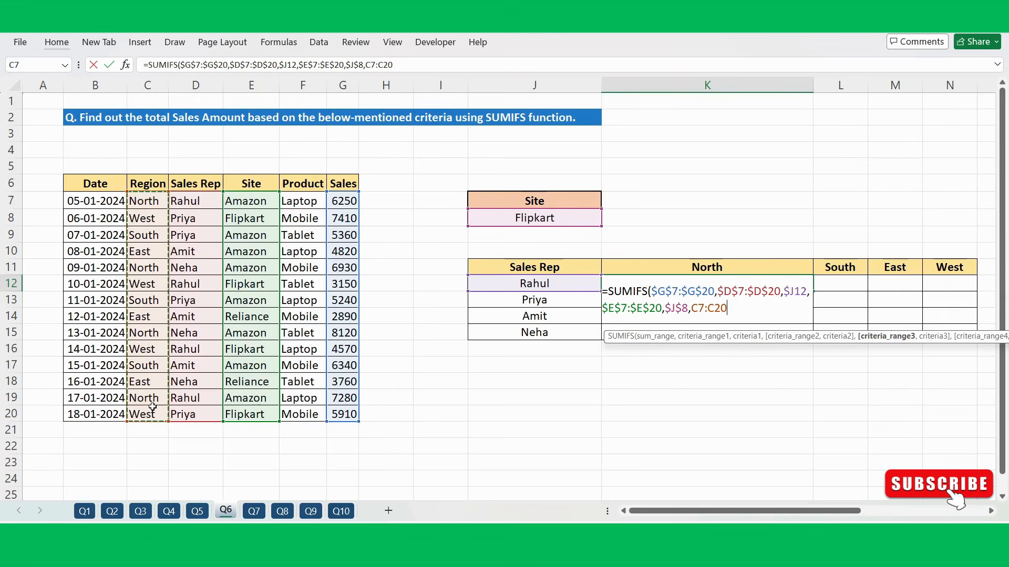
{"action": "key", "text": "F4"}
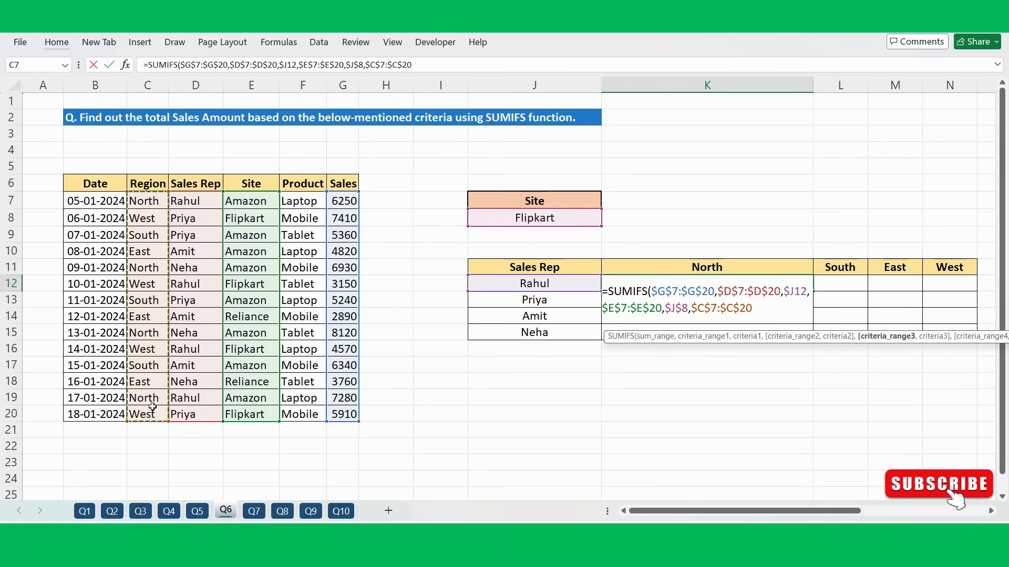
{"action": "type", "text": ","}
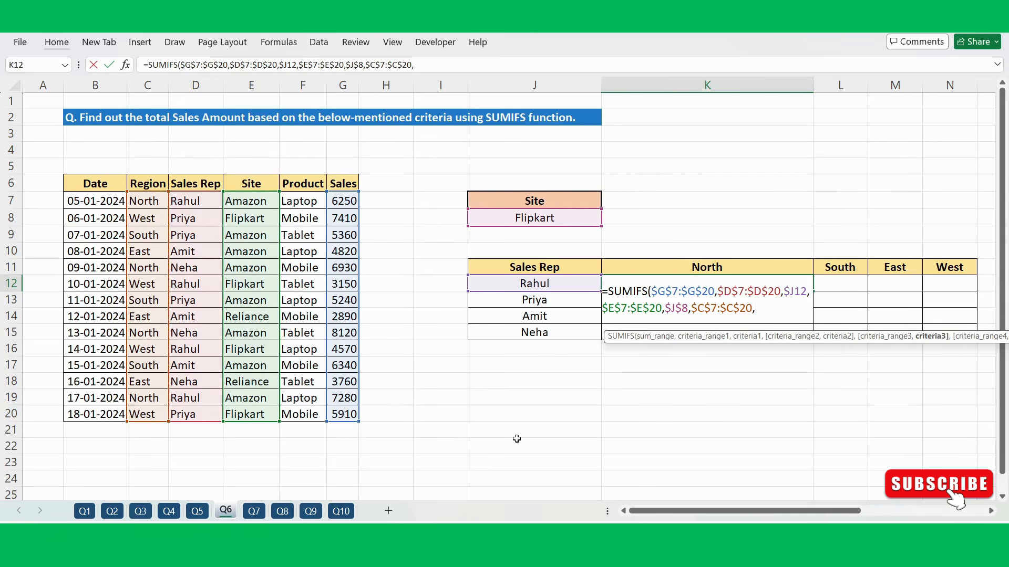
{"action": "scroll", "coordinate": [513, 441], "scroll_direction": "right", "scroll_amount": 2}
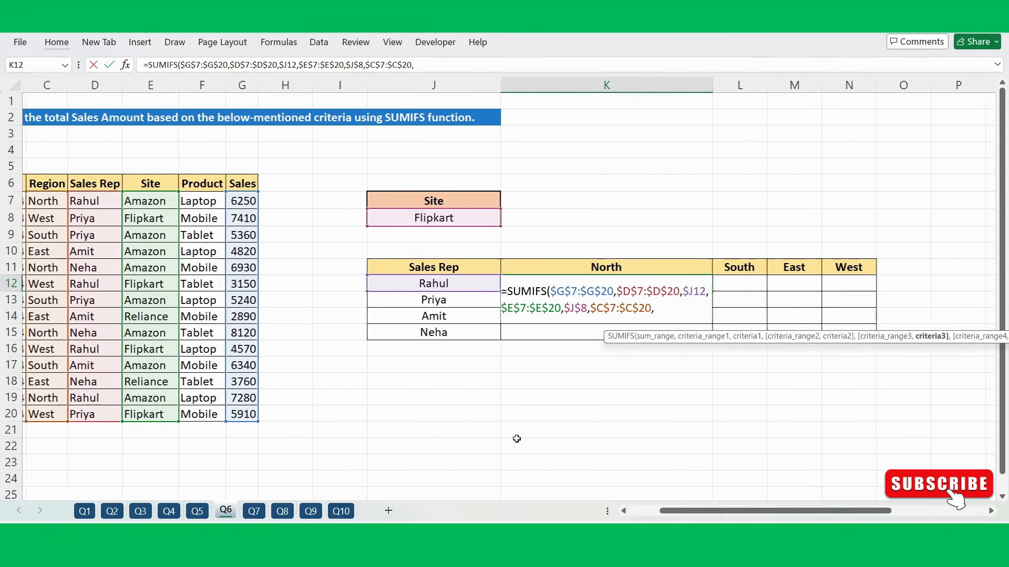
{"action": "left_click", "coordinate": [611, 268]}
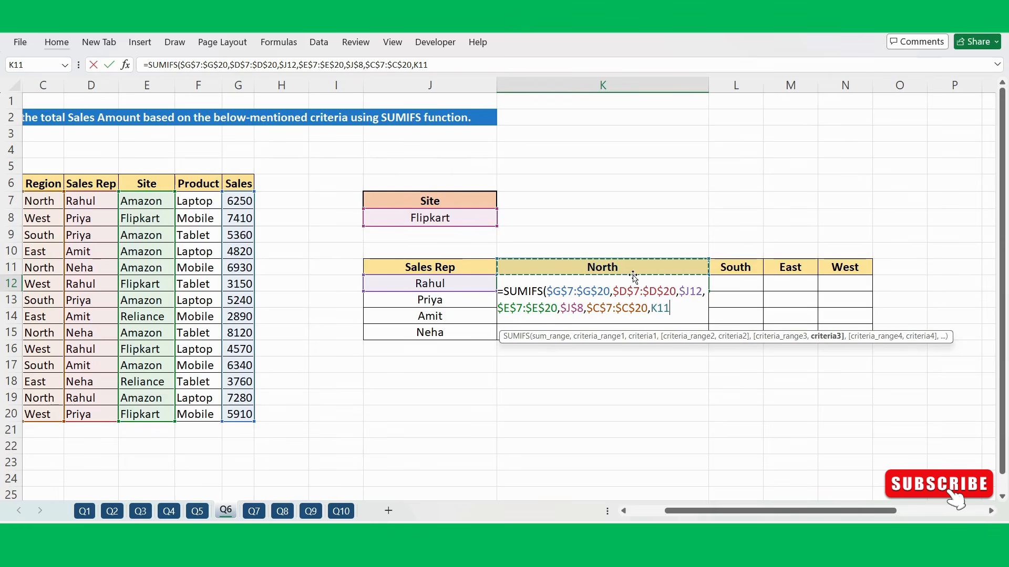
{"action": "key", "text": "F4"}
{"action": "key", "text": "F4"}
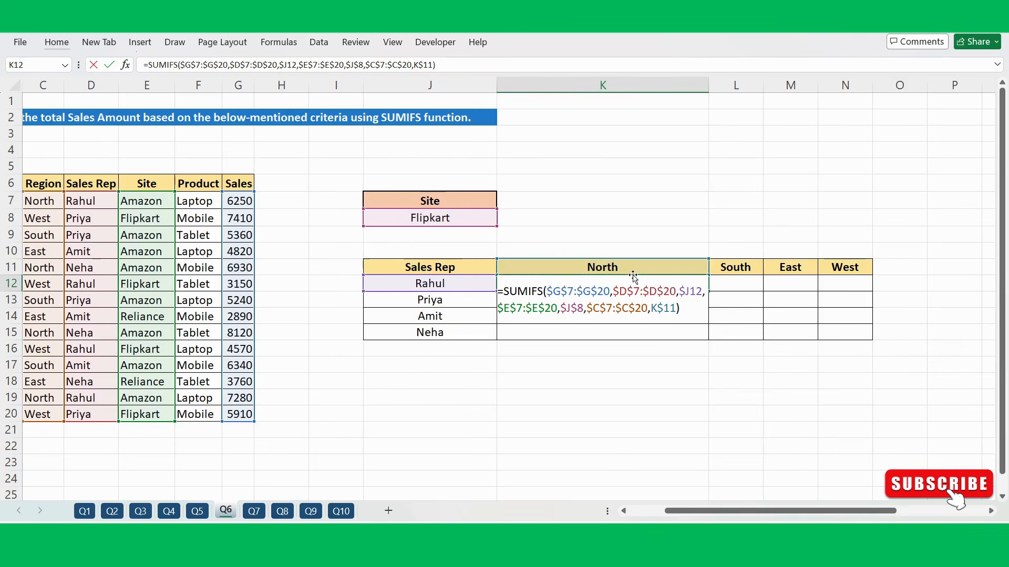
{"action": "key", "text": "Return"}
- Fill the SUMIFS formula from K12 across all regions and sales reps in K12:N15
{"action": "left_click", "coordinate": [621, 281]}
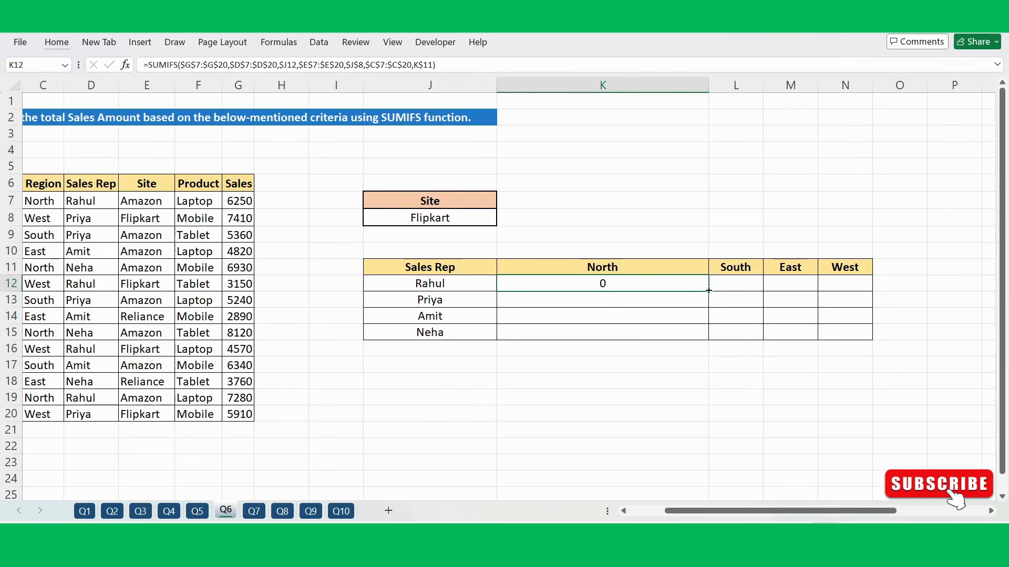
{"action": "left_click_drag", "start_coordinate": [708, 291], "coordinate": [854, 323]}
{"action": "left_click", "coordinate": [914, 288]}
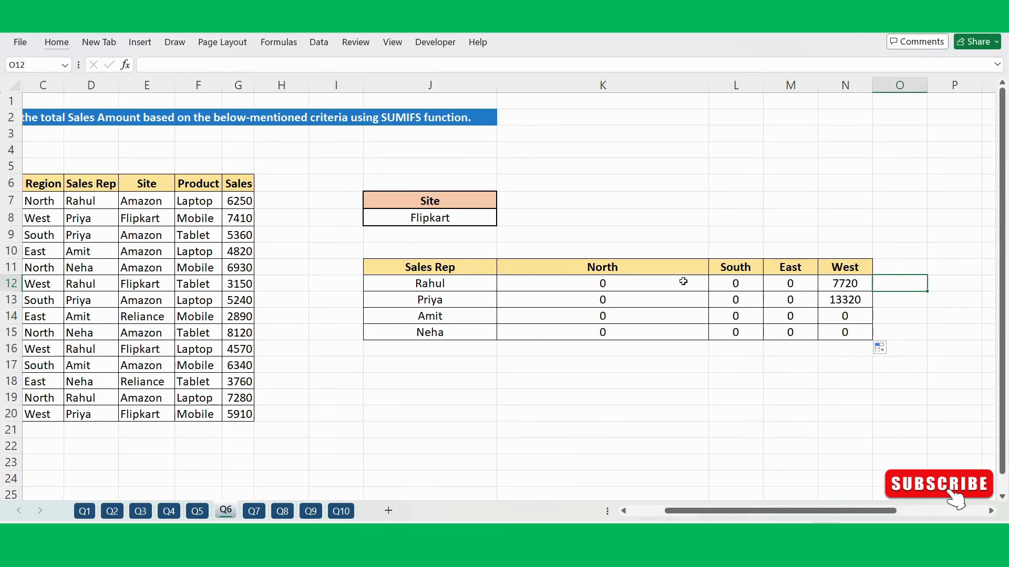
- Narrow column K, which holds the North totals
{"action": "left_click", "coordinate": [644, 284]}
{"action": "scroll", "coordinate": [645, 284], "scroll_direction": "left", "scroll_amount": 2}
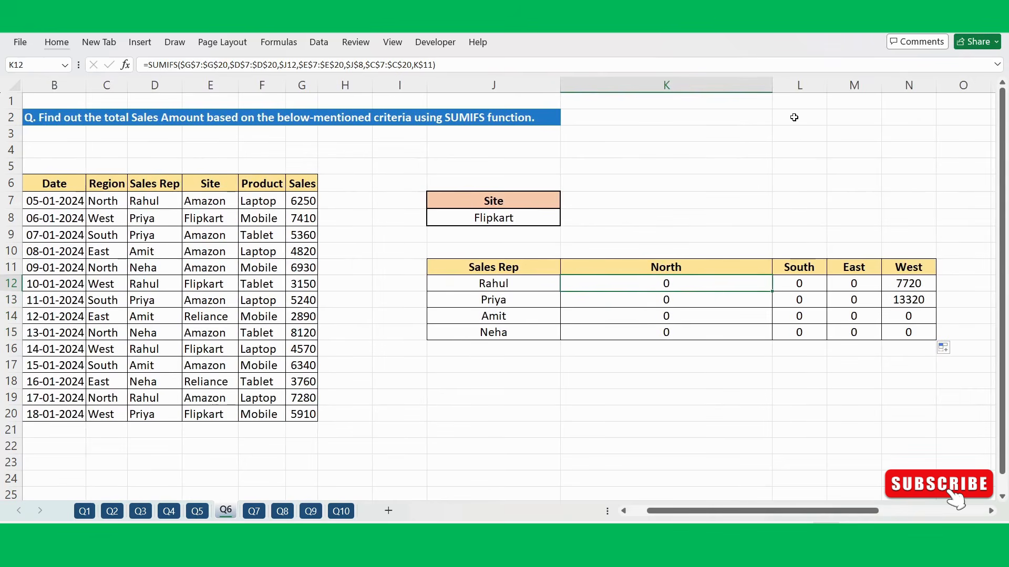
{"action": "left_click_drag", "start_coordinate": [772, 88], "coordinate": [726, 89]}
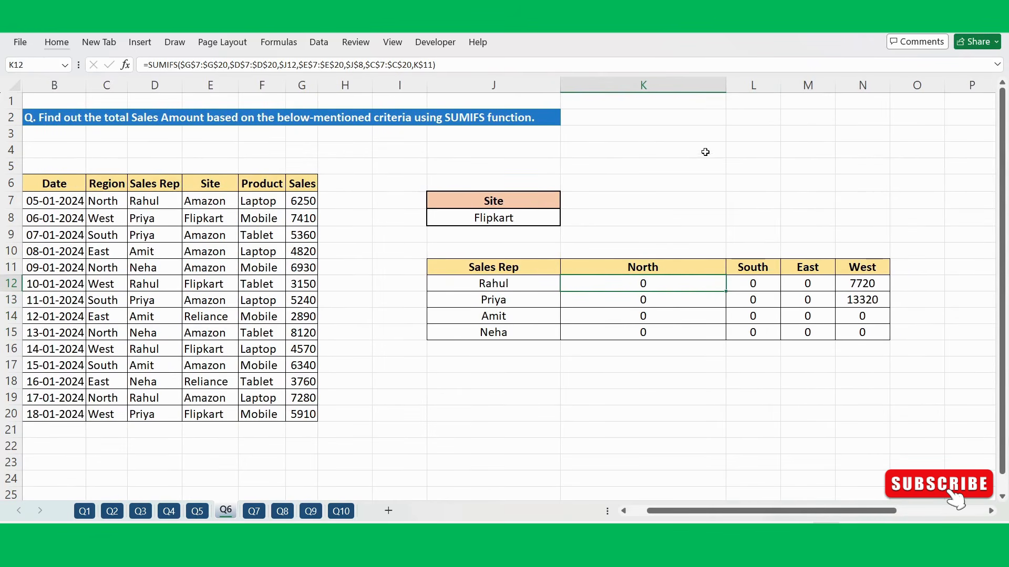
{"action": "left_click", "coordinate": [680, 174]}
{"action": "left_click", "coordinate": [640, 233]}
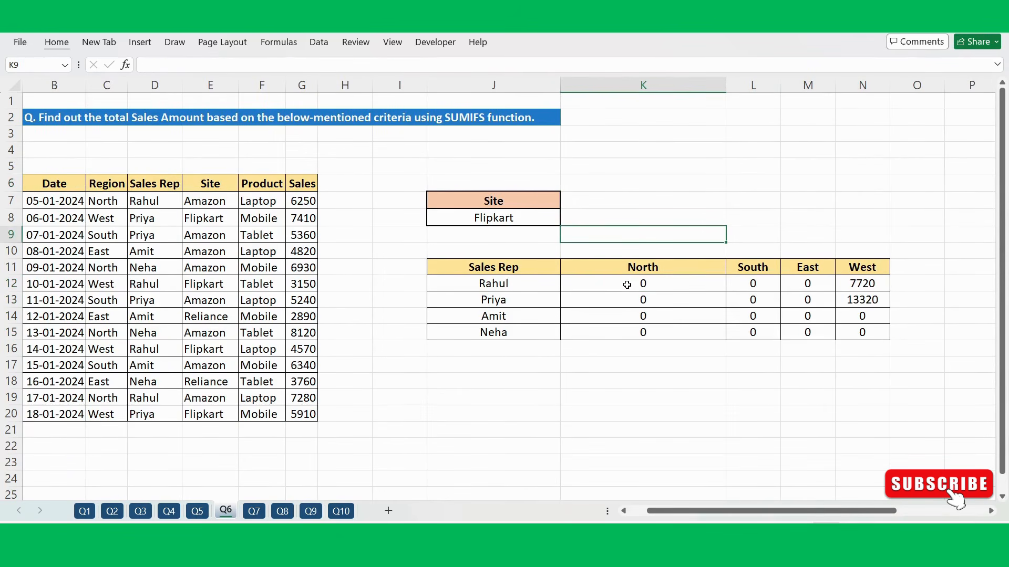
- Set the Site criterion in J8 to Amazon and inspect the first sales rep's North total in K12
{"action": "scroll", "coordinate": [627, 284], "scroll_direction": "left", "scroll_amount": 1}
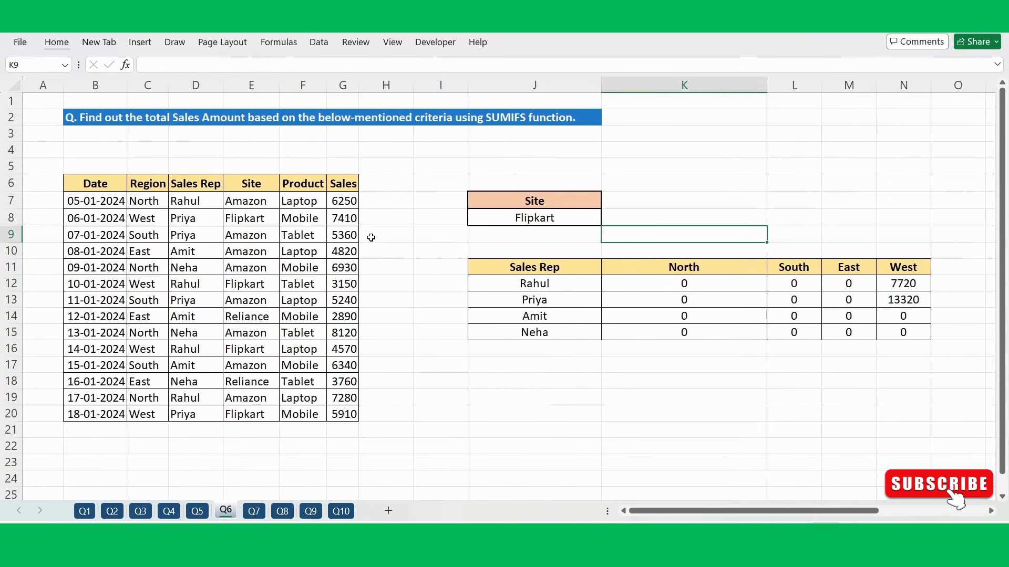
{"action": "left_click", "coordinate": [647, 284]}
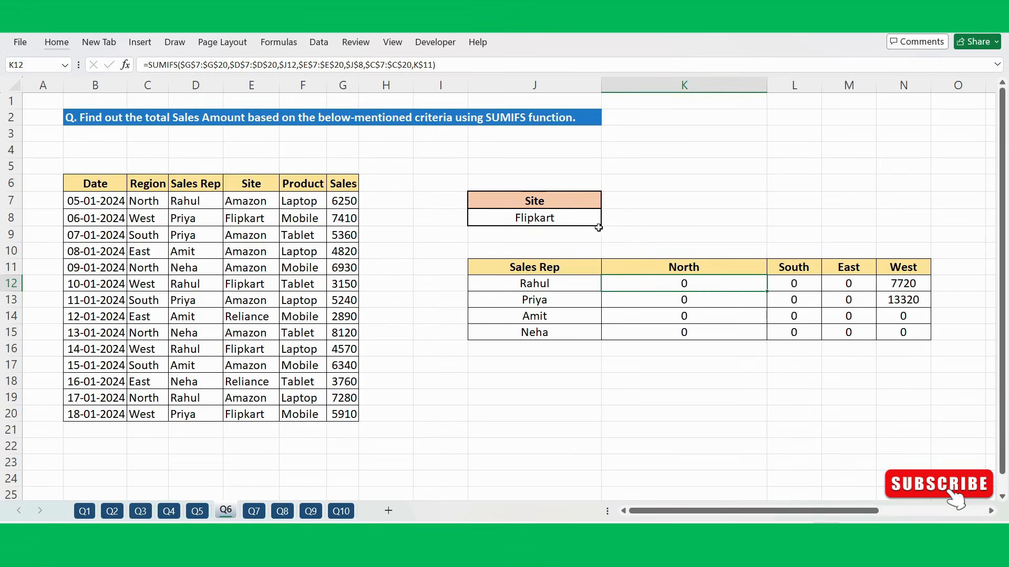
{"action": "left_click", "coordinate": [584, 221]}
{"action": "left_click", "coordinate": [606, 219]}
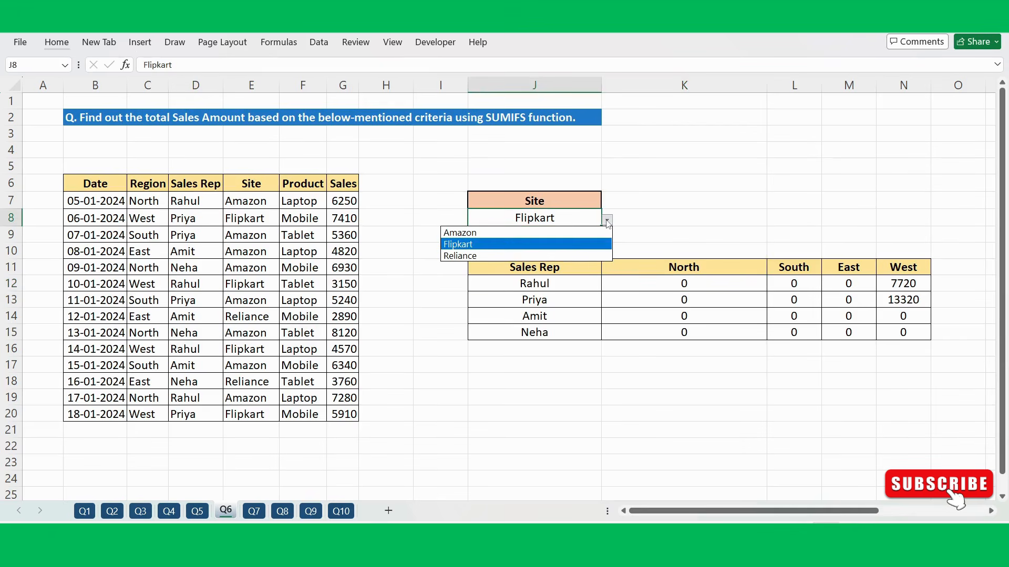
{"action": "left_click", "coordinate": [506, 234]}
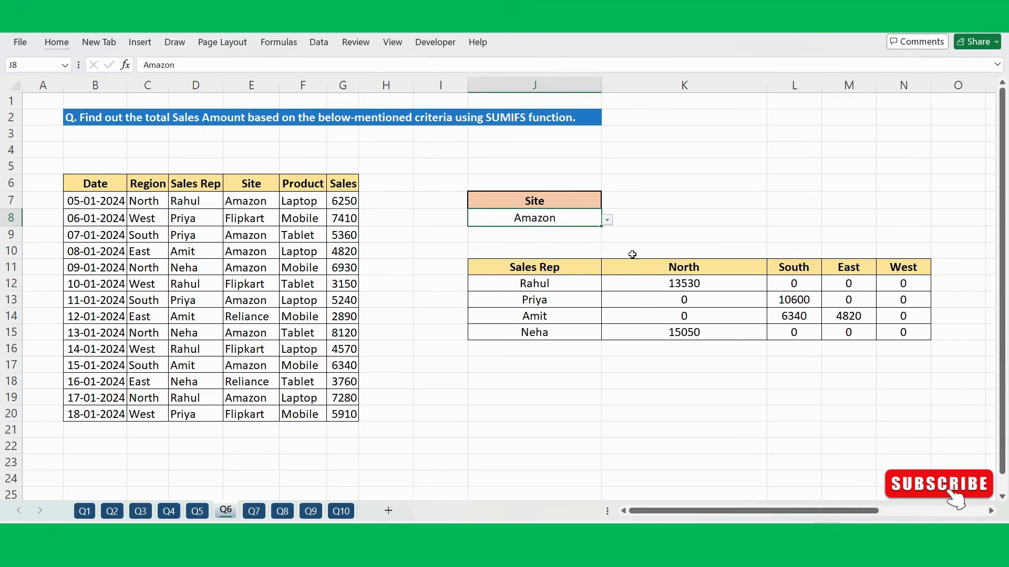
{"action": "left_click", "coordinate": [706, 284]}
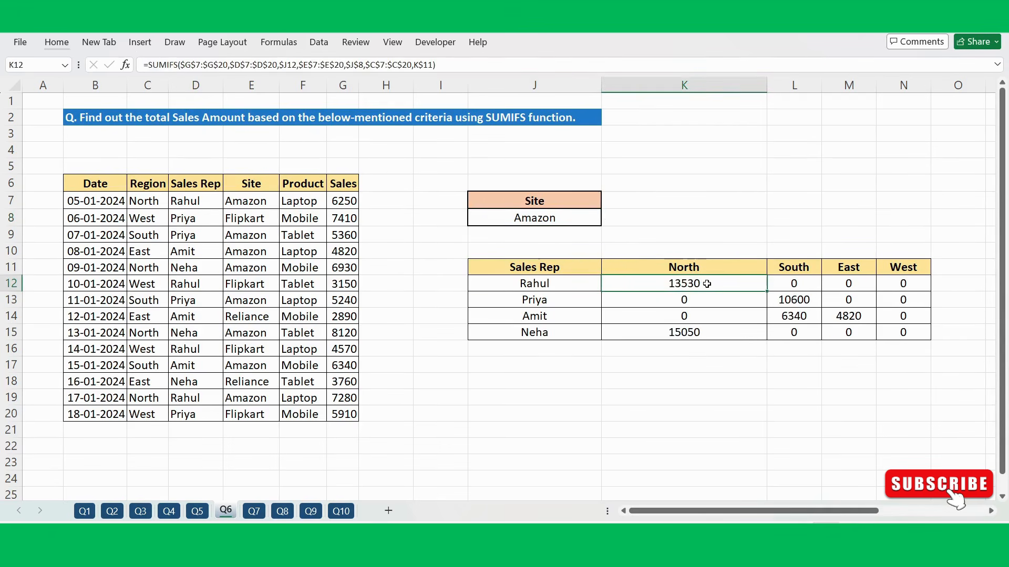
{"action": "left_click", "coordinate": [566, 285]}
{"action": "left_click", "coordinate": [649, 285]}
- Turn on filters for the sales data and show only the rows of the sales rep named in J12
{"action": "left_click", "coordinate": [256, 257]}
{"action": "key", "text": "ctrl+shift+l"}
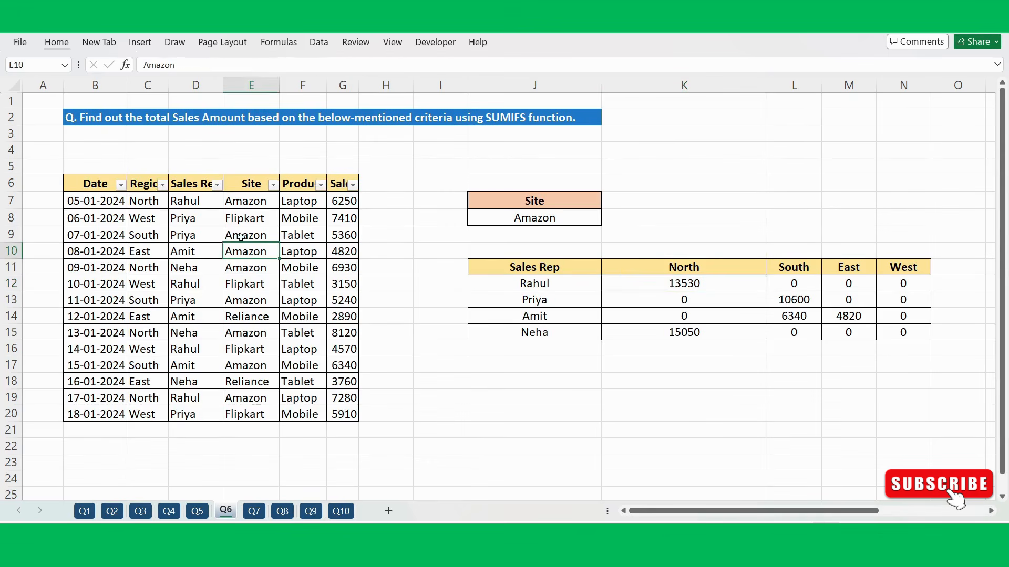
{"action": "left_click", "coordinate": [217, 185]}
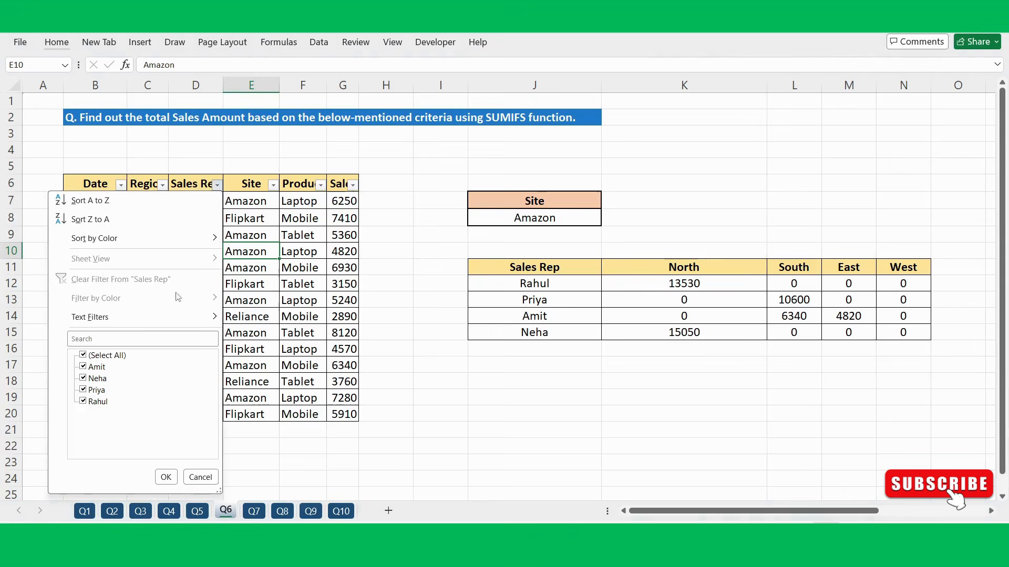
{"action": "left_click", "coordinate": [84, 356]}
{"action": "left_click", "coordinate": [83, 401]}
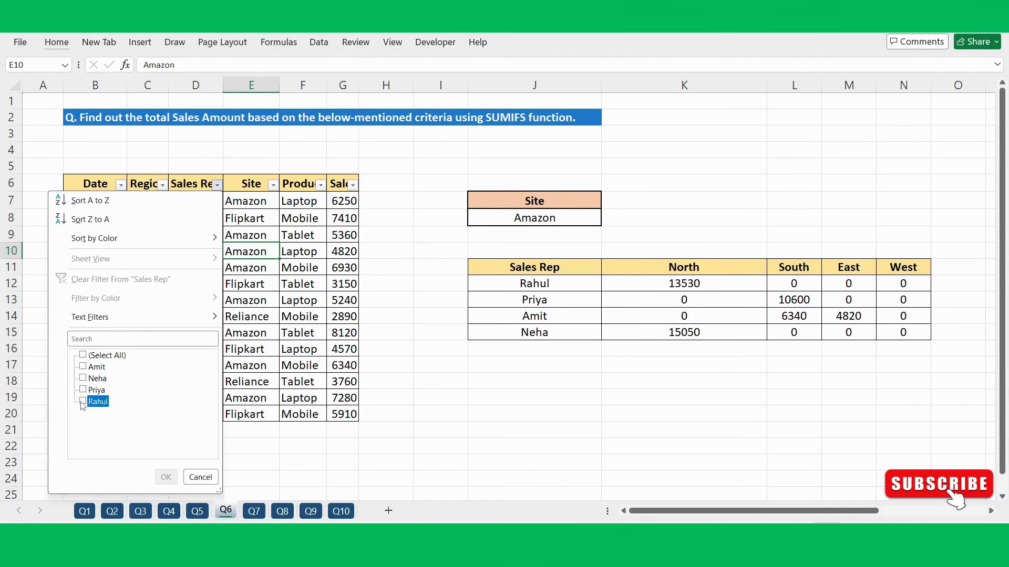
{"action": "left_click", "coordinate": [162, 474]}
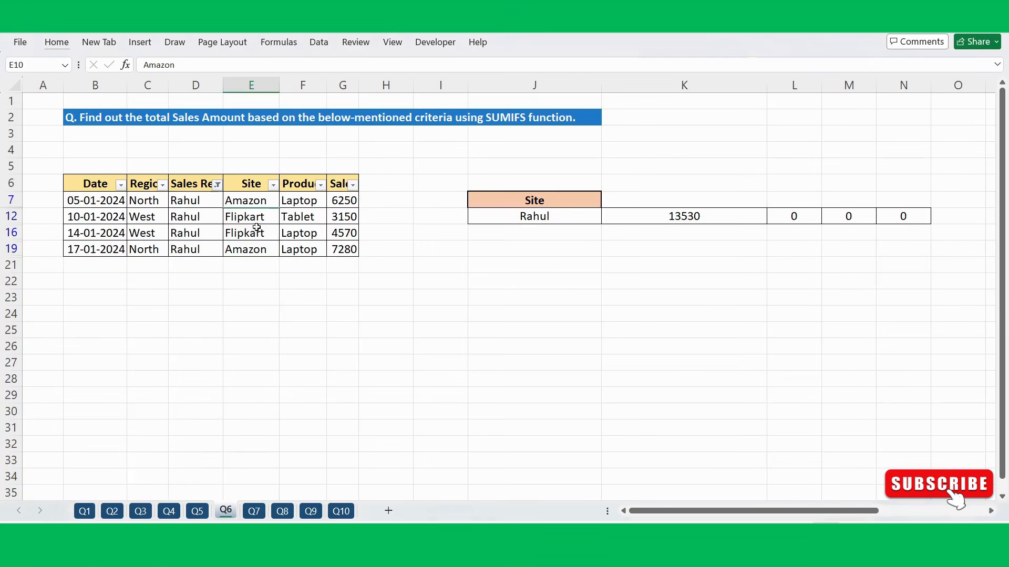
- Check the Site, Region and Sales values of the filtered Amazon North rows against the SUMIFS result in K12
{"action": "left_click", "coordinate": [239, 202]}
{"action": "left_click", "coordinate": [262, 254]}
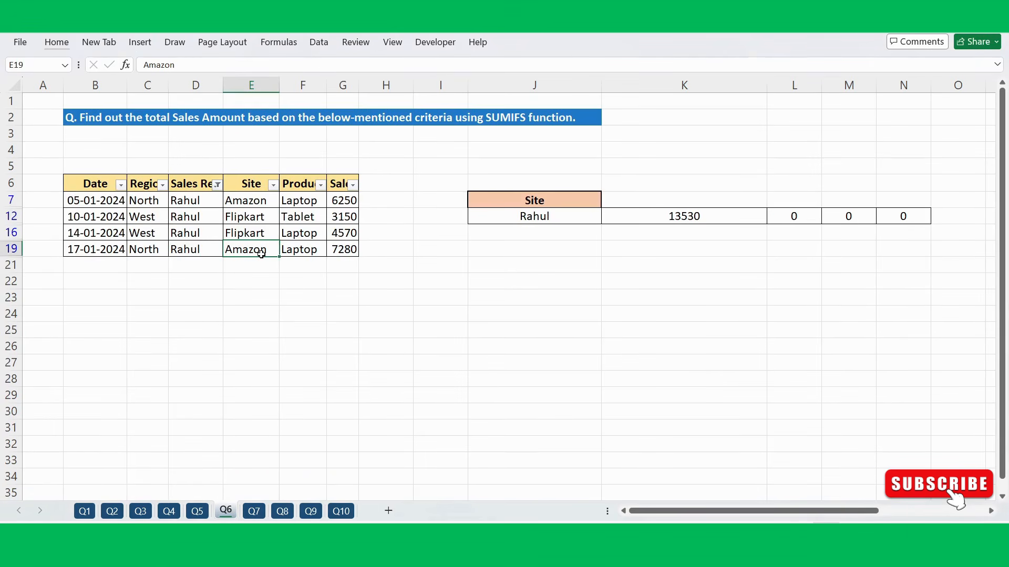
{"action": "left_click", "coordinate": [145, 200]}
{"action": "left_click", "coordinate": [151, 245]}
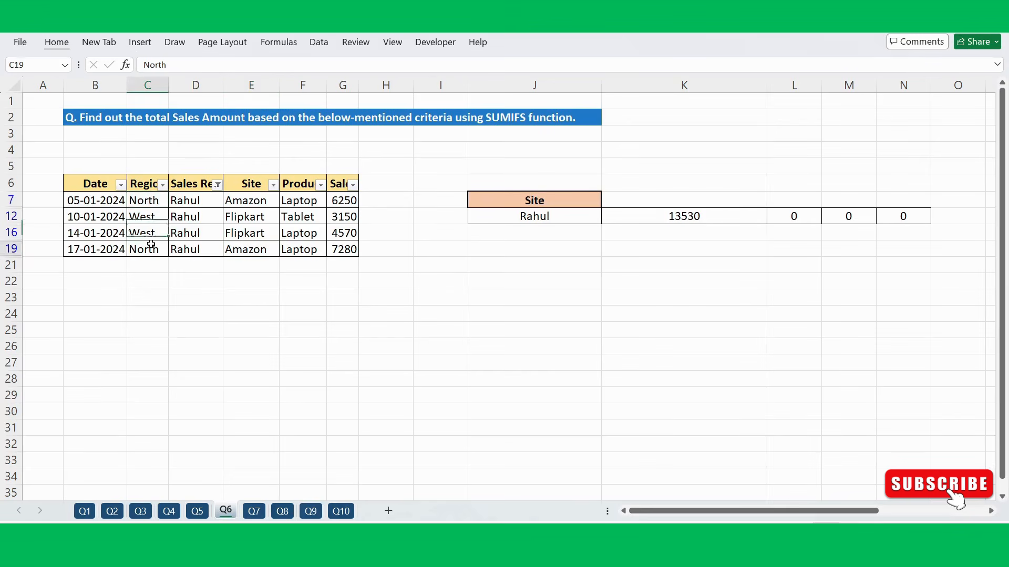
{"action": "left_click", "coordinate": [345, 205]}
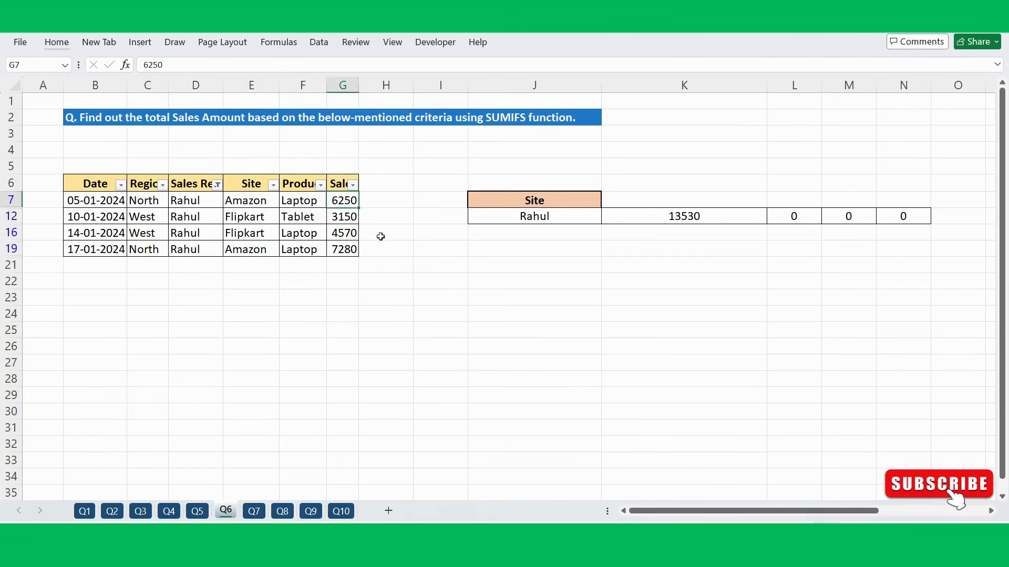
{"action": "left_click", "coordinate": [343, 250], "text": "ctrl"}
{"action": "left_click", "coordinate": [639, 214]}
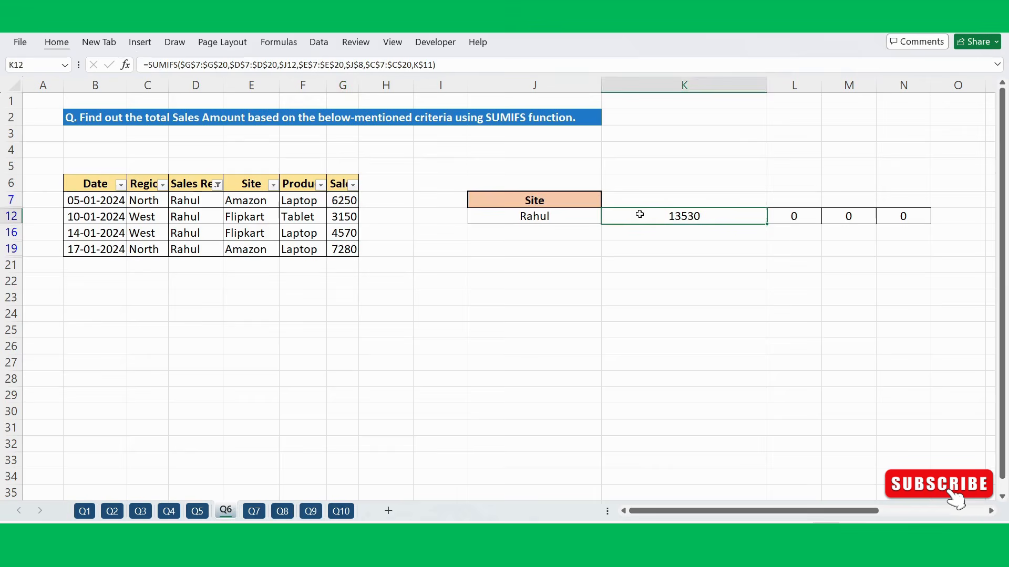
- Remove the filters from the sales data and review the completed summary results in K12:N15
{"action": "left_click", "coordinate": [310, 221]}
{"action": "key", "text": "ctrl+shift+l"}
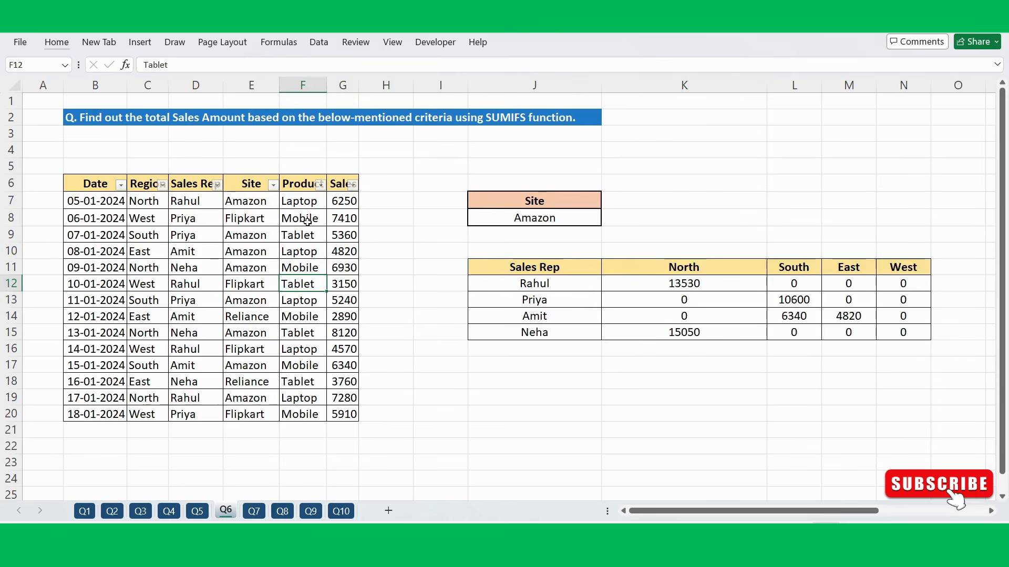
{"action": "left_click_drag", "start_coordinate": [688, 280], "coordinate": [897, 326]}
{"action": "left_click", "coordinate": [745, 348]}
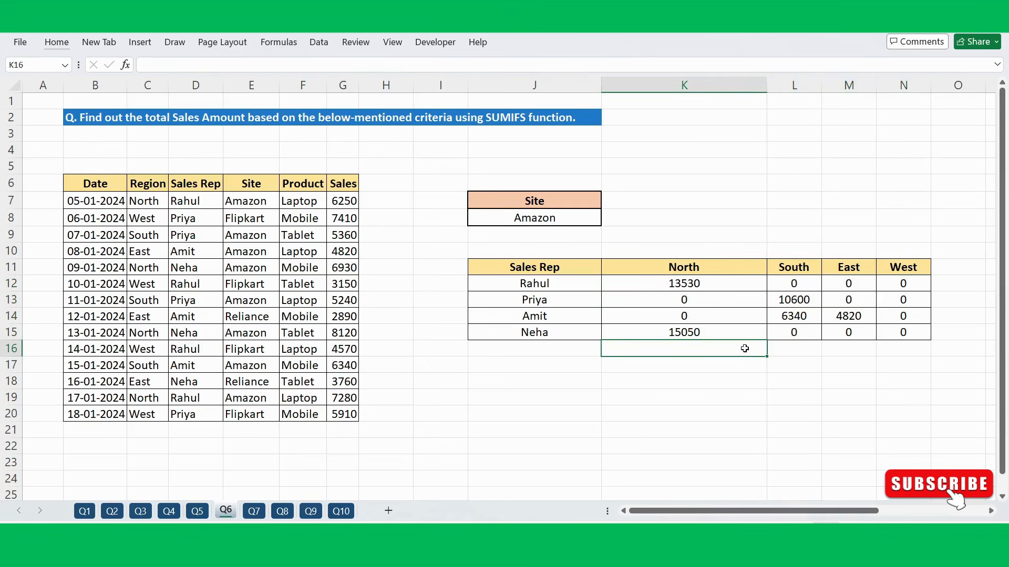
{"action": "left_click", "coordinate": [658, 386]}
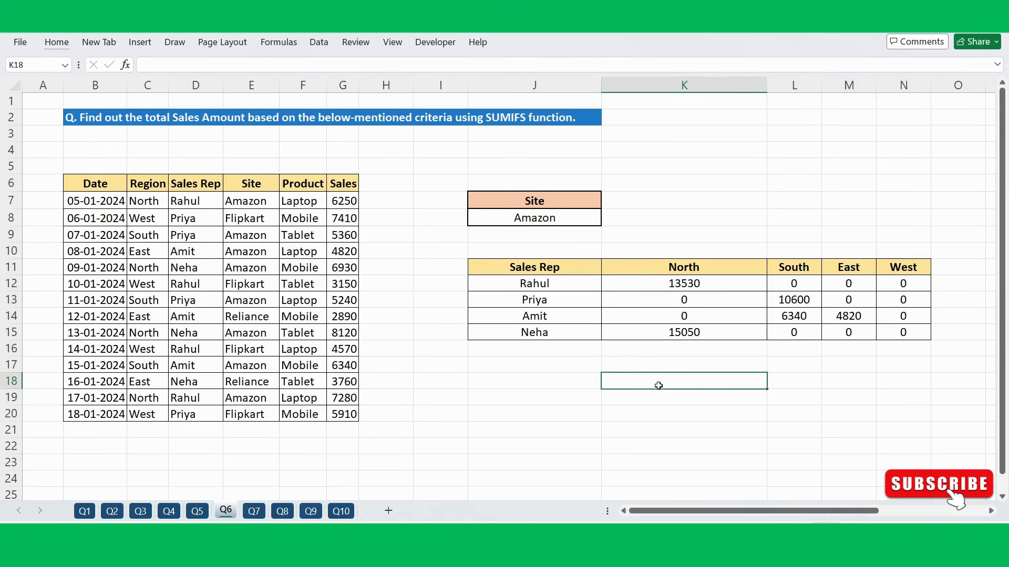
{"action": "left_click", "coordinate": [533, 385]}
{"action": "left_click", "coordinate": [440, 400]}
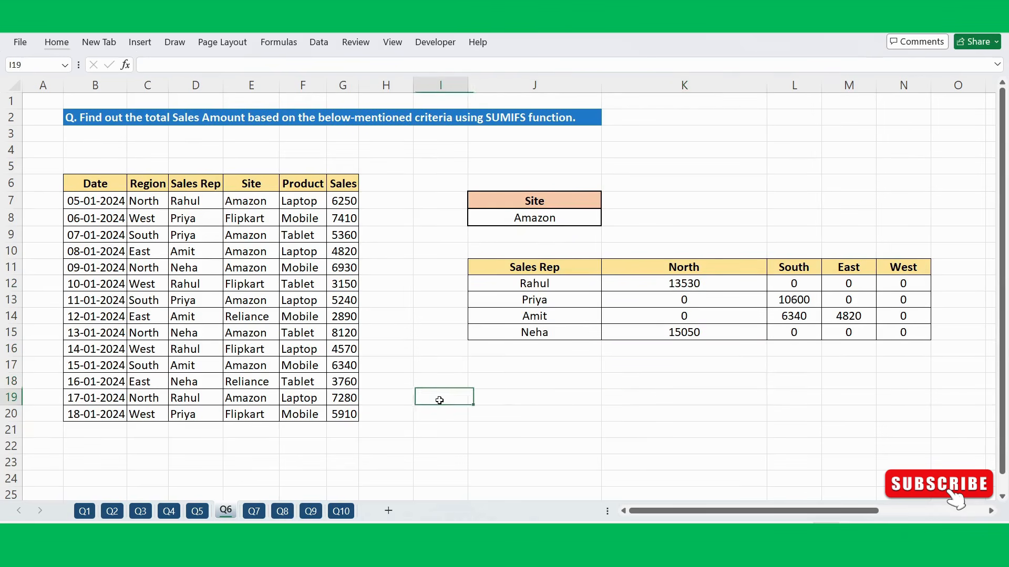
{"action": "left_click", "coordinate": [504, 386]}
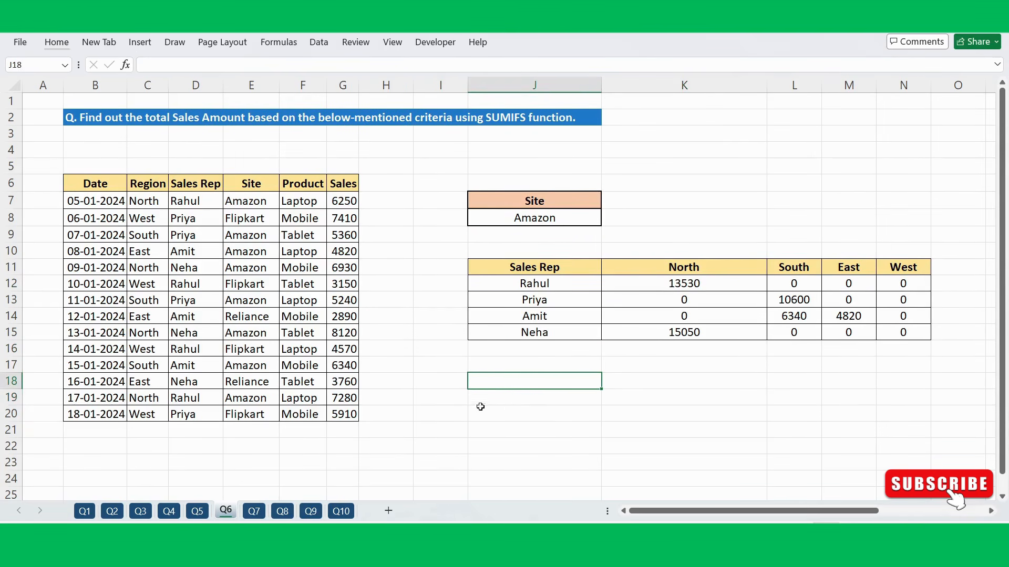
{"action": "left_click", "coordinate": [439, 401]}
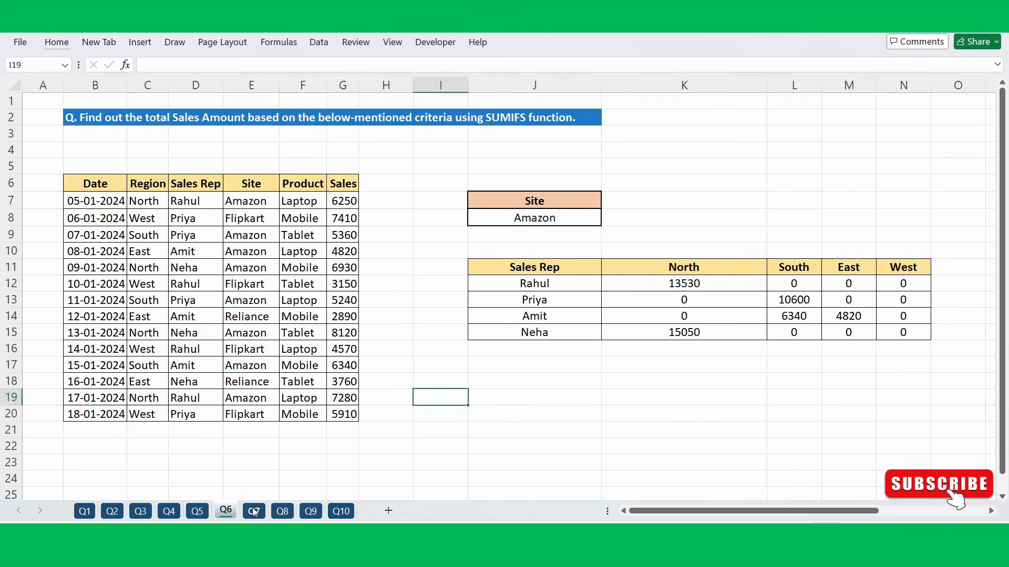
- Open the Q7 sheet and review the first Start Date, End Date and Total Revenue cells in J9:L9
{"action": "left_click", "coordinate": [254, 511]}
{"action": "left_click", "coordinate": [493, 341]}
{"action": "left_click", "coordinate": [576, 352]}
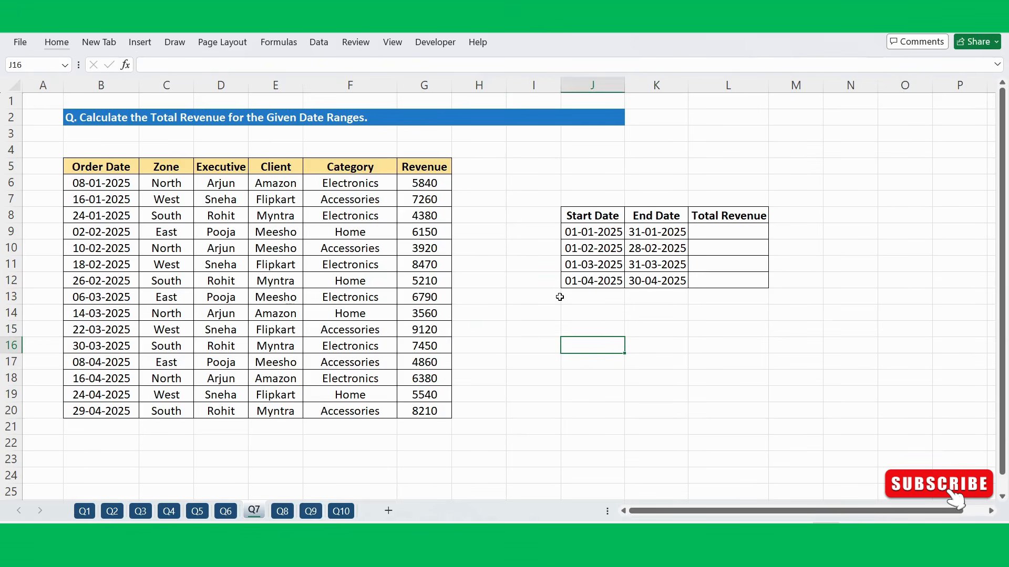
{"action": "left_click", "coordinate": [532, 324]}
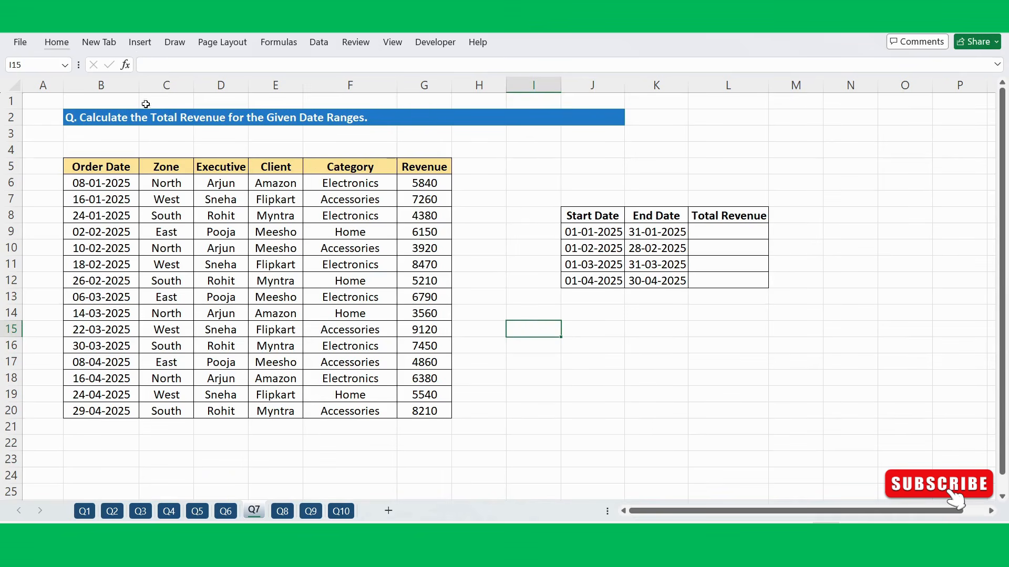
{"action": "left_click", "coordinate": [600, 232]}
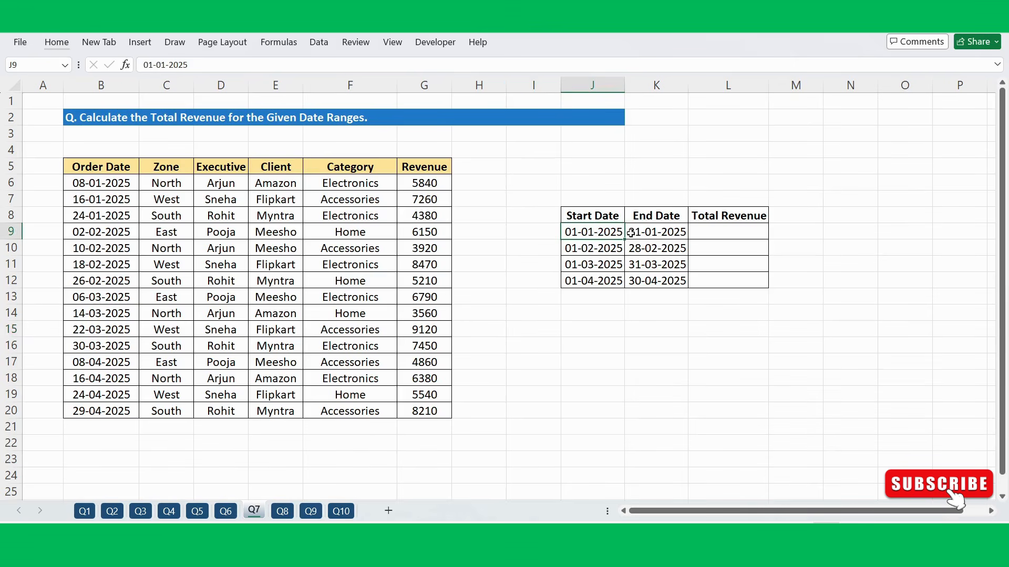
{"action": "left_click", "coordinate": [655, 232]}
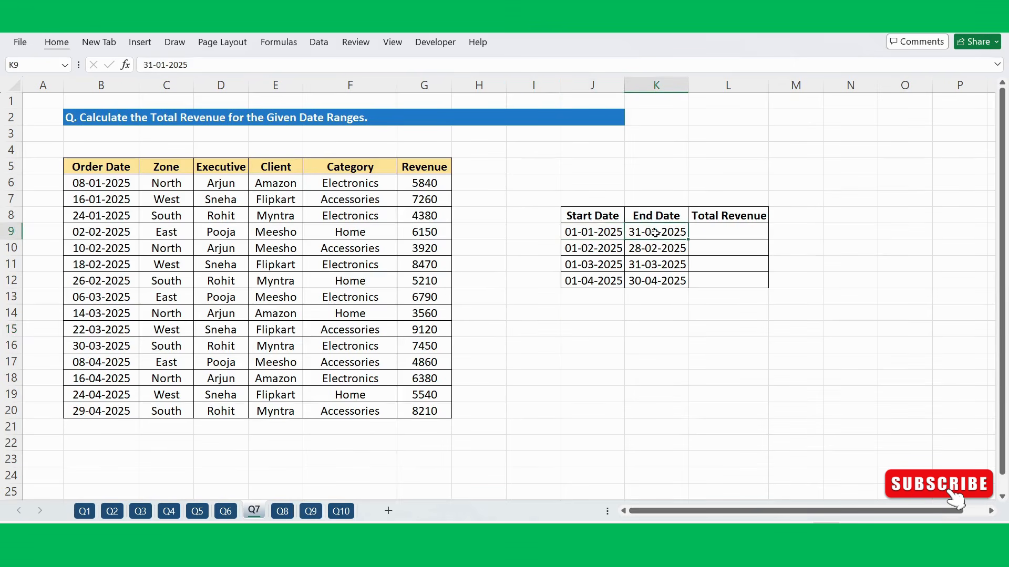
{"action": "left_click", "coordinate": [717, 229]}
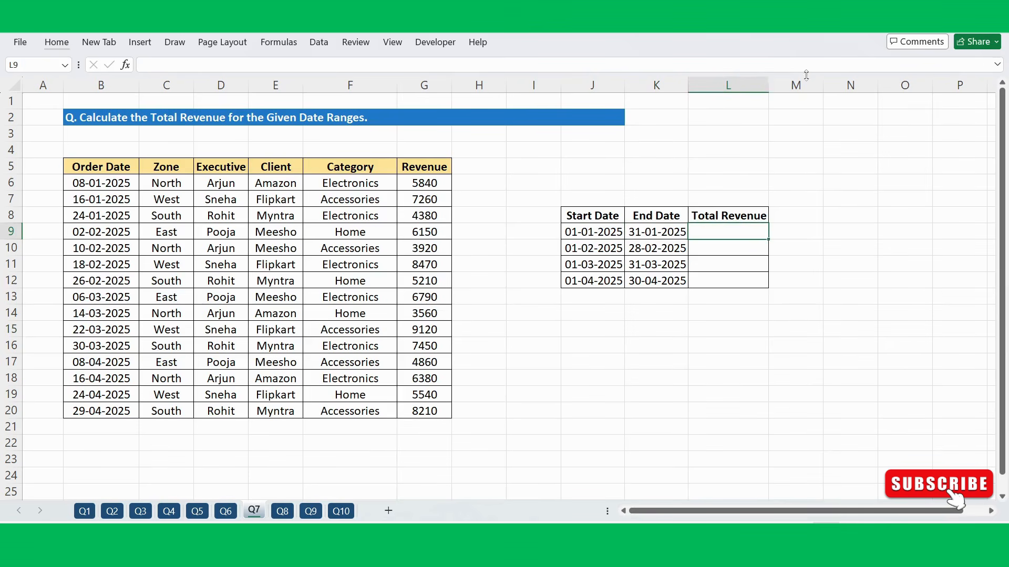
- Widen the Total Revenue column L and centre-align cells L8:L12
{"action": "left_click_drag", "start_coordinate": [768, 85], "coordinate": [891, 85]}
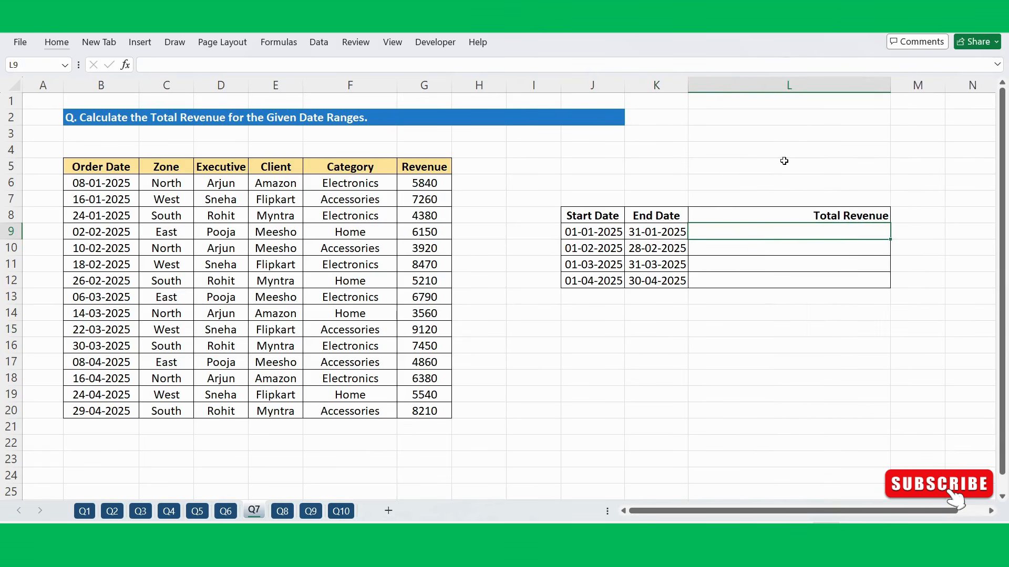
{"action": "left_click_drag", "start_coordinate": [777, 213], "coordinate": [772, 288]}
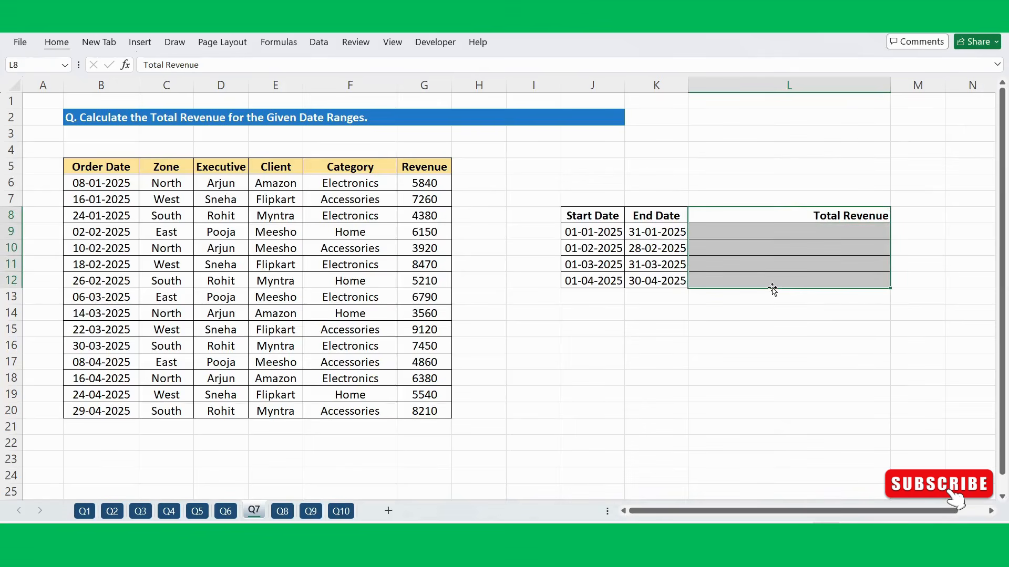
{"action": "left_click", "coordinate": [64, 42]}
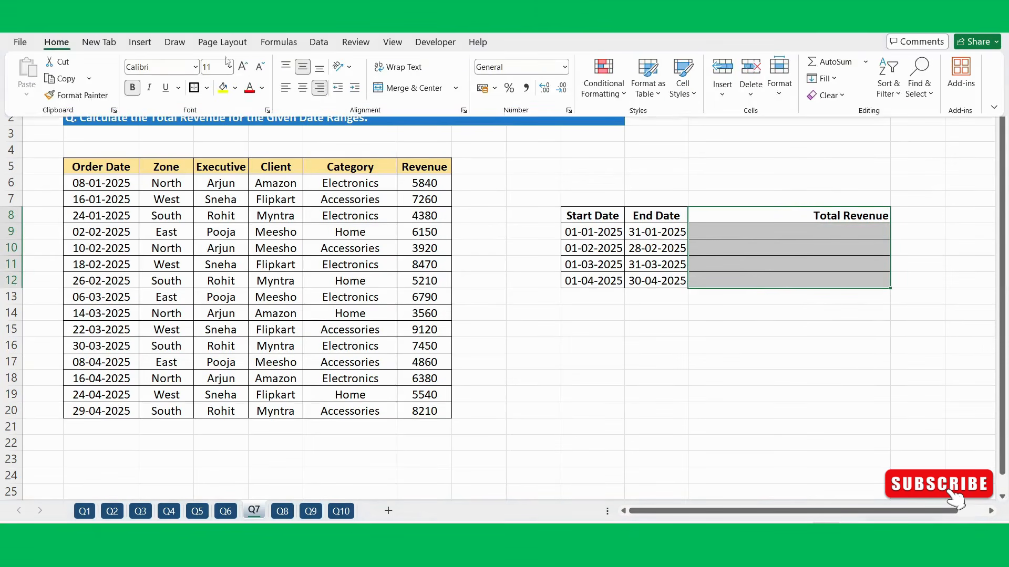
{"action": "left_click", "coordinate": [302, 88]}
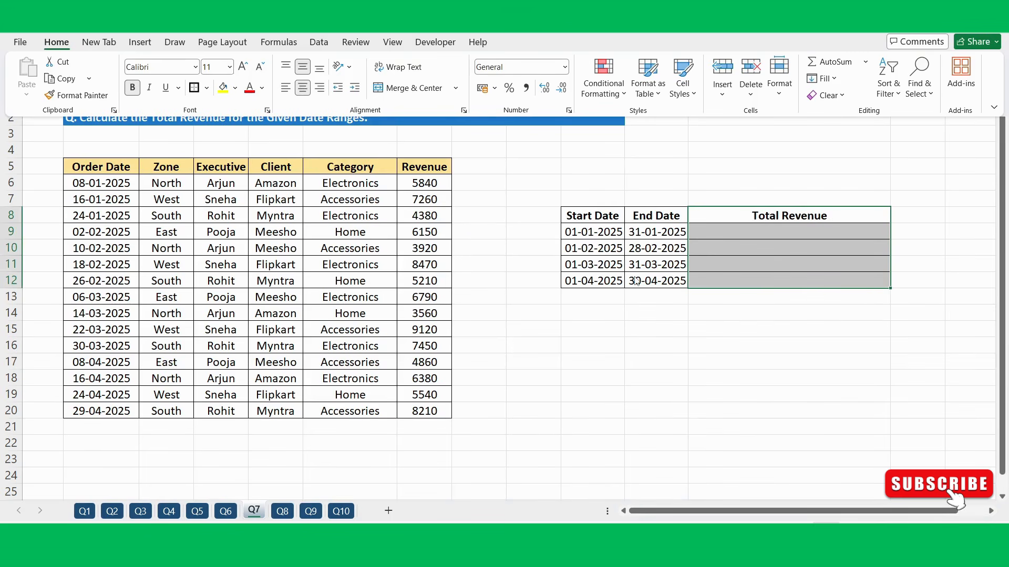
{"action": "left_click", "coordinate": [634, 320]}
{"action": "left_click", "coordinate": [716, 330]}
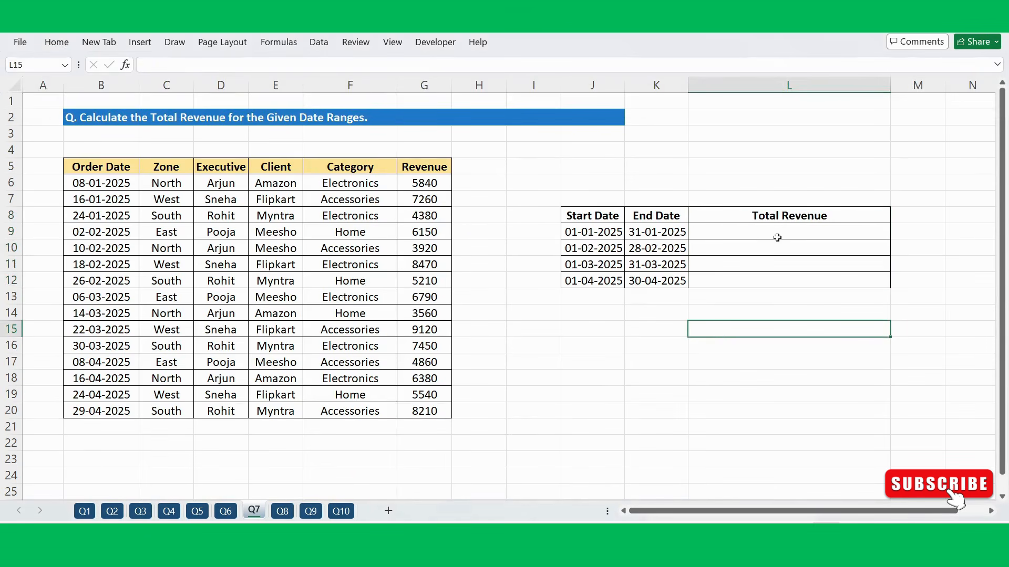
{"action": "left_click", "coordinate": [775, 233]}
{"action": "left_click_drag", "start_coordinate": [890, 86], "coordinate": [920, 89]}
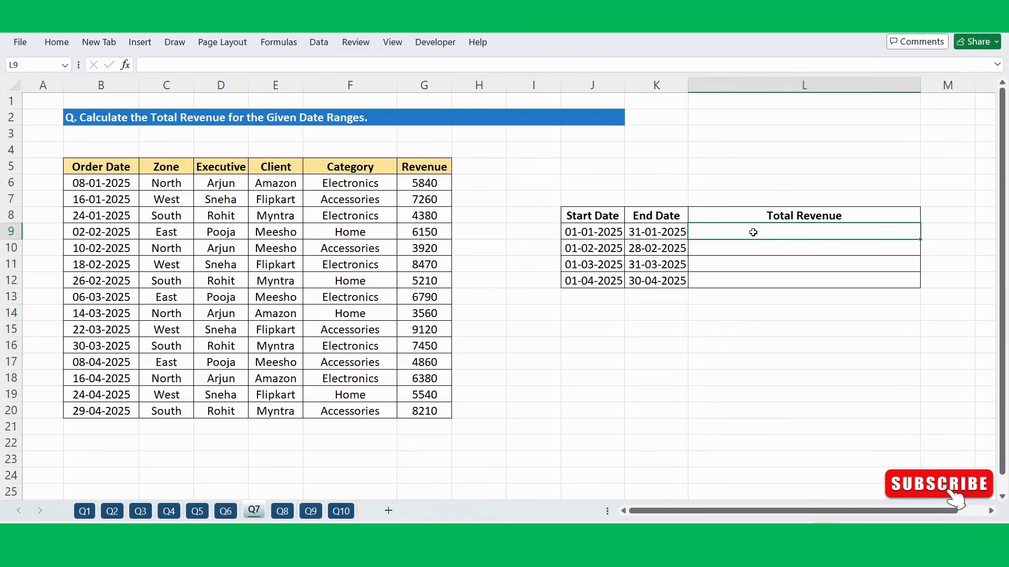
- Start a SUMIFS formula in L9 with the Revenue values $G$6:$G$20 as the absolute sum range
{"action": "type", "text": "=sumif"}
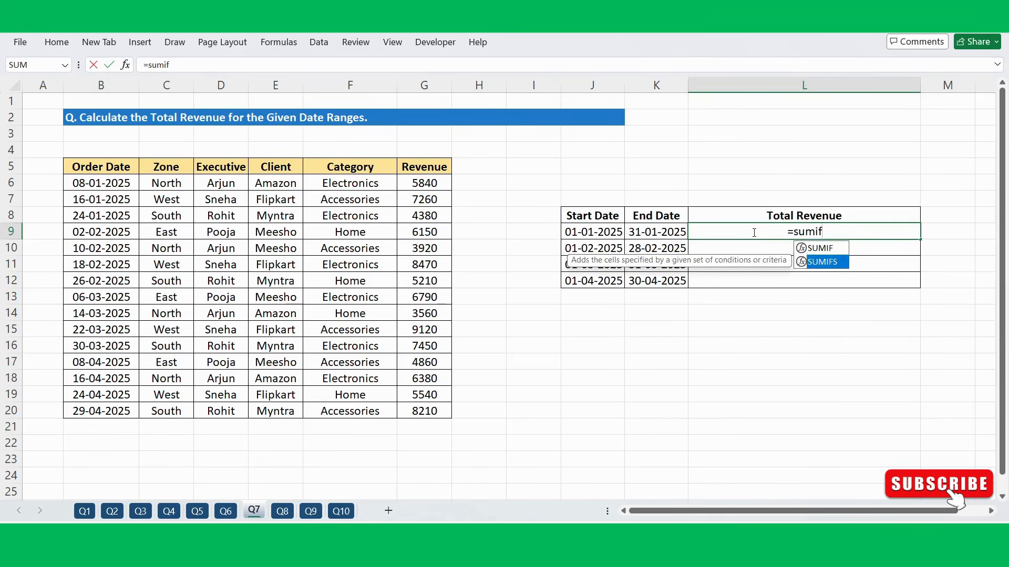
{"action": "key", "text": "Tab"}
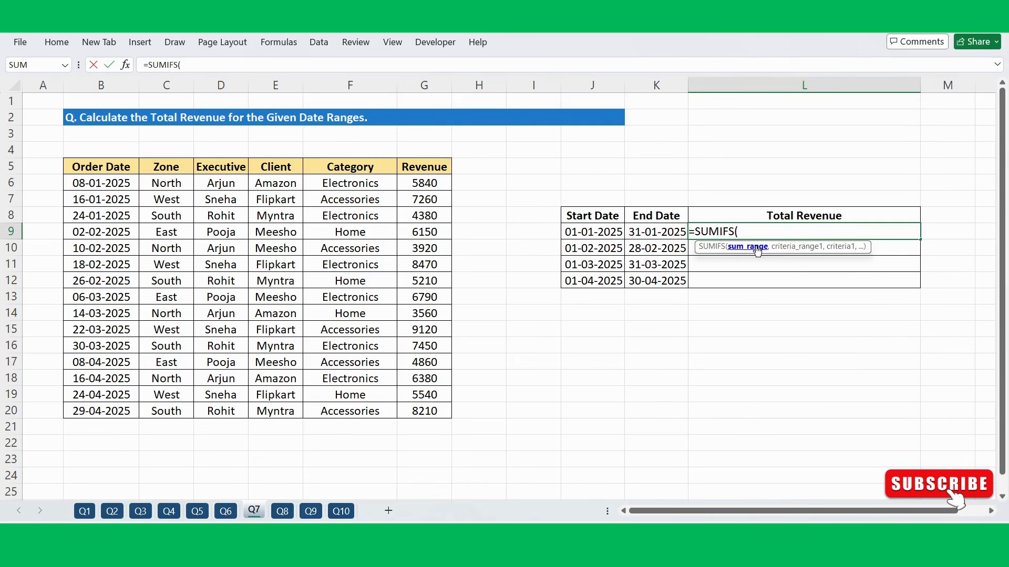
{"action": "left_click_drag", "start_coordinate": [438, 181], "coordinate": [438, 412]}
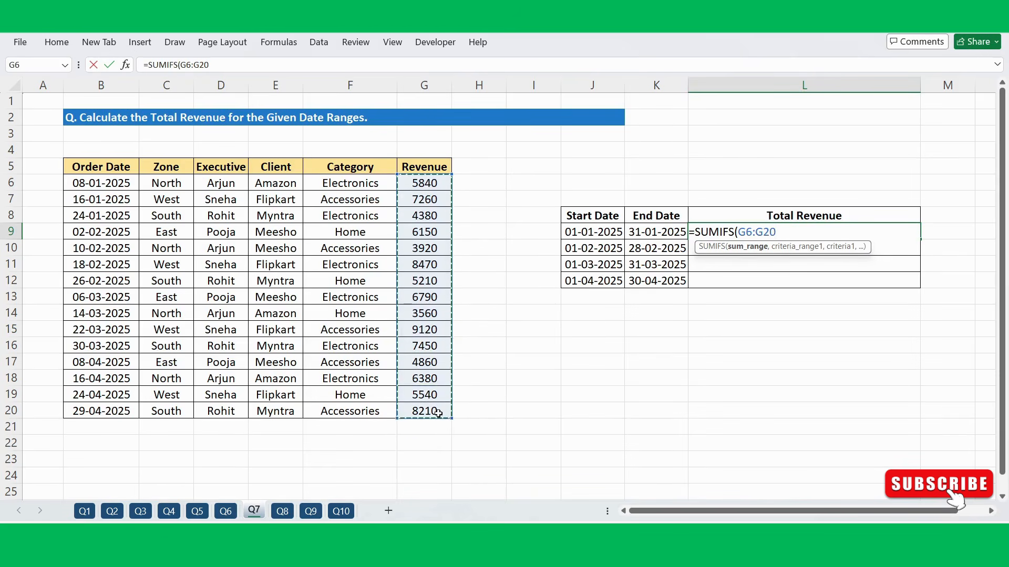
{"action": "key", "text": "F4"}
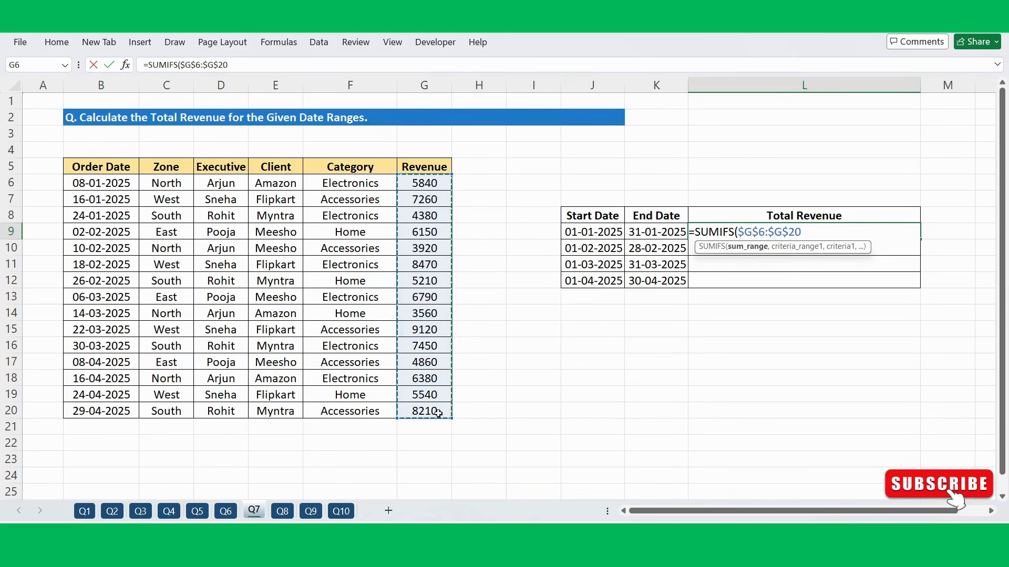
{"action": "type", "text": "."}
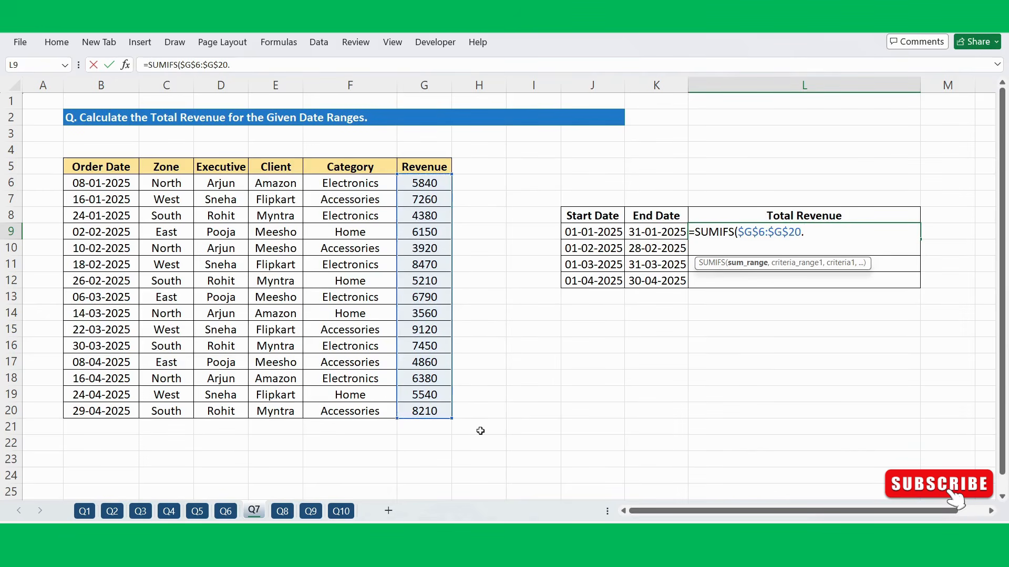
{"action": "key", "text": "BackSpace"}
{"action": "type", "text": ","}
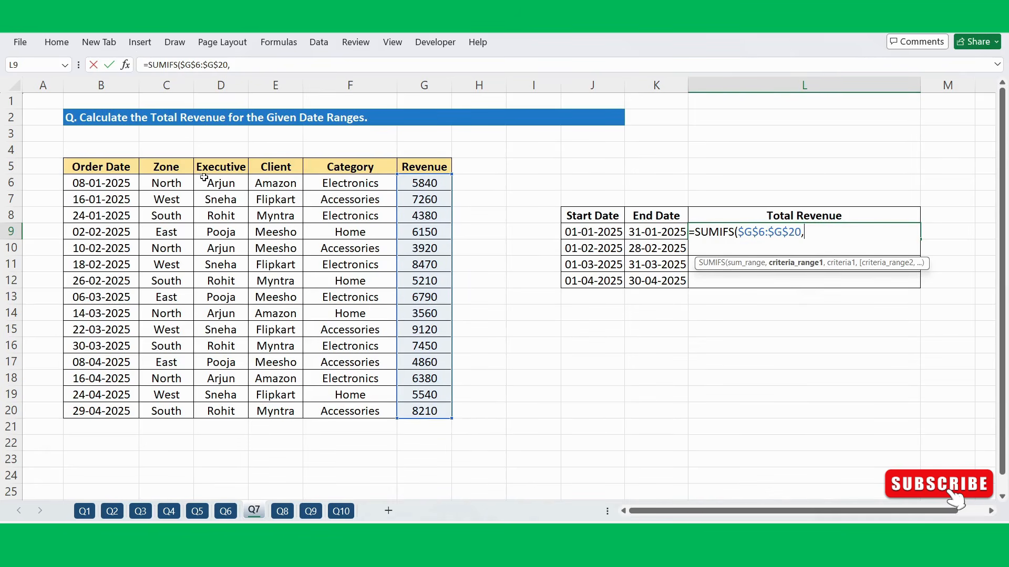
- Add the first SUMIFS condition in L9, matching order dates $B$6:$B$20 against ">="&J9
{"action": "left_click_drag", "start_coordinate": [117, 182], "coordinate": [118, 405]}
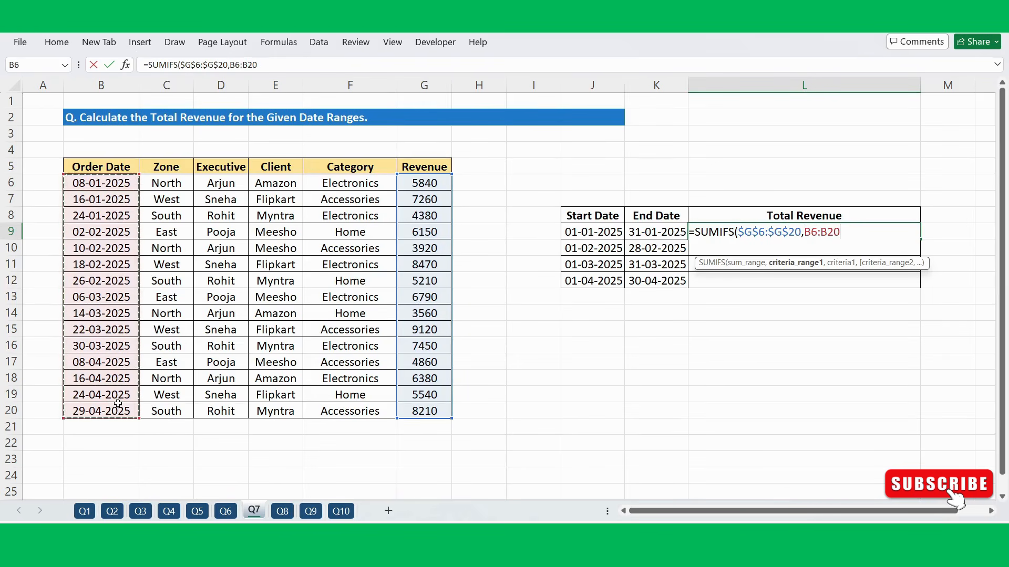
{"action": "key", "text": "F4"}
{"action": "type", "text": "."}
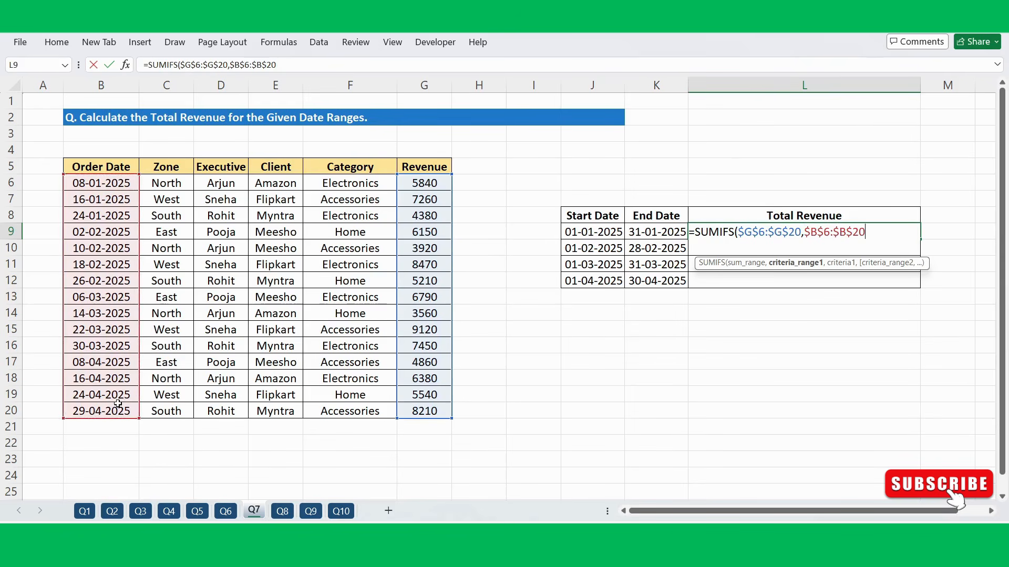
{"action": "type", "text": ","}
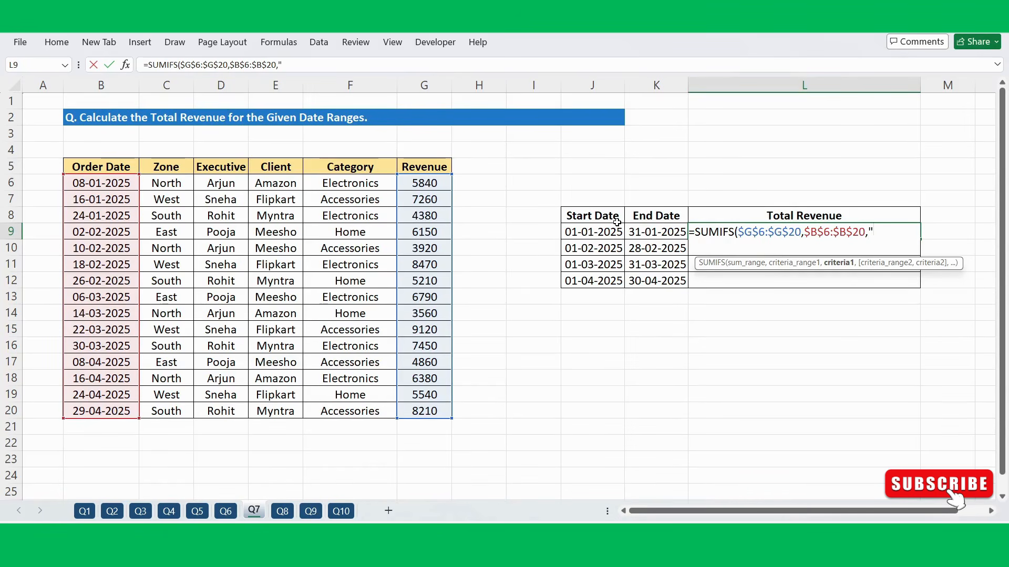
{"action": "type", "text": "\">"}
{"action": "type", "text": "&"}
{"action": "left_click", "coordinate": [594, 229]}
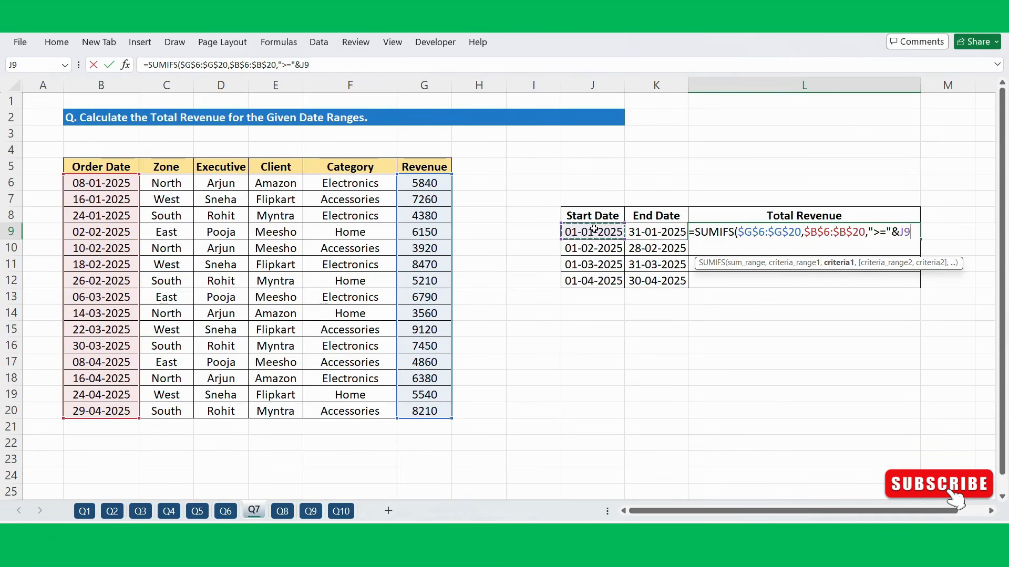
{"action": "type", "text": ","}
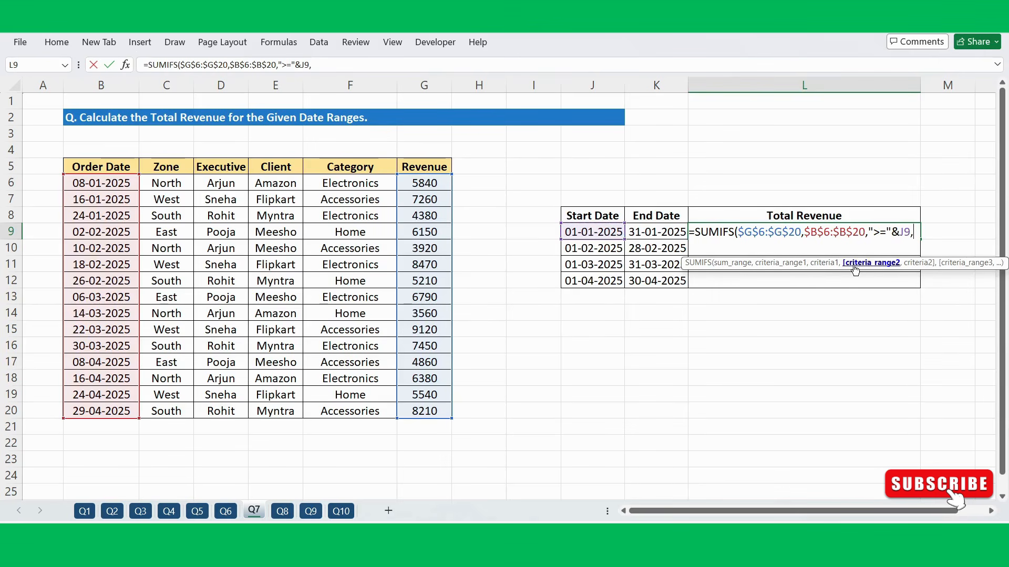
- Add the second condition, order dates $B$6:$B$20 against "<="&K9, and complete the SUMIFS formula in L9
{"action": "left_click_drag", "start_coordinate": [113, 183], "coordinate": [117, 408]}
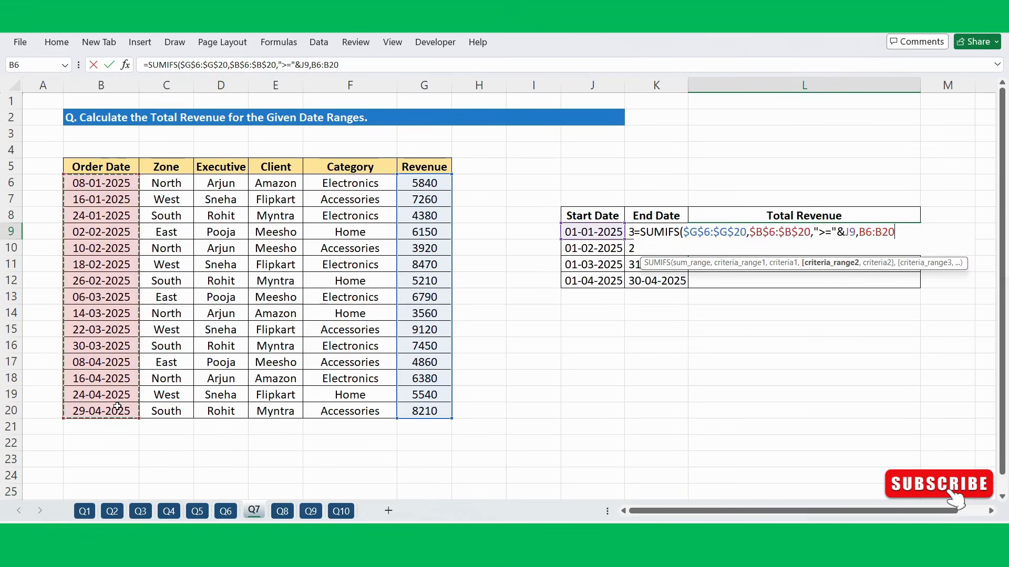
{"action": "key", "text": "F4"}
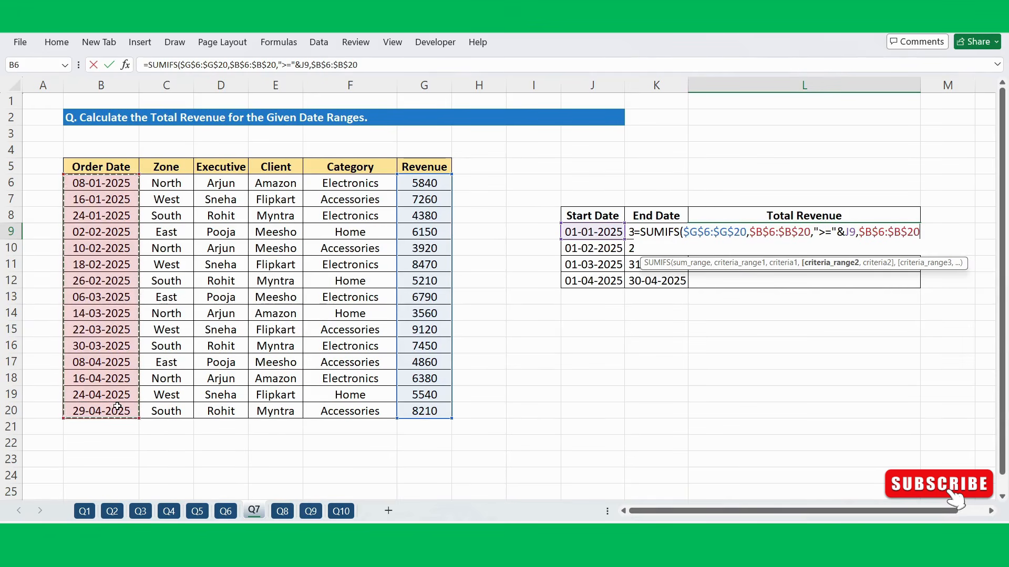
{"action": "type", "text": ",\"<="}
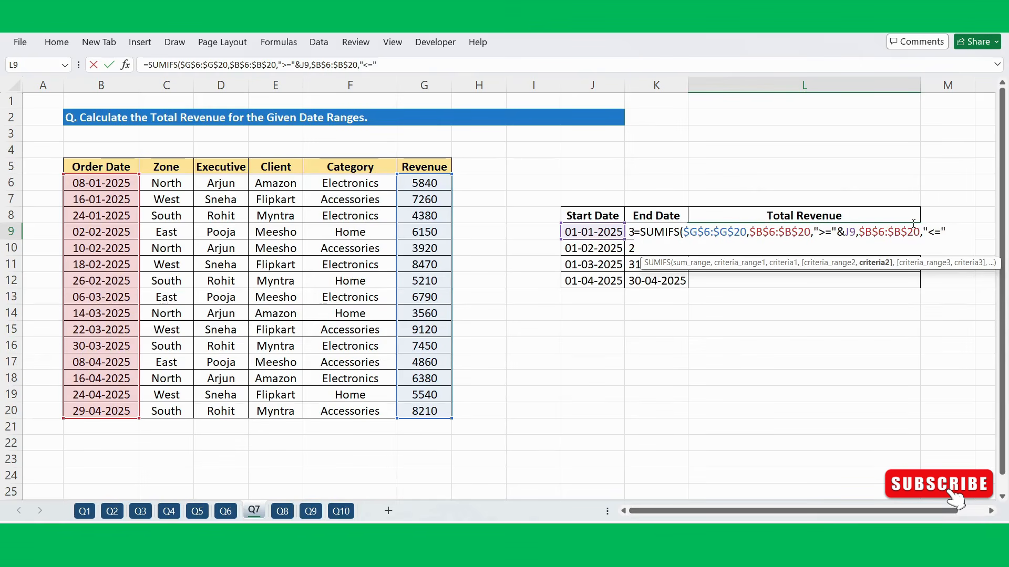
{"action": "type", "text": "\"&"}
{"action": "left_click", "coordinate": [675, 282]}
{"action": "key", "text": "Up"}
{"action": "key", "text": "Up"}
{"action": "key", "text": "Up"}
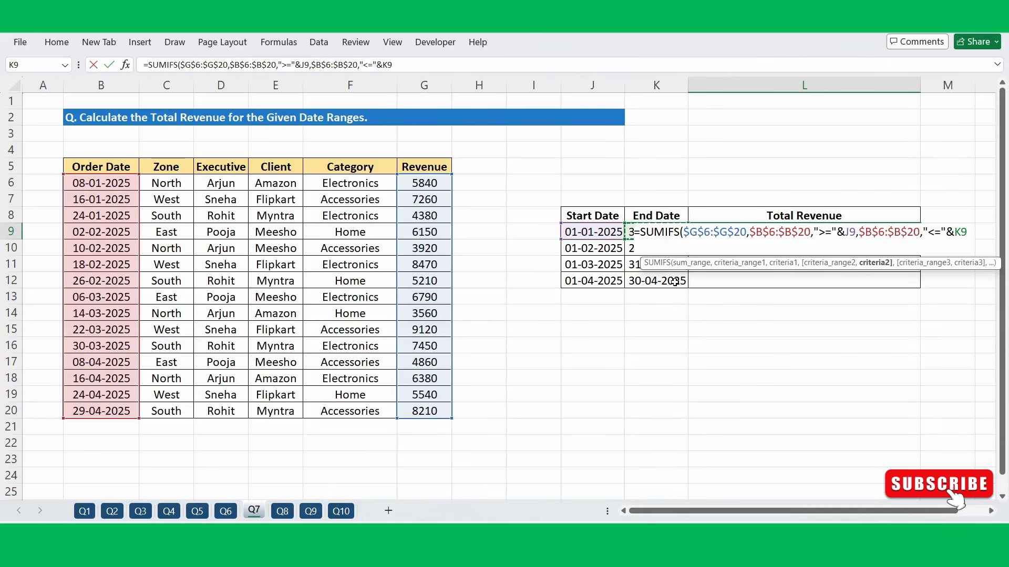
{"action": "type", "text": ")"}
{"action": "key", "text": "Return"}
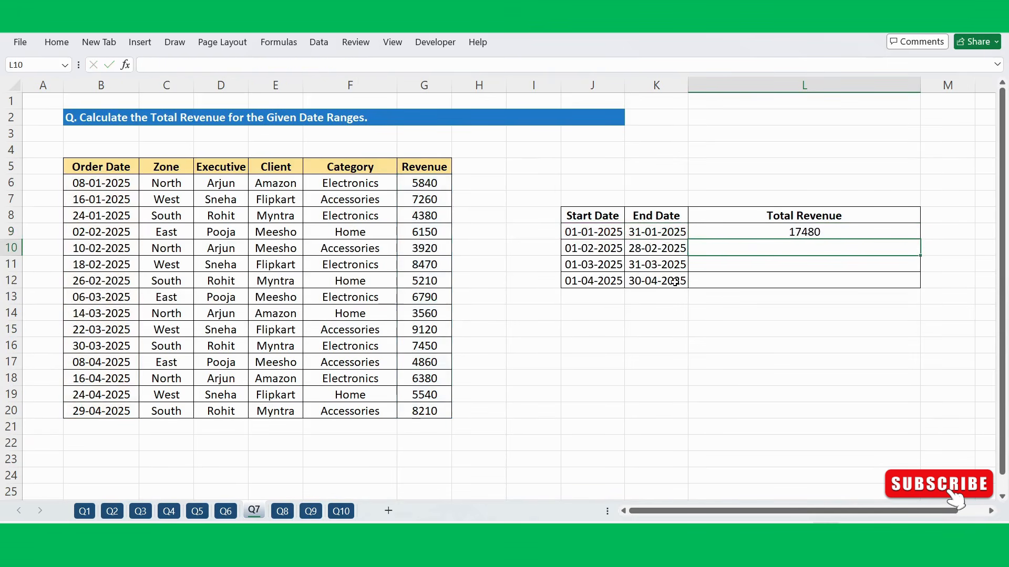
- Fill the SUMIFS formula from L9 down to L12 and inspect the ranges and criteria referenced in L9
{"action": "left_click_drag", "start_coordinate": [850, 231], "coordinate": [840, 282]}
{"action": "key", "text": "ctrl+d"}
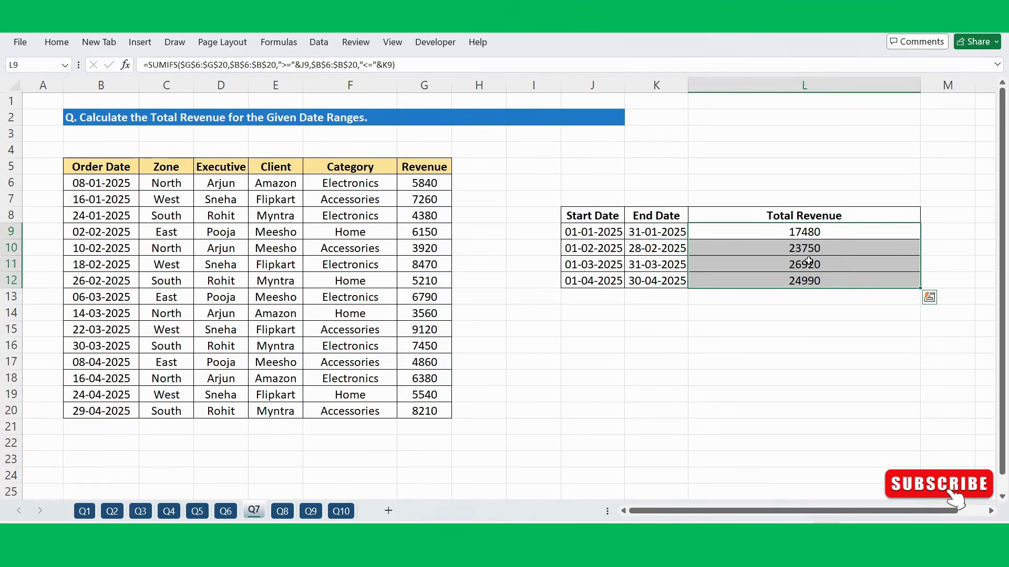
{"action": "scroll", "coordinate": [809, 259], "scroll_direction": "right", "scroll_amount": 3}
{"action": "left_click", "coordinate": [735, 236]}
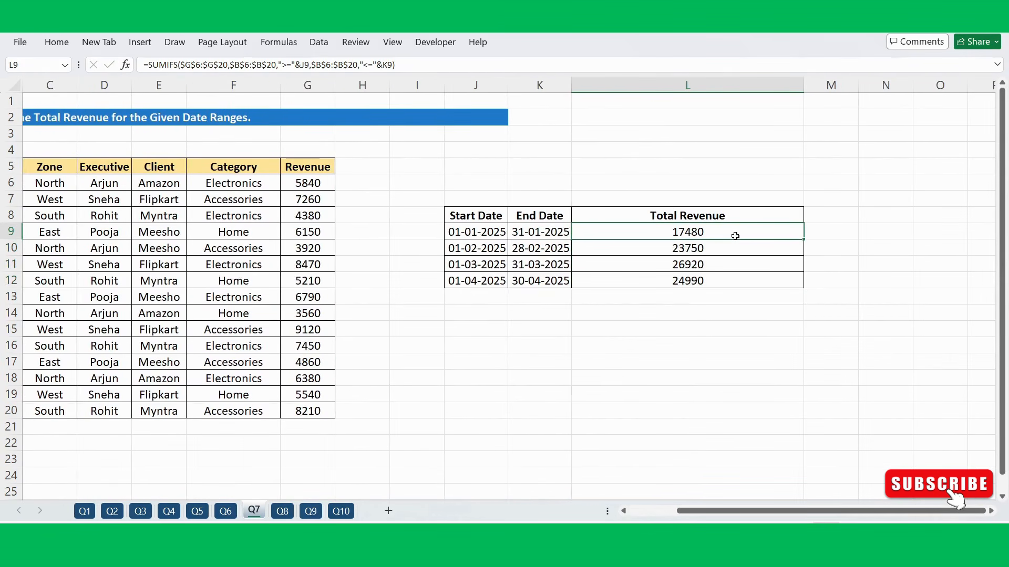
{"action": "key", "text": "F2"}
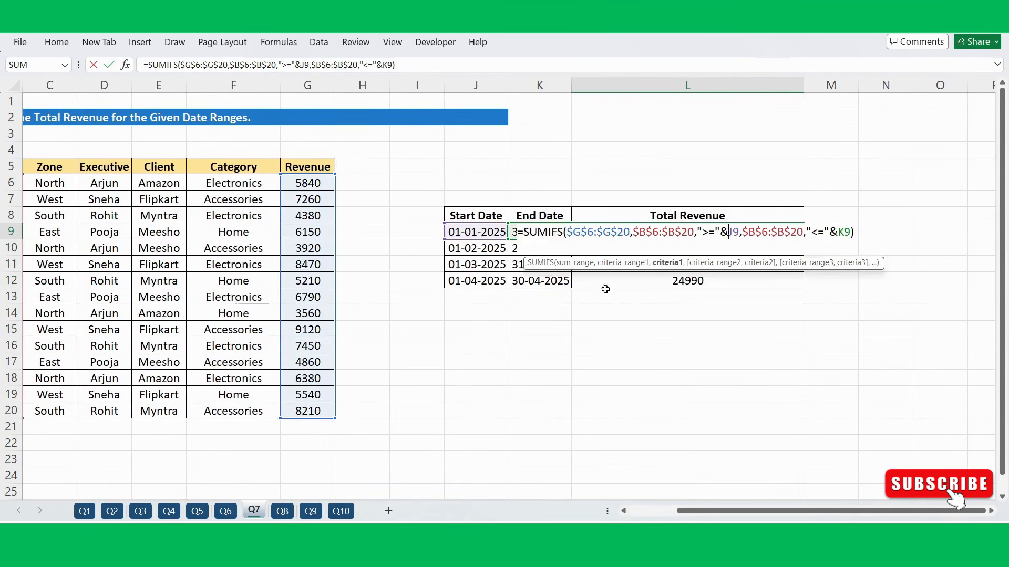
{"action": "key", "text": "Return"}
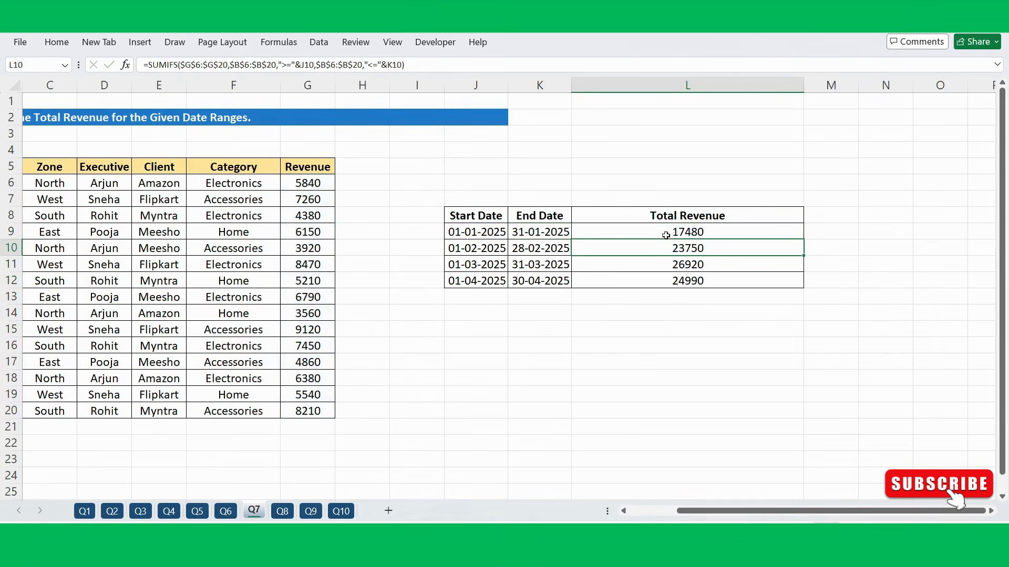
{"action": "left_click", "coordinate": [656, 218]}
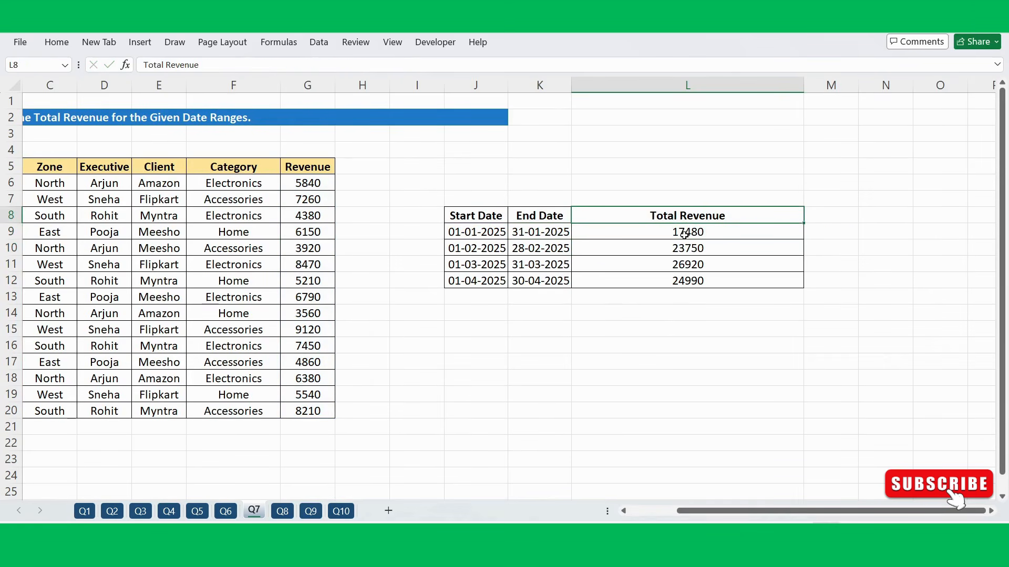
- Widen column L and bold the Total Revenue results in L9:L12 on the Q7 sheet
{"action": "left_click_drag", "start_coordinate": [804, 84], "coordinate": [838, 84]}
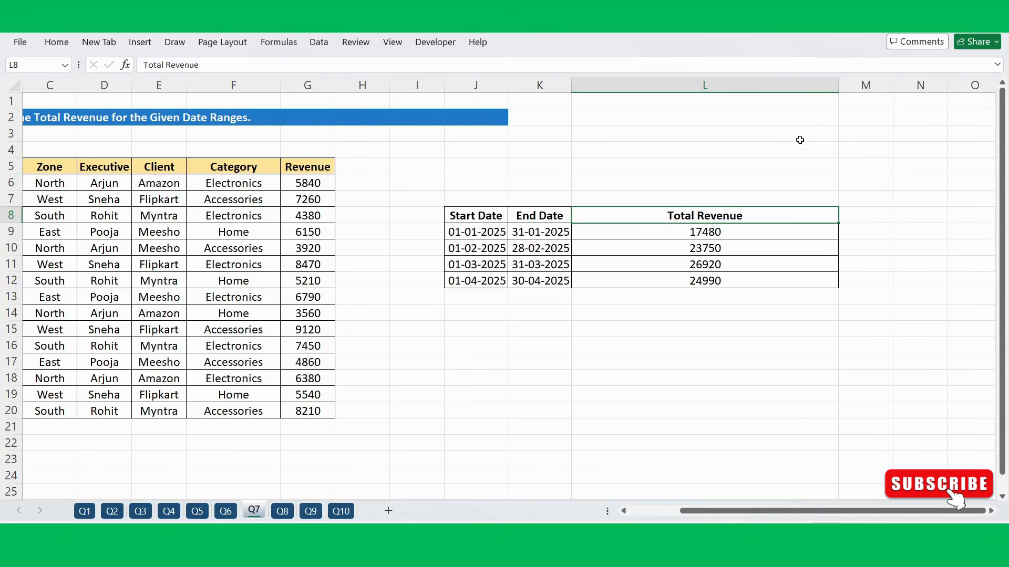
{"action": "scroll", "coordinate": [700, 233], "scroll_direction": "left", "scroll_amount": 2}
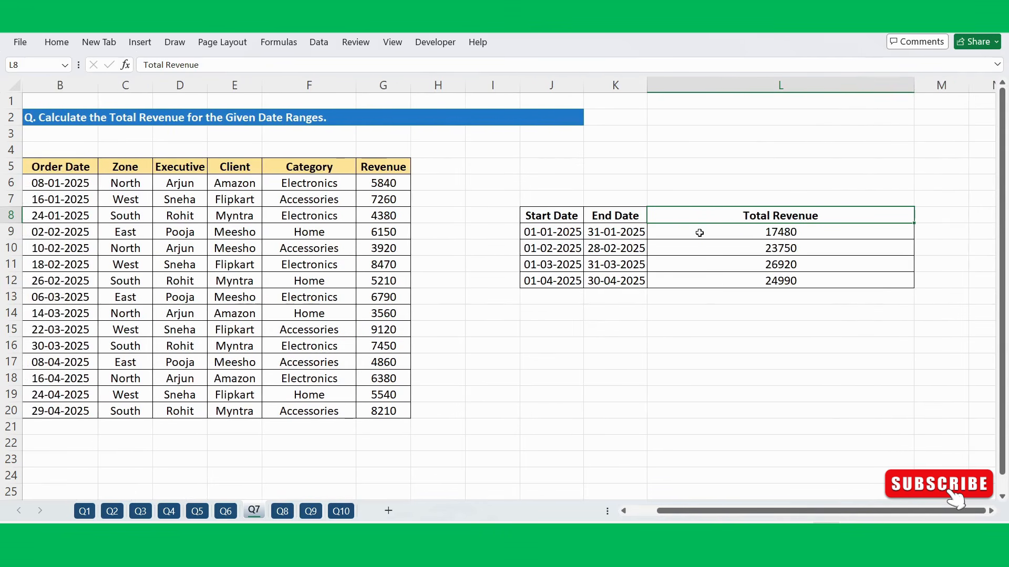
{"action": "left_click", "coordinate": [735, 231]}
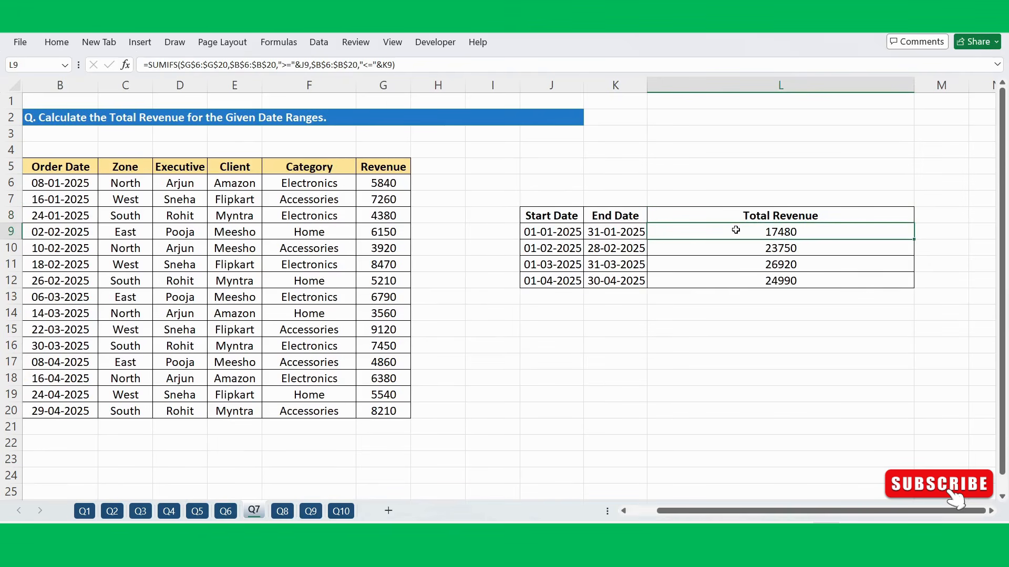
{"action": "left_click", "coordinate": [569, 233]}
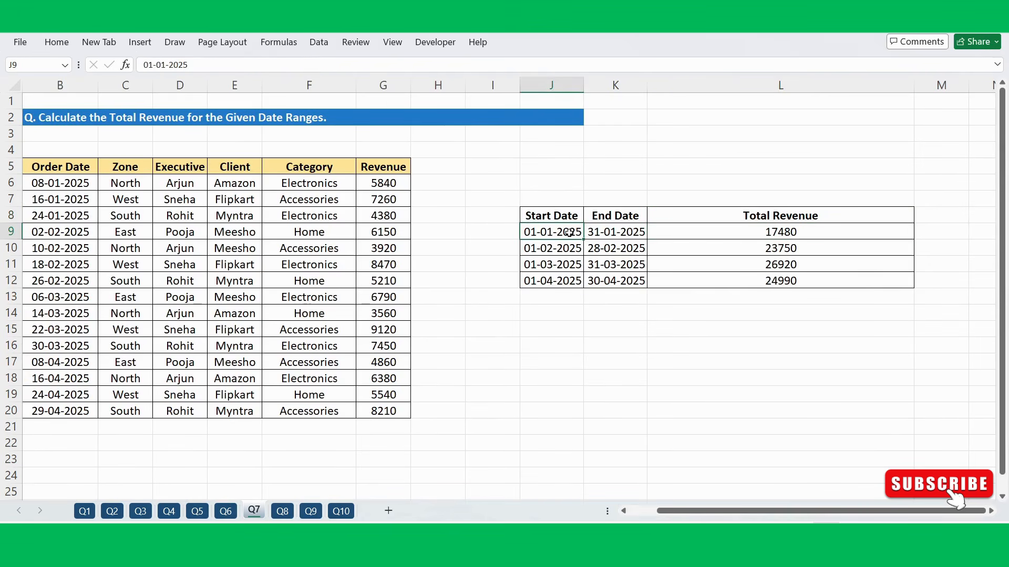
{"action": "left_click", "coordinate": [628, 236]}
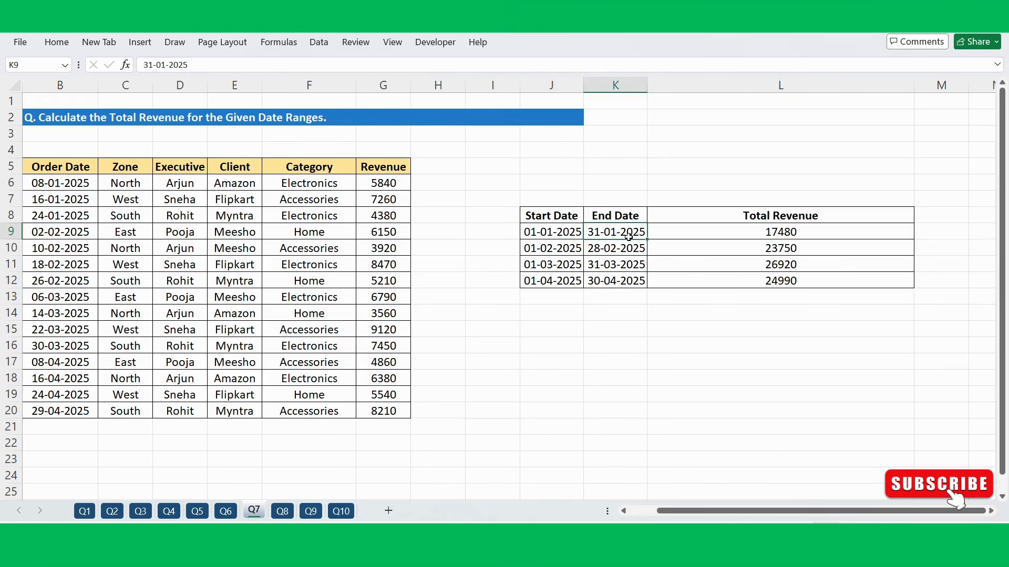
{"action": "mouse_move", "coordinate": [716, 230]}
{"action": "left_mouse_down"}
{"action": "mouse_move", "coordinate": [772, 229]}
{"action": "mouse_move", "coordinate": [778, 285]}
{"action": "left_mouse_up"}
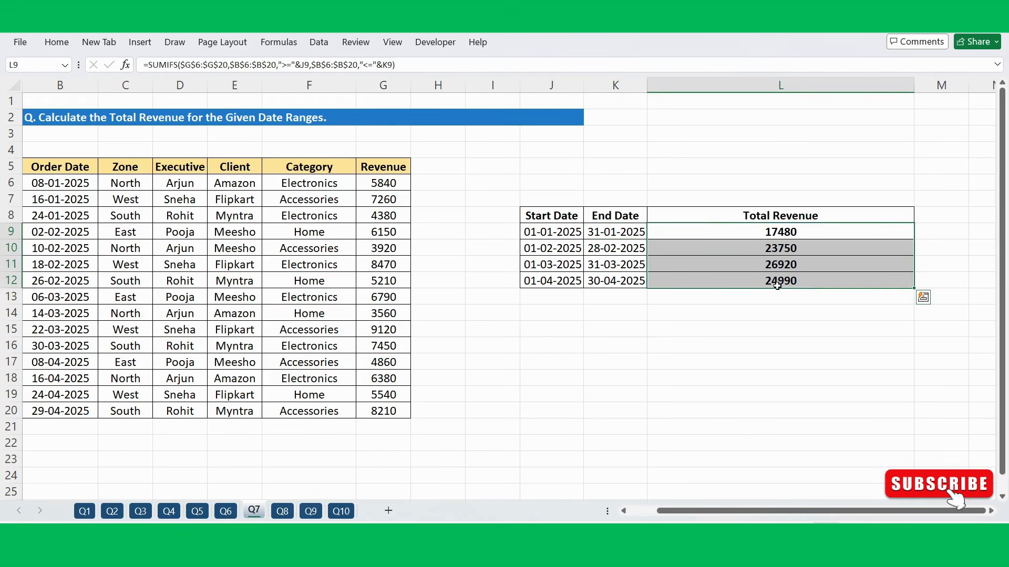
{"action": "left_click", "coordinate": [788, 309]}
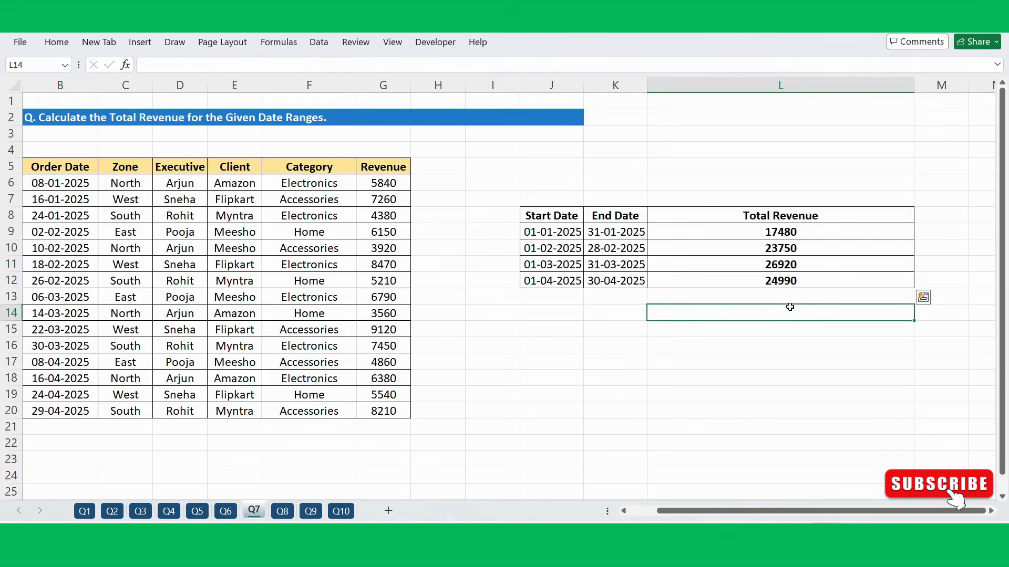
- Review the SUMIFS formulas behind the Total Revenue results in L9:L12
{"action": "left_click", "coordinate": [667, 356]}
{"action": "left_click", "coordinate": [618, 333]}
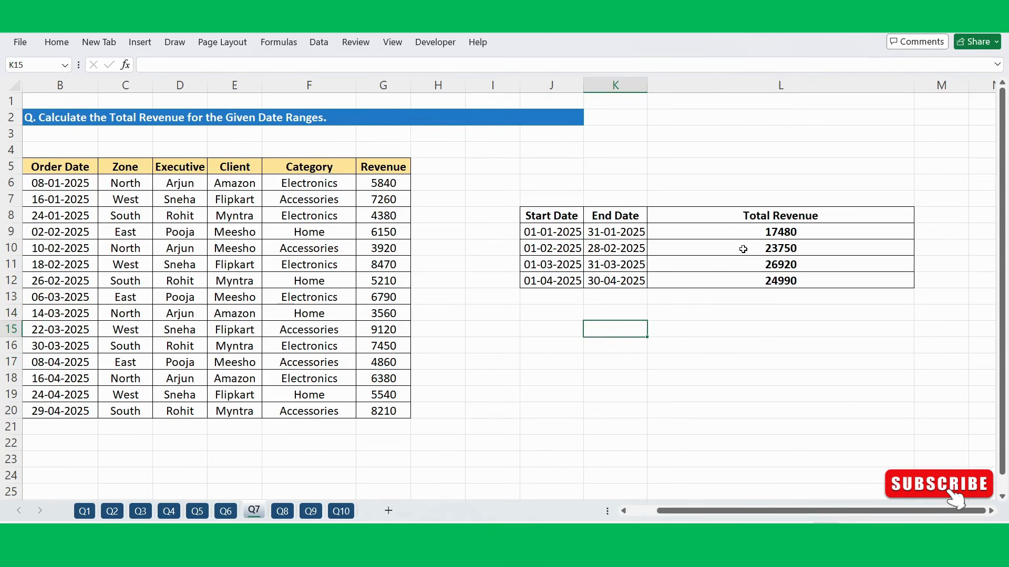
{"action": "left_click", "coordinate": [765, 233]}
{"action": "left_click", "coordinate": [744, 145]}
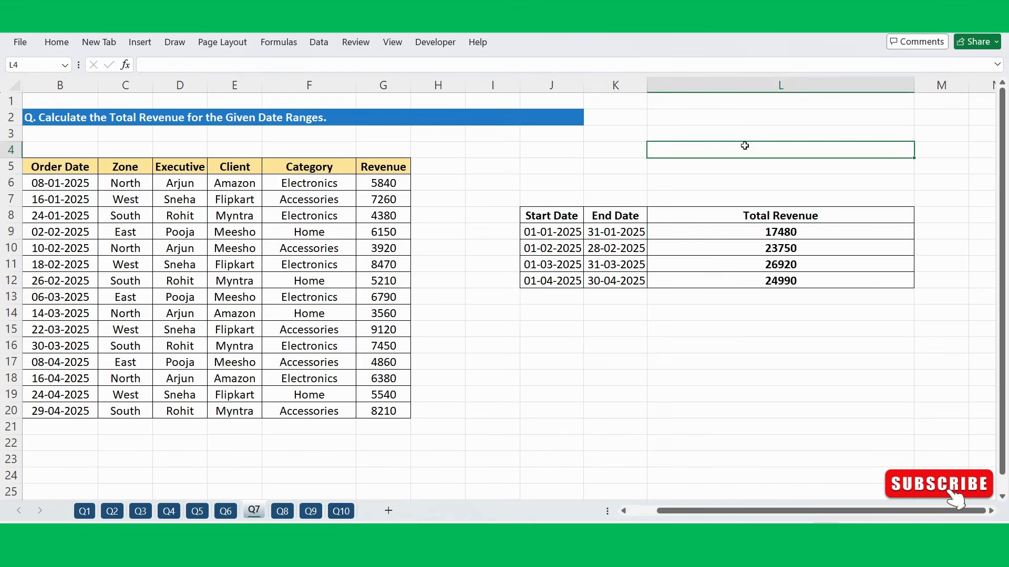
{"action": "left_click", "coordinate": [748, 162]}
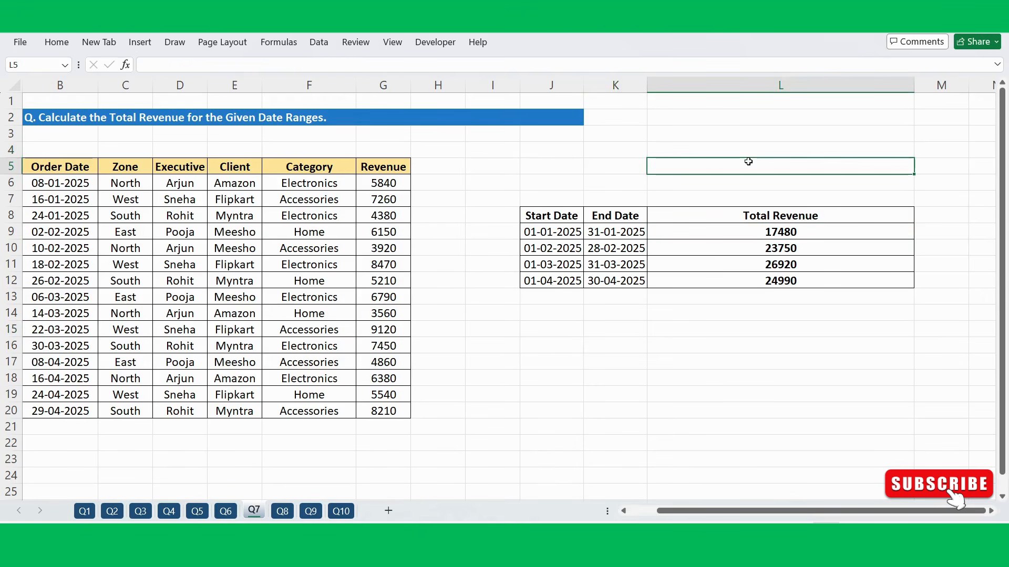
{"action": "left_click", "coordinate": [786, 216]}
{"action": "left_click", "coordinate": [796, 254]}
{"action": "left_click", "coordinate": [758, 270]}
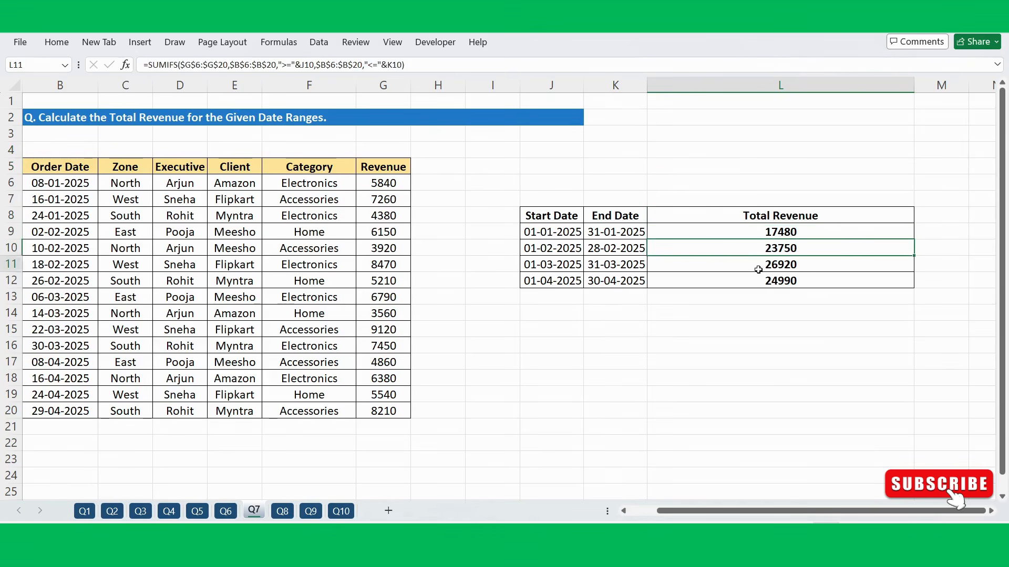
{"action": "left_click", "coordinate": [773, 278]}
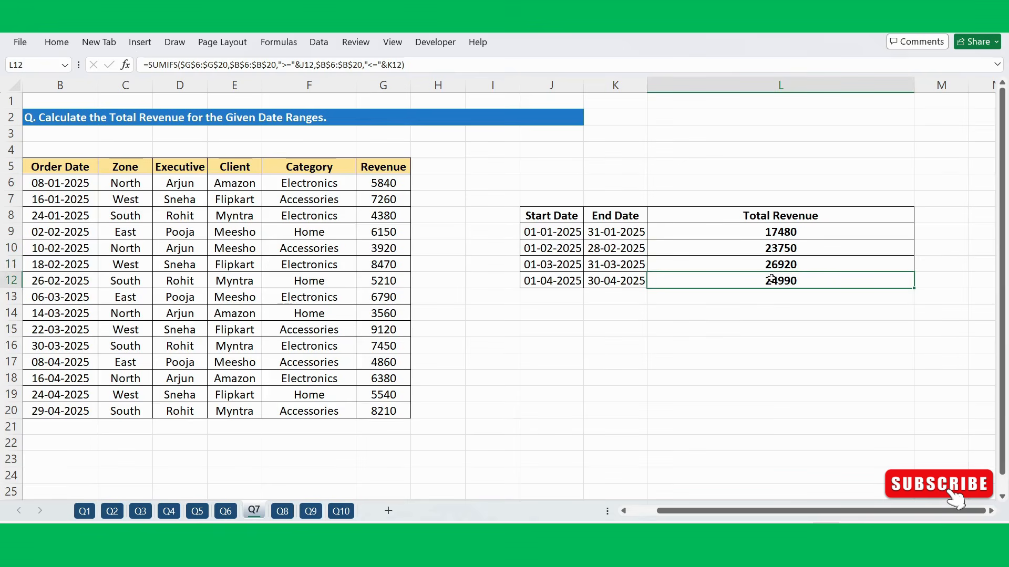
{"action": "left_click", "coordinate": [707, 325]}
{"action": "left_click", "coordinate": [604, 333]}
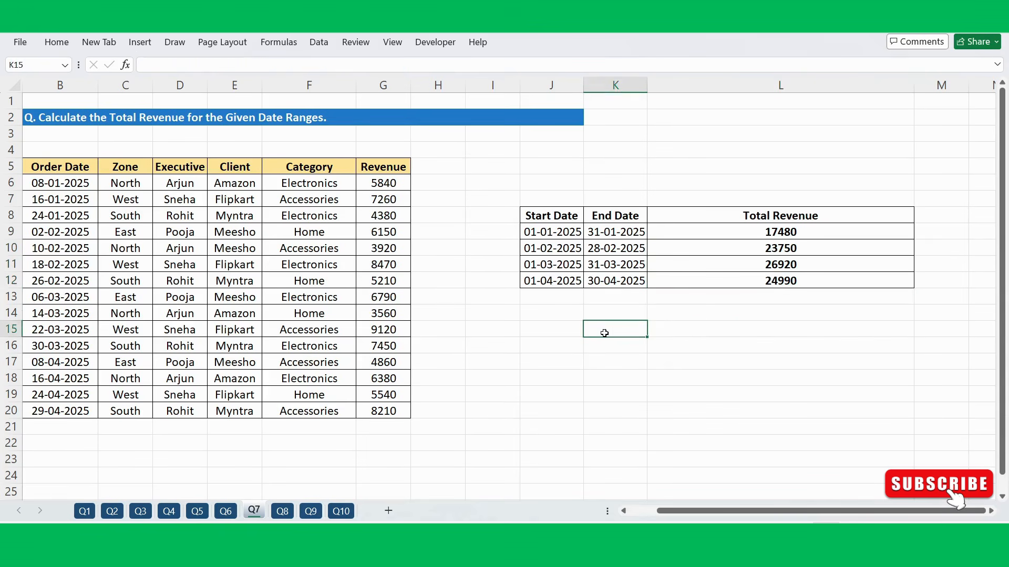
{"action": "left_click", "coordinate": [534, 355]}
{"action": "left_click", "coordinate": [577, 339]}
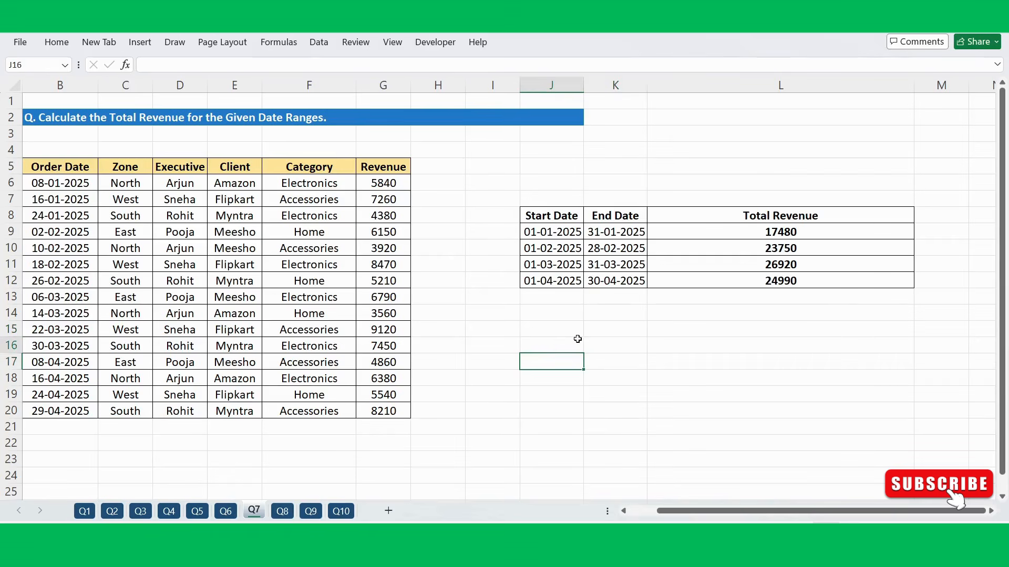
{"action": "left_click", "coordinate": [603, 345]}
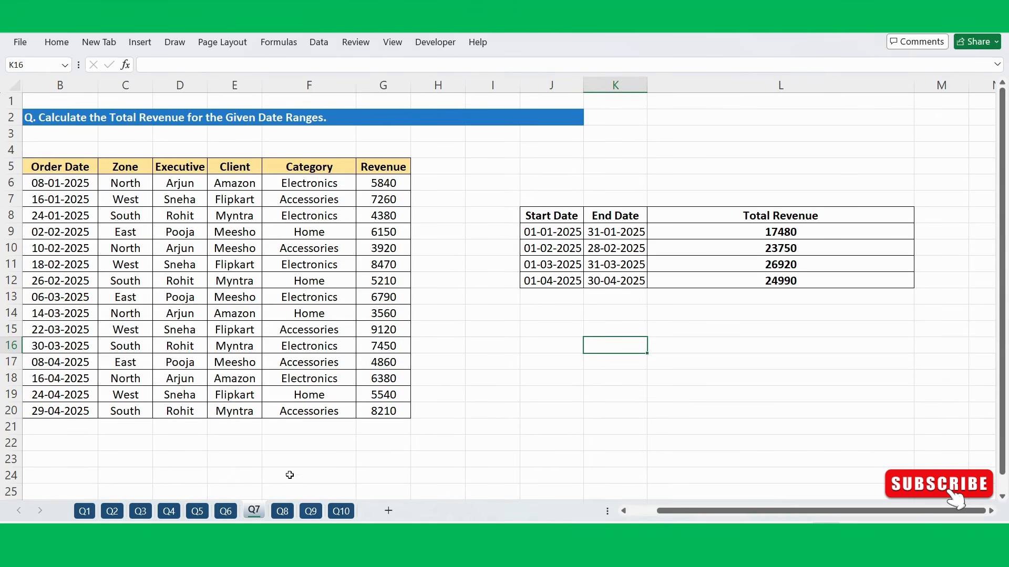
- Open the Q8 sheet and widen column C beside the list of dates
{"action": "left_click", "coordinate": [282, 511]}
{"action": "left_click", "coordinate": [360, 314]}
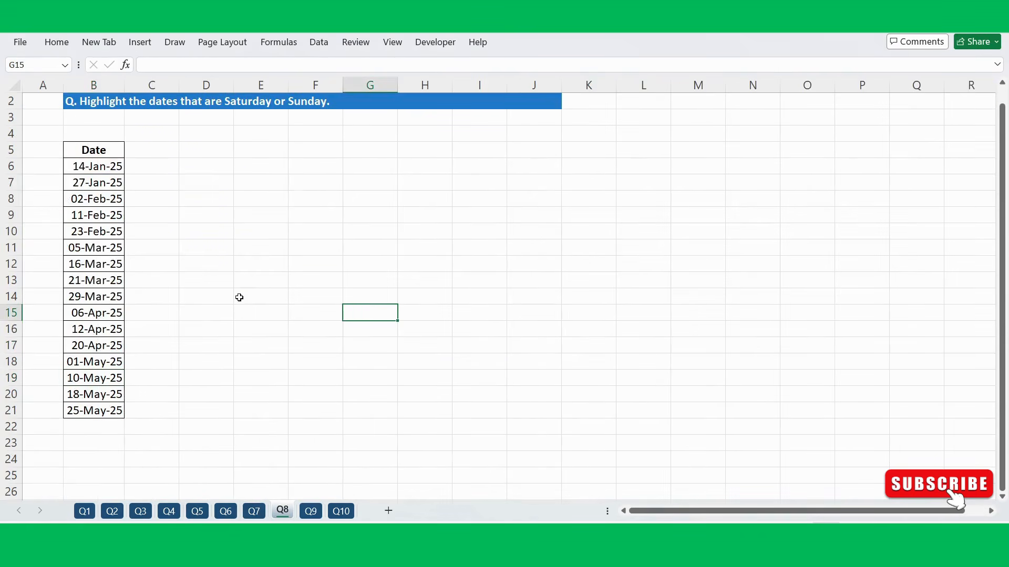
{"action": "left_click", "coordinate": [235, 296]}
{"action": "scroll", "coordinate": [253, 175], "scroll_direction": "up", "scroll_amount": 1}
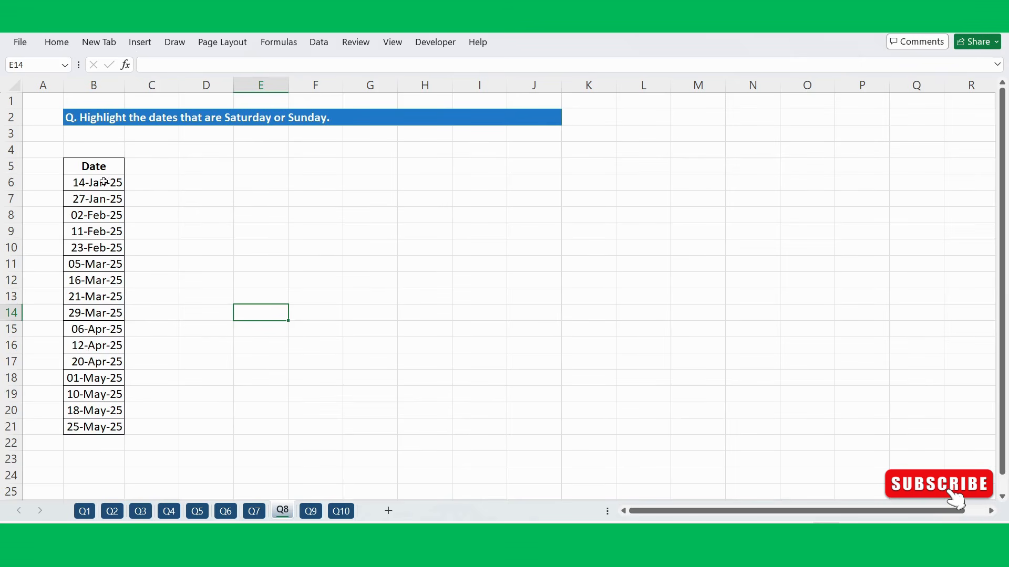
{"action": "left_click_drag", "start_coordinate": [104, 181], "coordinate": [118, 419]}
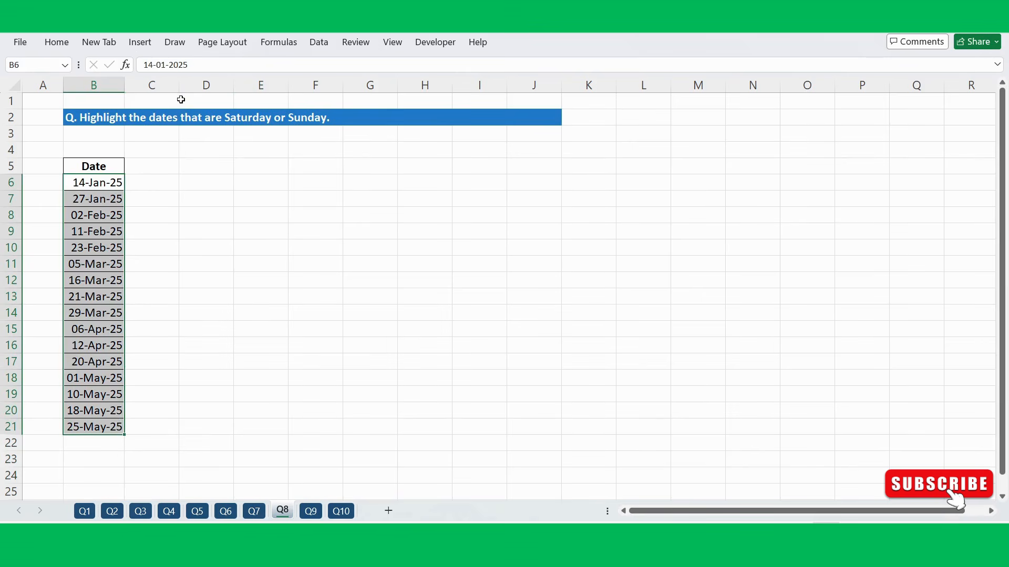
{"action": "left_click_drag", "start_coordinate": [179, 85], "coordinate": [205, 85]}
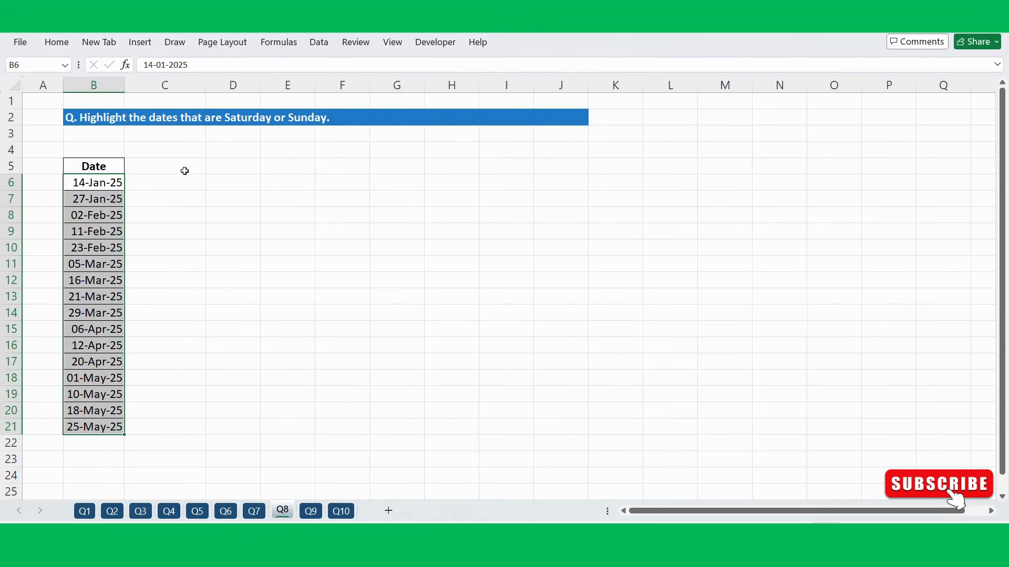
- Enter the formula =TEXT(B6,"DDDD") in C6 to return the weekday name of the first date
{"action": "left_click", "coordinate": [169, 178]}
{"action": "type", "text": "=t"}
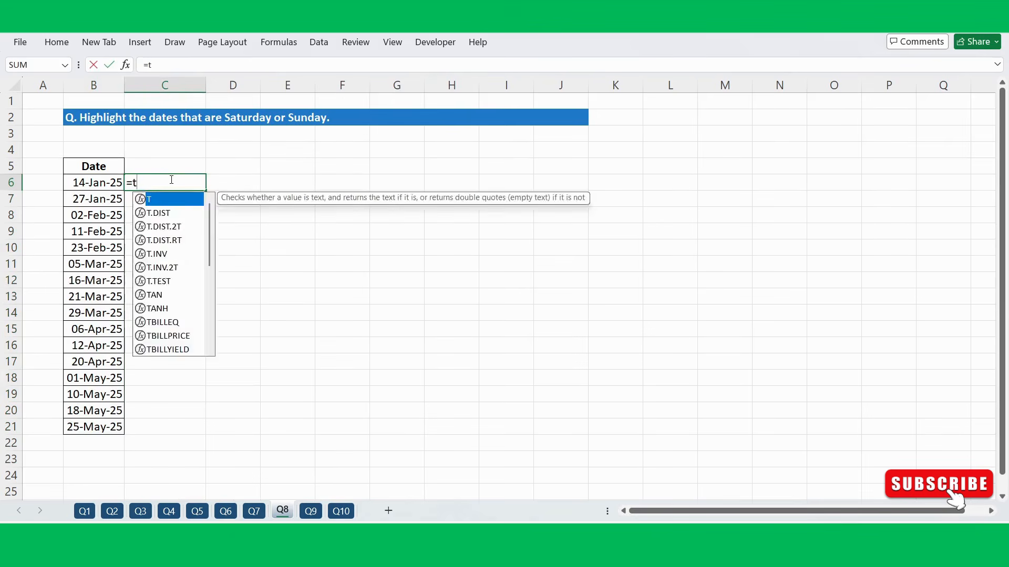
{"action": "type", "text": "ext"}
{"action": "key", "text": "Tab"}
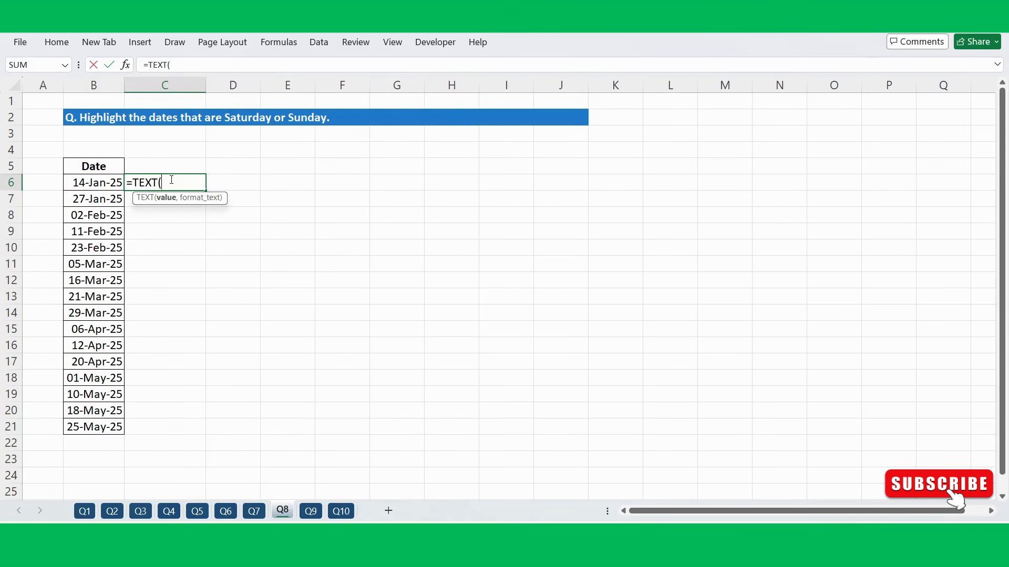
{"action": "left_click", "coordinate": [93, 179]}
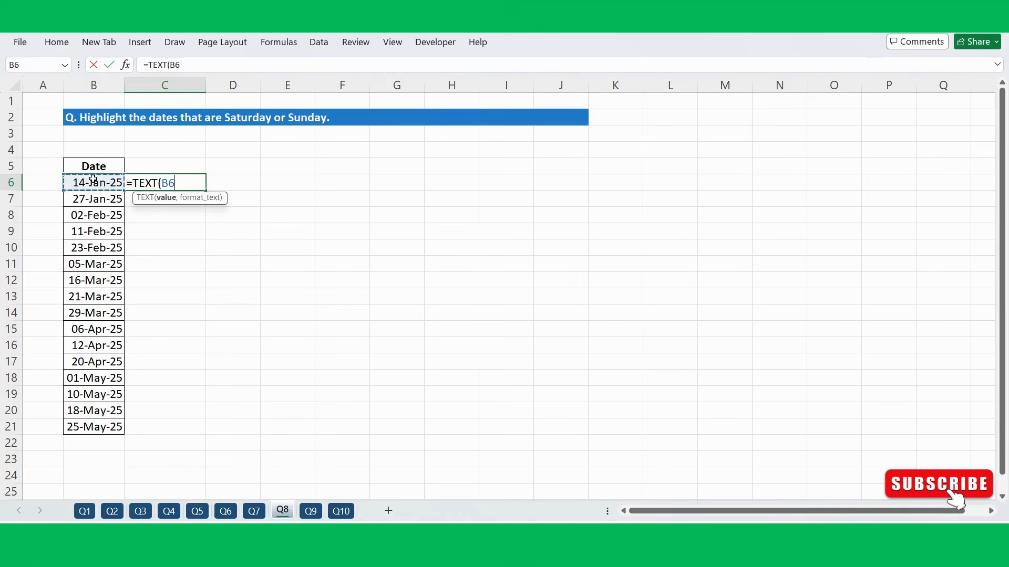
{"action": "type", "text": "."}
{"action": "type", "text": ","}
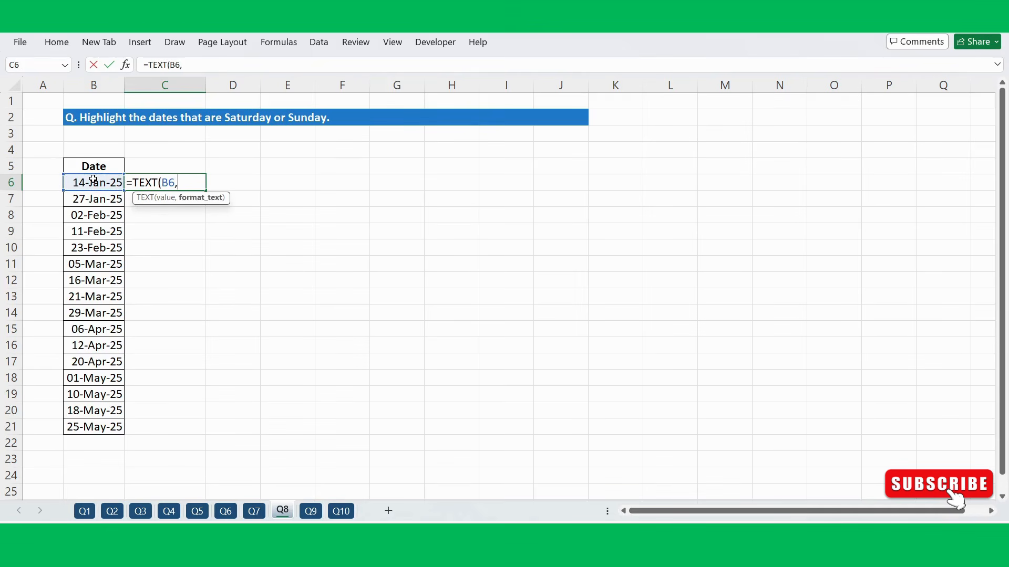
{"action": "type", "text": "'d"}
{"action": "key", "text": "BackSpace"}
{"action": "type", "text": "DDDD\")"}
{"action": "key", "text": "Return"}
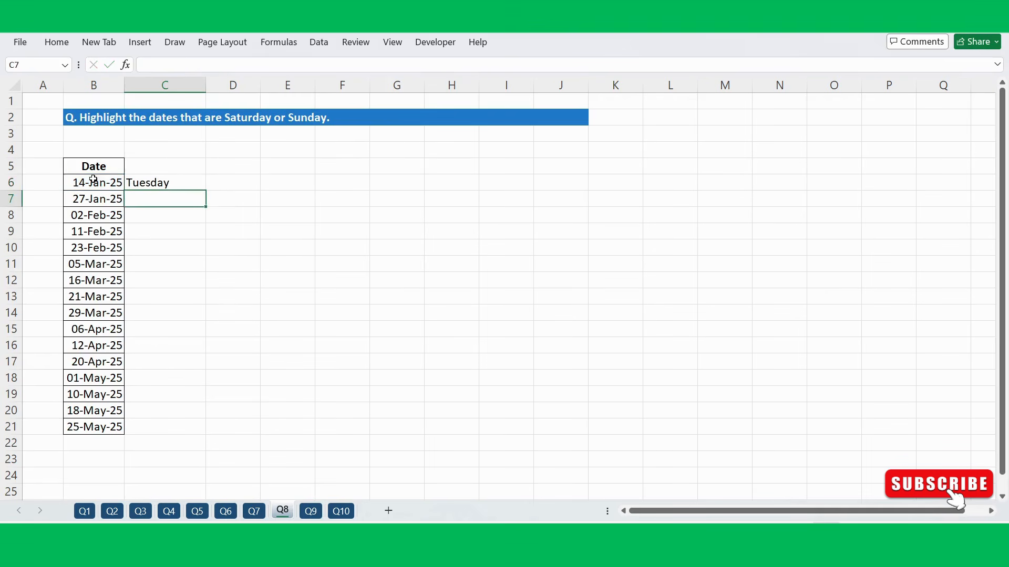
- Fill the weekday formula from C6 down to C21
{"action": "left_click_drag", "start_coordinate": [173, 184], "coordinate": [164, 424]}
{"action": "key", "text": "ctrl+d"}
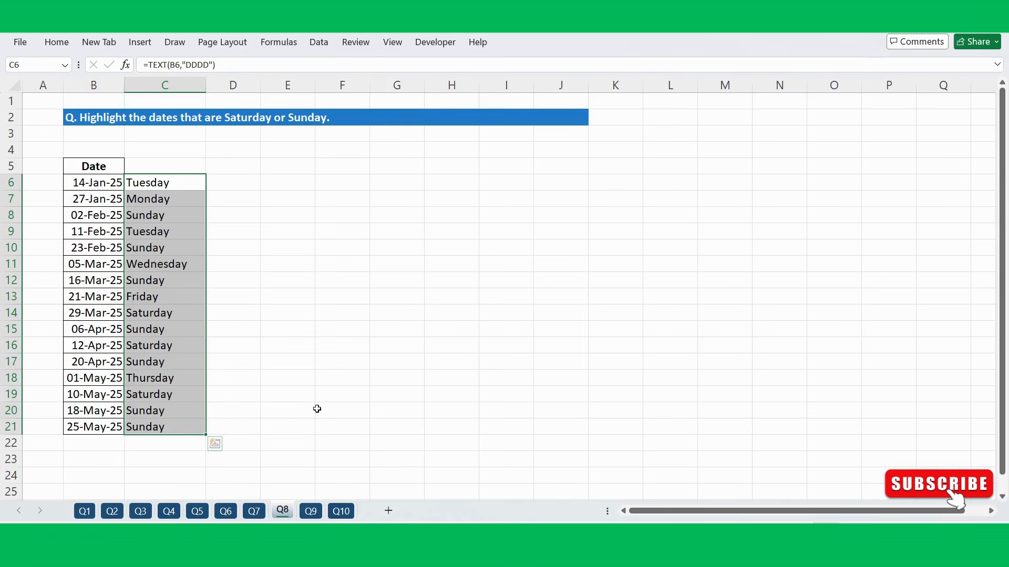
{"action": "left_click", "coordinate": [326, 277]}
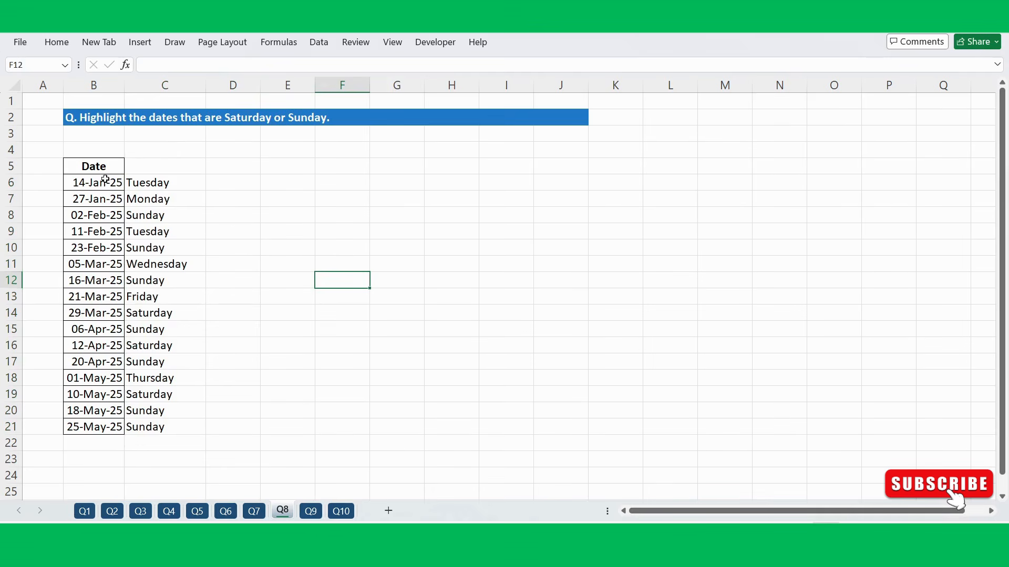
- Create a new conditional formatting rule for dates B6:B21 that uses a formula to determine which cells to format
{"action": "left_click_drag", "start_coordinate": [106, 180], "coordinate": [111, 422]}
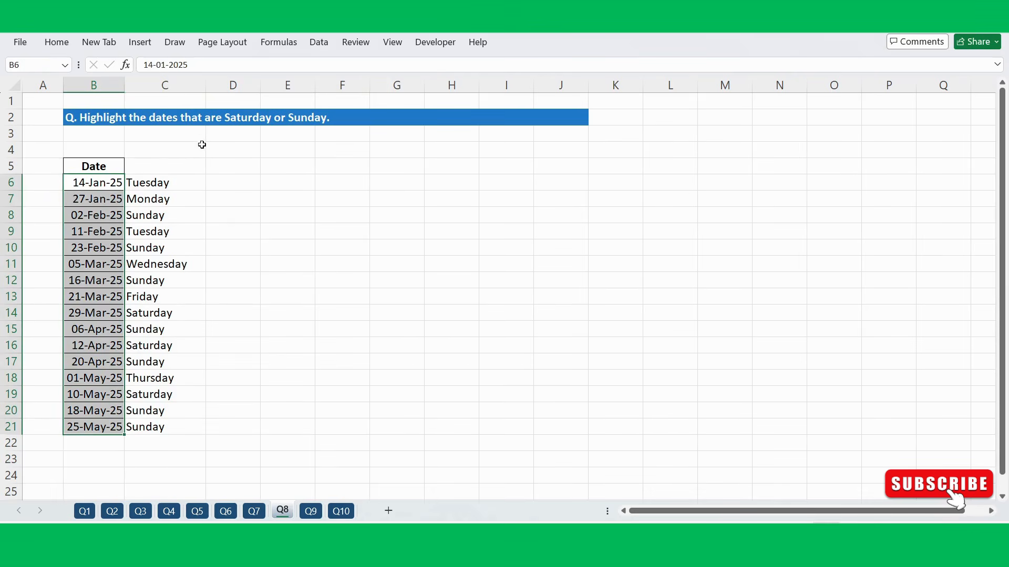
{"action": "left_click", "coordinate": [55, 42]}
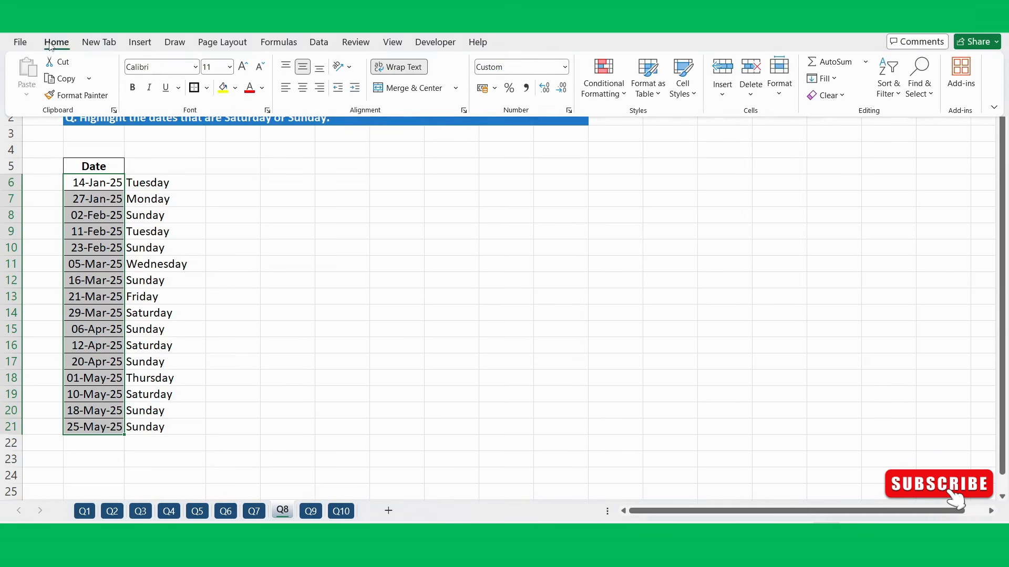
{"action": "left_click", "coordinate": [605, 90]}
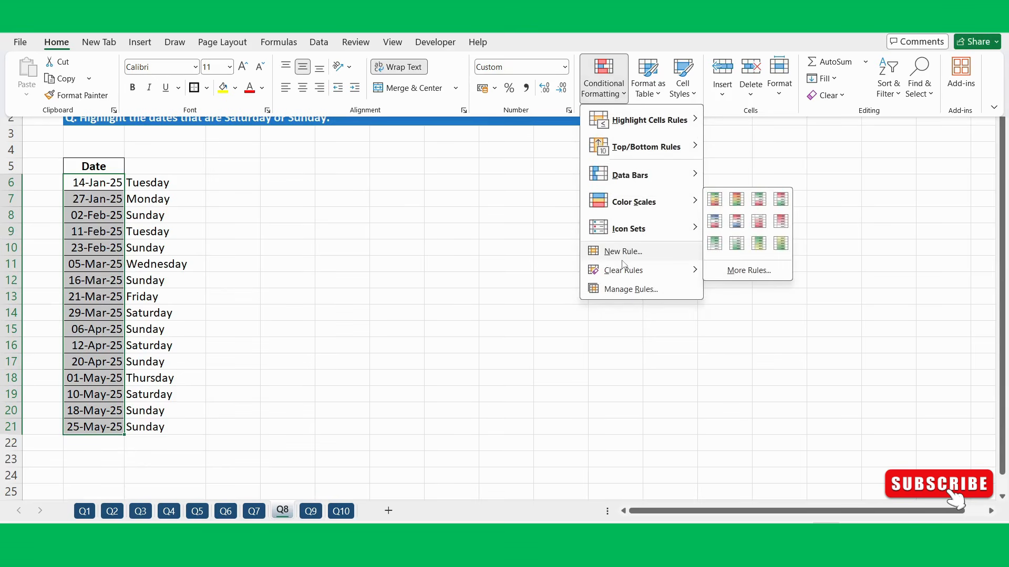
{"action": "left_click", "coordinate": [623, 252]}
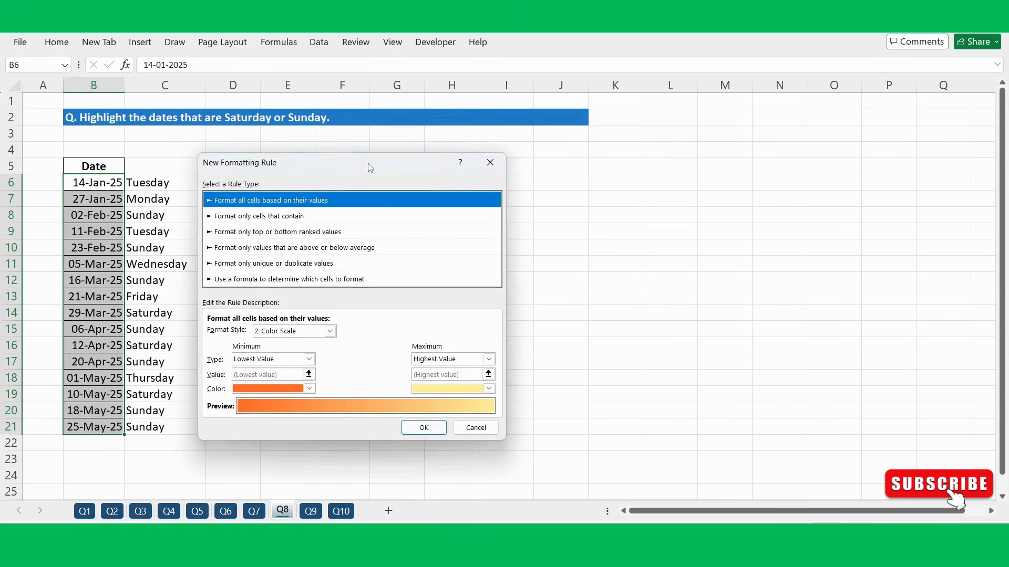
{"action": "left_click_drag", "start_coordinate": [368, 165], "coordinate": [459, 151]}
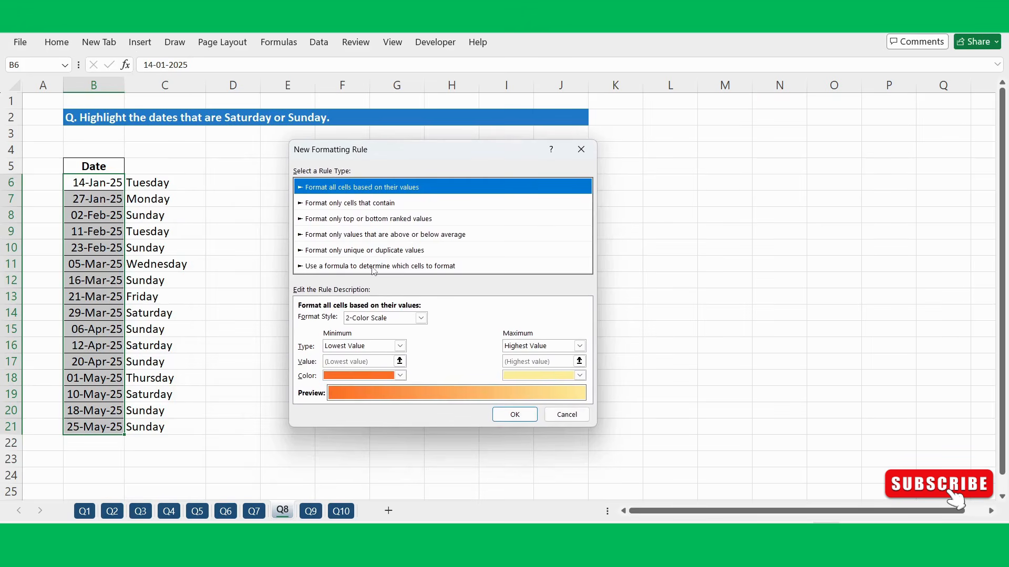
{"action": "left_click", "coordinate": [372, 267]}
- Start the rule's OR formula with the Saturday condition text($B6,"ddd")="Sat"
{"action": "left_click", "coordinate": [305, 319]}
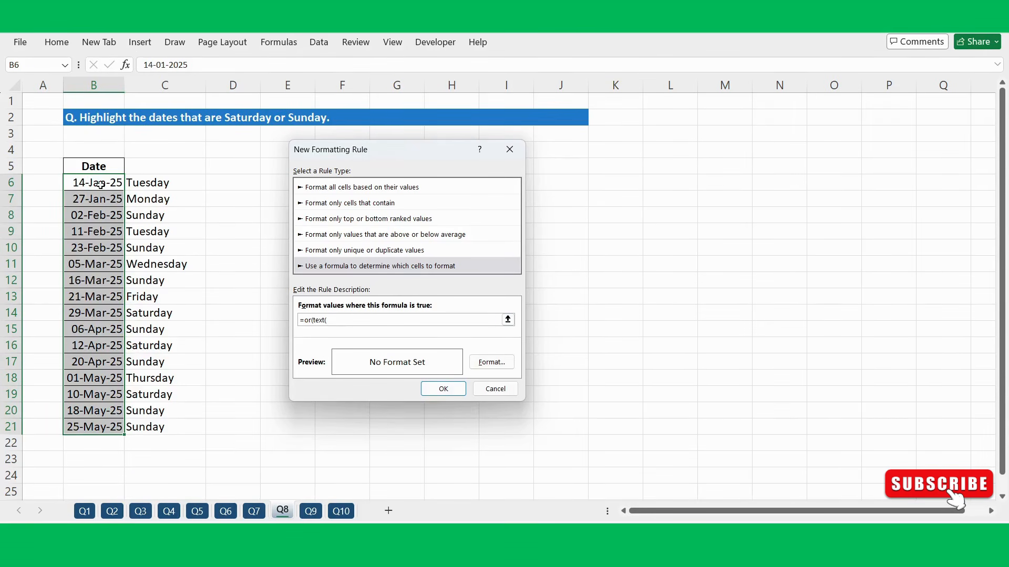
{"action": "left_click", "coordinate": [100, 184]}
{"action": "left_click", "coordinate": [338, 320]}
{"action": "type", "text": "Sat\""}
{"action": "left_click_drag", "start_coordinate": [314, 320], "coordinate": [381, 319]}
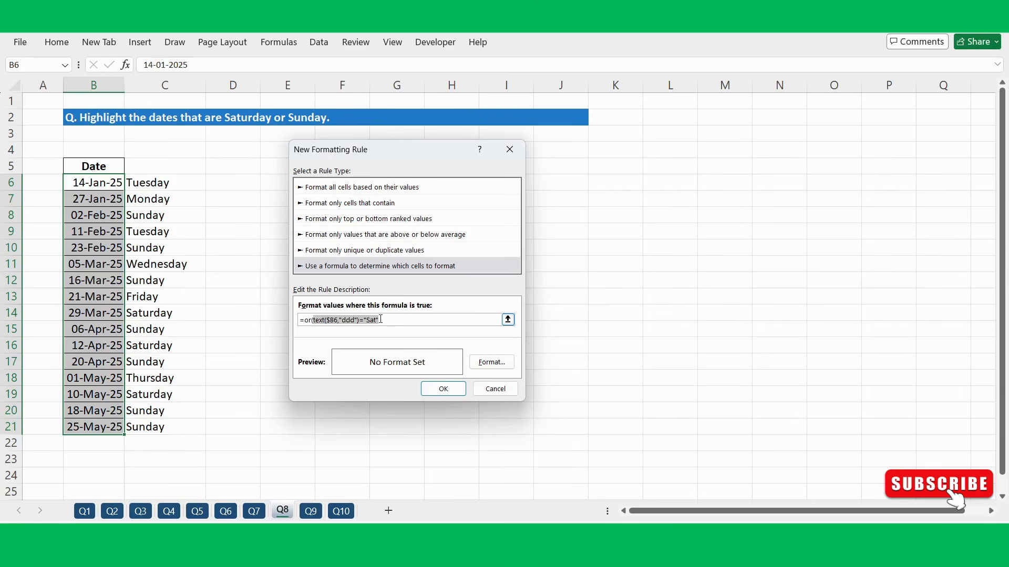
{"action": "left_click", "coordinate": [382, 320]}
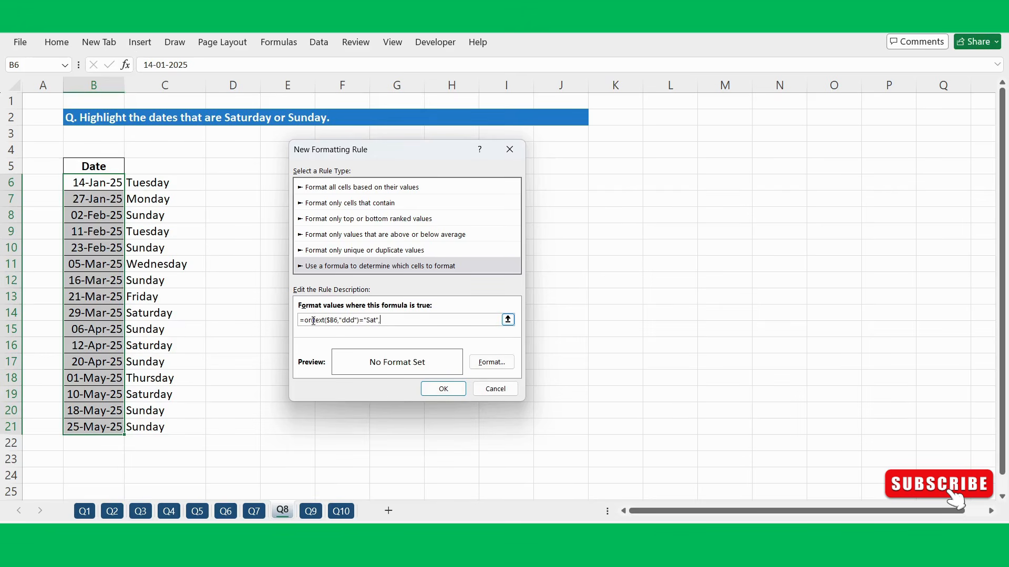
- Add the Sunday condition text($B6,"ddd")="Sun" to the rule and close the OR formula
{"action": "left_click_drag", "start_coordinate": [314, 321], "coordinate": [369, 318]}
{"action": "left_click", "coordinate": [388, 321]}
{"action": "left_click_drag", "start_coordinate": [381, 319], "coordinate": [364, 320]}
{"action": "left_click", "coordinate": [387, 322]}
{"action": "type", "text": "text("}
{"action": "left_click", "coordinate": [99, 182]}
{"action": "type", "text": "DD"}
{"action": "type", "text": "U"}
- Give the new conditional formatting rule a light green background fill
{"action": "left_click", "coordinate": [491, 363]}
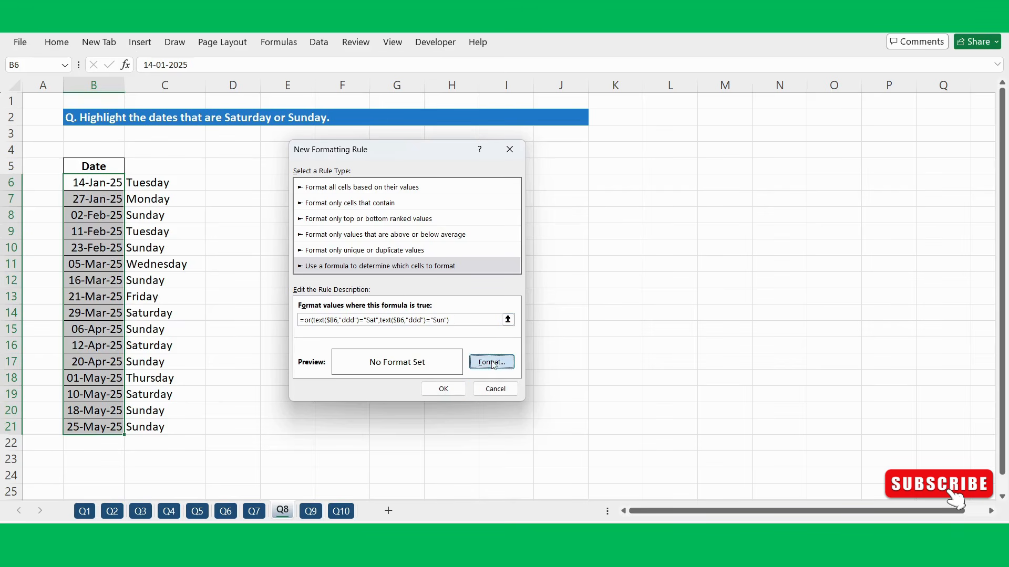
{"action": "left_click", "coordinate": [330, 131]}
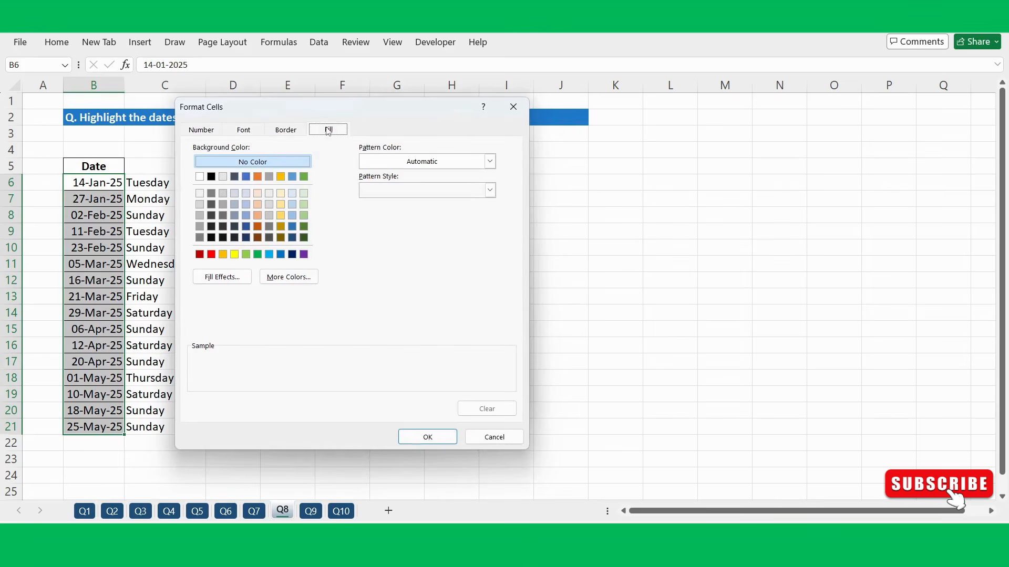
{"action": "left_click", "coordinate": [304, 216]}
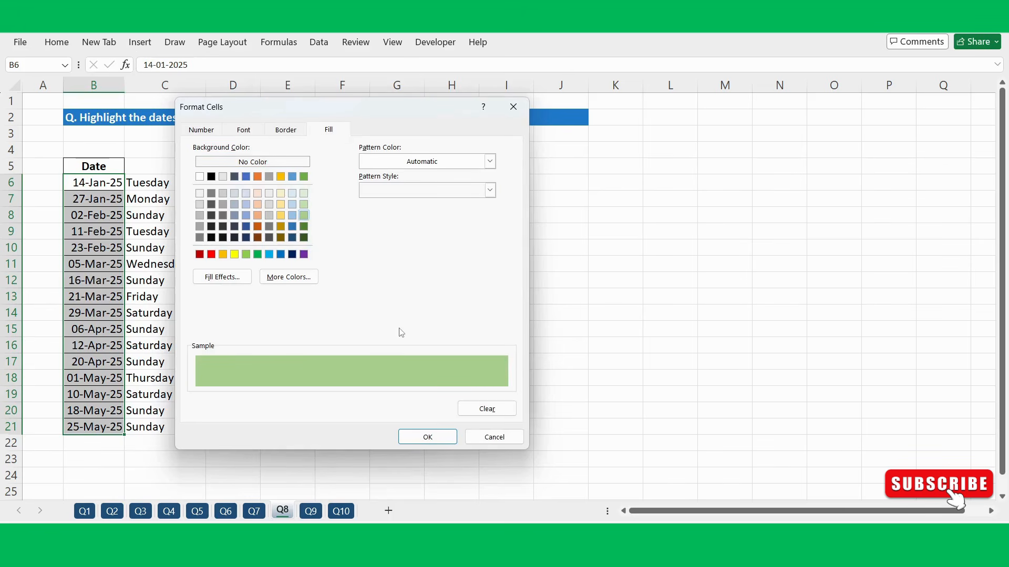
{"action": "left_click", "coordinate": [415, 435]}
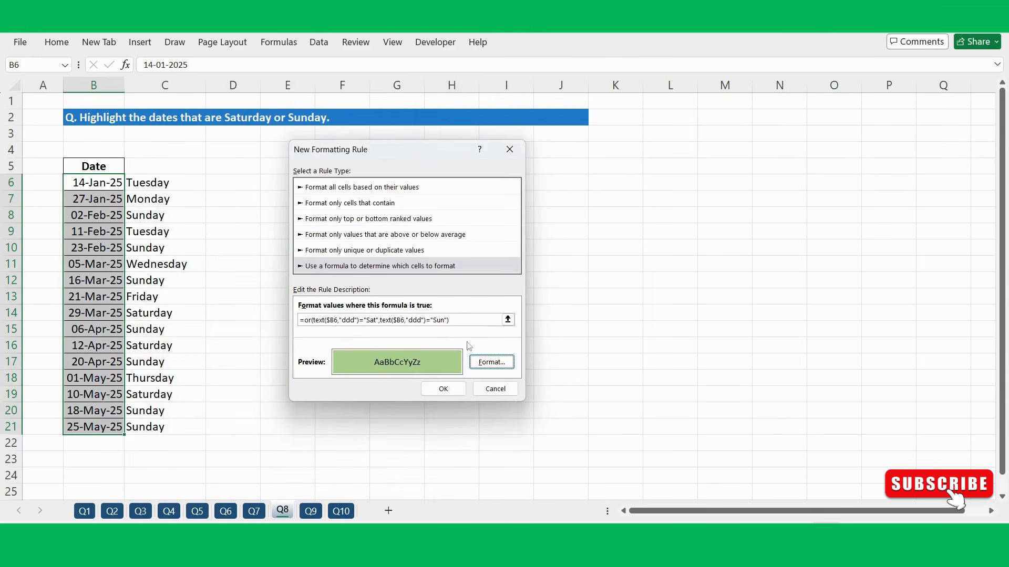
- Copy the rule's complete OR formula and apply the rule to the dates in B6:B21
{"action": "left_click_drag", "start_coordinate": [448, 320], "coordinate": [295, 329]}
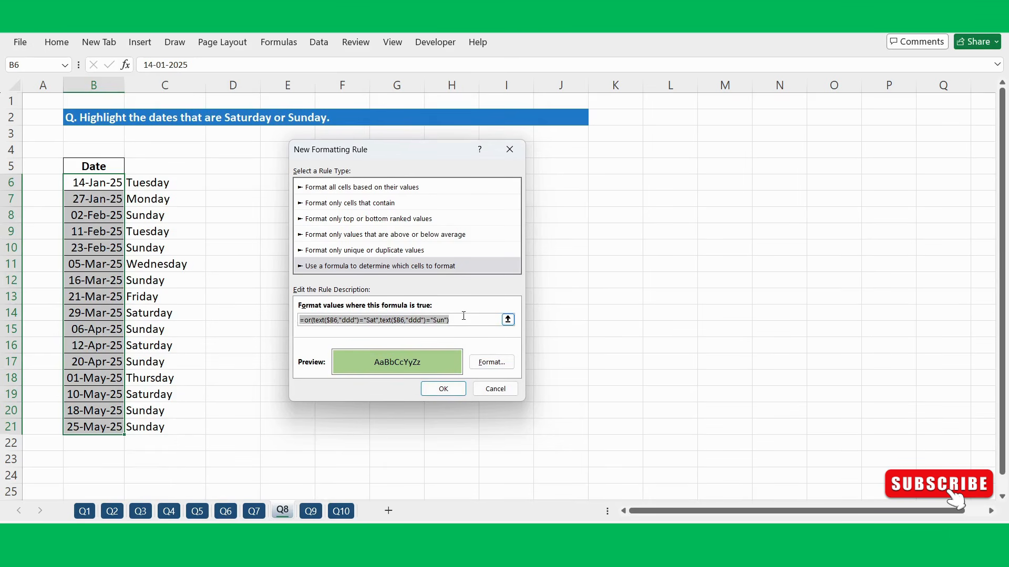
{"action": "left_click", "coordinate": [445, 388]}
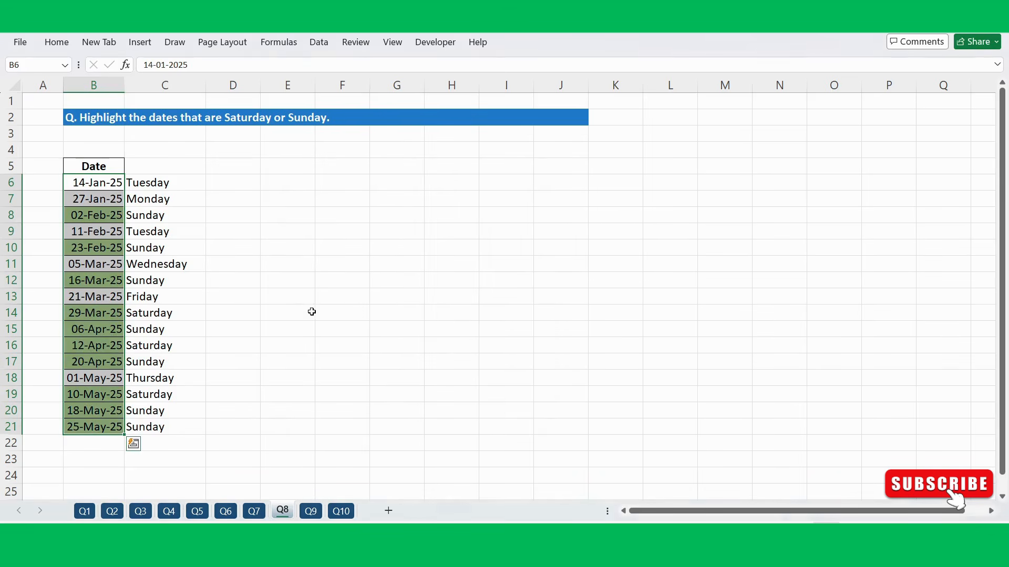
{"action": "left_click", "coordinate": [261, 298]}
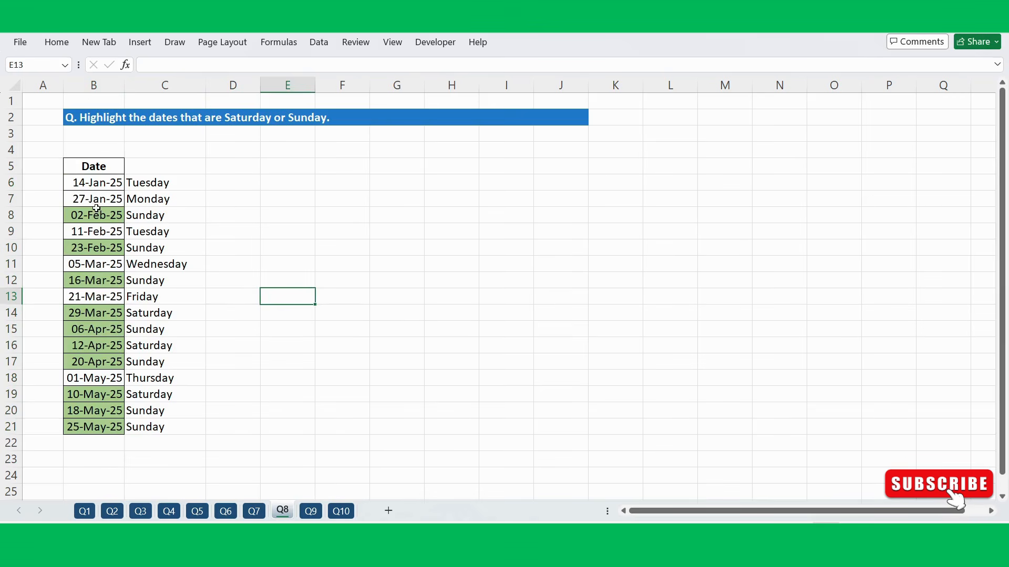
- Paste the copied OR formula into D5 and make the cell show it as text instead of calculating it
{"action": "left_click", "coordinate": [240, 168]}
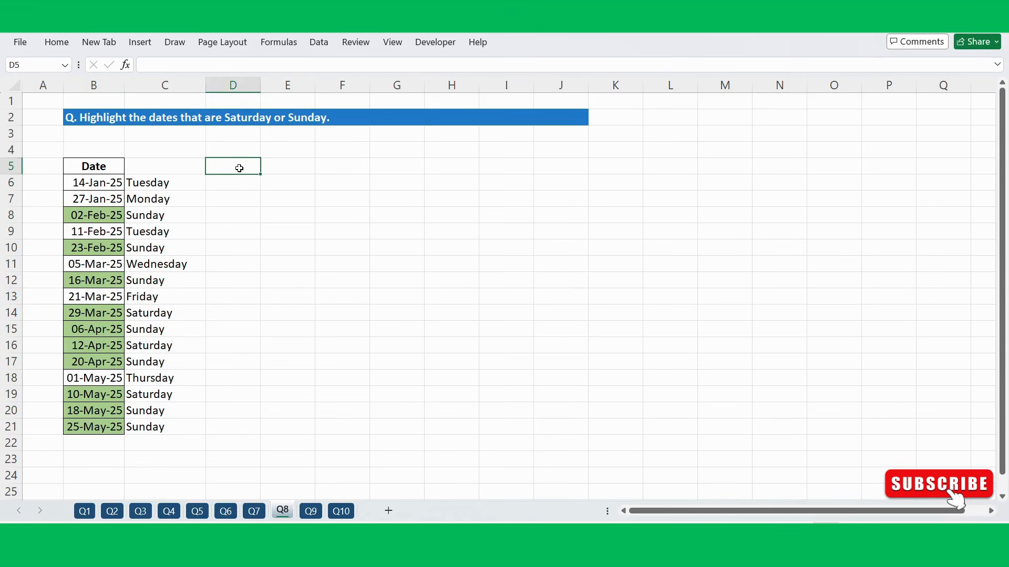
{"action": "key", "text": "ctrl+v"}
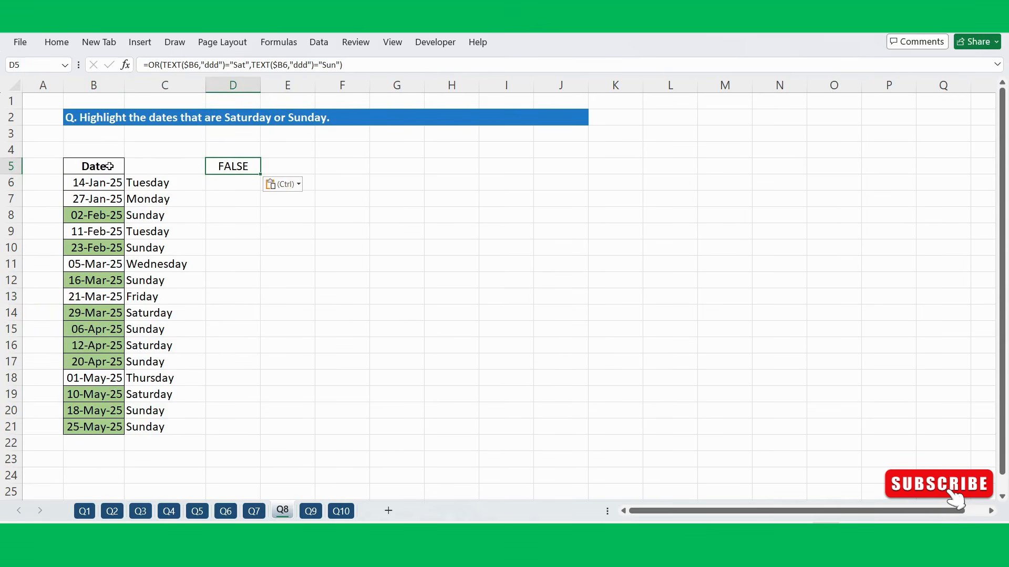
{"action": "double_click", "coordinate": [222, 166]}
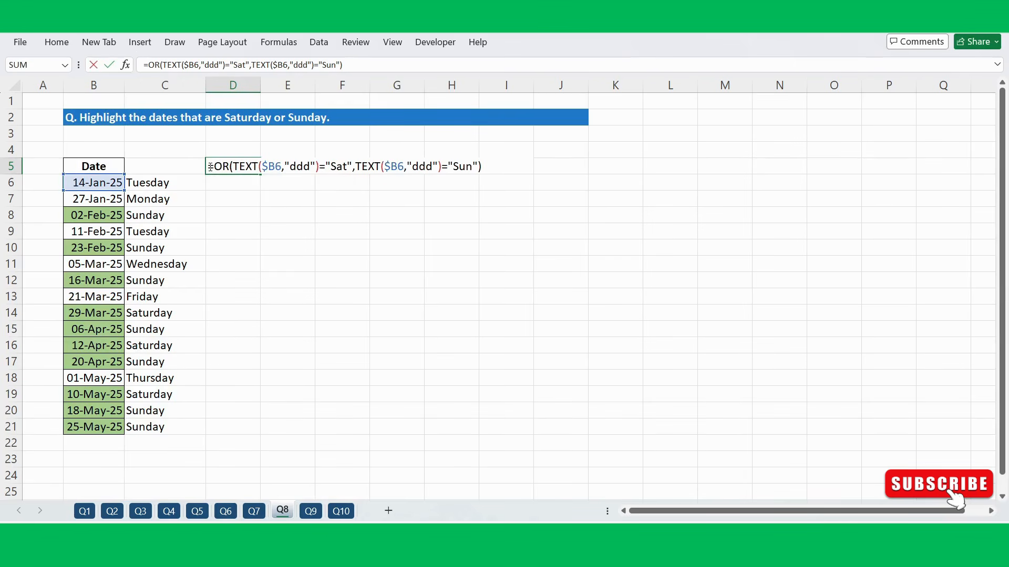
{"action": "key", "text": "Escape"}
{"action": "key", "text": "Return"}
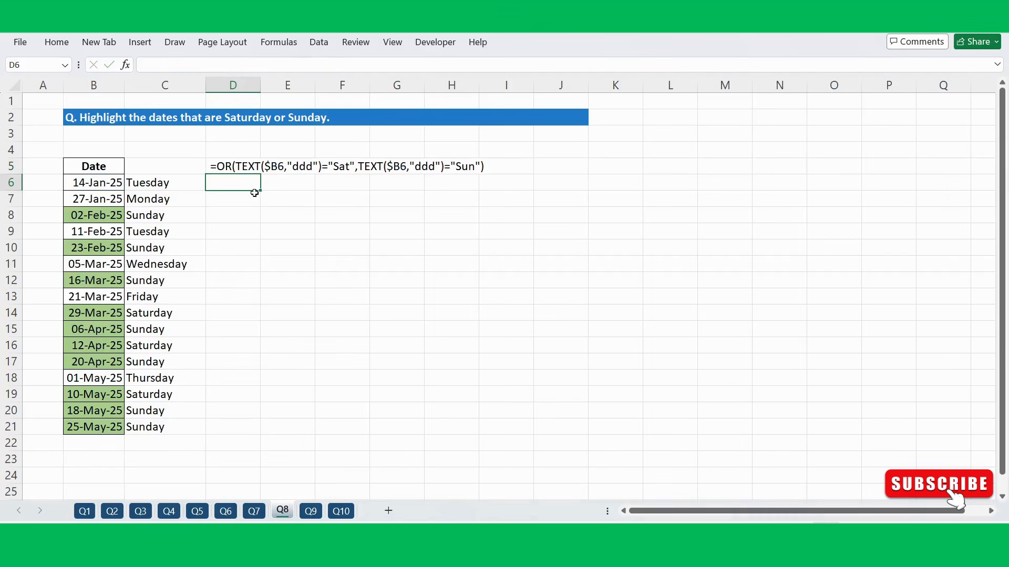
- Make the formula text in D5:I5 bold
{"action": "left_click", "coordinate": [219, 165]}
{"action": "left_click_drag", "start_coordinate": [219, 165], "coordinate": [485, 165]}
{"action": "key", "text": "ctrl+b"}
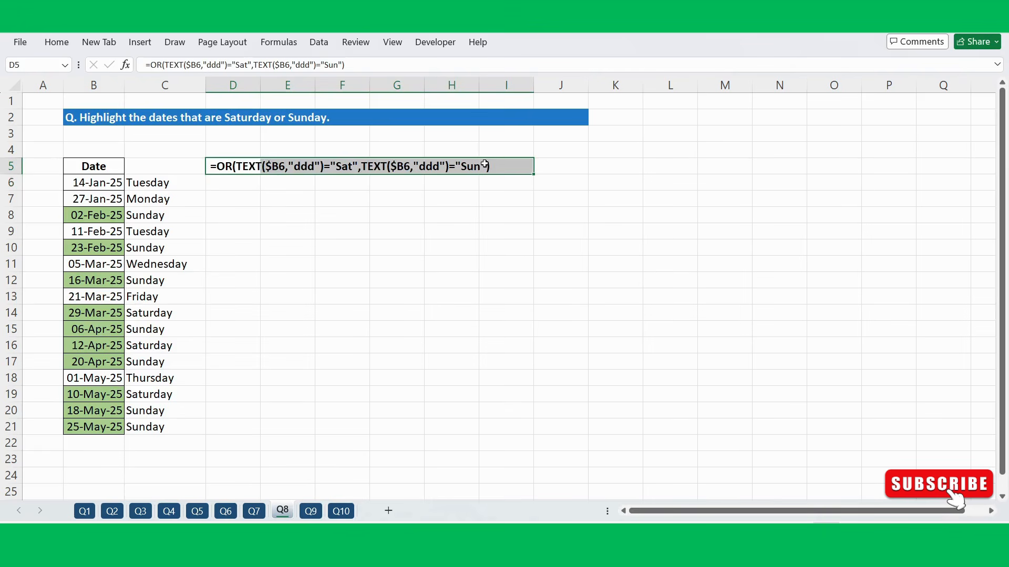
{"action": "left_click", "coordinate": [413, 267]}
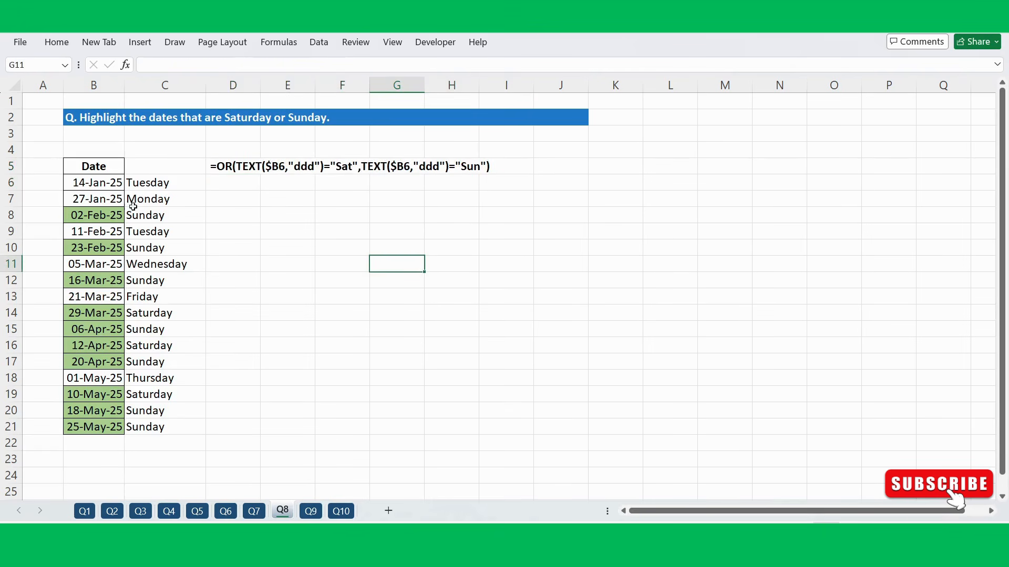
- Compare the highlighted dates in column B with the weekdays in column C, and review the formula text in D5
{"action": "left_click", "coordinate": [116, 212]}
{"action": "left_click", "coordinate": [143, 215]}
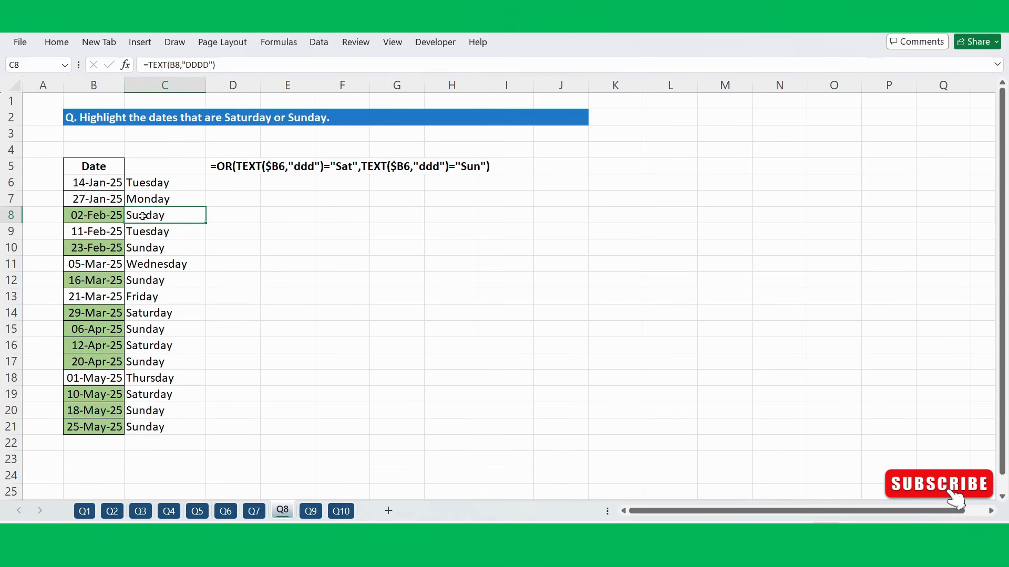
{"action": "left_click", "coordinate": [102, 216]}
{"action": "left_click", "coordinate": [133, 215]}
{"action": "left_click", "coordinate": [108, 247]}
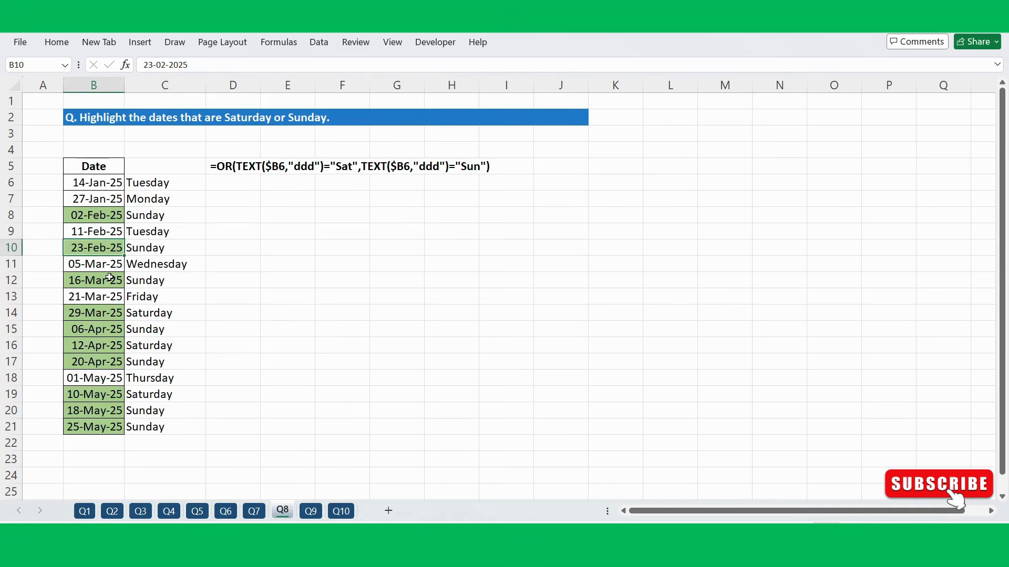
{"action": "left_click_drag", "start_coordinate": [107, 281], "coordinate": [145, 280]}
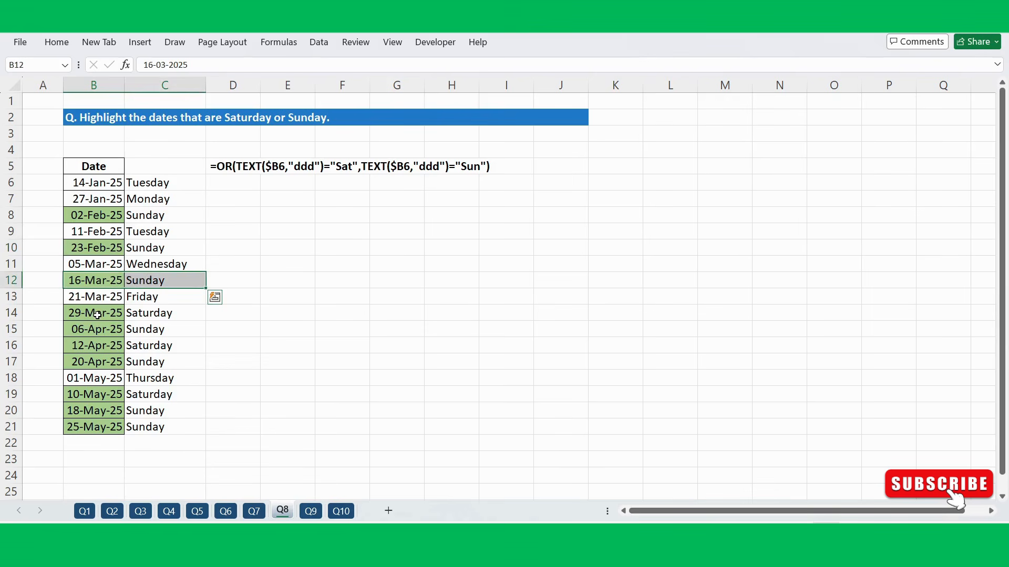
{"action": "left_click_drag", "start_coordinate": [99, 314], "coordinate": [144, 361]}
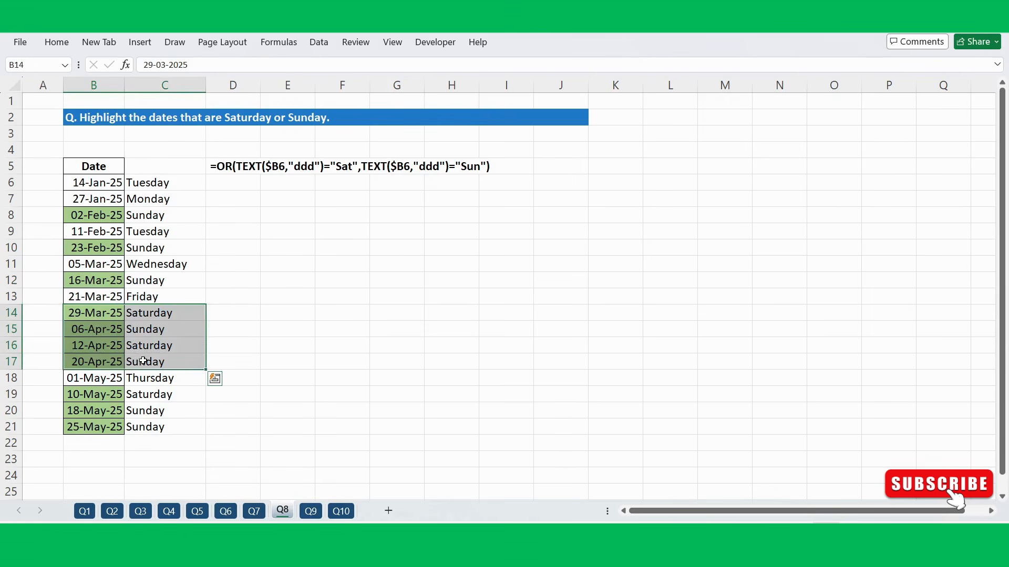
{"action": "left_click_drag", "start_coordinate": [113, 395], "coordinate": [144, 427]}
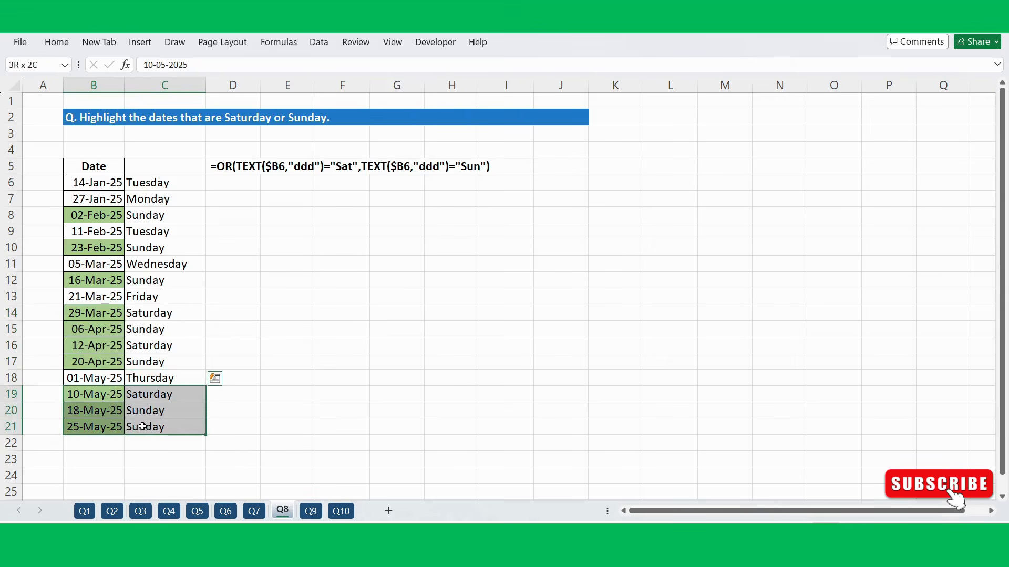
{"action": "left_click", "coordinate": [249, 314]}
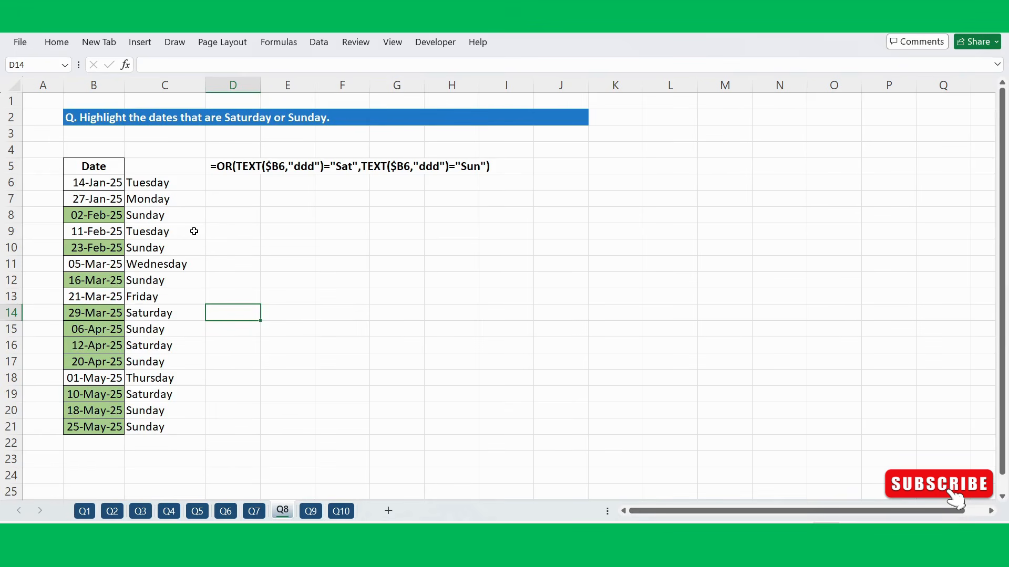
{"action": "left_click_drag", "start_coordinate": [221, 165], "coordinate": [490, 163]}
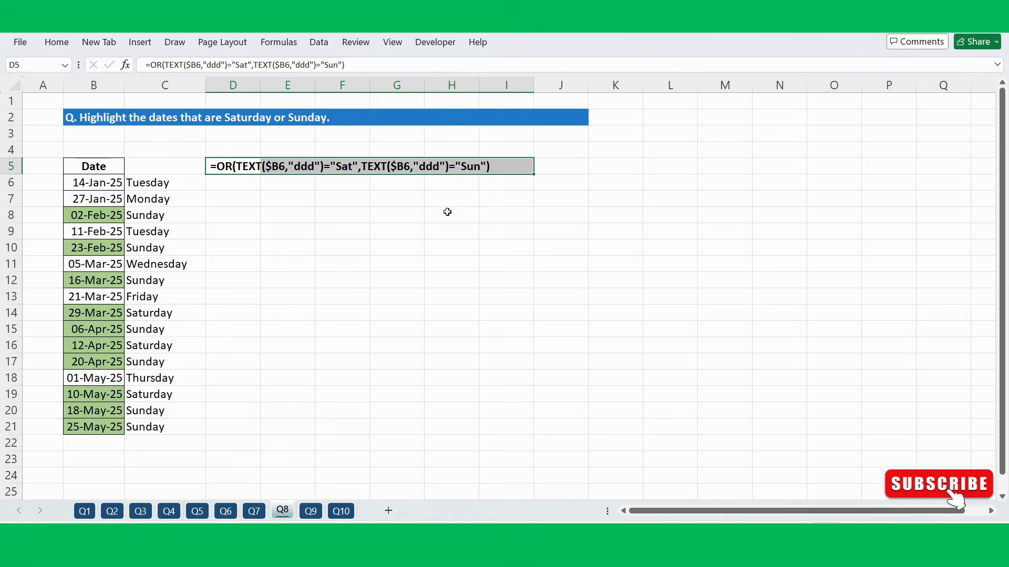
{"action": "left_click", "coordinate": [342, 248]}
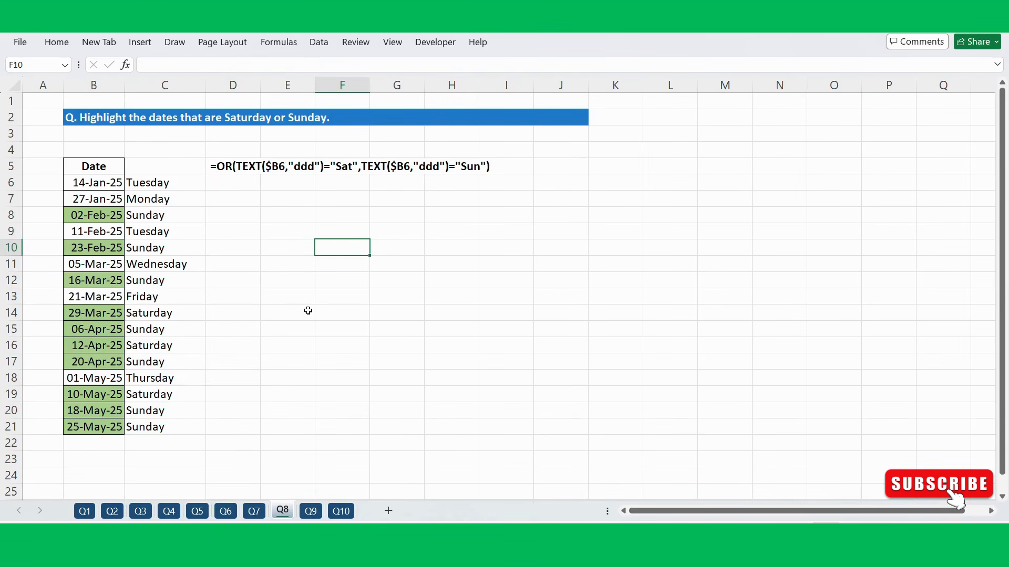
{"action": "left_click", "coordinate": [334, 309]}
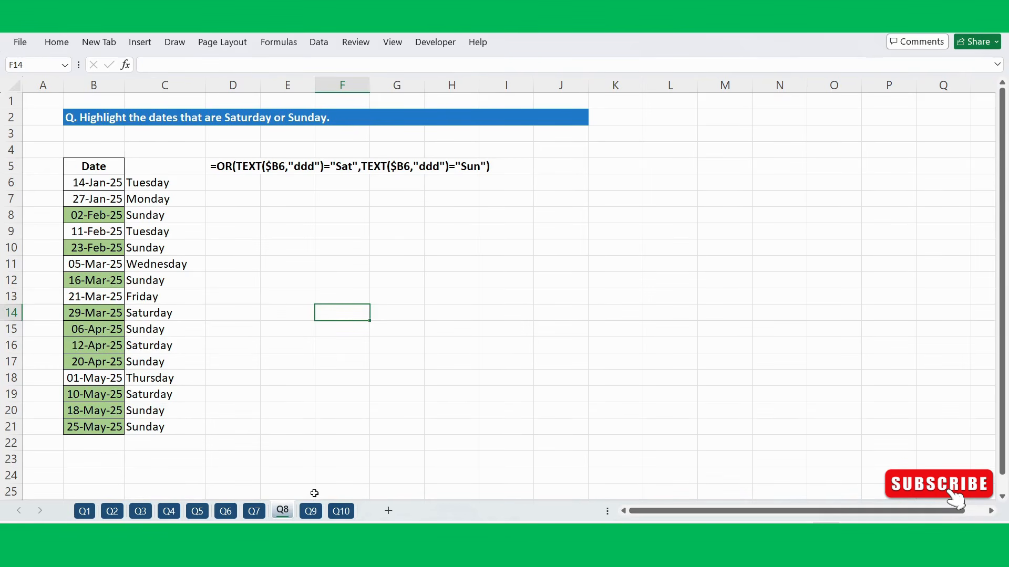
- Open the Q9 sheet and look over its list of invoice numbers in B5:B17
{"action": "left_click", "coordinate": [311, 511]}
{"action": "left_click", "coordinate": [440, 231]}
{"action": "left_click", "coordinate": [403, 228]}
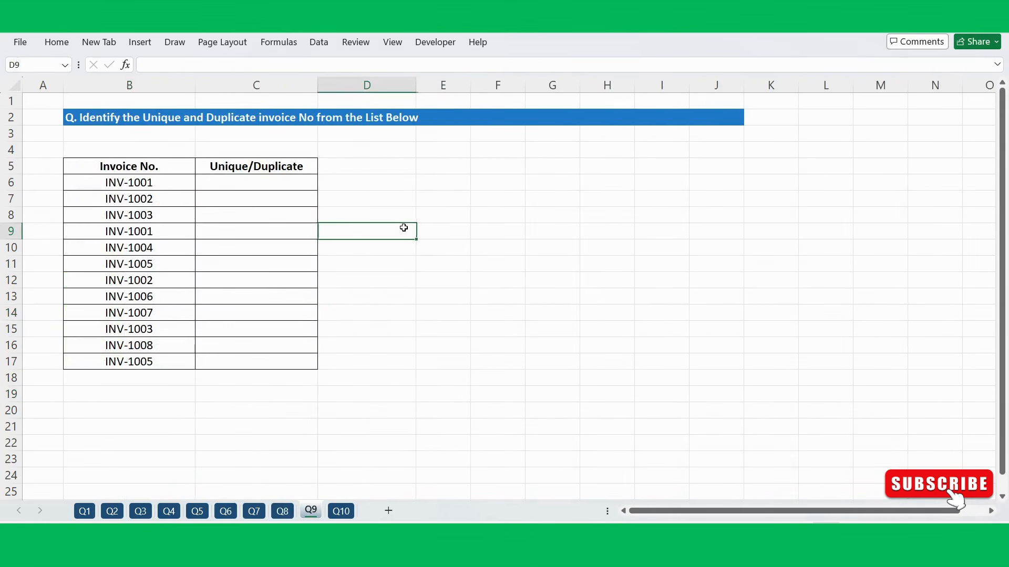
{"action": "left_click_drag", "start_coordinate": [149, 167], "coordinate": [149, 360]}
{"action": "left_click", "coordinate": [293, 295]}
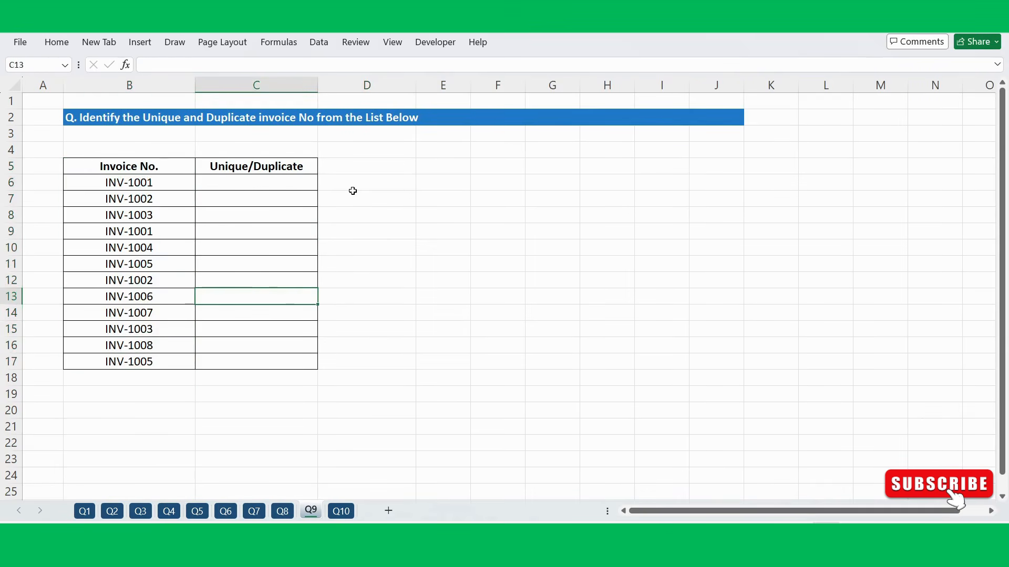
- Widen the Unique/Duplicate column C slightly
{"action": "left_click", "coordinate": [288, 179]}
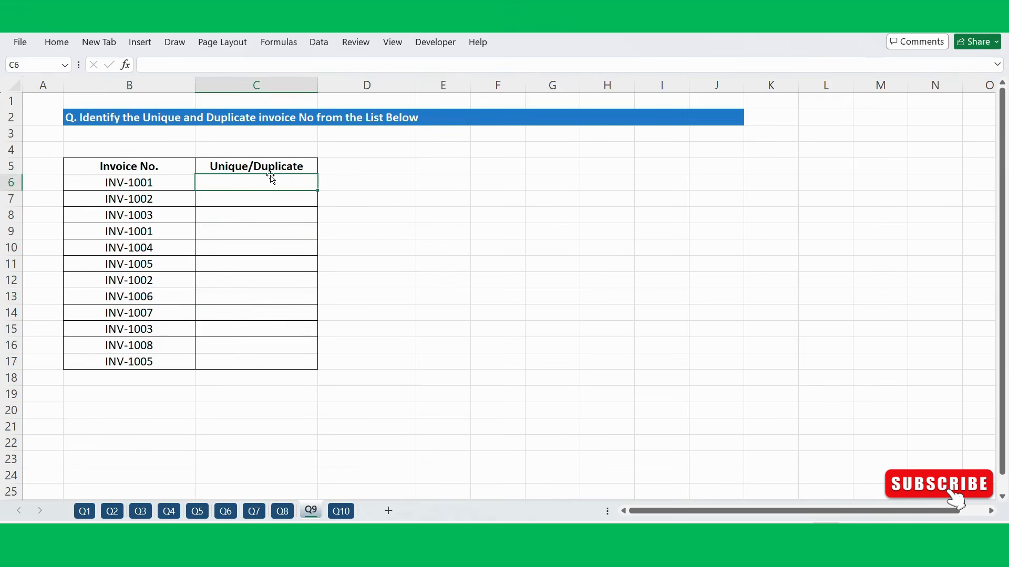
{"action": "left_click_drag", "start_coordinate": [318, 86], "coordinate": [338, 87]}
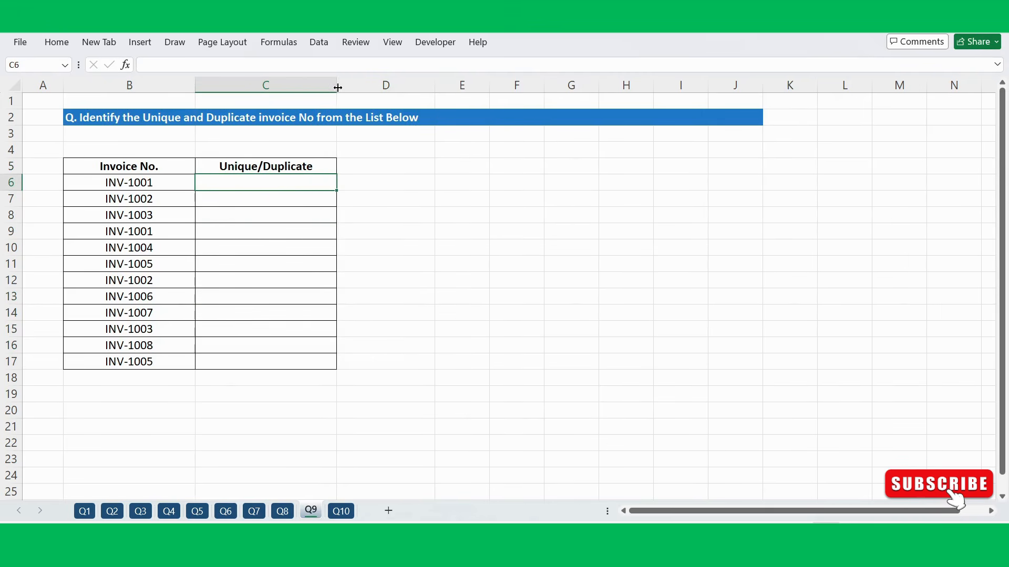
{"action": "left_click", "coordinate": [418, 193]}
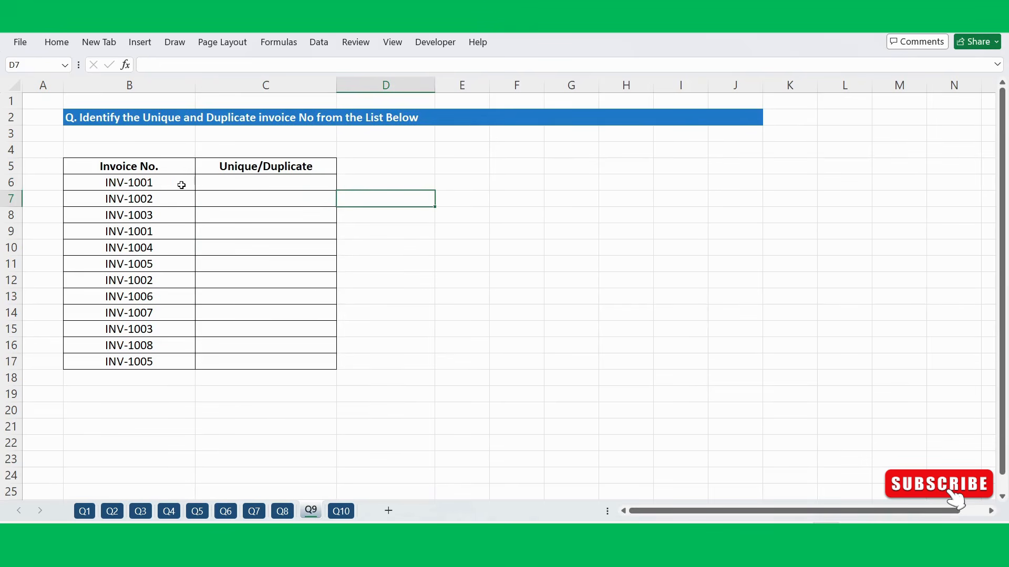
- Start a formula in C6 with COUNTIF nested as the logical test of an IF function
{"action": "left_click", "coordinate": [160, 185]}
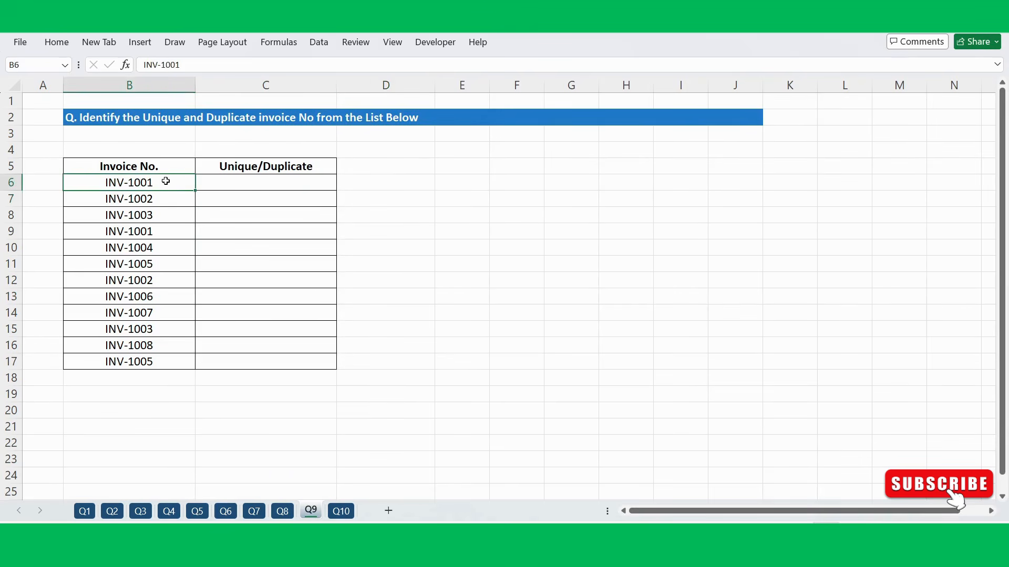
{"action": "left_click", "coordinate": [235, 183]}
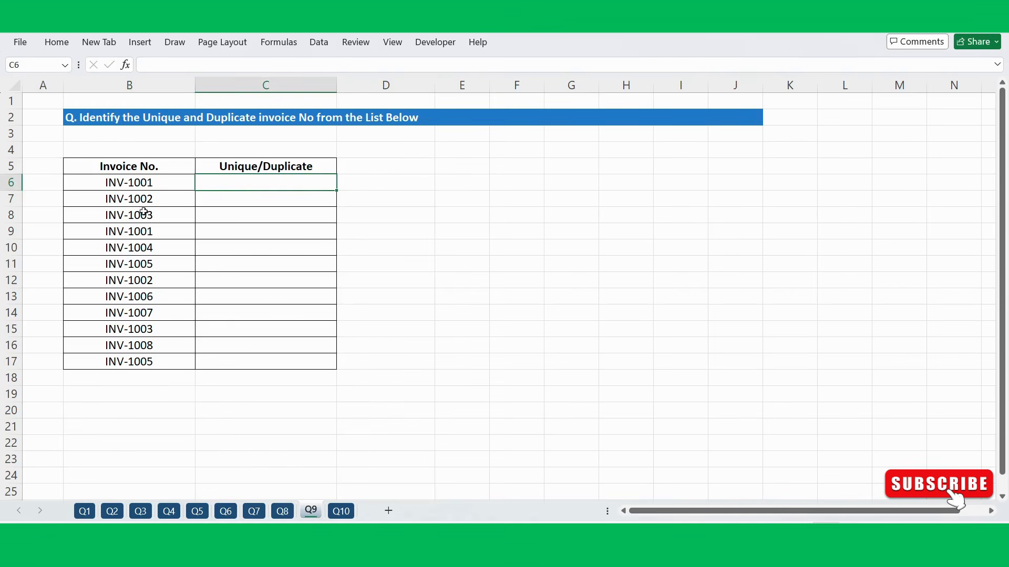
{"action": "left_click", "coordinate": [139, 231]}
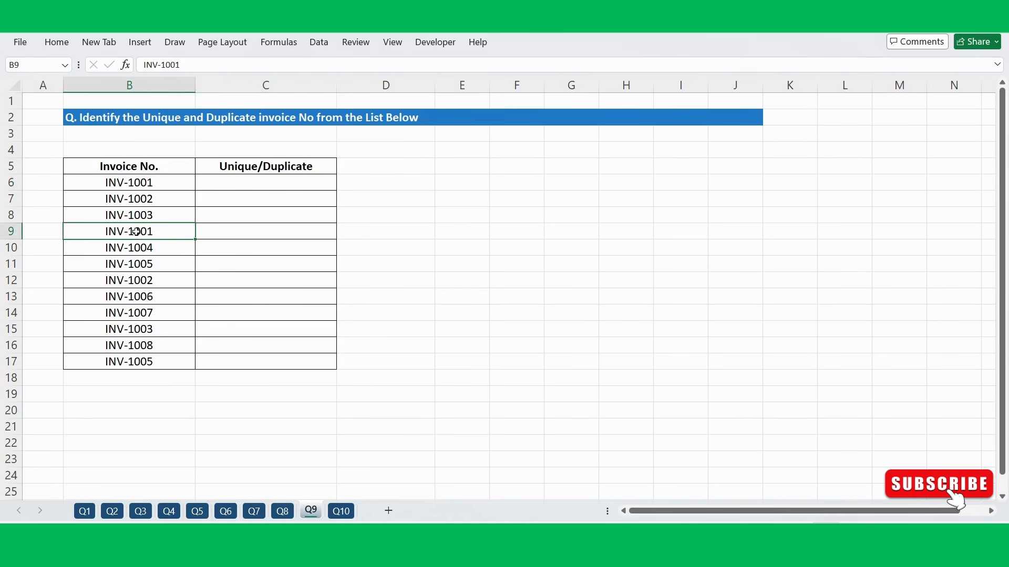
{"action": "left_click", "coordinate": [228, 231]}
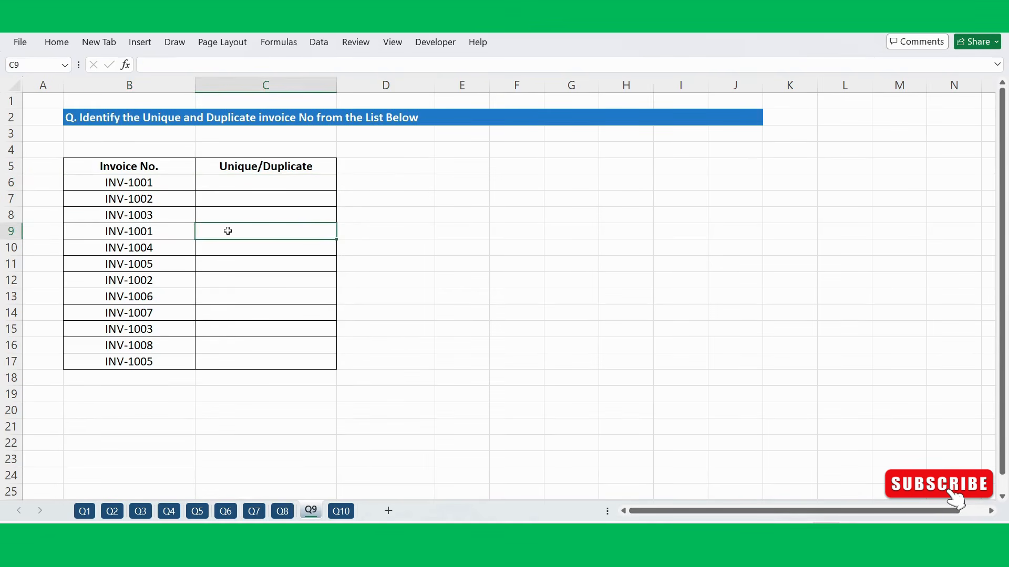
{"action": "left_click", "coordinate": [288, 184]}
{"action": "type", "text": "=IF("}
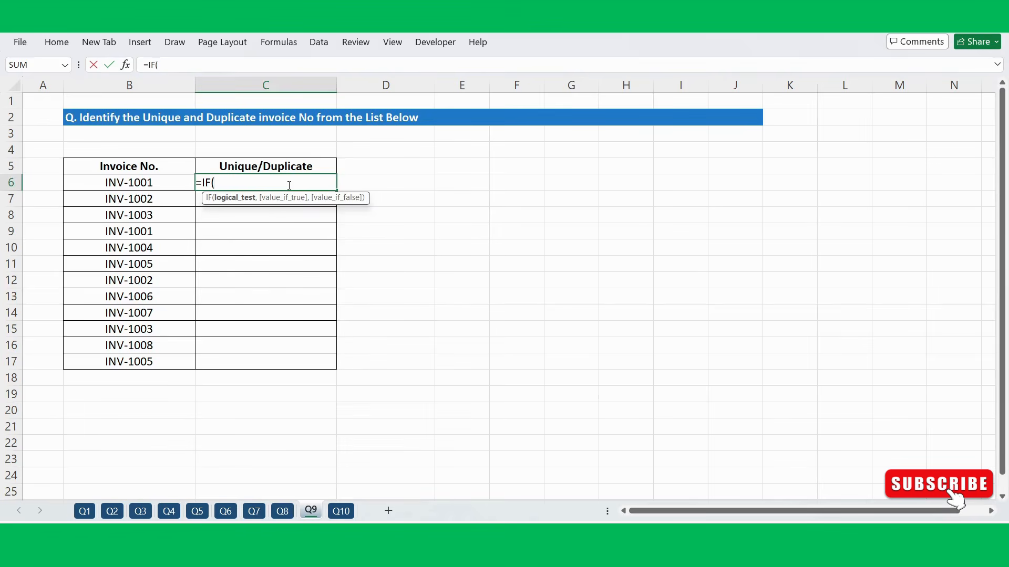
{"action": "type", "text": "coun"}
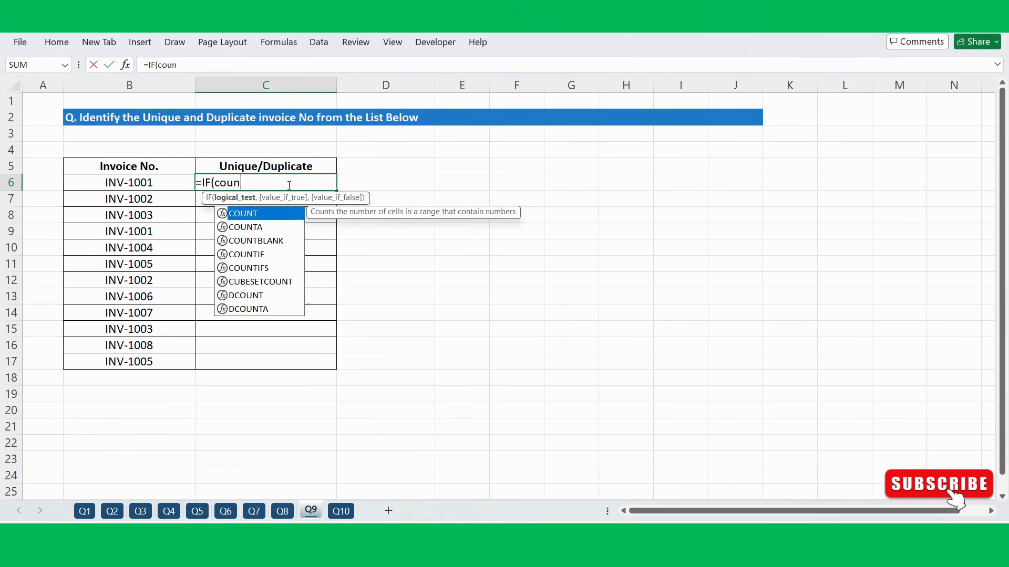
{"action": "type", "text": "ti"}
{"action": "key", "text": "Tab"}
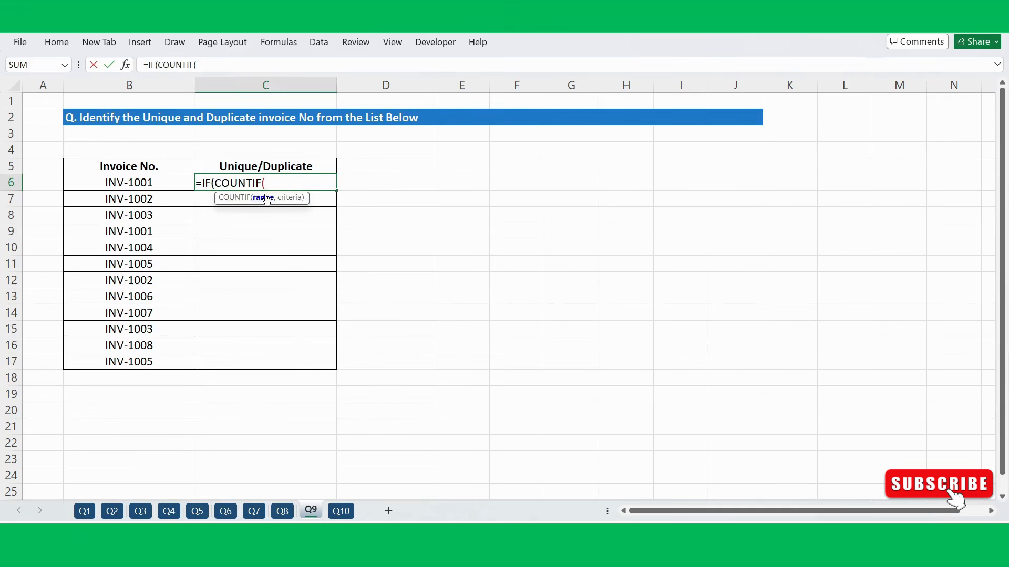
- Give the COUNTIF in C6 the range B6:B6 and the criteria B6
{"action": "left_click", "coordinate": [153, 183]}
{"action": "type", "text": ":"}
{"action": "left_click", "coordinate": [154, 182]}
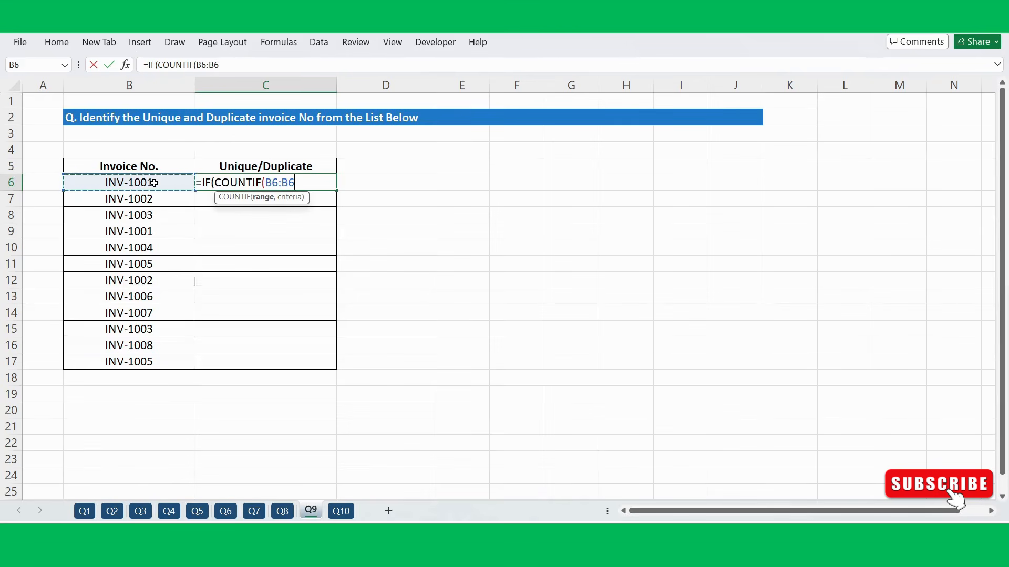
{"action": "type", "text": ","}
{"action": "left_click", "coordinate": [156, 182]}
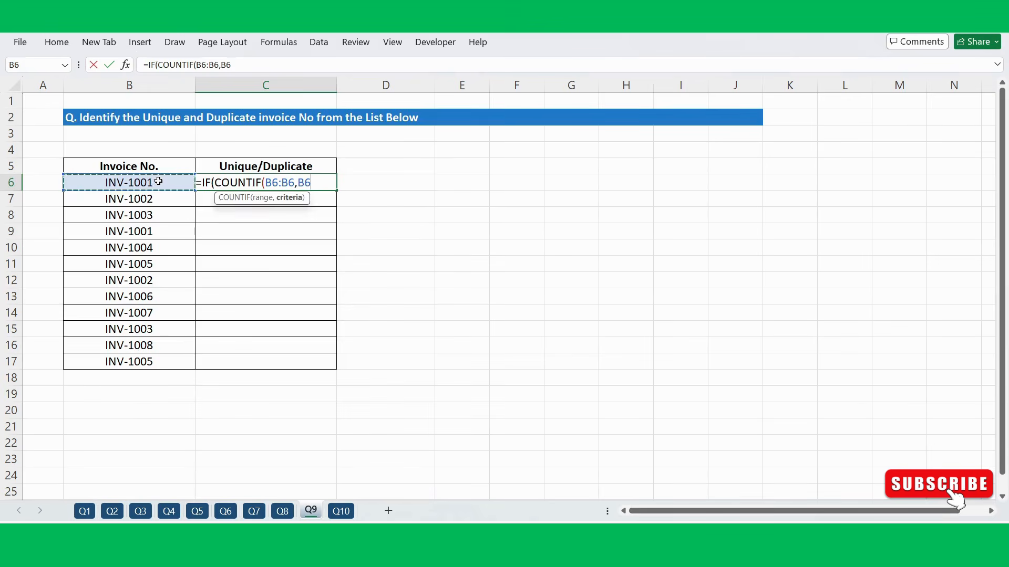
{"action": "type", "text": ")"}
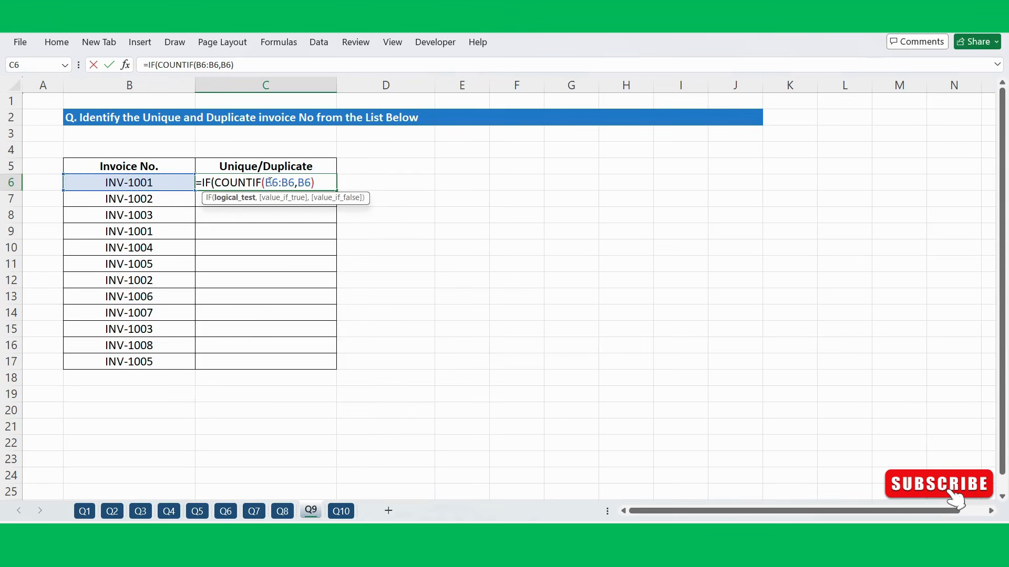
- Make the start of the COUNTIF range absolute as $B$6 and test whether the count equals 1
{"action": "double_click", "coordinate": [271, 182]}
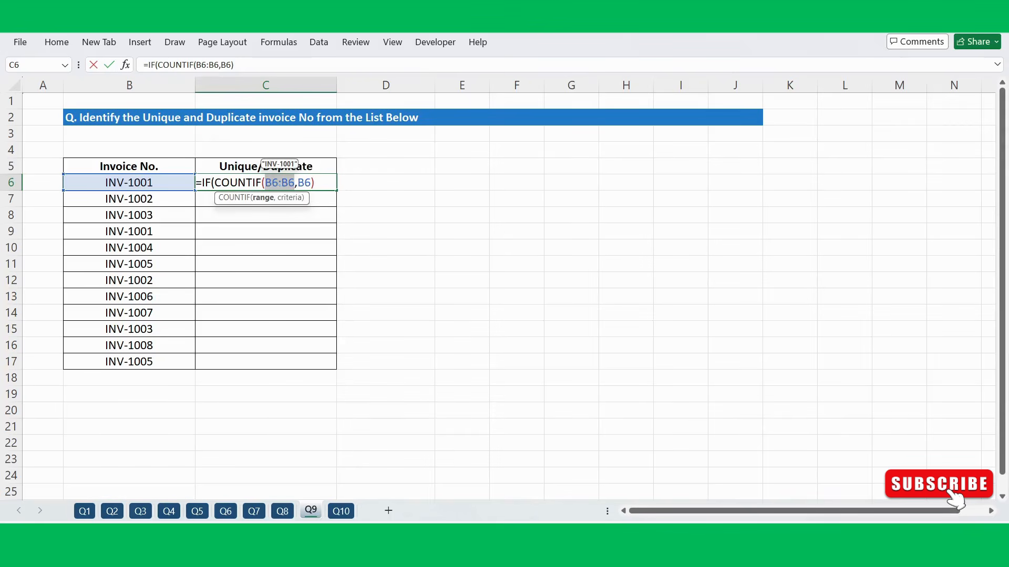
{"action": "left_click_drag", "start_coordinate": [279, 183], "coordinate": [268, 183]}
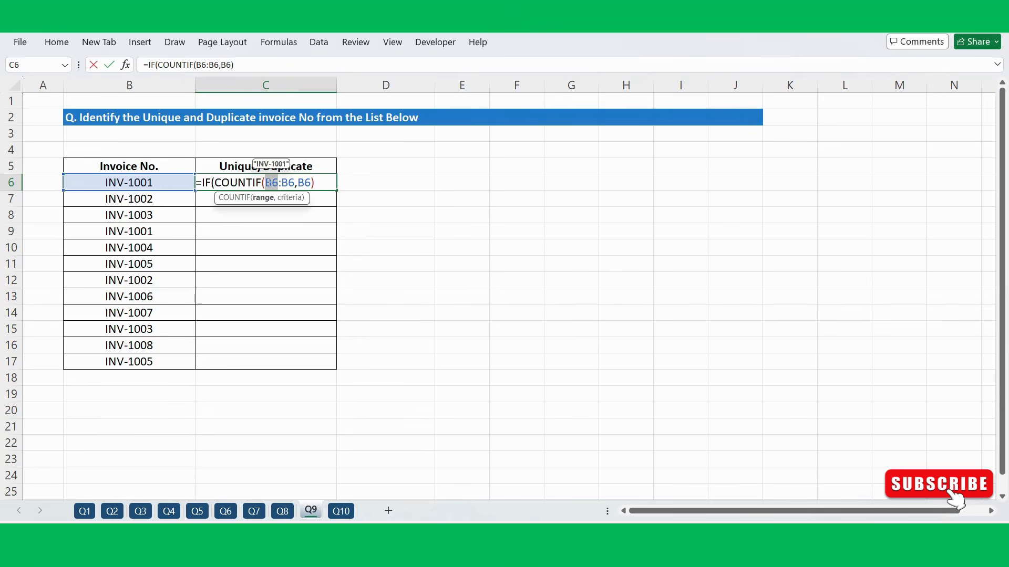
{"action": "key", "text": "F4"}
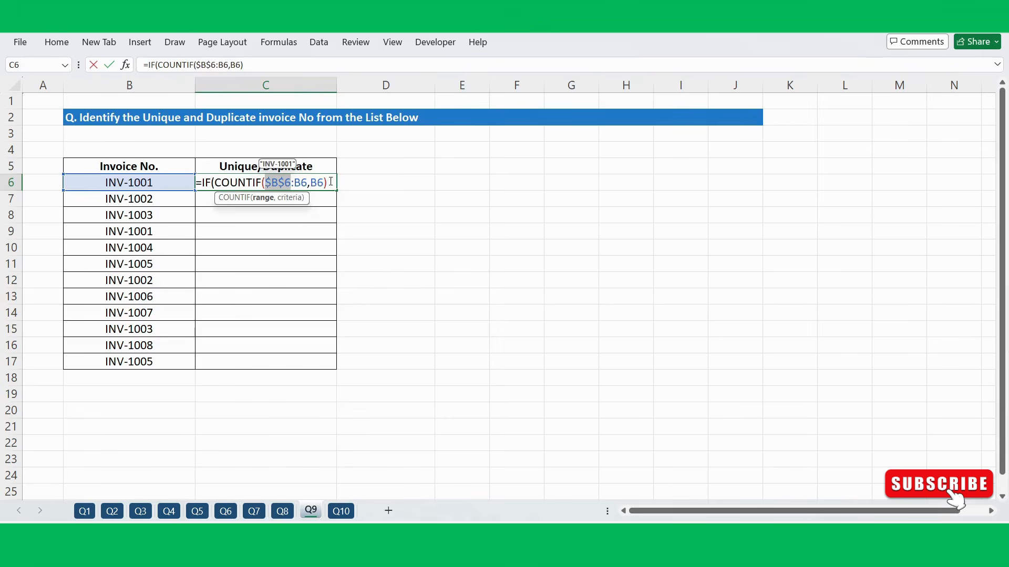
{"action": "left_click", "coordinate": [332, 182]}
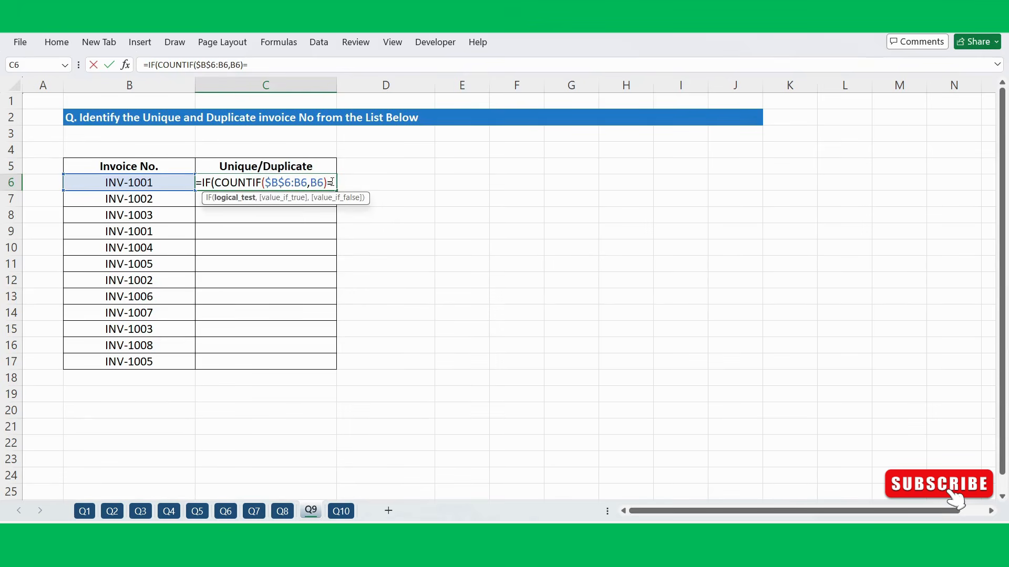
{"action": "type", "text": "=1"}
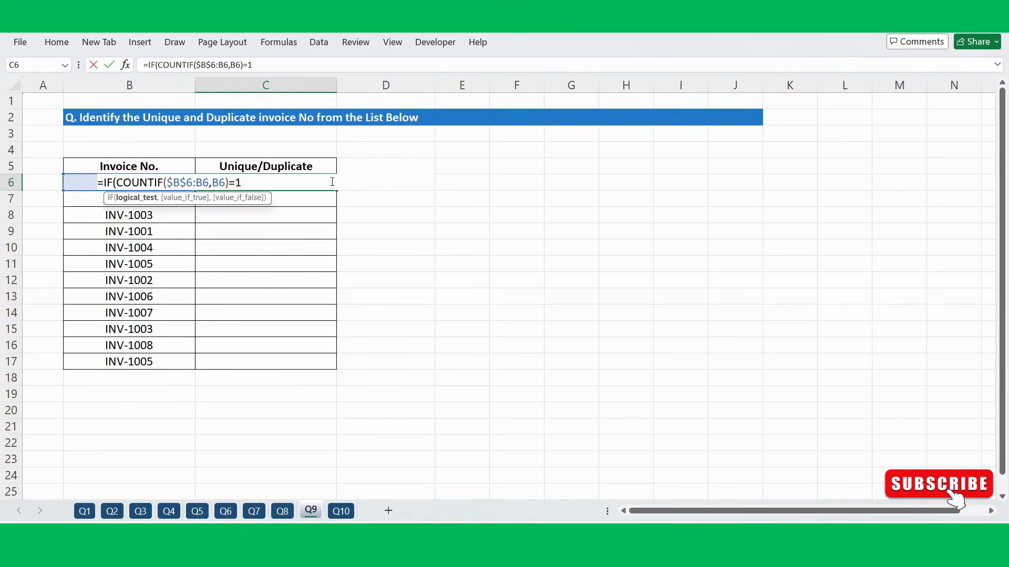
- Complete the IF formula in C6 so it returns "Unique" when true and "Duplicate" when false
{"action": "type", "text": ","}
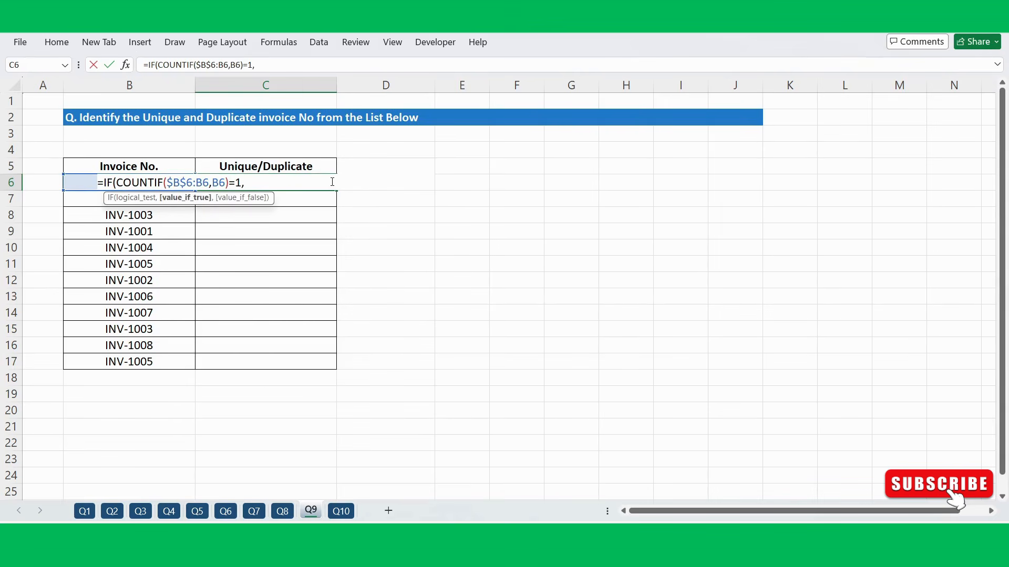
{"action": "type", "text": "\"Unique\",\""}
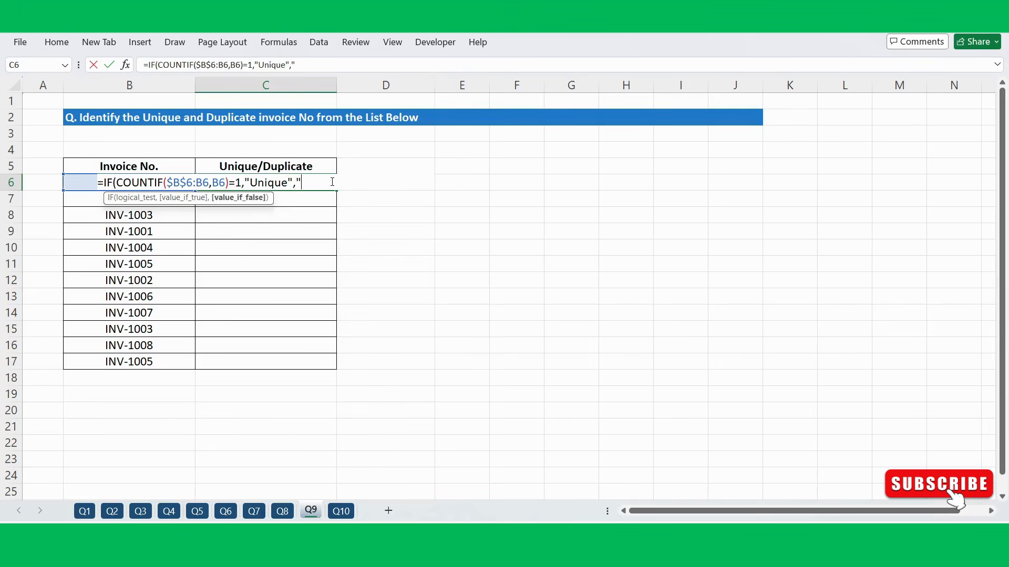
{"action": "type", "text": "Duplicate"}
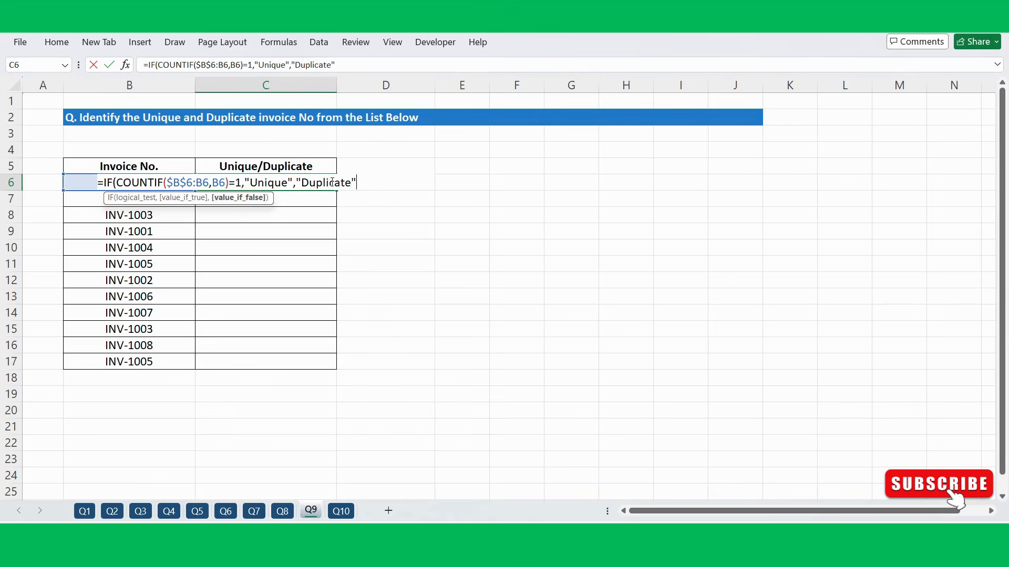
{"action": "type", "text": ")"}
{"action": "key", "text": "Return"}
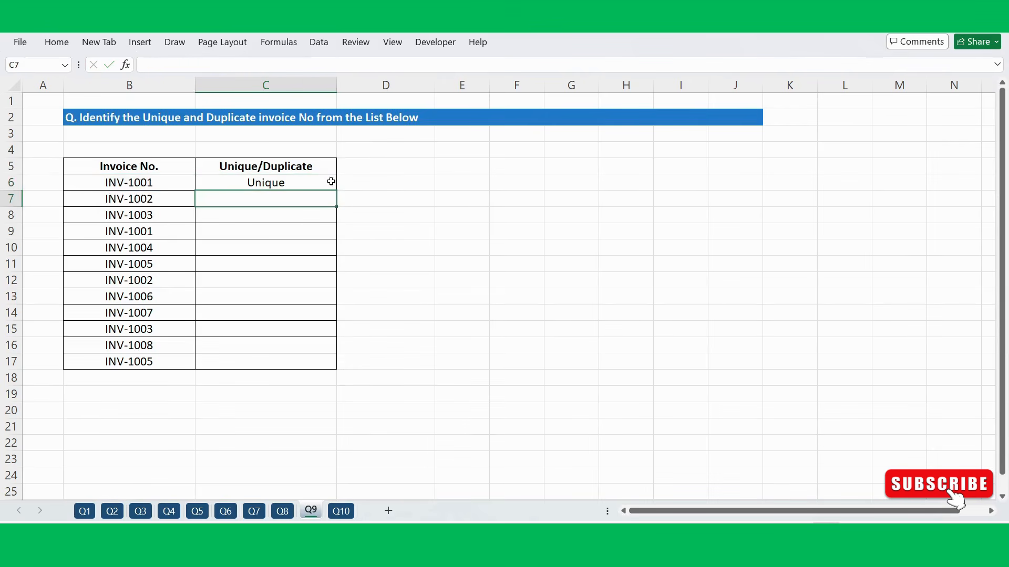
- Widen column C and fill the C6 formula down through C17
{"action": "left_click", "coordinate": [298, 182]}
{"action": "left_click_drag", "start_coordinate": [337, 87], "coordinate": [420, 91]}
{"action": "left_click_drag", "start_coordinate": [344, 185], "coordinate": [356, 361]}
{"action": "key", "text": "ctrl+d"}
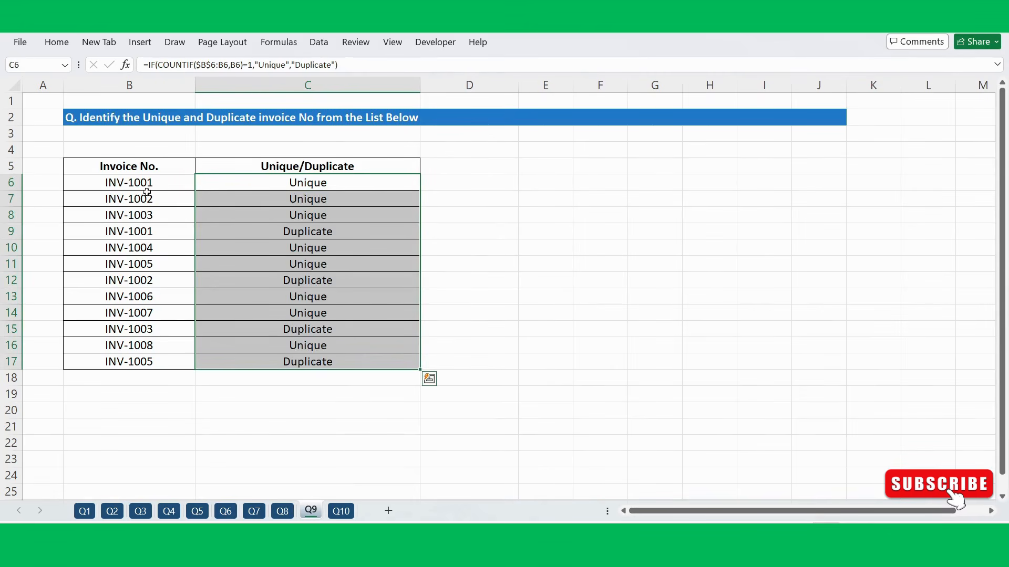
{"action": "left_click", "coordinate": [149, 185]}
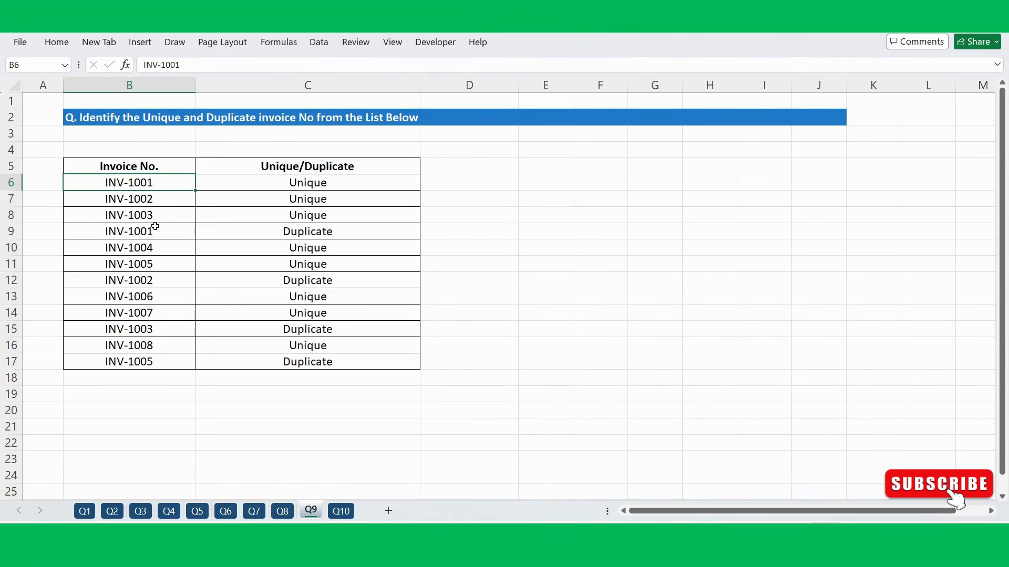
{"action": "left_click_drag", "start_coordinate": [154, 227], "coordinate": [300, 238]}
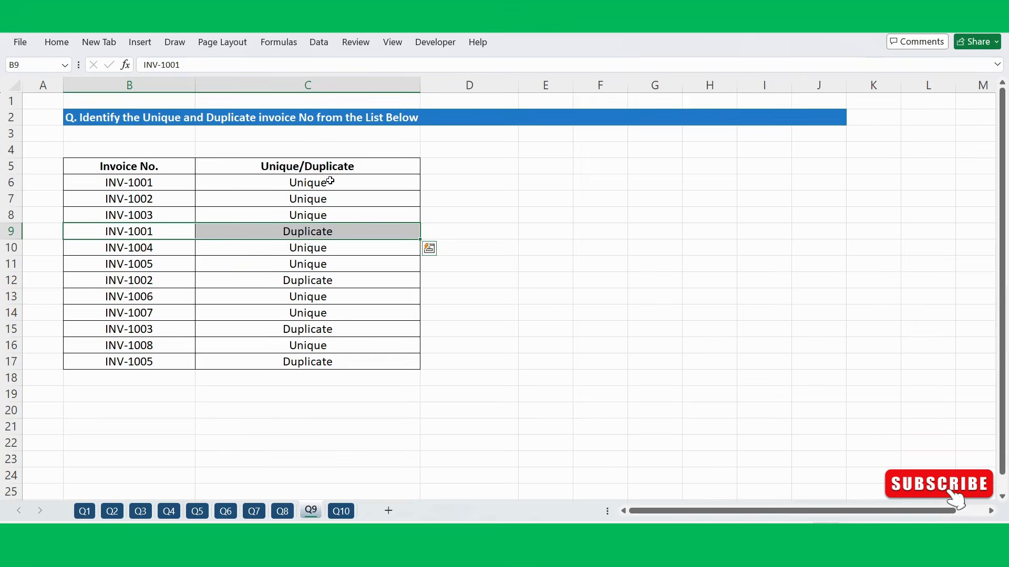
- Enter the standalone formula =COUNTIF(B6:B6,B6) in E6, beside the invoice table
{"action": "left_click", "coordinate": [453, 187]}
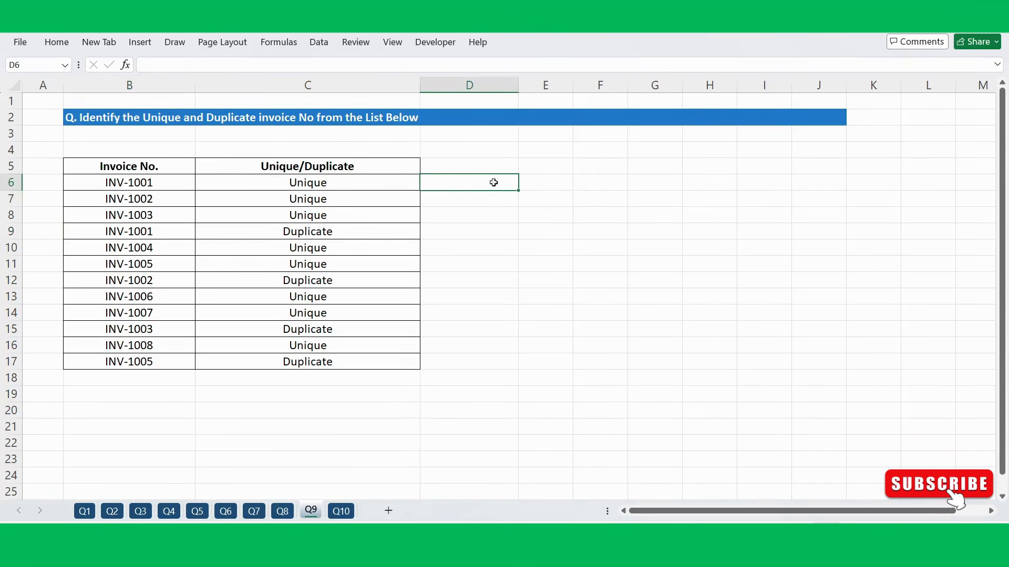
{"action": "left_click", "coordinate": [528, 181]}
{"action": "type", "text": "=co"}
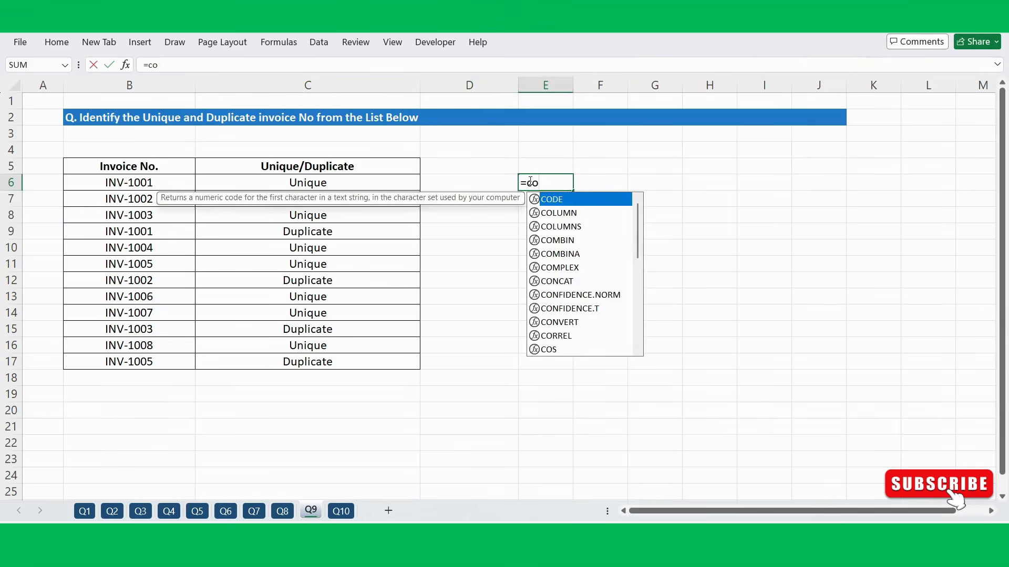
{"action": "type", "text": "untif"}
{"action": "key", "text": "Tab"}
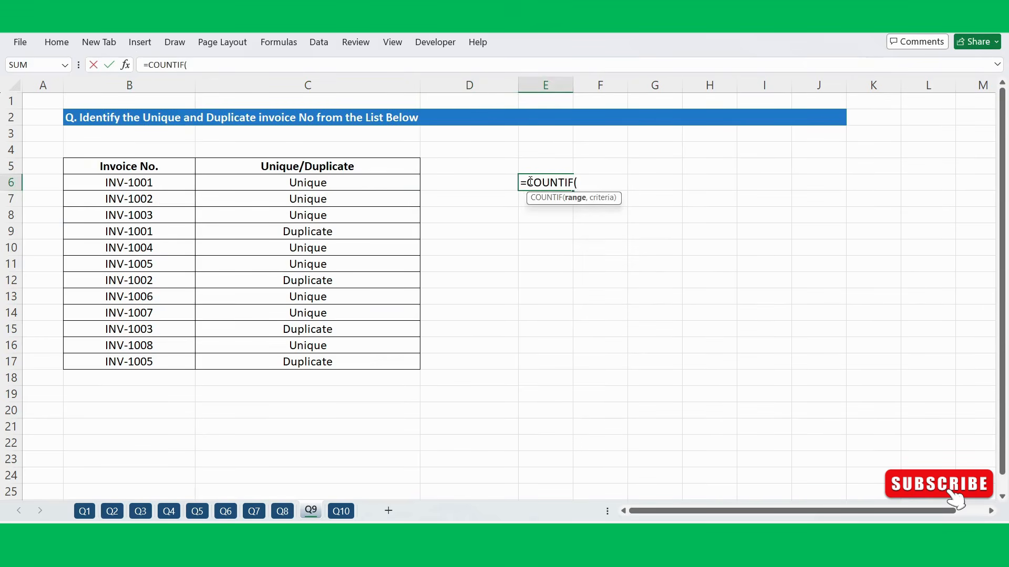
{"action": "left_click", "coordinate": [158, 182]}
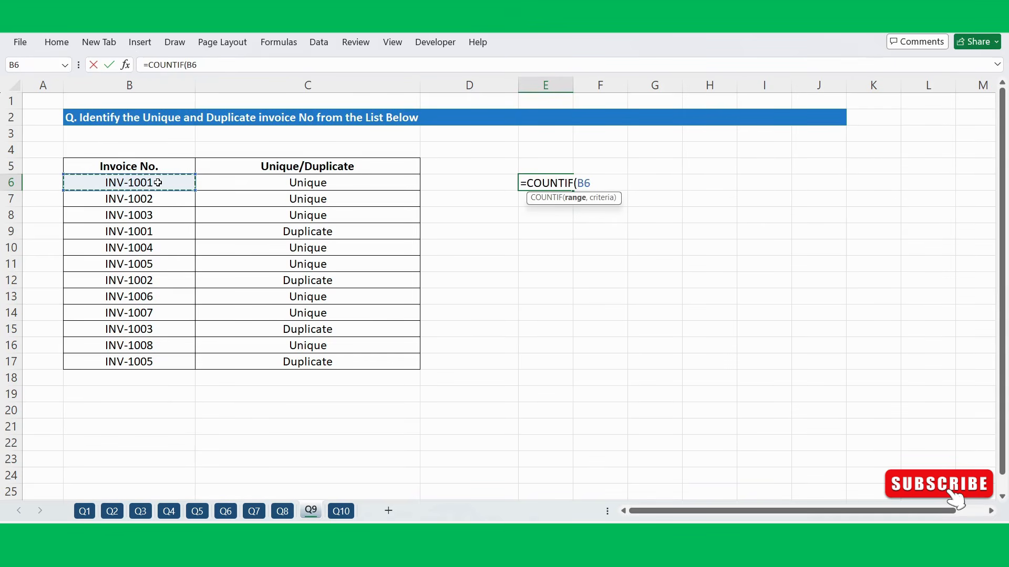
{"action": "type", "text": ":"}
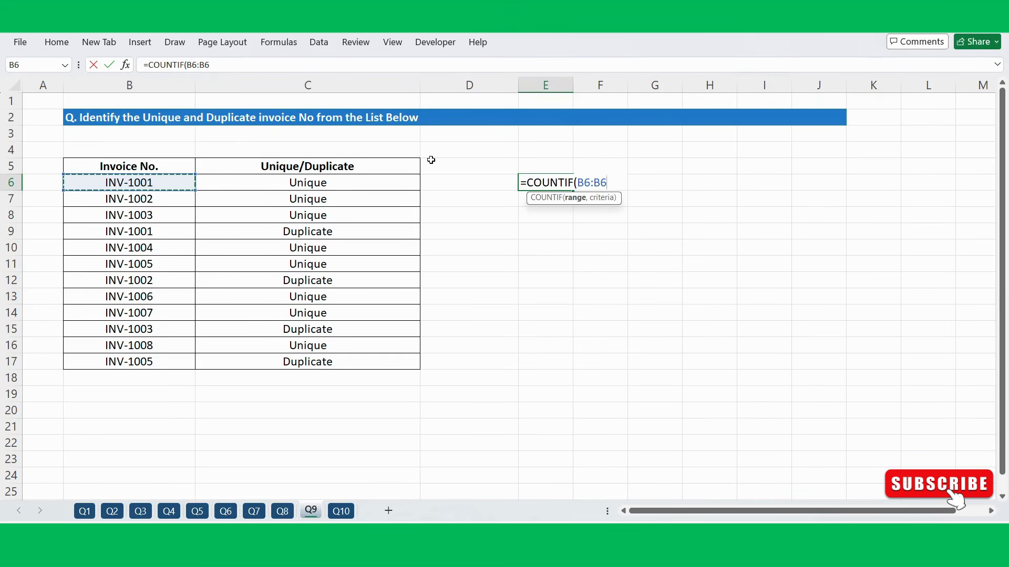
{"action": "type", "text": ","}
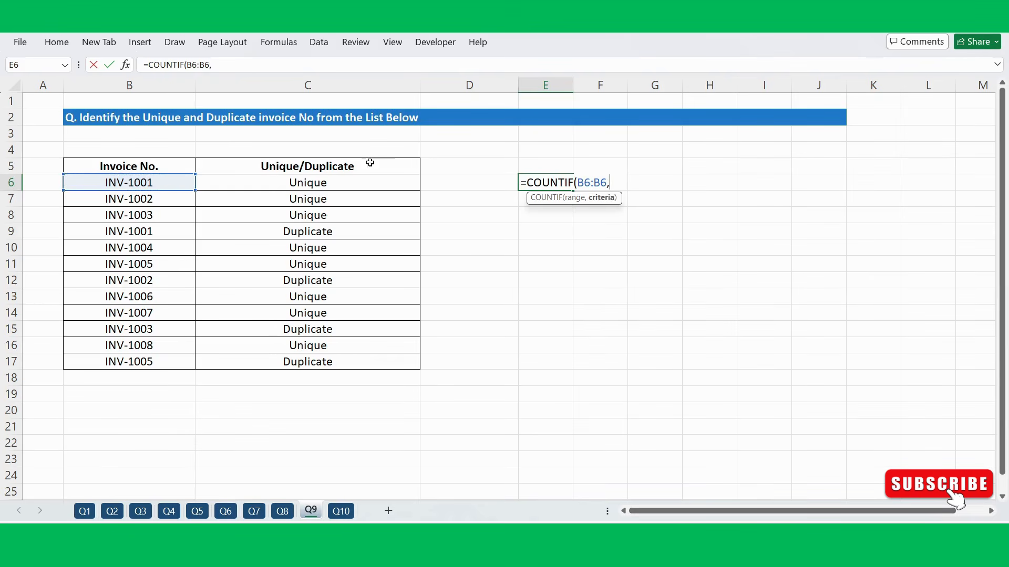
{"action": "left_click", "coordinate": [180, 183]}
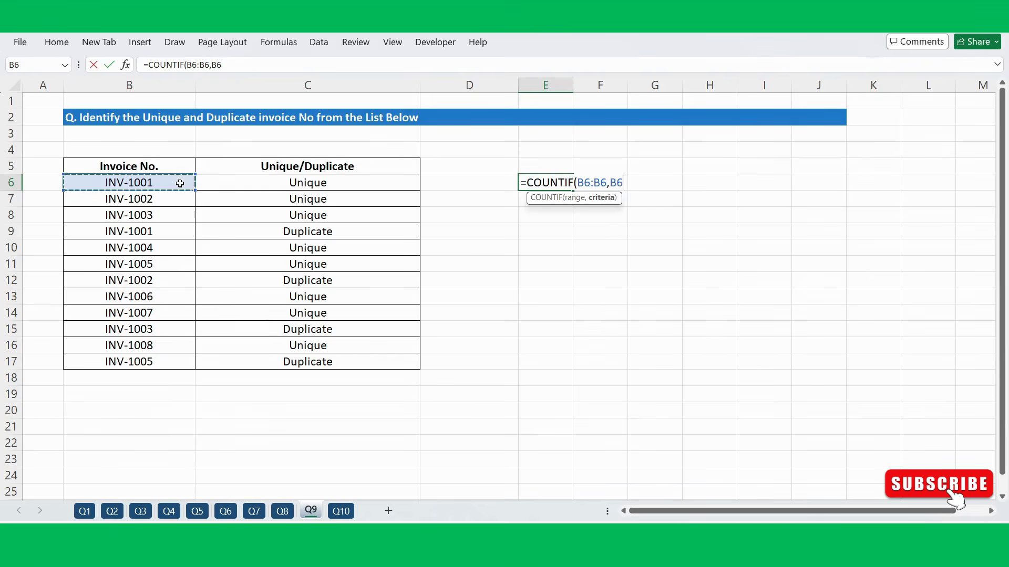
{"action": "type", "text": ")"}
{"action": "key", "text": "Return"}
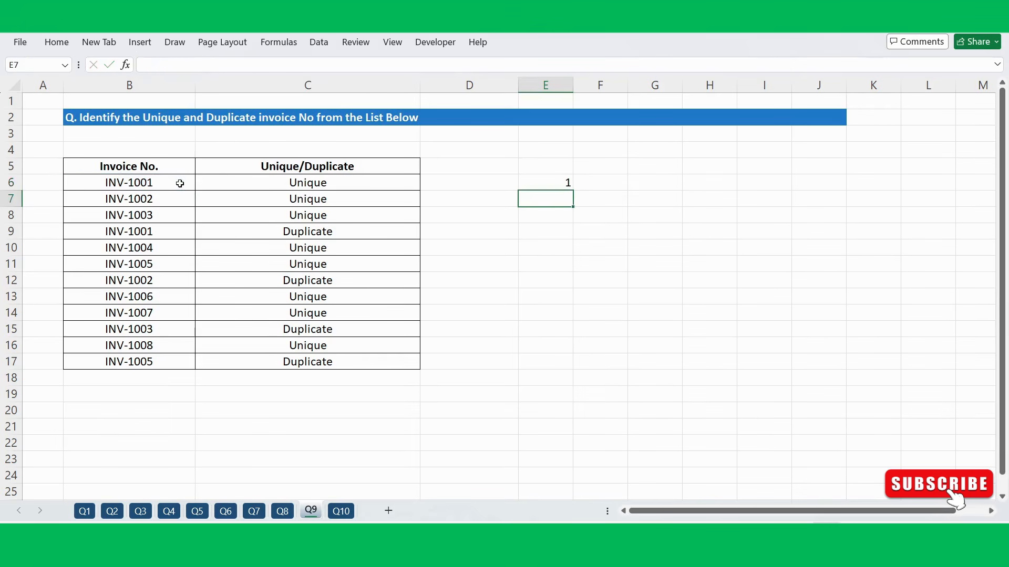
- Make the start of the range in E6 absolute, so the formula reads =COUNTIF($B$6:B6,B6)
{"action": "left_click", "coordinate": [557, 181]}
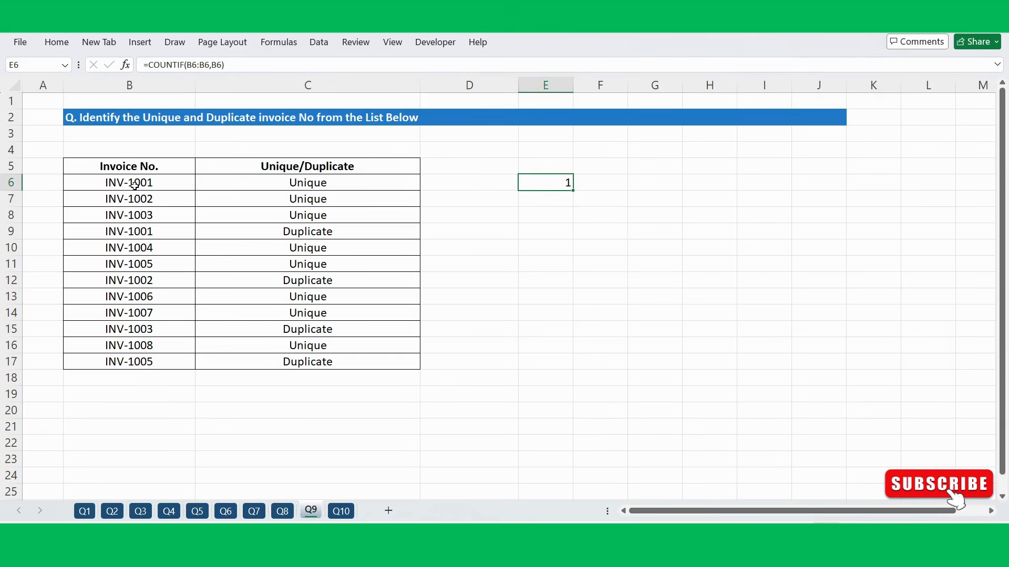
{"action": "left_click", "coordinate": [162, 180]}
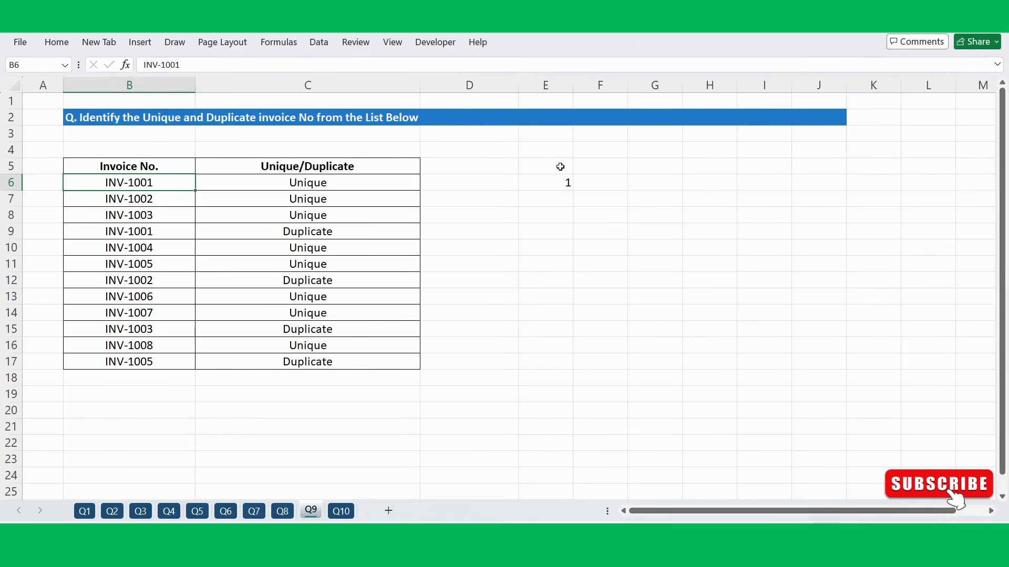
{"action": "left_click", "coordinate": [550, 179]}
{"action": "double_click", "coordinate": [550, 180]}
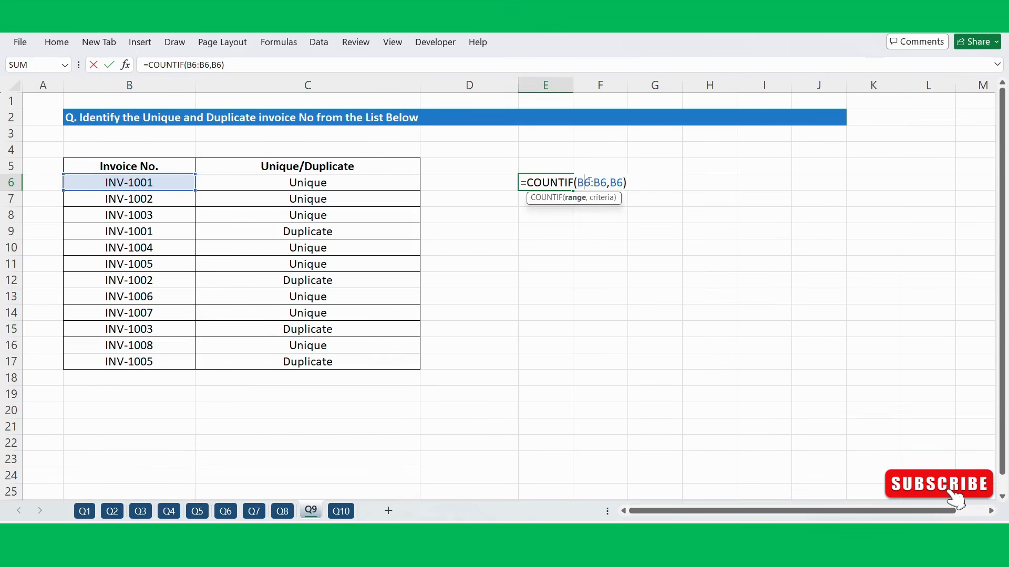
{"action": "left_click_drag", "start_coordinate": [589, 181], "coordinate": [578, 182]}
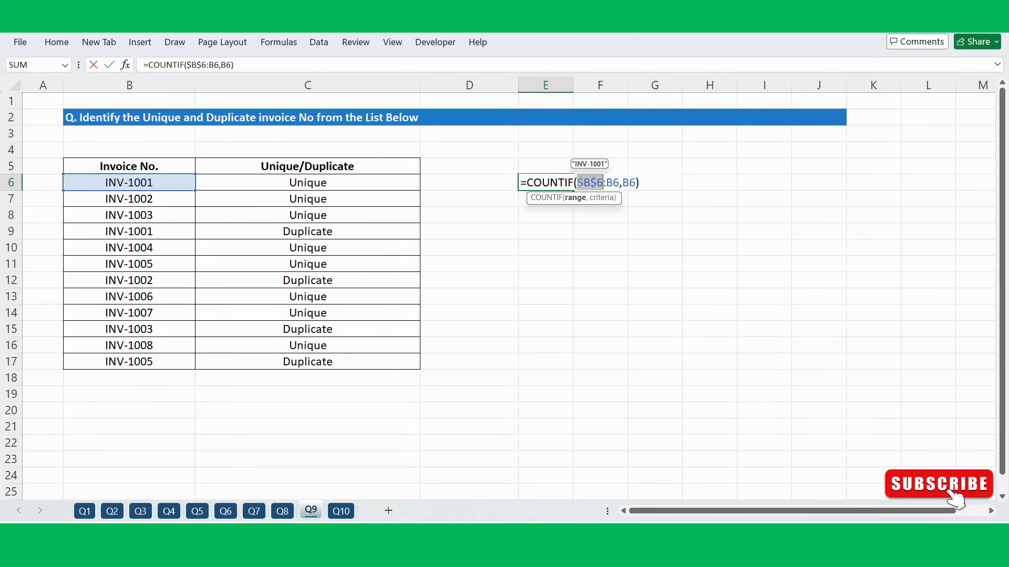
{"action": "key", "text": "Return"}
{"action": "left_click", "coordinate": [565, 182]}
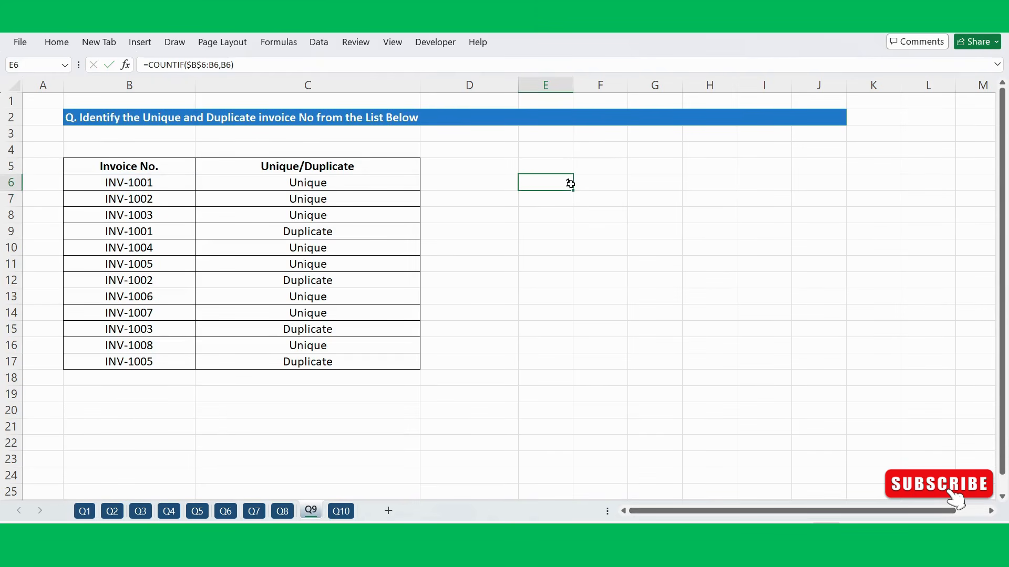
- Fill the COUNTIF formula from E6 down to E7, checking it against invoice B7, and on through E12
{"action": "mouse_move", "coordinate": [571, 188]}
{"action": "left_mouse_down"}
{"action": "mouse_move", "coordinate": [564, 277]}
{"action": "mouse_move", "coordinate": [572, 204]}
{"action": "left_mouse_up"}
{"action": "left_click", "coordinate": [558, 202]}
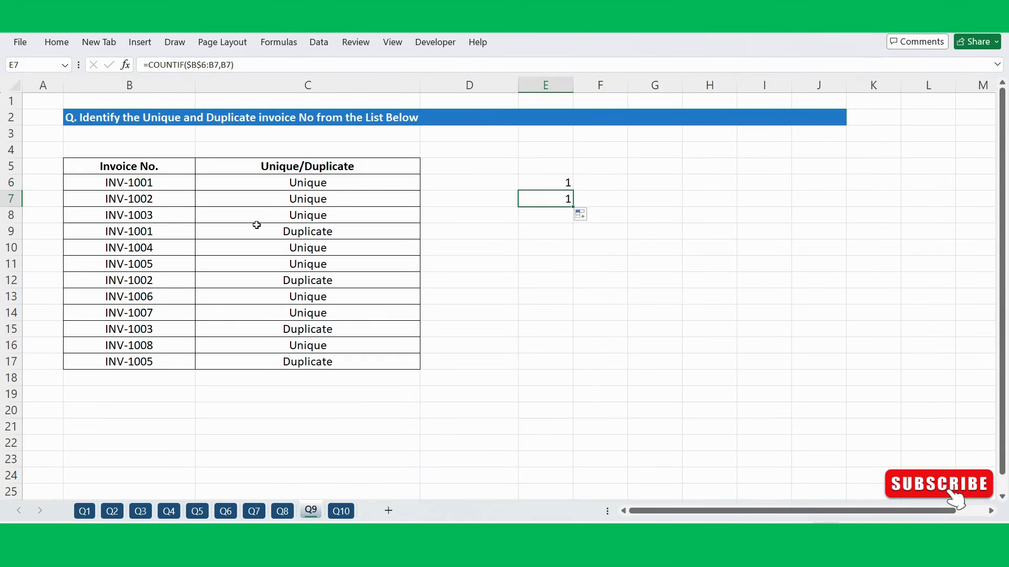
{"action": "left_click", "coordinate": [148, 200]}
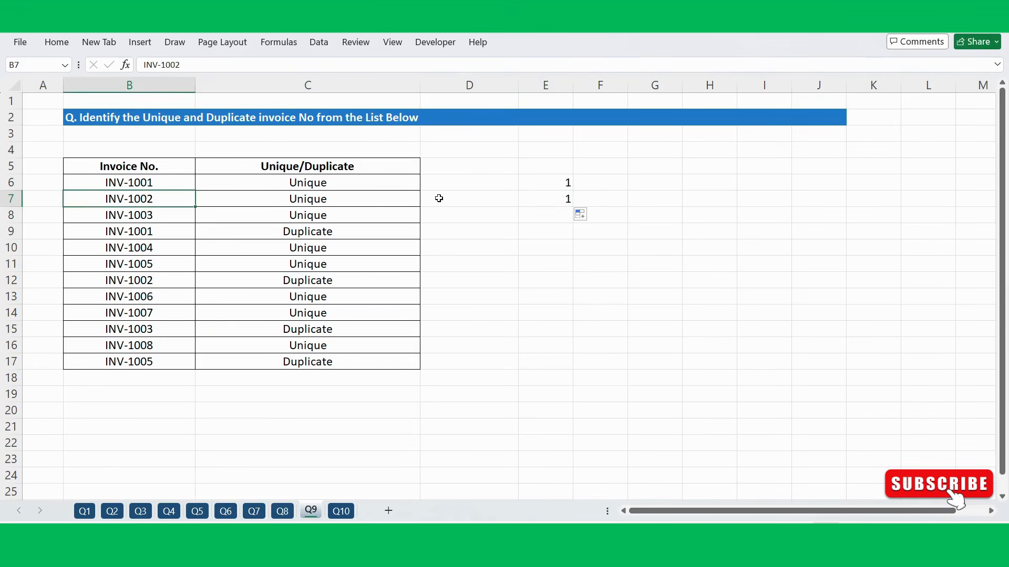
{"action": "left_click", "coordinate": [536, 196]}
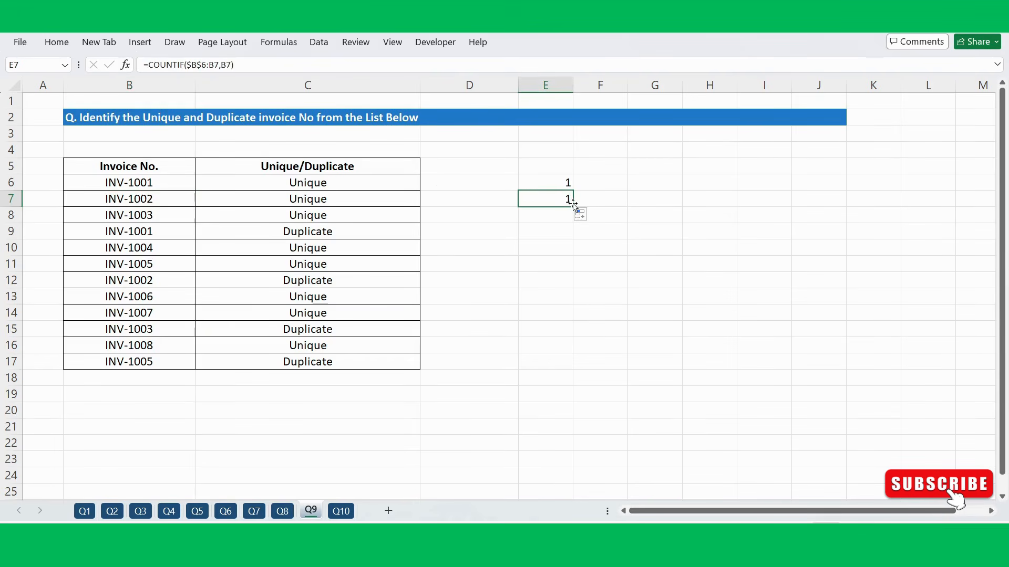
{"action": "left_click_drag", "start_coordinate": [573, 207], "coordinate": [567, 290]}
- Examine the COUNTIF formula in E9 against invoice numbers B6:B9 and the matching label formula in C9
{"action": "left_click", "coordinate": [558, 229]}
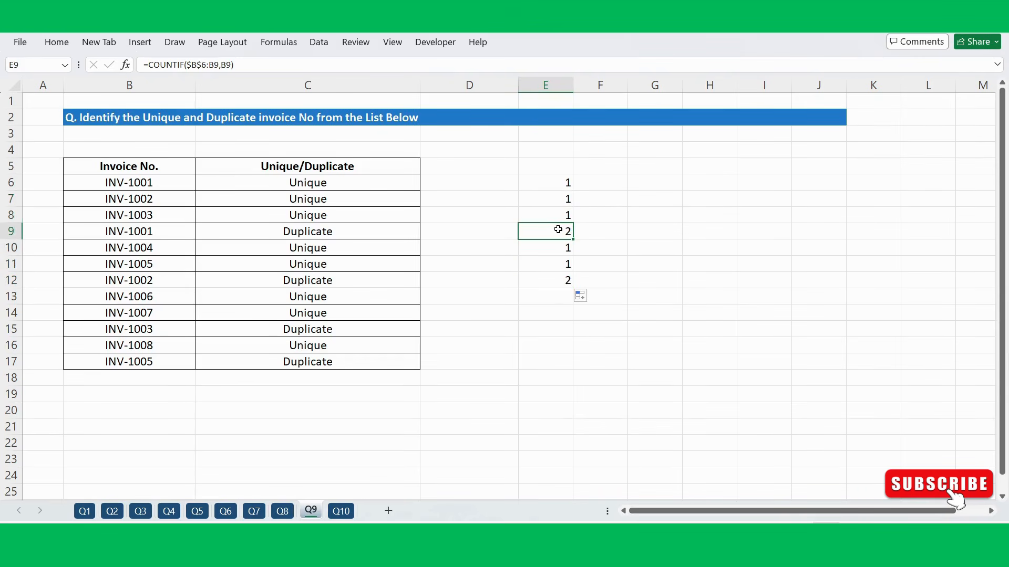
{"action": "left_click", "coordinate": [166, 235]}
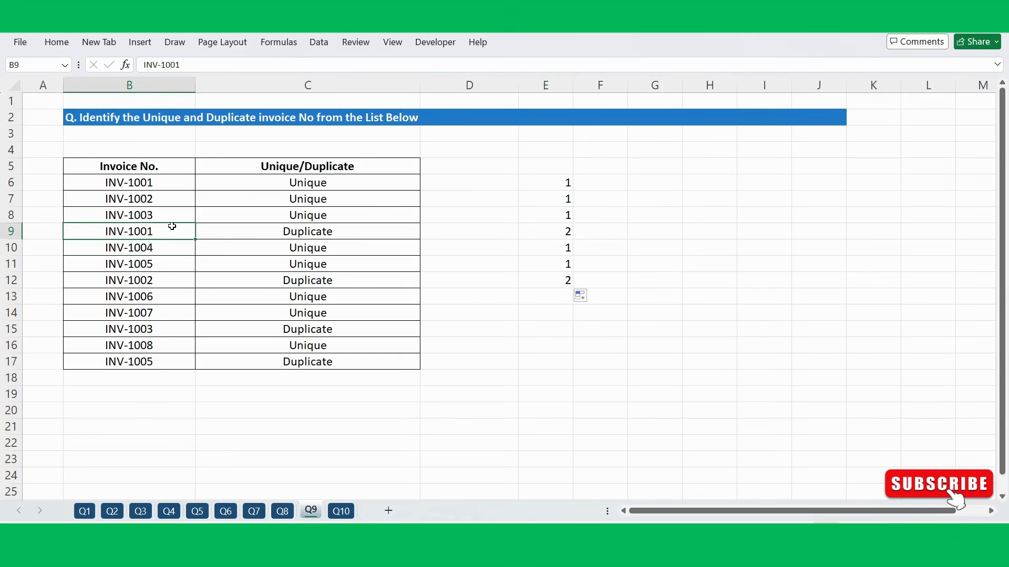
{"action": "left_click", "coordinate": [558, 232]}
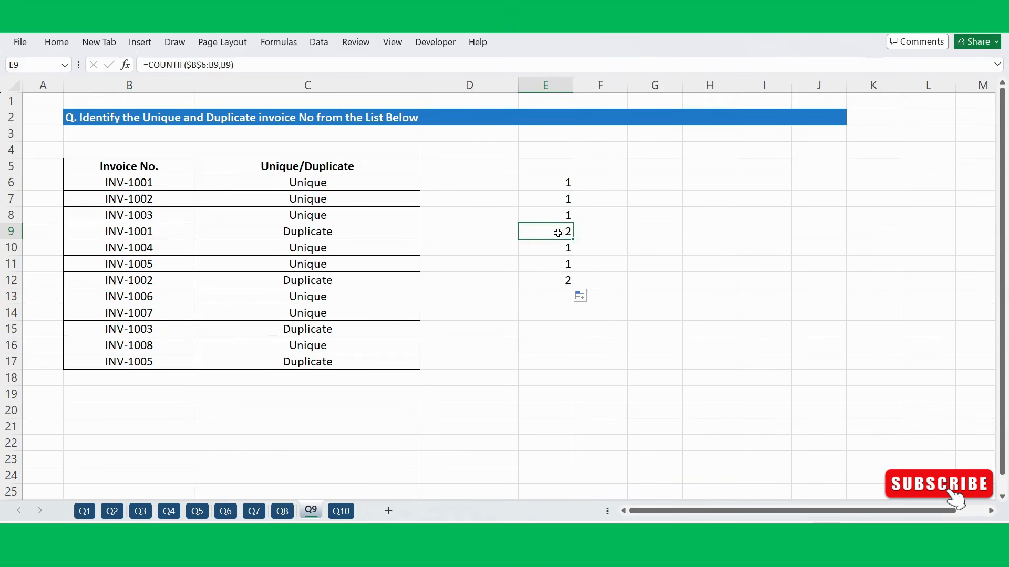
{"action": "double_click", "coordinate": [558, 233]}
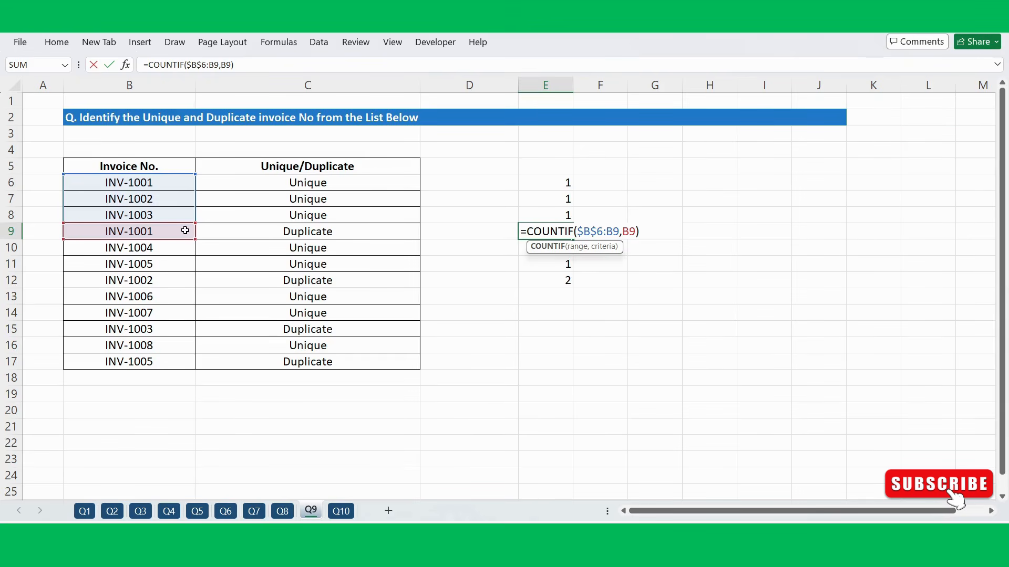
{"action": "left_click_drag", "start_coordinate": [182, 181], "coordinate": [174, 234]}
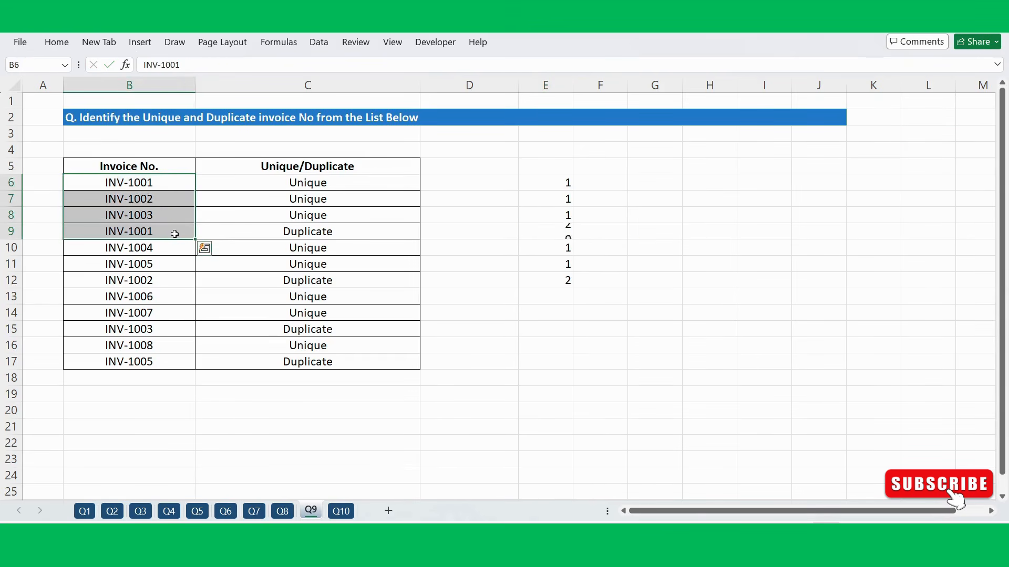
{"action": "left_click", "coordinate": [541, 231]}
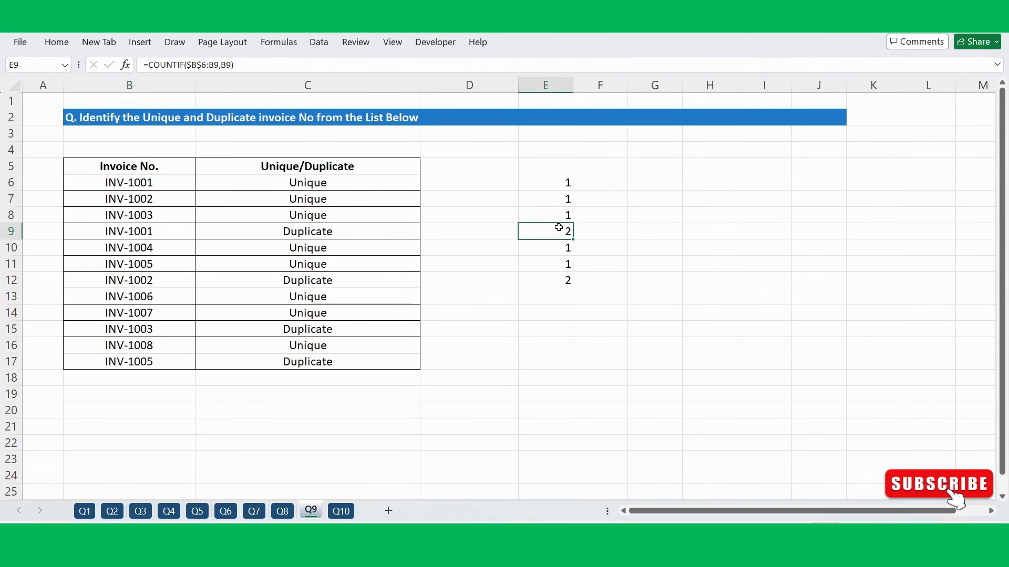
{"action": "left_click", "coordinate": [176, 228]}
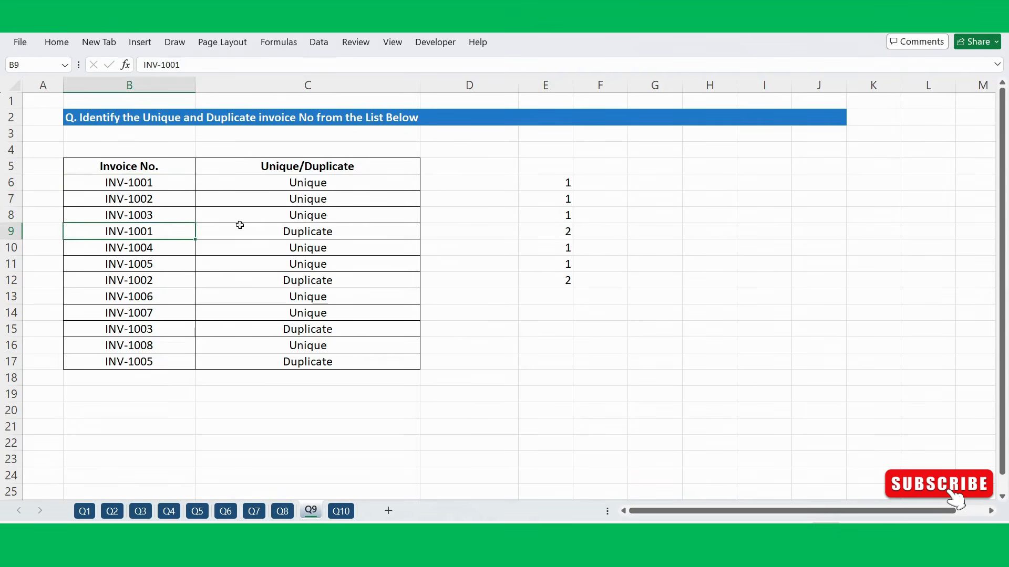
{"action": "left_click", "coordinate": [271, 229]}
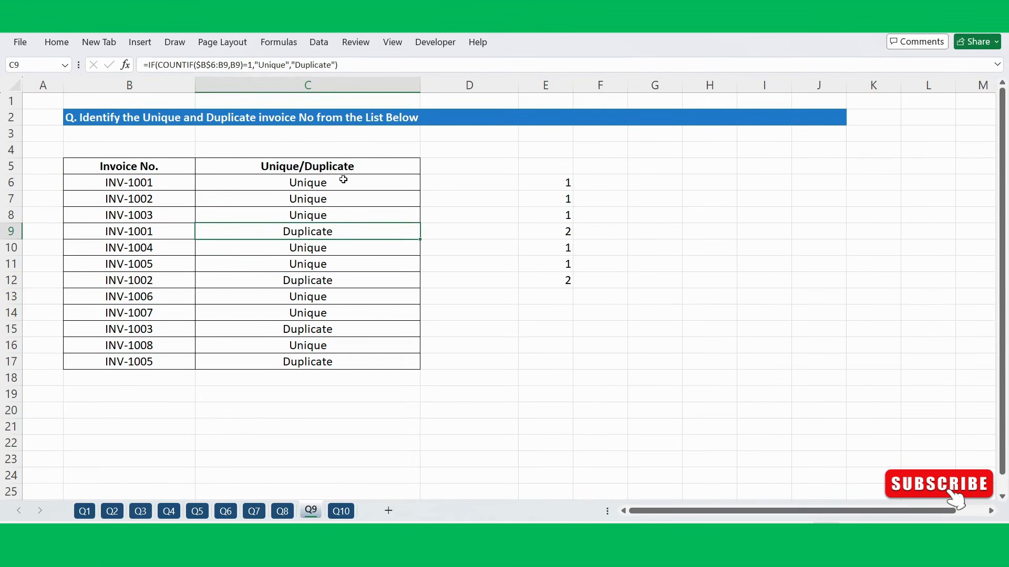
{"action": "left_click", "coordinate": [571, 232]}
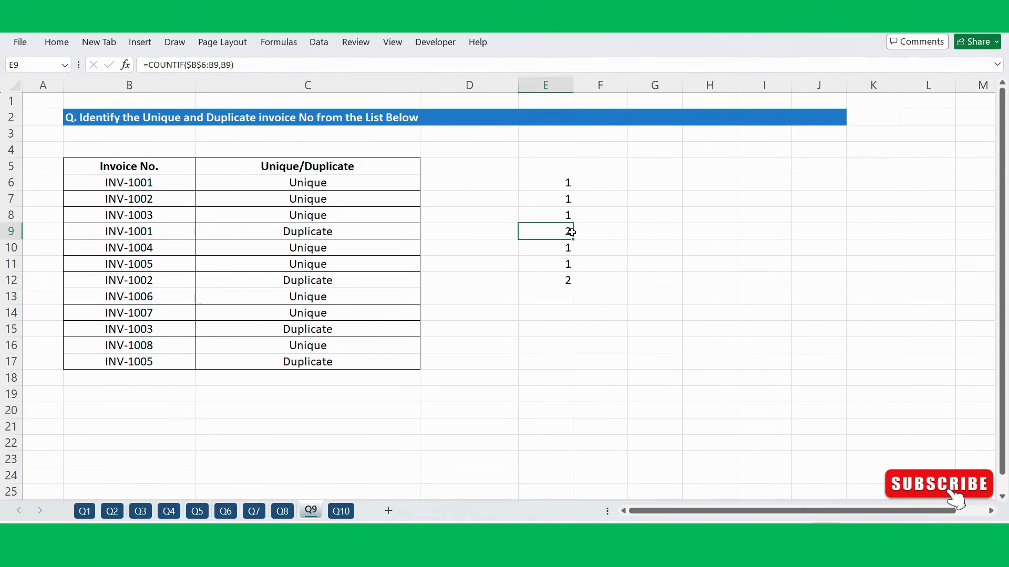
- Fill the COUNTIF formula from E12 down through E17
{"action": "left_click", "coordinate": [574, 280]}
{"action": "left_click_drag", "start_coordinate": [574, 289], "coordinate": [575, 369]}
{"action": "left_click", "coordinate": [635, 278]}
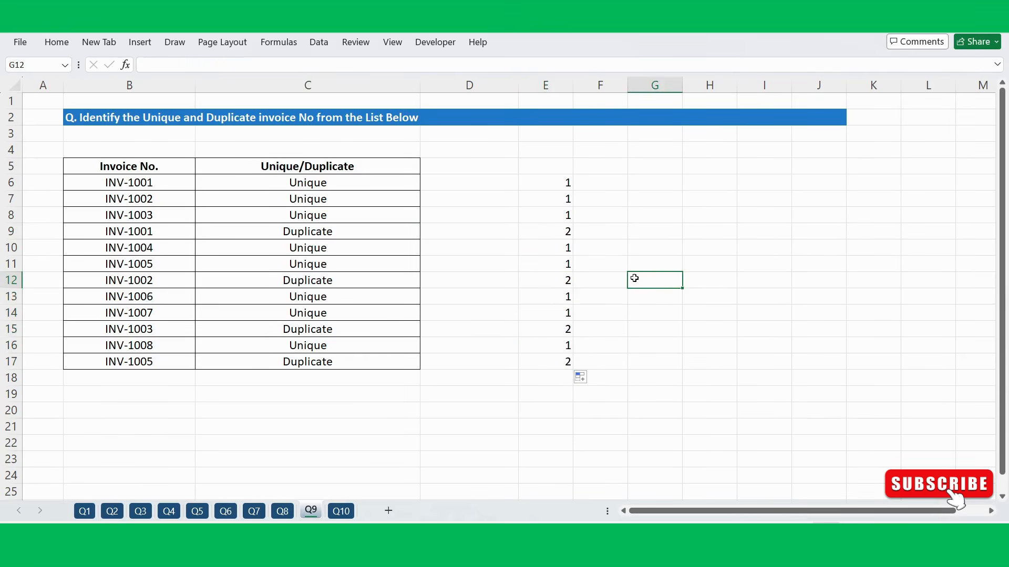
- Examine how the COUNTIF range expands in the formulas of E6, E7 and E10, and review the column E counts
{"action": "double_click", "coordinate": [552, 181]}
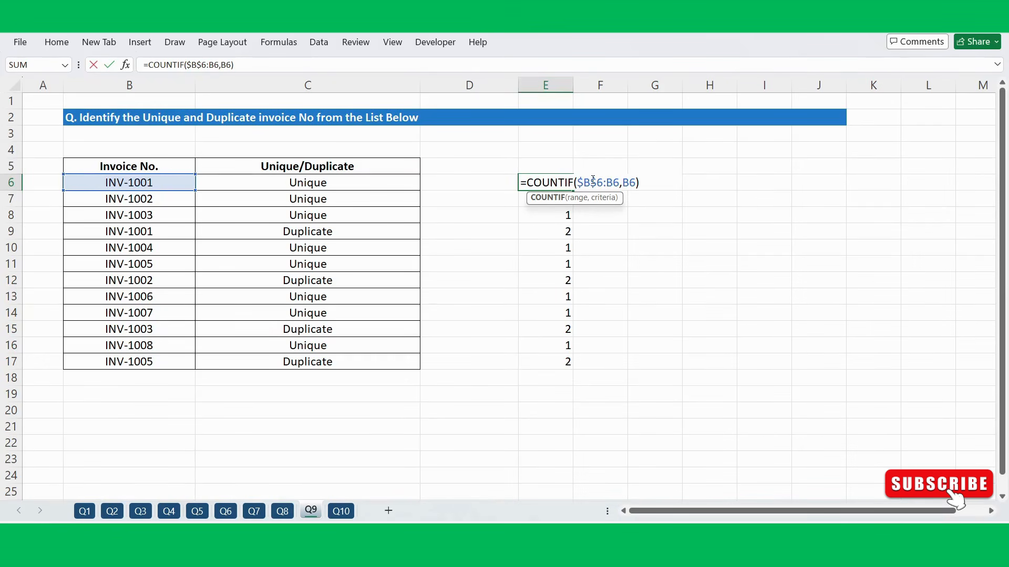
{"action": "key", "text": "Return"}
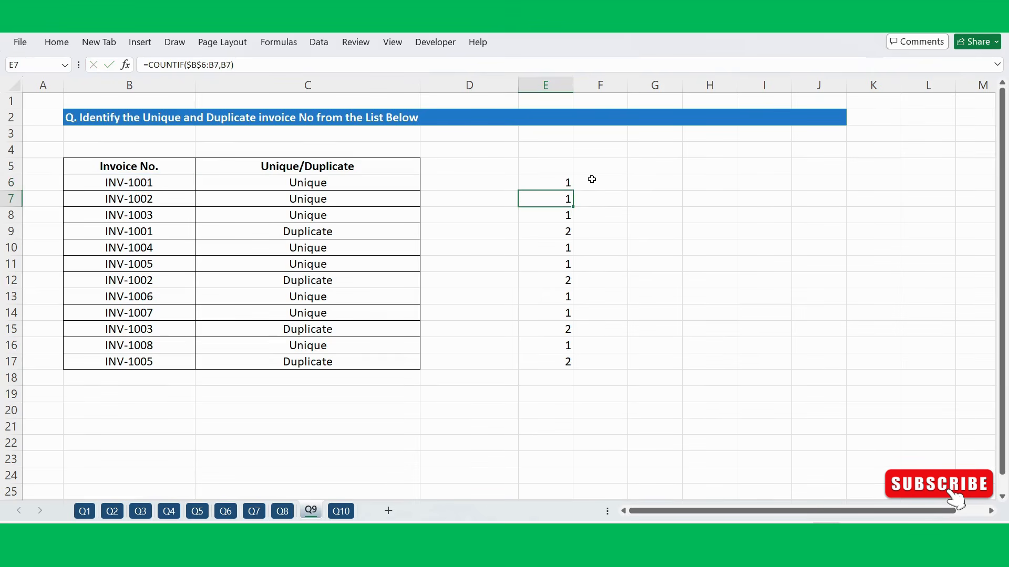
{"action": "double_click", "coordinate": [553, 197]}
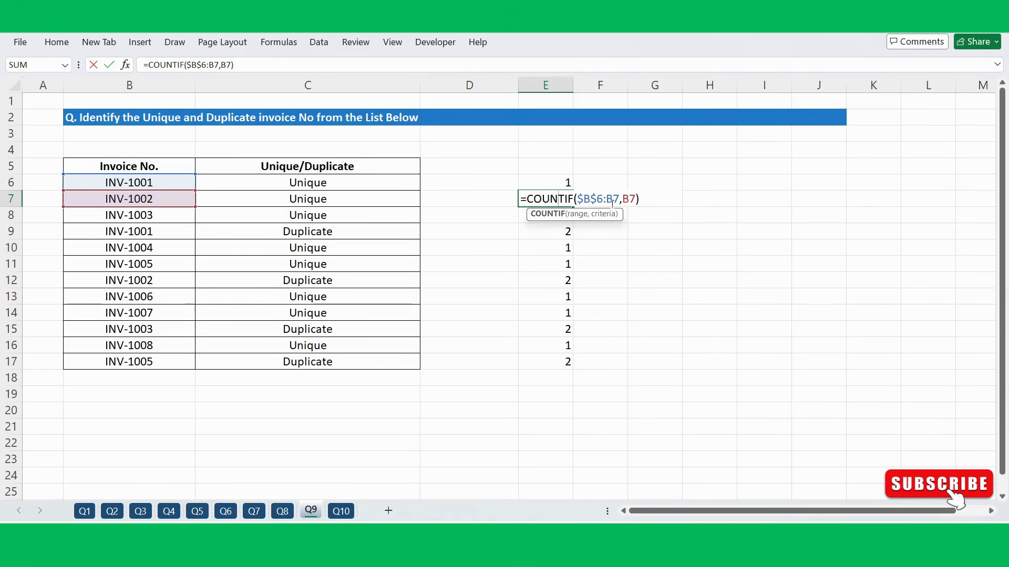
{"action": "key", "text": "Return"}
{"action": "double_click", "coordinate": [569, 246]}
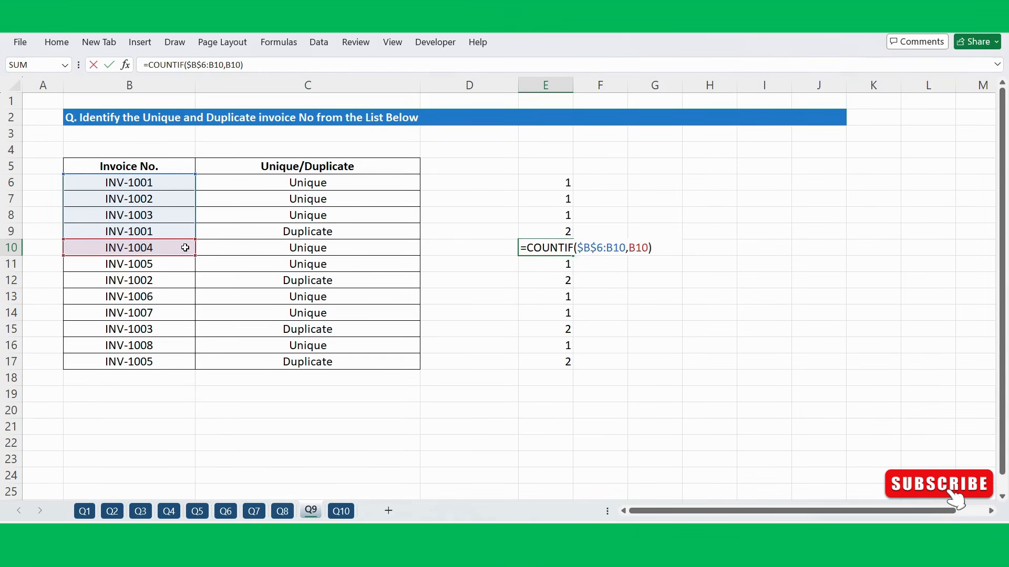
{"action": "key", "text": "Return"}
{"action": "left_click", "coordinate": [680, 194]}
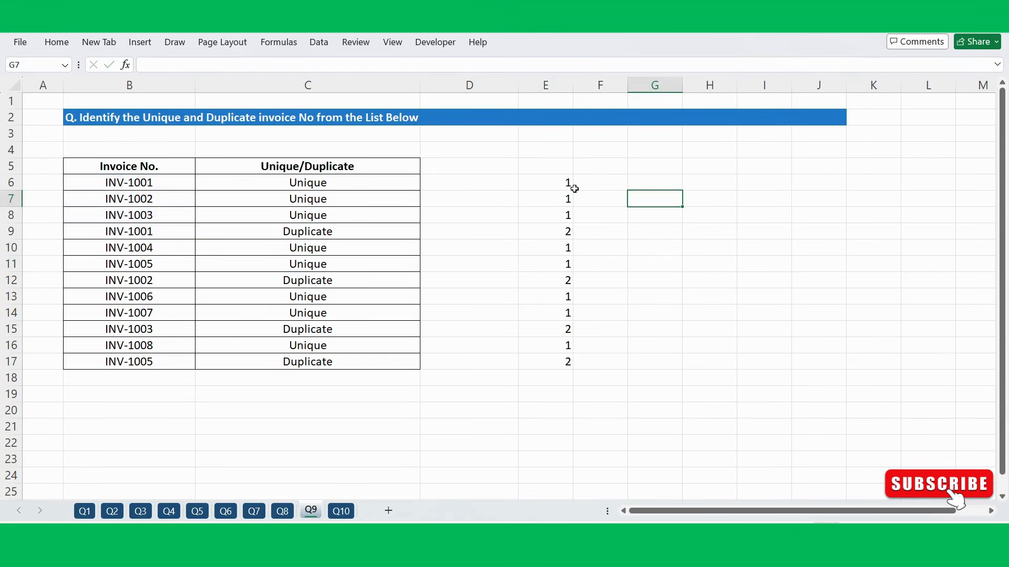
{"action": "left_click_drag", "start_coordinate": [552, 184], "coordinate": [543, 349]}
{"action": "left_click", "coordinate": [629, 299]}
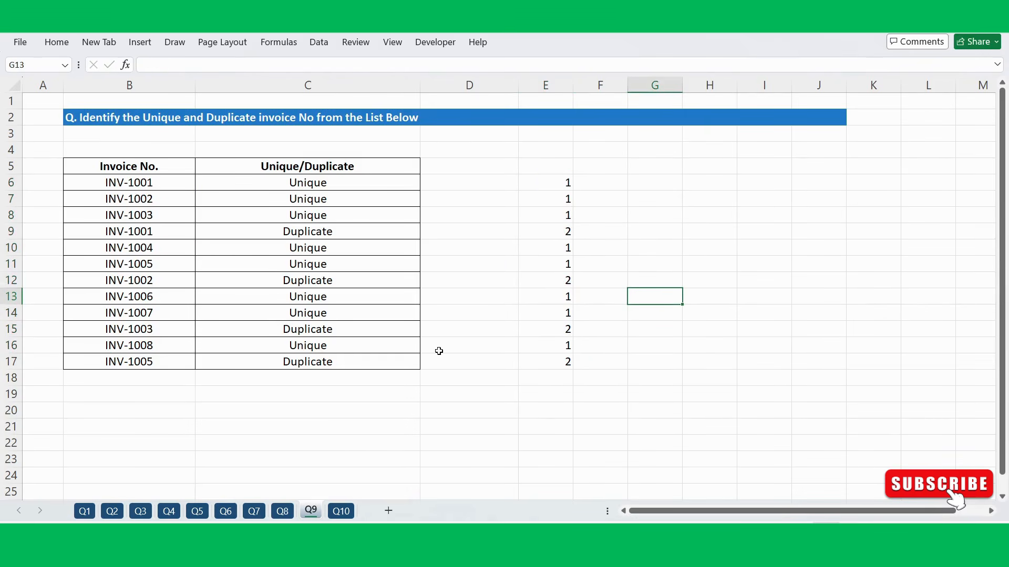
{"action": "left_click", "coordinate": [205, 421]}
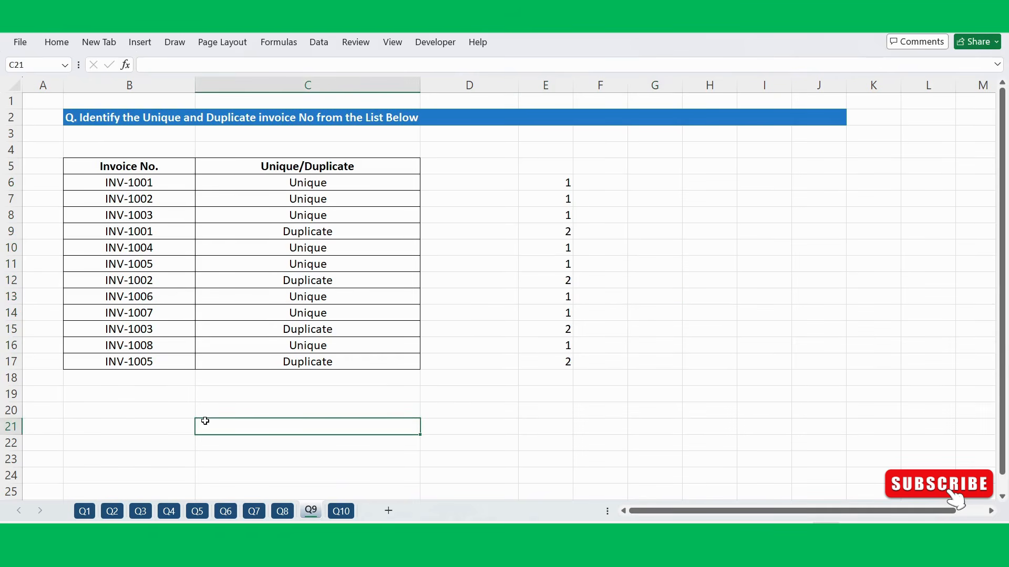
{"action": "left_click", "coordinate": [140, 413]}
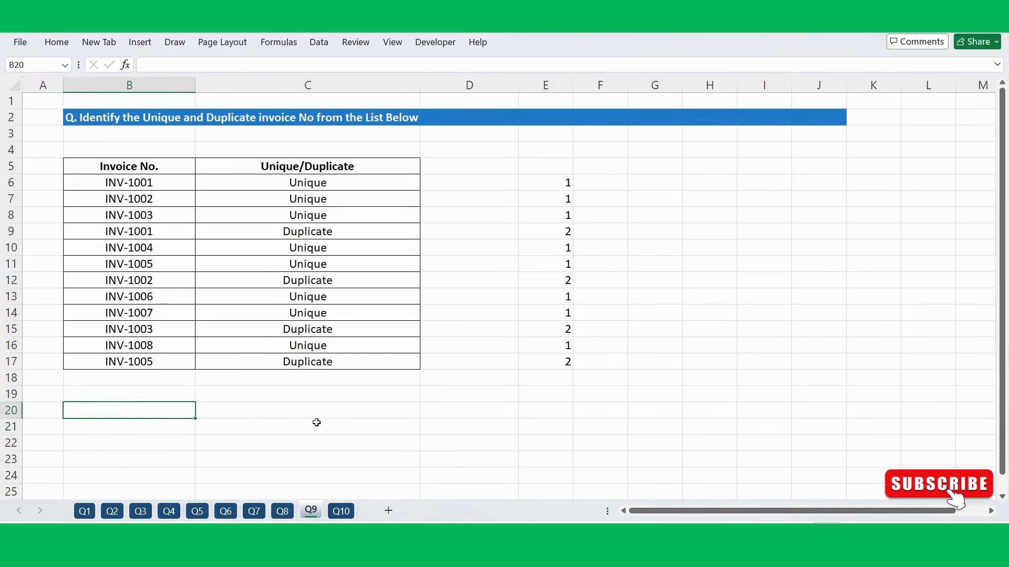
{"action": "left_click", "coordinate": [494, 390]}
{"action": "left_click", "coordinate": [607, 376]}
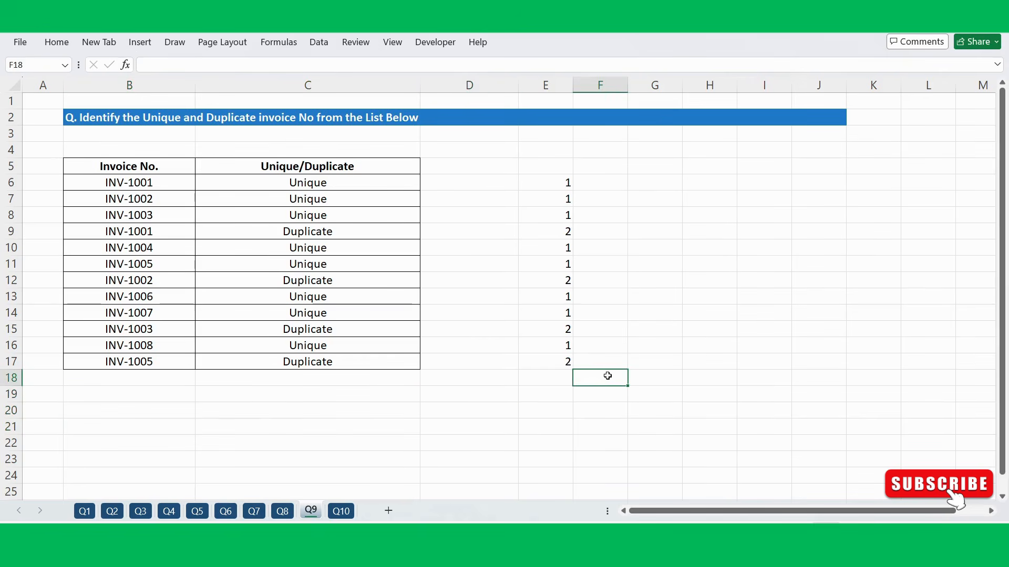
{"action": "left_click", "coordinate": [529, 326]}
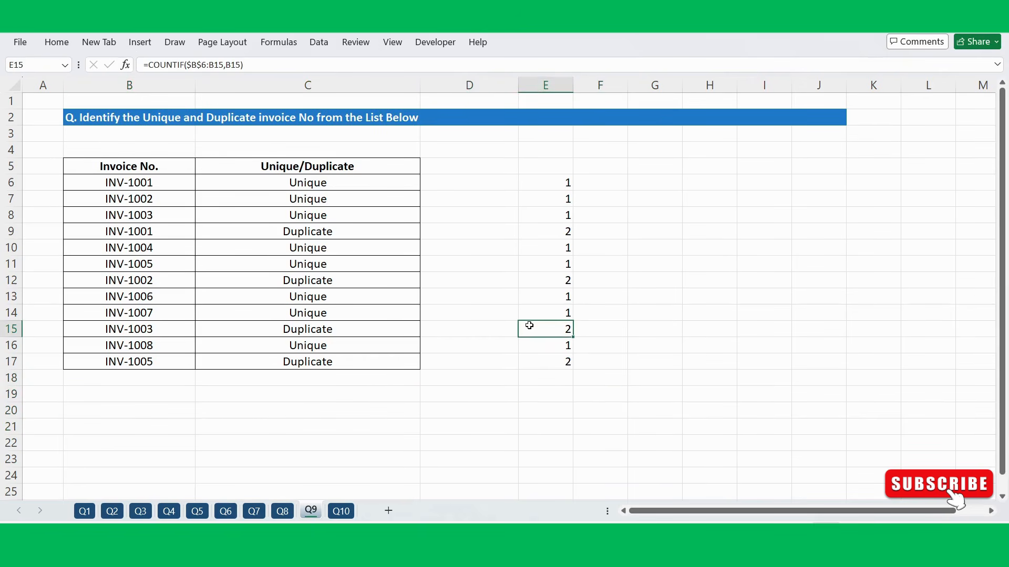
{"action": "left_click", "coordinate": [469, 294]}
{"action": "left_click", "coordinate": [498, 332]}
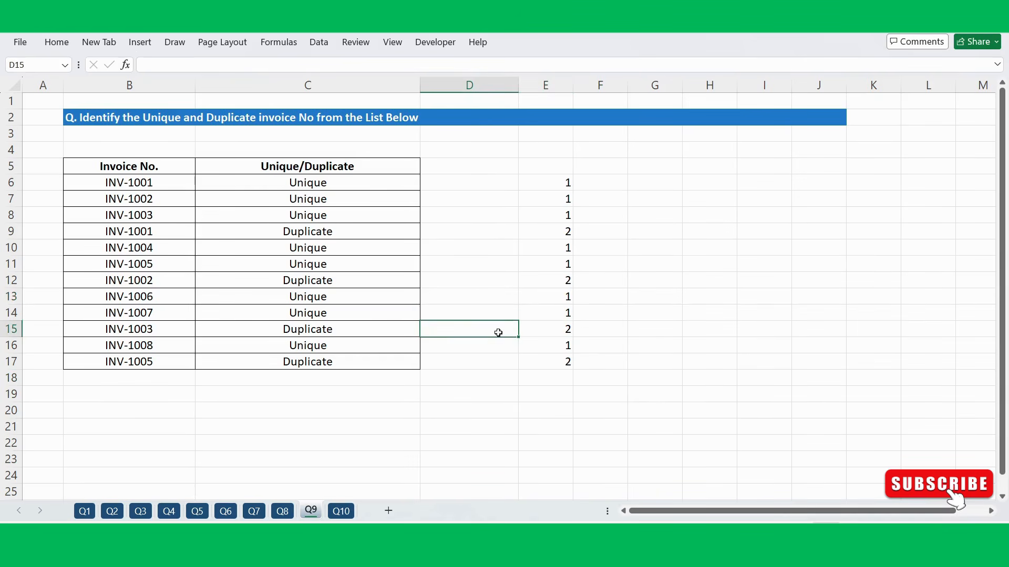
{"action": "left_click", "coordinate": [476, 379]}
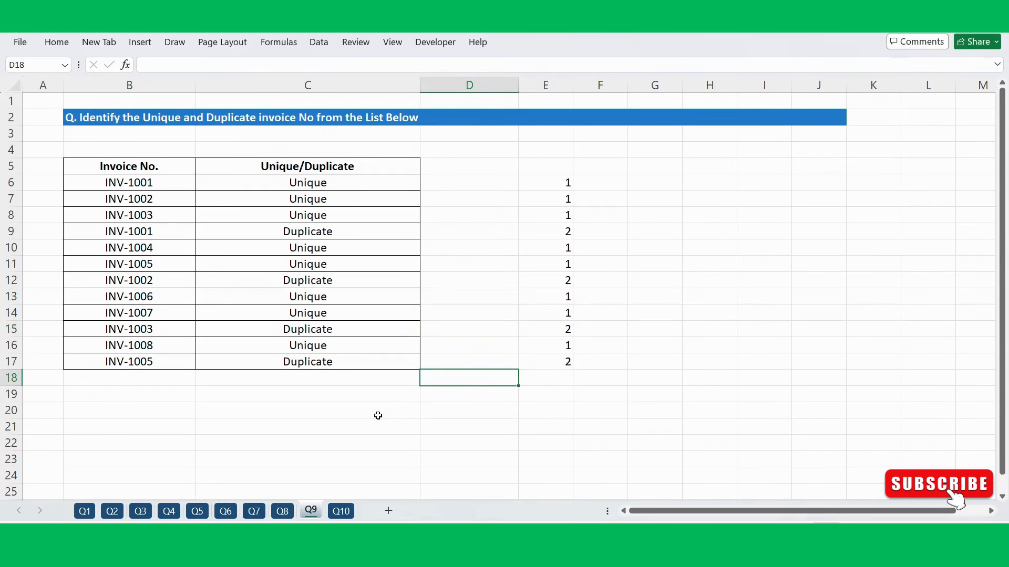
- Switch to the Q10 sheet and review the expected Previous Month dates in column G
{"action": "left_click", "coordinate": [341, 511]}
{"action": "left_click", "coordinate": [647, 326]}
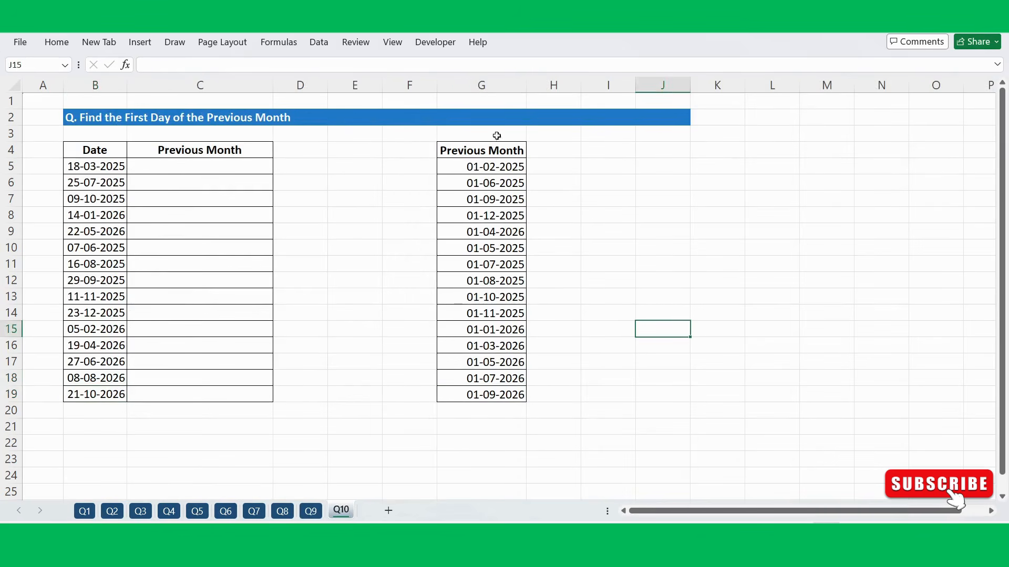
{"action": "left_click_drag", "start_coordinate": [473, 151], "coordinate": [471, 379]}
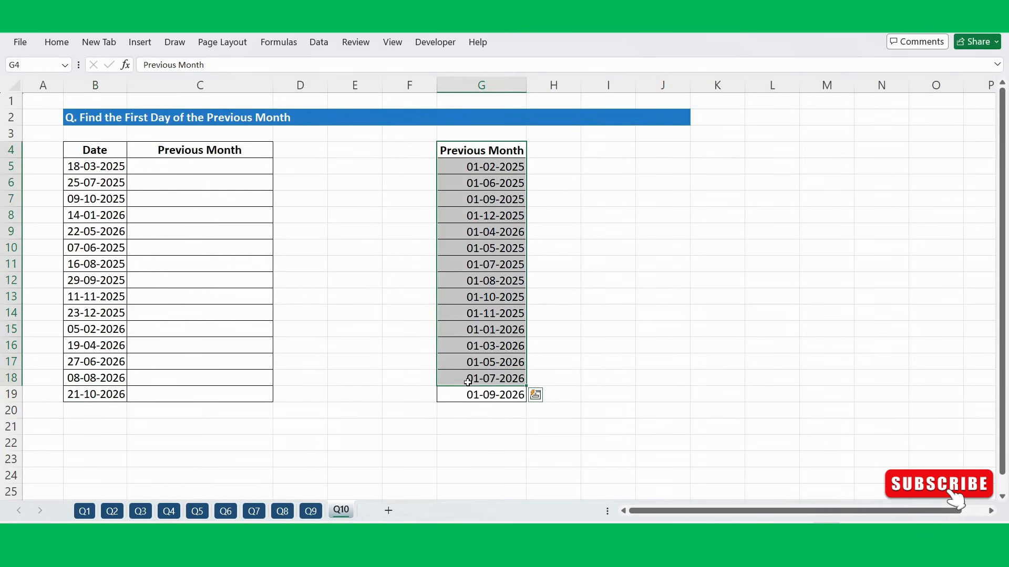
{"action": "left_click", "coordinate": [597, 313]}
{"action": "left_click", "coordinate": [305, 303]}
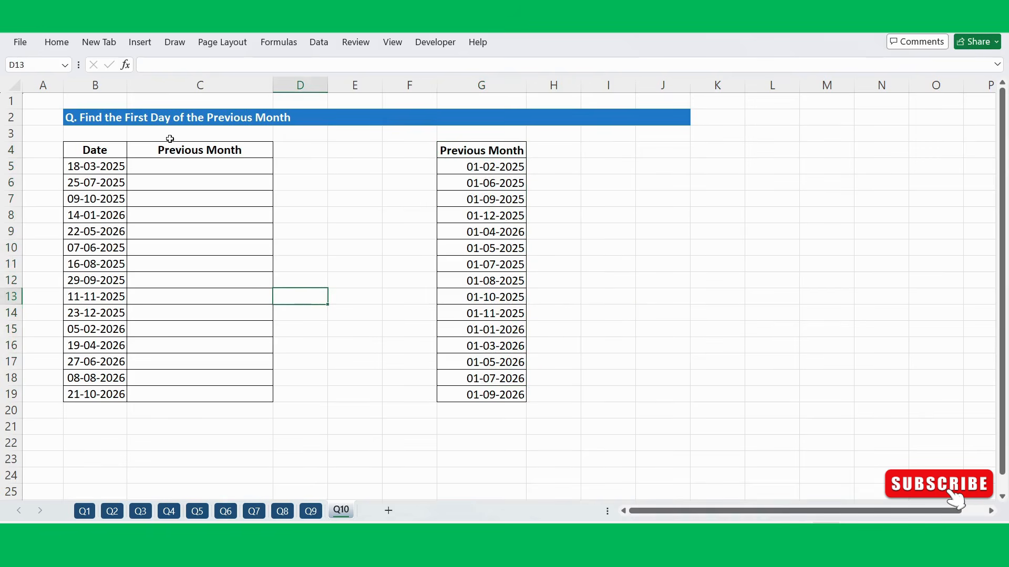
- Widen column B and center-align the Date and Previous Month table in B4:C19
{"action": "left_click_drag", "start_coordinate": [131, 89], "coordinate": [160, 89]}
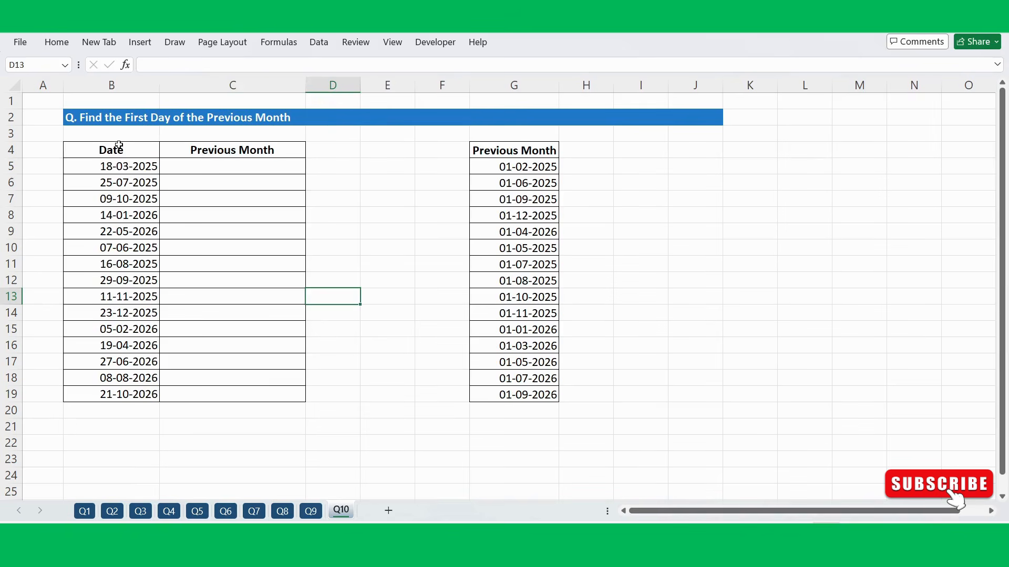
{"action": "left_click_drag", "start_coordinate": [120, 145], "coordinate": [236, 384]}
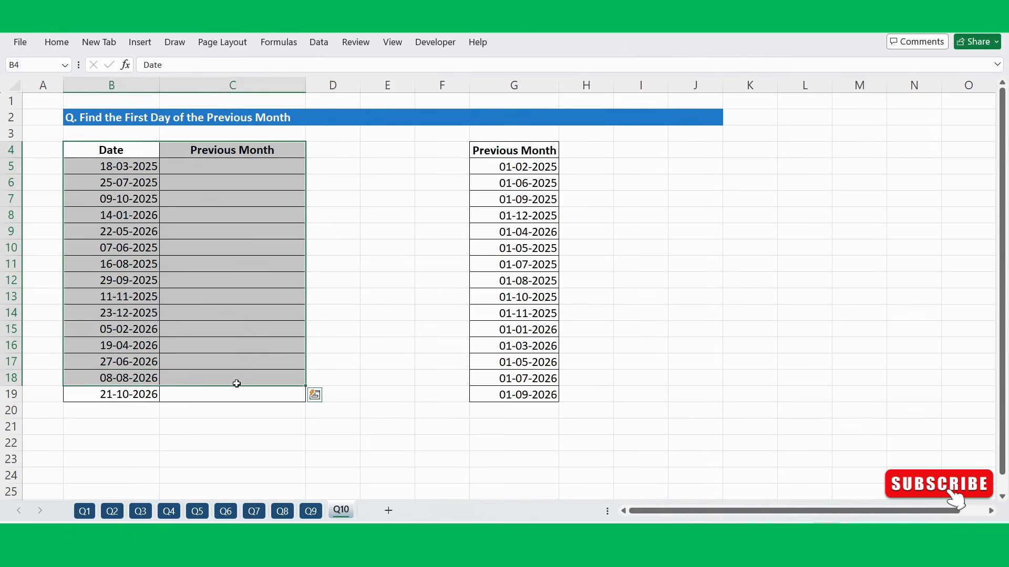
{"action": "key", "text": "shift+Down"}
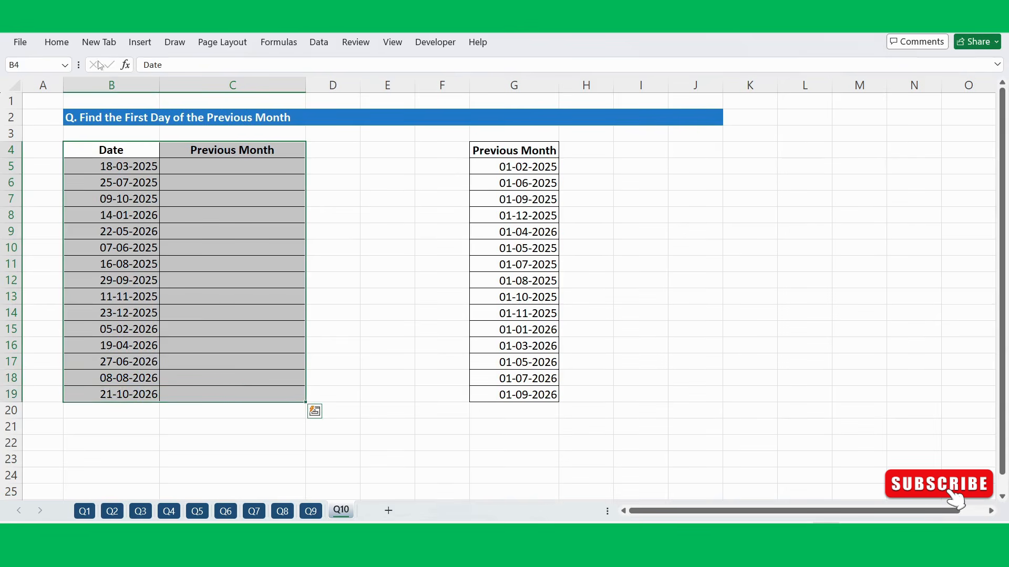
{"action": "left_click", "coordinate": [56, 45]}
{"action": "left_click", "coordinate": [302, 87]}
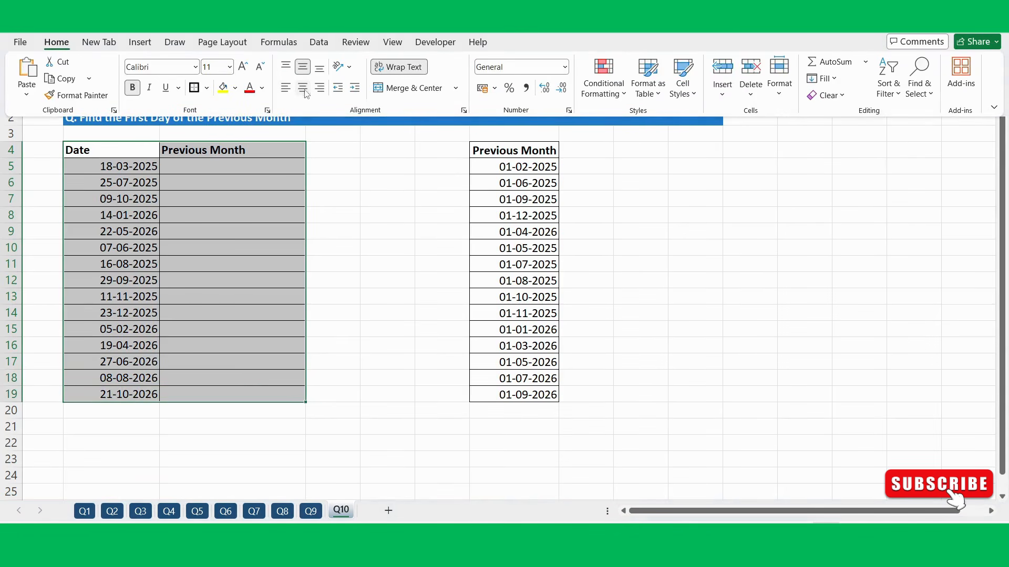
{"action": "left_click_drag", "start_coordinate": [115, 149], "coordinate": [239, 418]}
{"action": "left_click", "coordinate": [57, 42]}
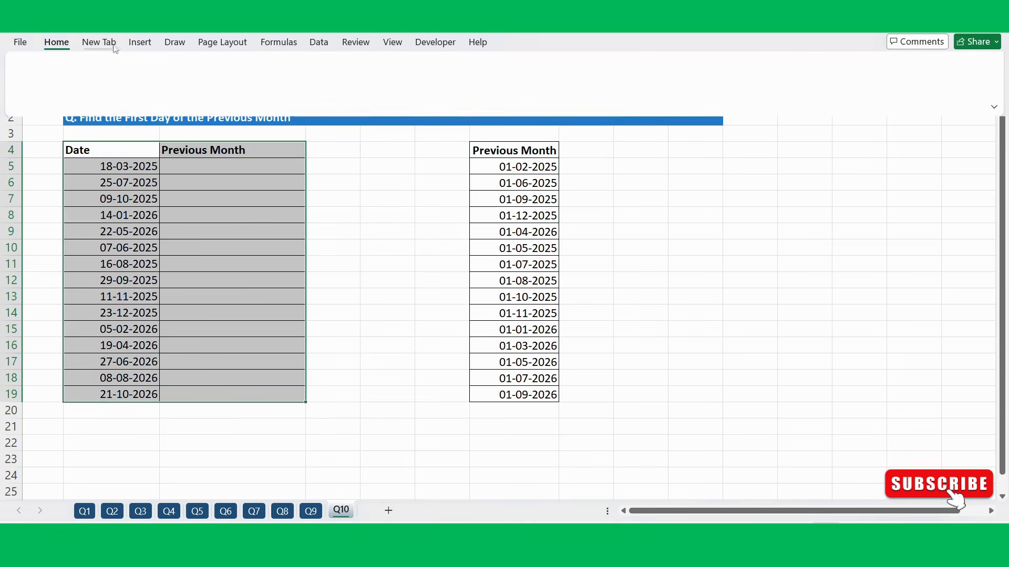
{"action": "left_click", "coordinate": [302, 88]}
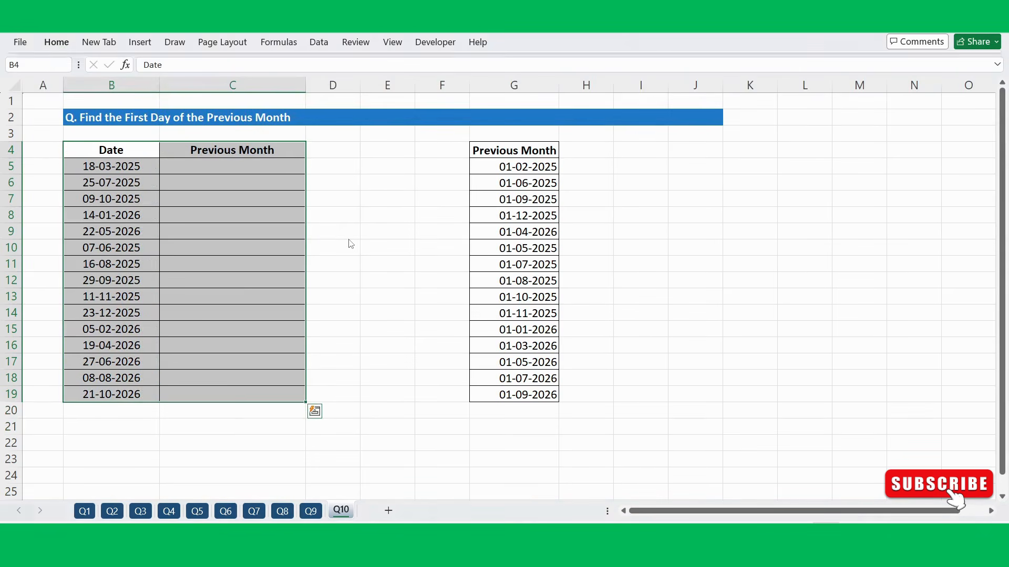
{"action": "left_click", "coordinate": [353, 215]}
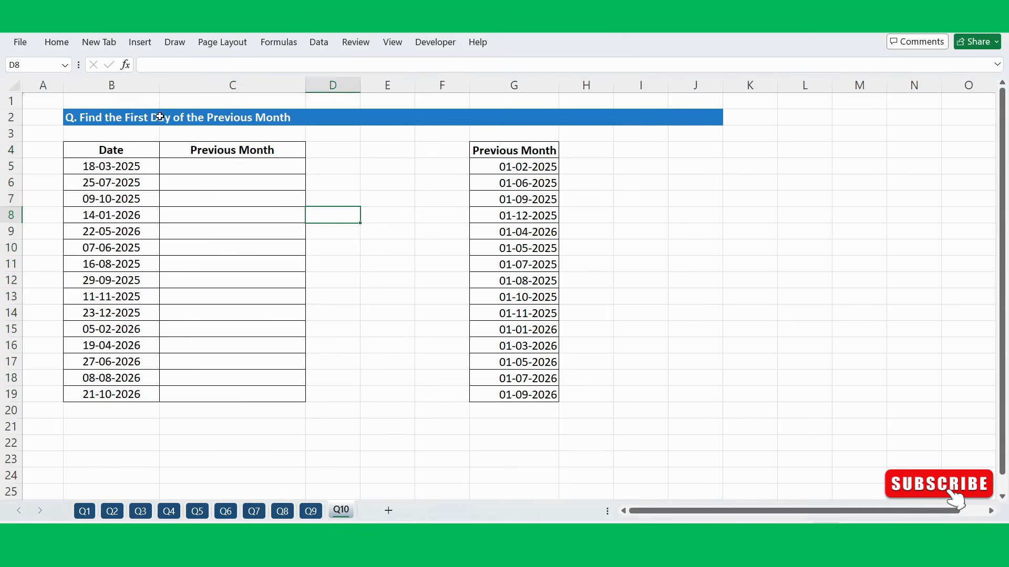
- Compare the dates in B5 and B6 with the expected results in G5 and G6, and widen column C for the formula
{"action": "left_click", "coordinate": [244, 166]}
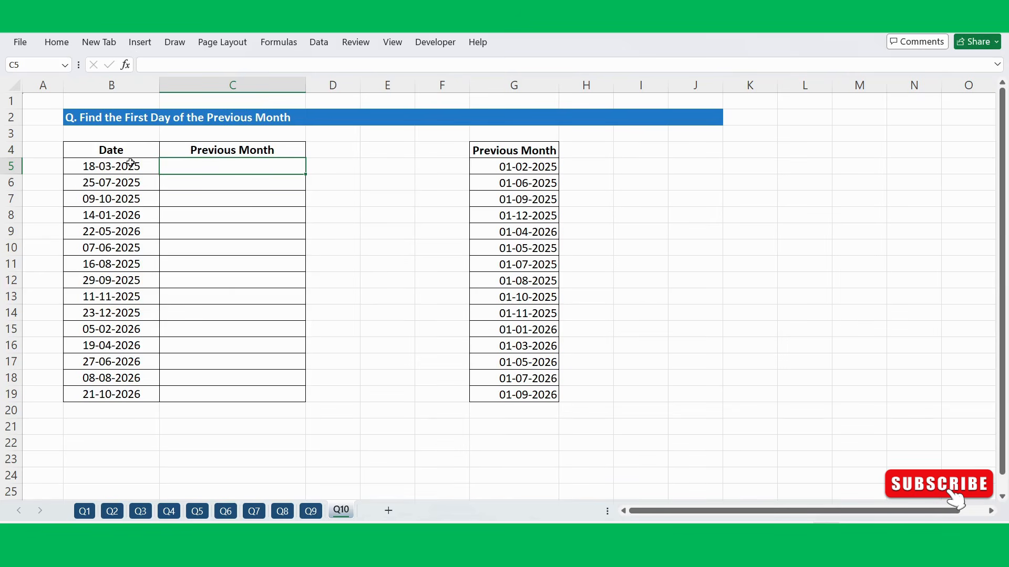
{"action": "left_click", "coordinate": [130, 163]}
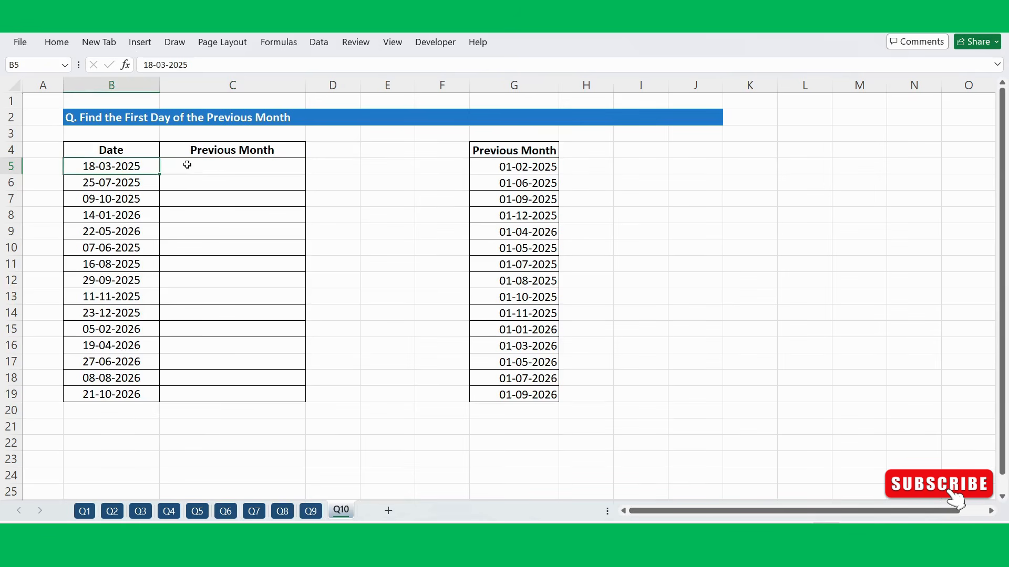
{"action": "left_click", "coordinate": [204, 171]}
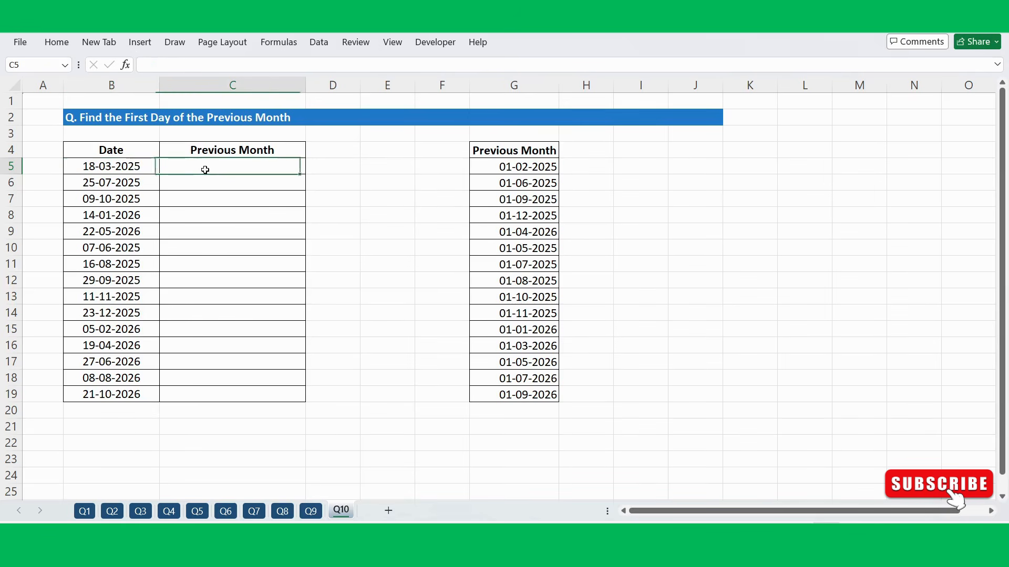
{"action": "left_click", "coordinate": [517, 166]}
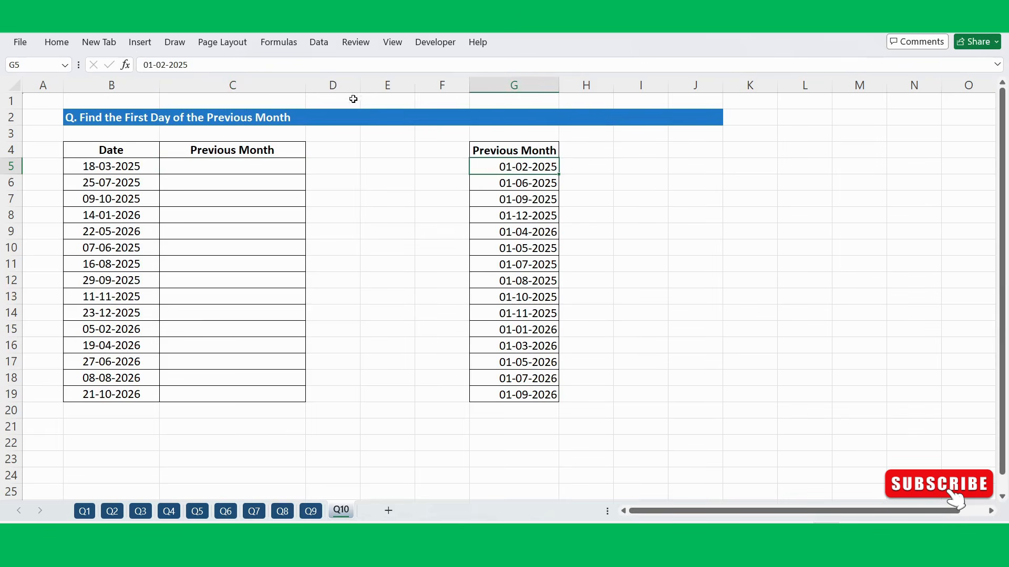
{"action": "left_click_drag", "start_coordinate": [306, 85], "coordinate": [331, 85]}
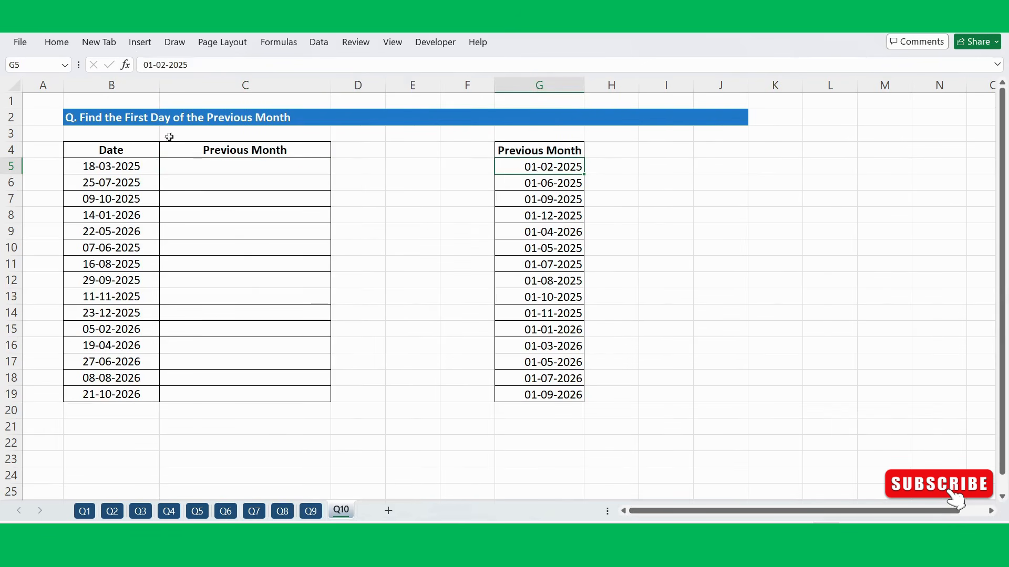
{"action": "left_click", "coordinate": [129, 182]}
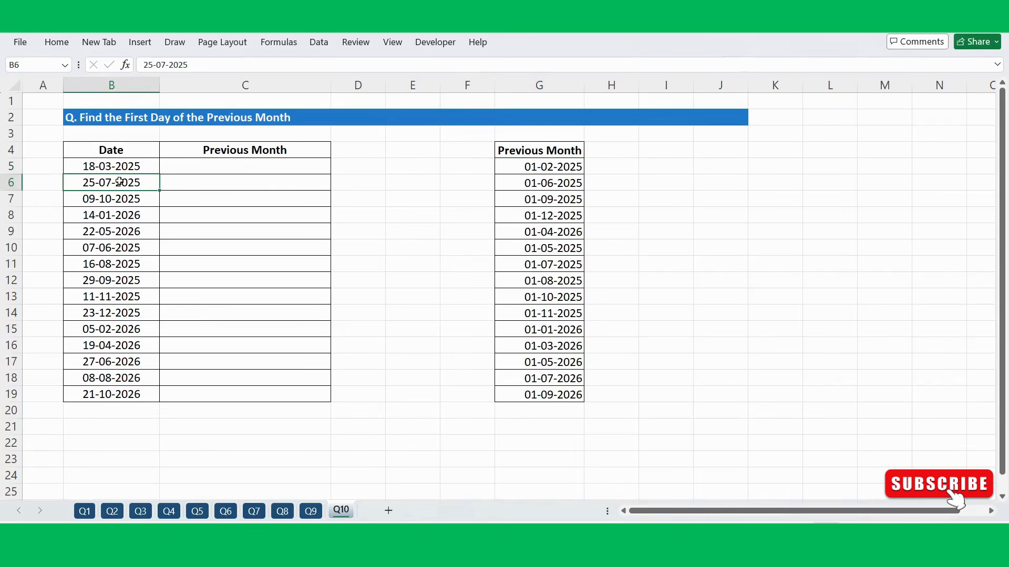
{"action": "left_click", "coordinate": [537, 183]}
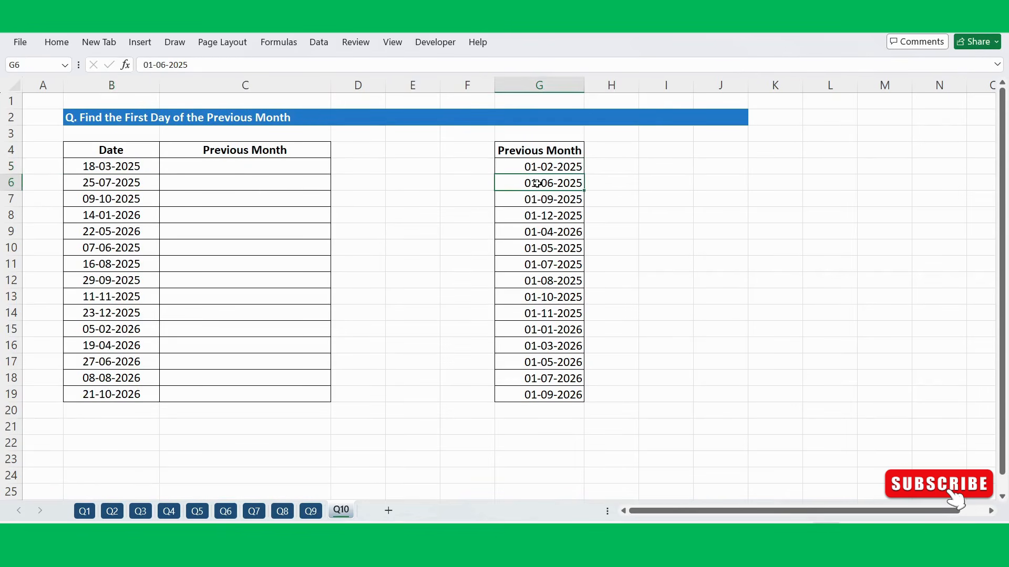
{"action": "left_click", "coordinate": [312, 169]}
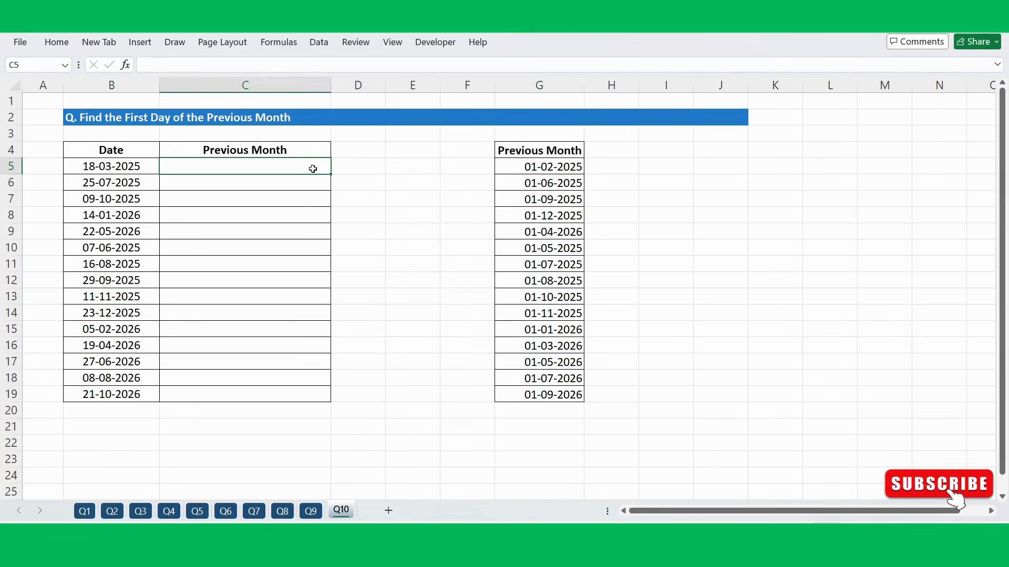
{"action": "left_click_drag", "start_coordinate": [331, 85], "coordinate": [372, 85]}
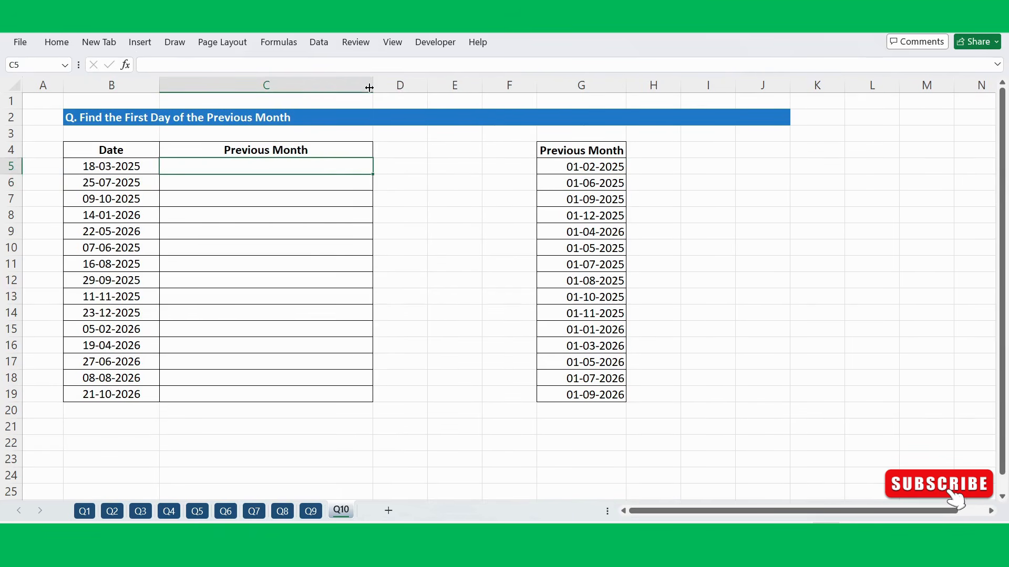
- Enter =EOMONTH(B5,-2) in C5 of the Previous Month column
{"action": "type", "text": "=eo"}
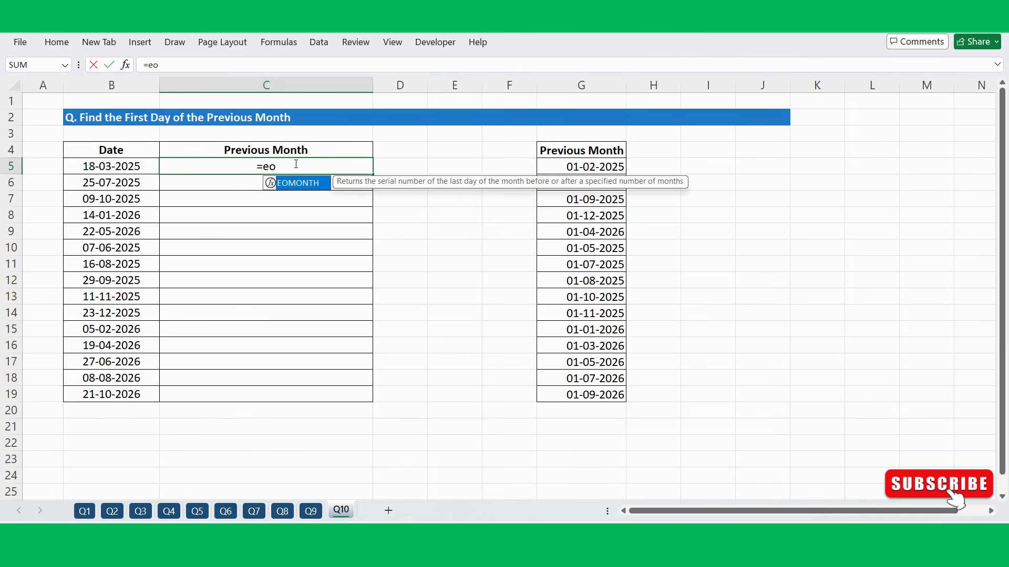
{"action": "key", "text": "Tab"}
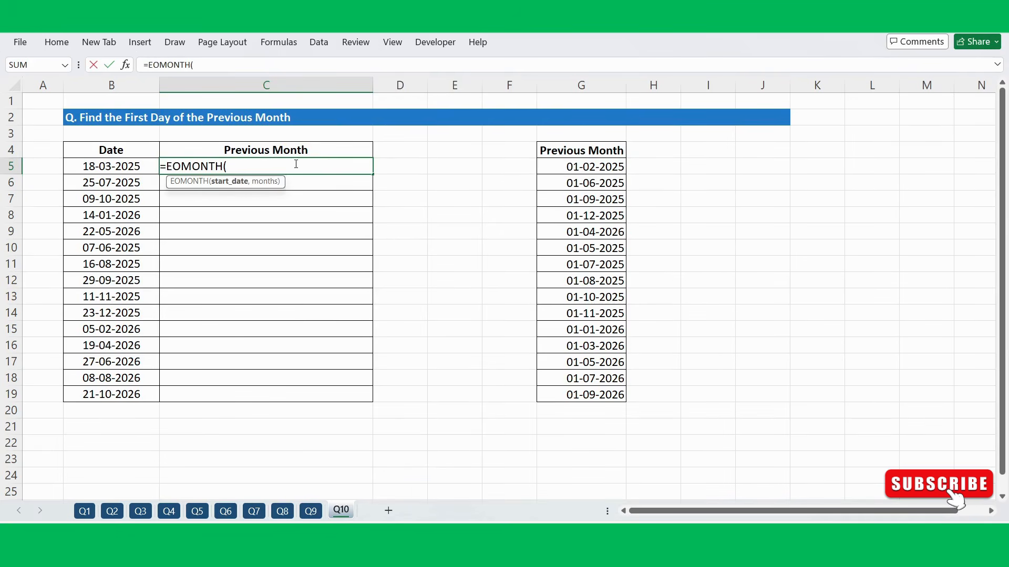
{"action": "left_click", "coordinate": [133, 167]}
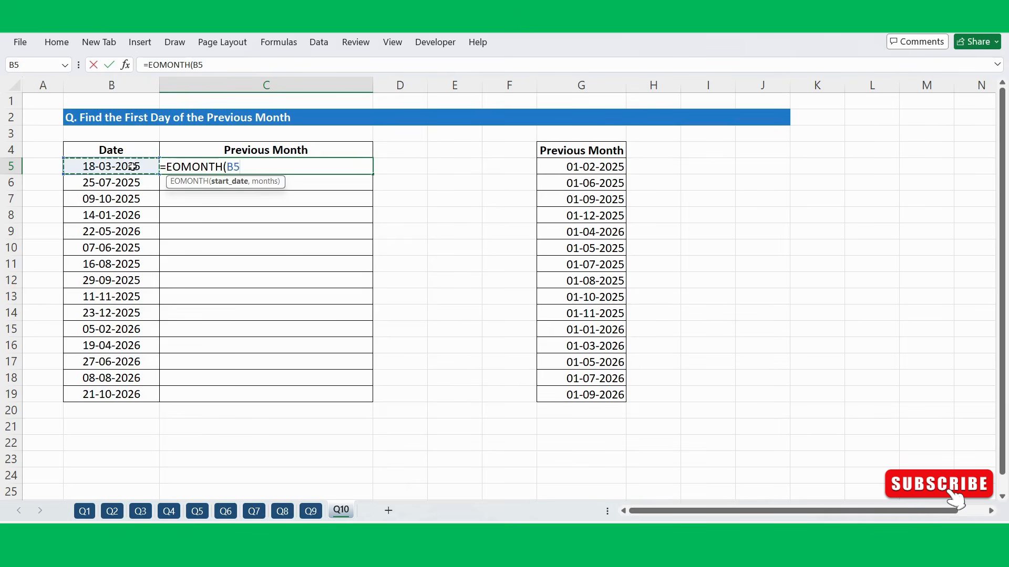
{"action": "type", "text": ","}
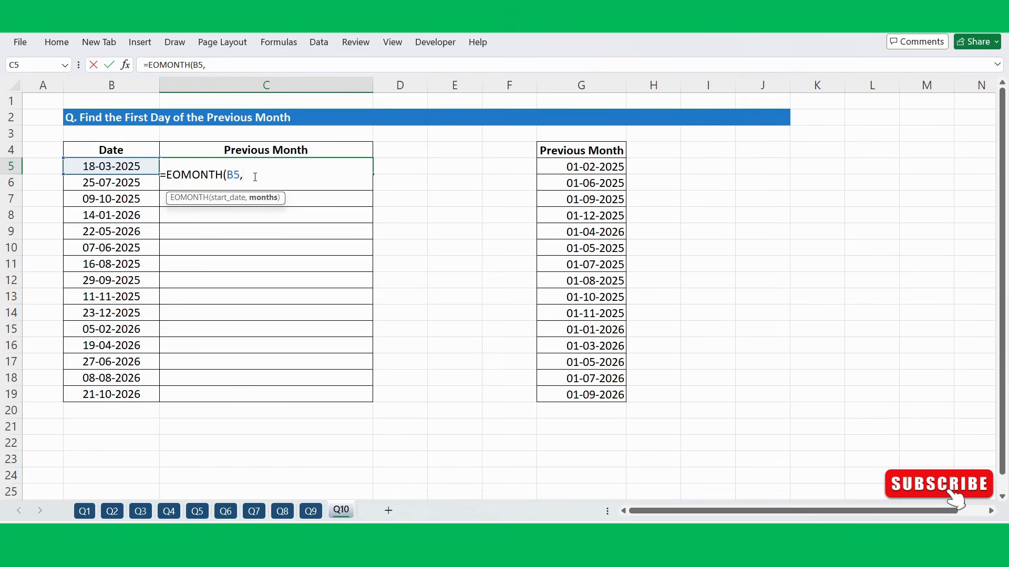
{"action": "type", "text": "-2"}
{"action": "type", "text": ")"}
{"action": "key", "text": "Return"}
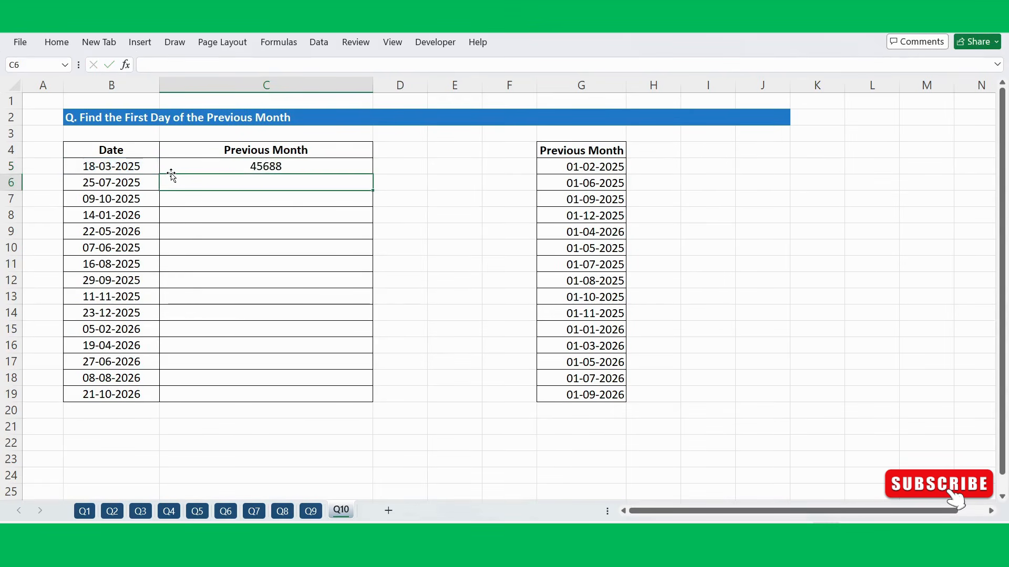
- Wrap the EOMONTH formula in C5 in a TEXT function with the format "dd-mmm-yyyy"
{"action": "double_click", "coordinate": [265, 165]}
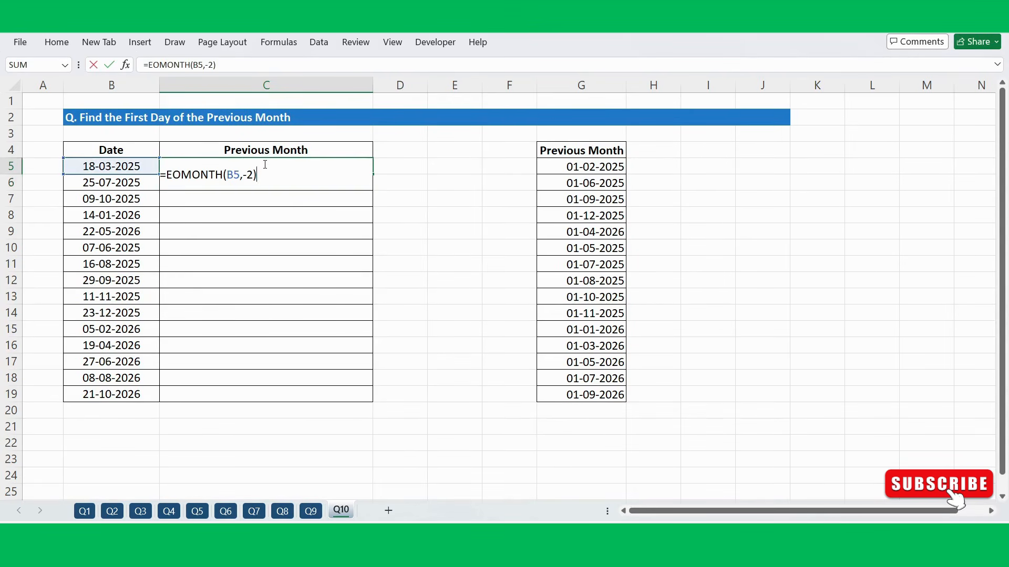
{"action": "left_click", "coordinate": [167, 176]}
{"action": "type", "text": "tex"}
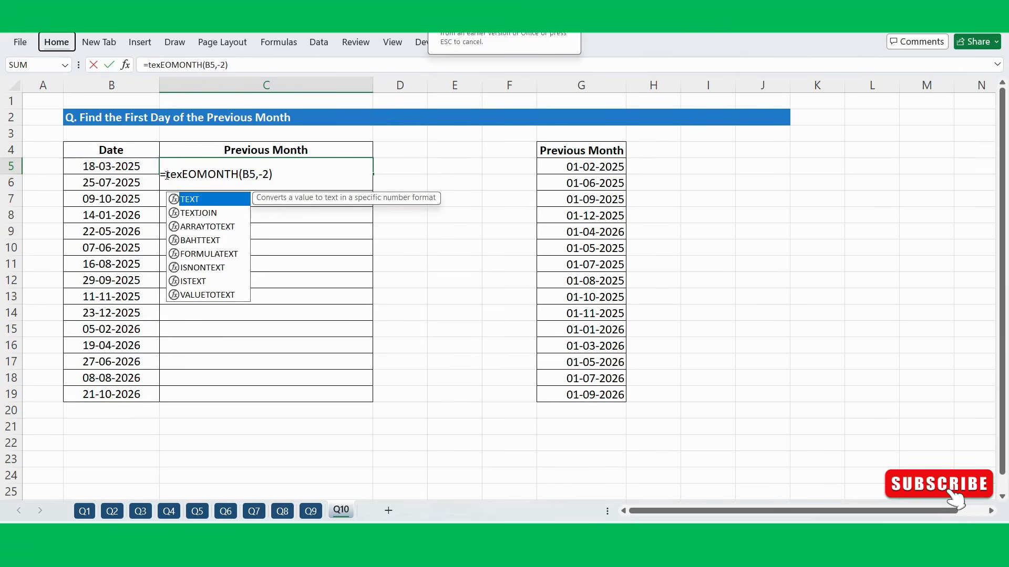
{"action": "double_click", "coordinate": [200, 205]}
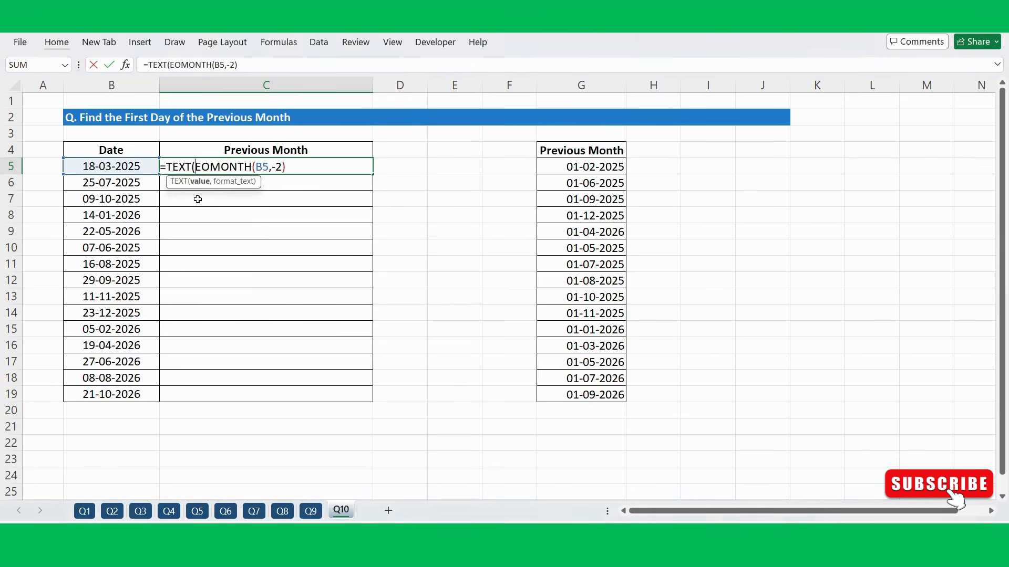
{"action": "left_click", "coordinate": [289, 166]}
{"action": "type", "text": ","}
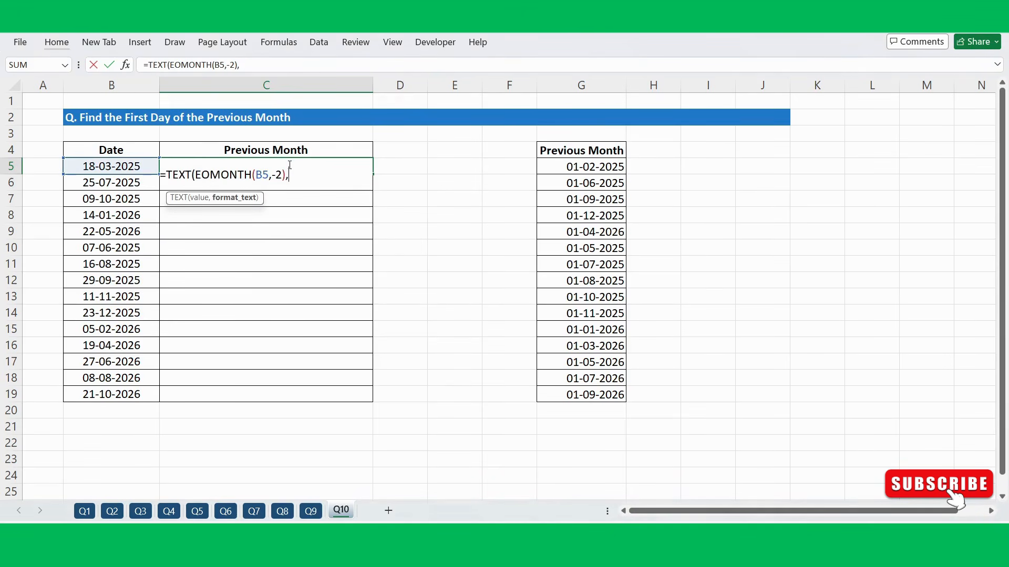
{"action": "type", "text": "\"dd-mmm-yyyy"}
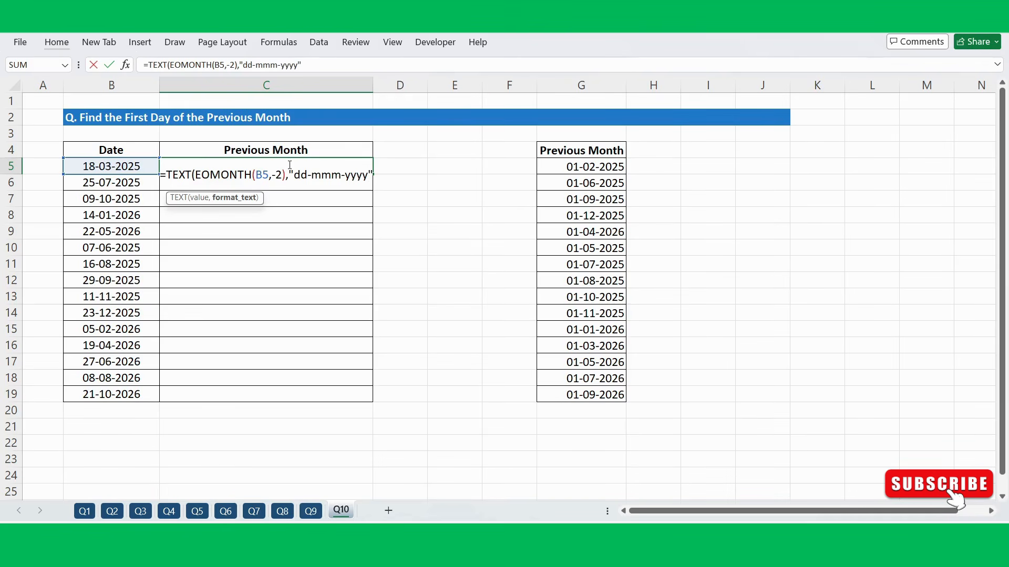
{"action": "type", "text": "\")"}
{"action": "key", "text": "Return"}
{"action": "left_click", "coordinate": [257, 167]}
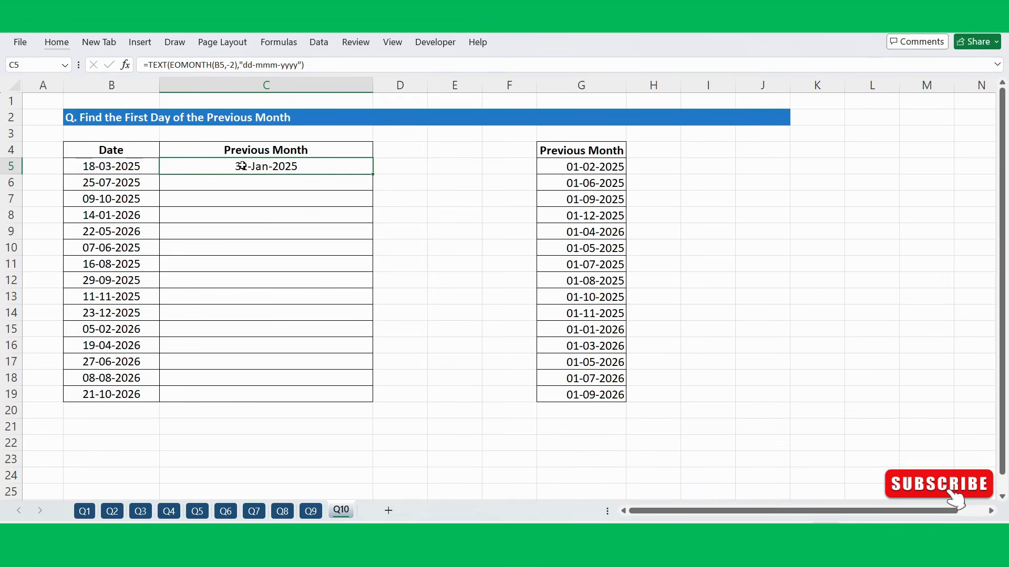
- Add +1 to the end of the C5 formula, making it =TEXT(EOMONTH(B5,-2),"dd-mmm-yyyy")+1
{"action": "double_click", "coordinate": [258, 166]}
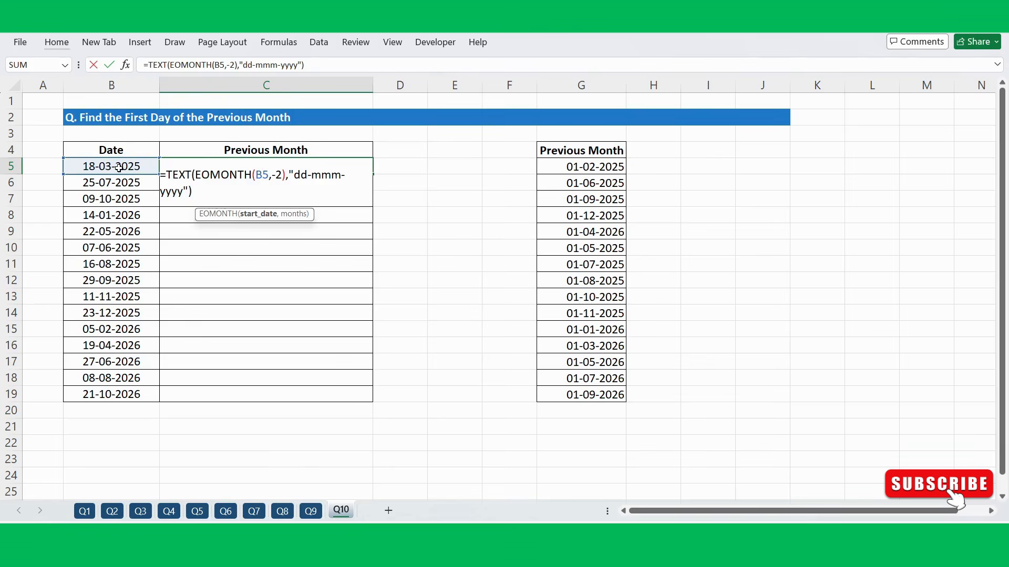
{"action": "key", "text": "Escape"}
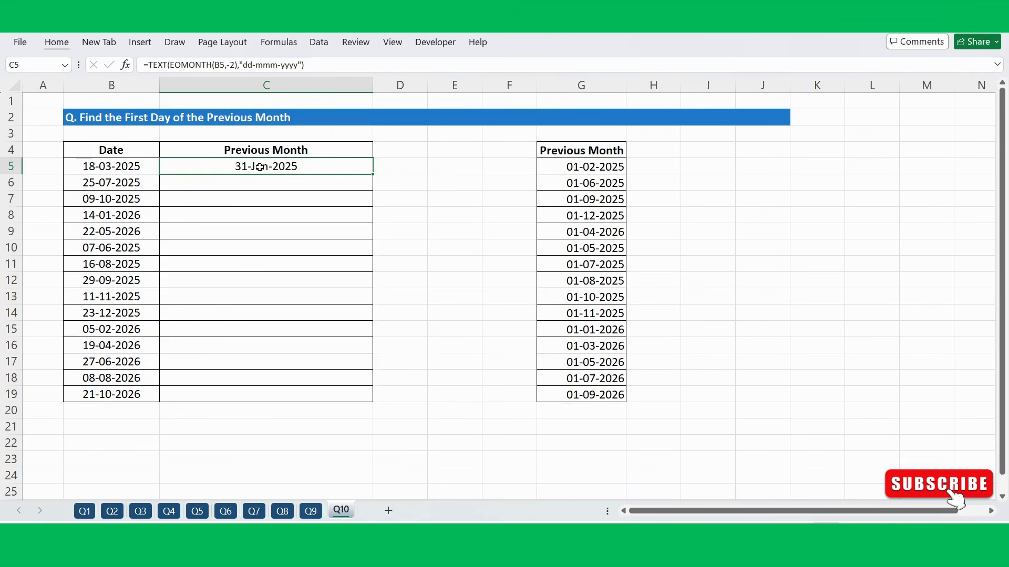
{"action": "double_click", "coordinate": [259, 167]}
{"action": "left_click", "coordinate": [211, 192]}
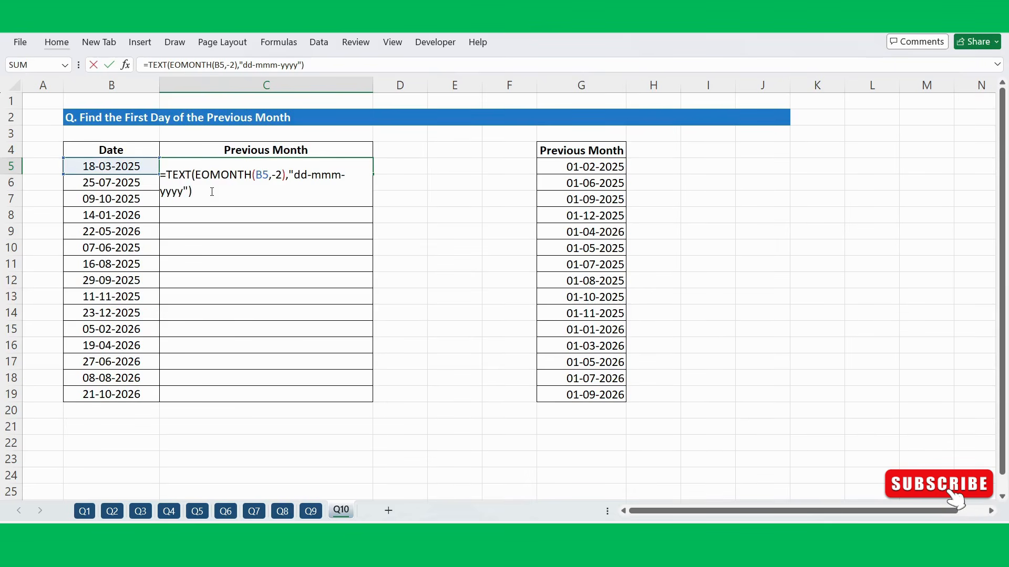
{"action": "type", "text": "+1"}
{"action": "key", "text": "Return"}
{"action": "left_click", "coordinate": [272, 165]}
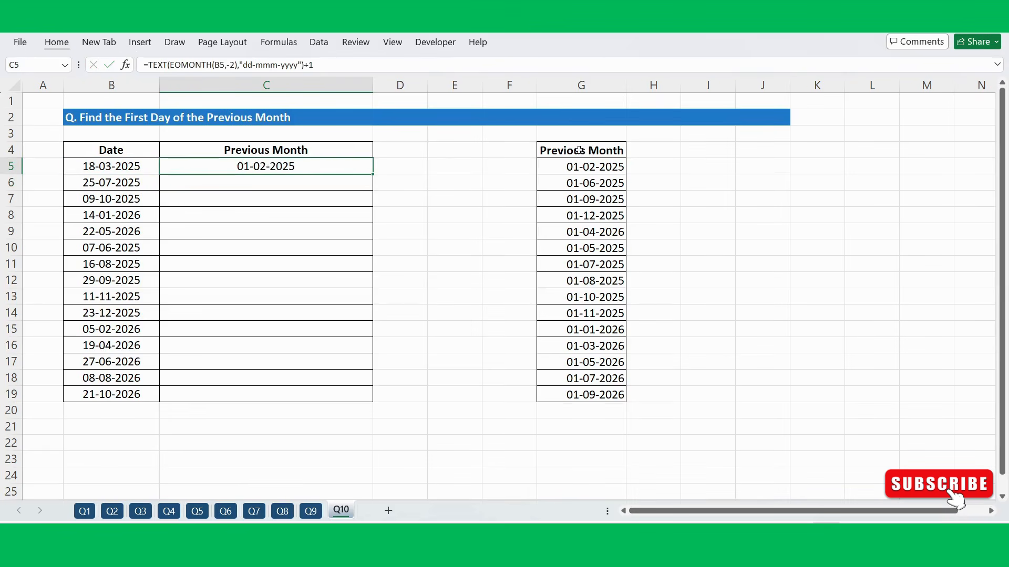
- Check C5 against the expected date in G5 and fill its formula down through C19
{"action": "left_click", "coordinate": [561, 165]}
{"action": "left_click", "coordinate": [323, 167]}
{"action": "mouse_move", "coordinate": [371, 176]}
{"action": "left_mouse_down"}
{"action": "mouse_move", "coordinate": [379, 171]}
{"action": "mouse_move", "coordinate": [379, 409]}
{"action": "left_mouse_up"}
{"action": "left_click", "coordinate": [367, 170]}
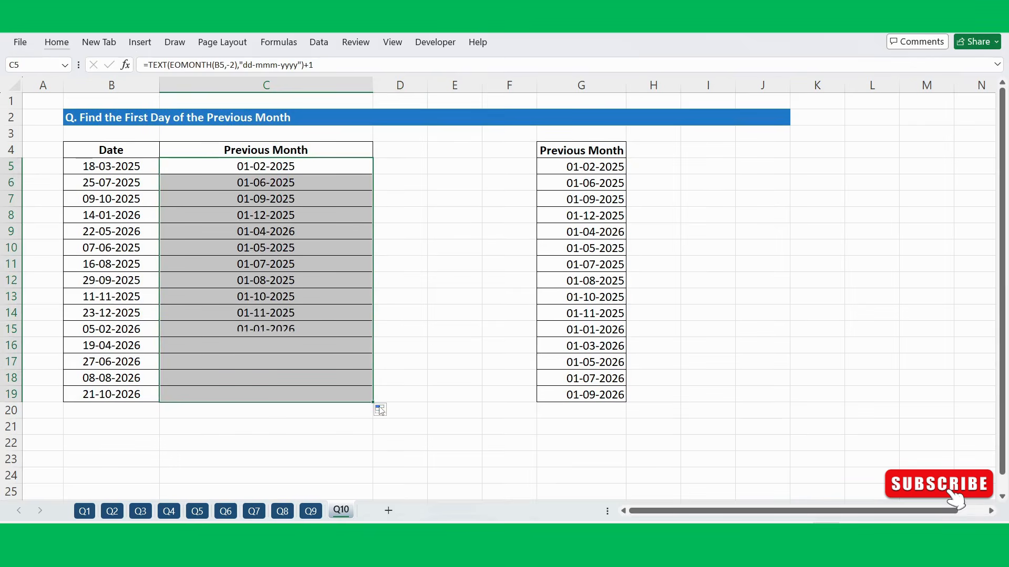
{"action": "left_click", "coordinate": [452, 245]}
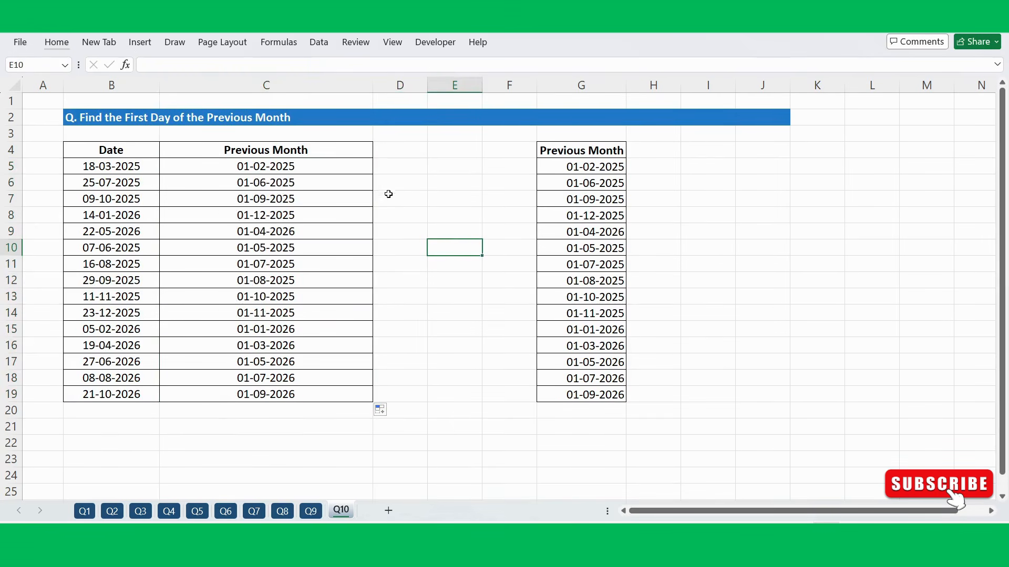
- Review the C5 formula against the date in B5 and return to the Q1 sheet
{"action": "left_click", "coordinate": [285, 168]}
{"action": "left_click", "coordinate": [118, 168]}
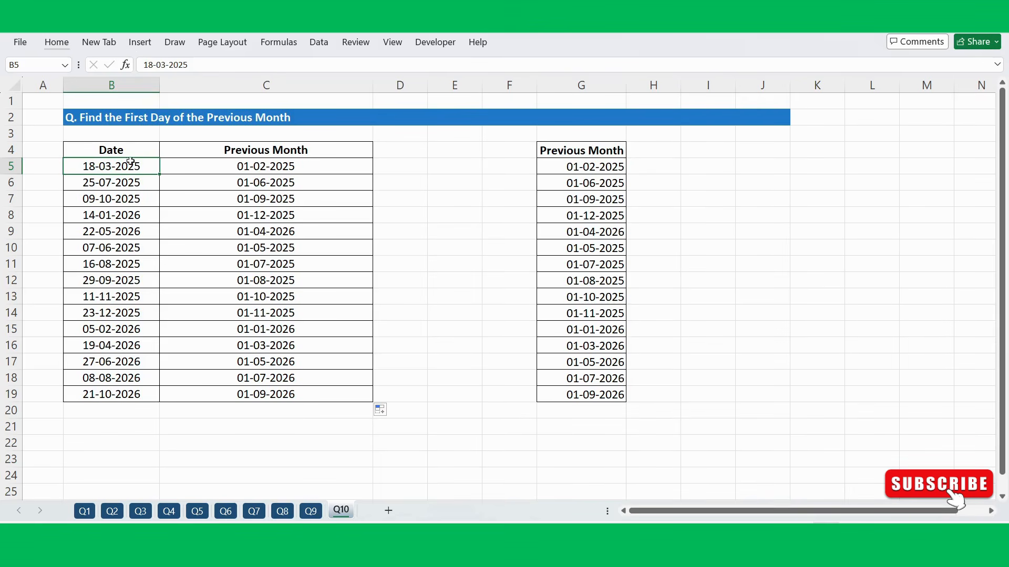
{"action": "left_click", "coordinate": [240, 161]}
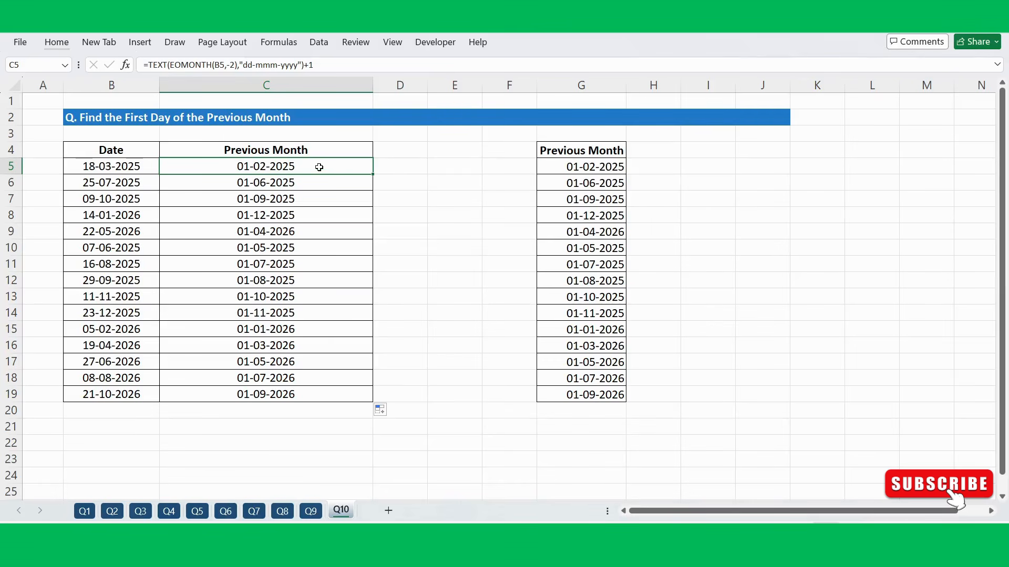
{"action": "left_click", "coordinate": [420, 300]}
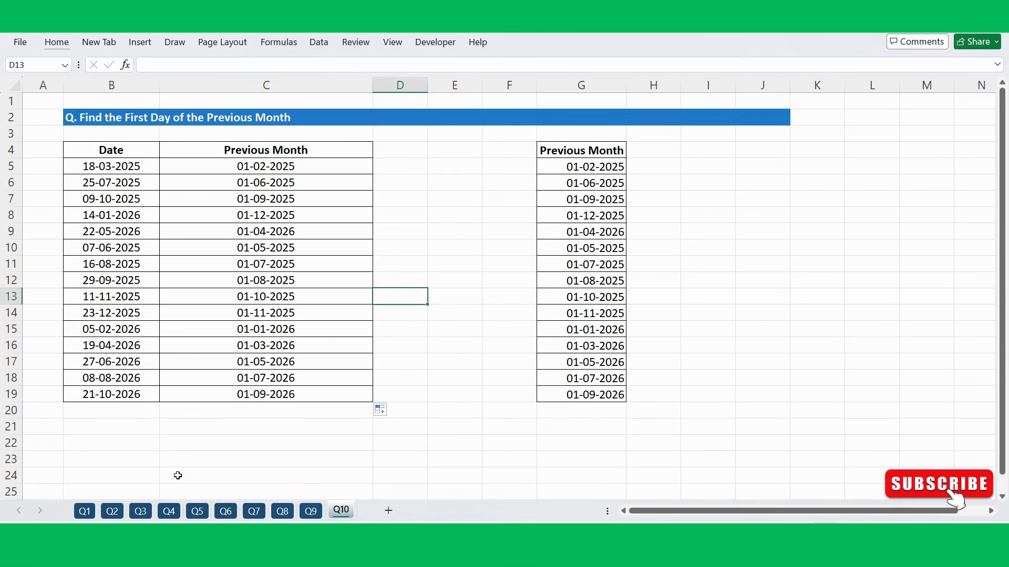
{"action": "left_click", "coordinate": [84, 511]}
{"action": "left_click", "coordinate": [189, 390]}
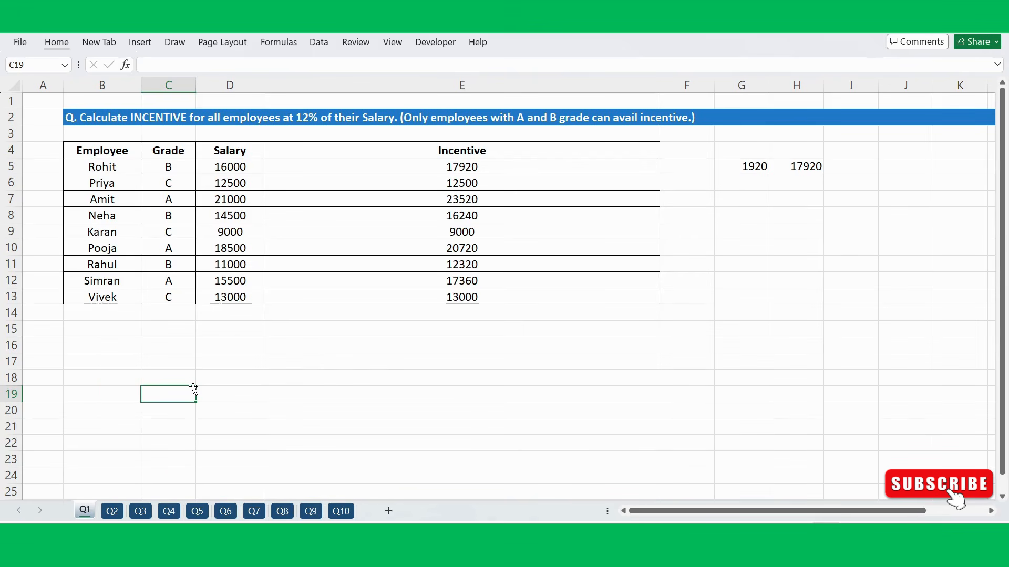
{"action": "left_click", "coordinate": [268, 384]}
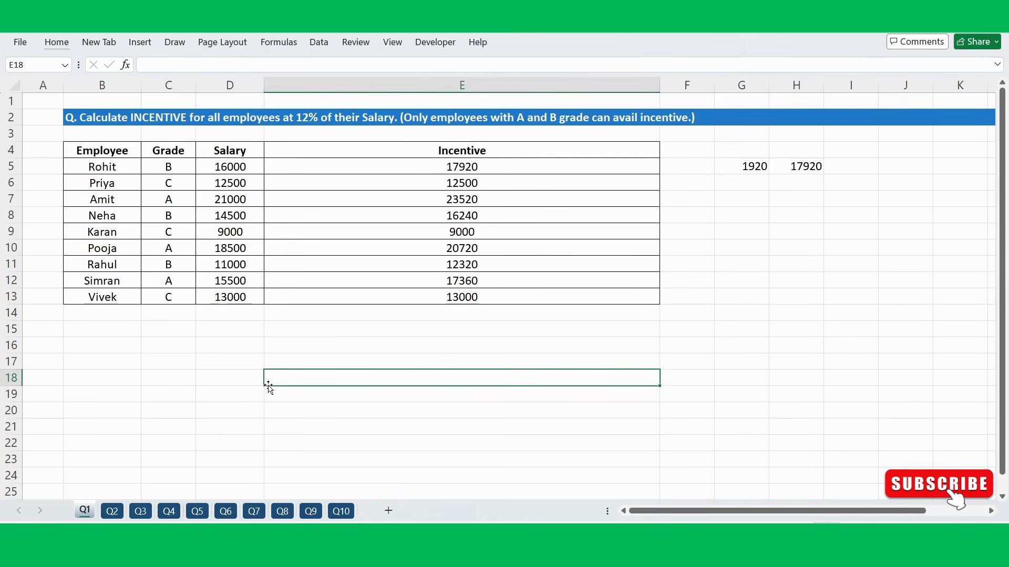
{"action": "left_click", "coordinate": [156, 376]}
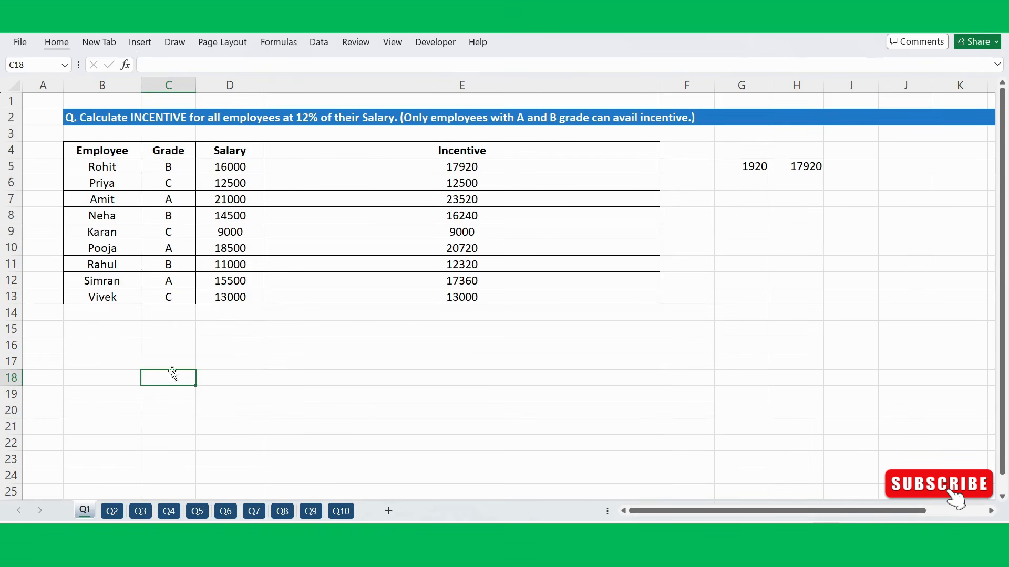
{"action": "left_click", "coordinate": [227, 356]}
{"action": "left_click", "coordinate": [113, 357]}
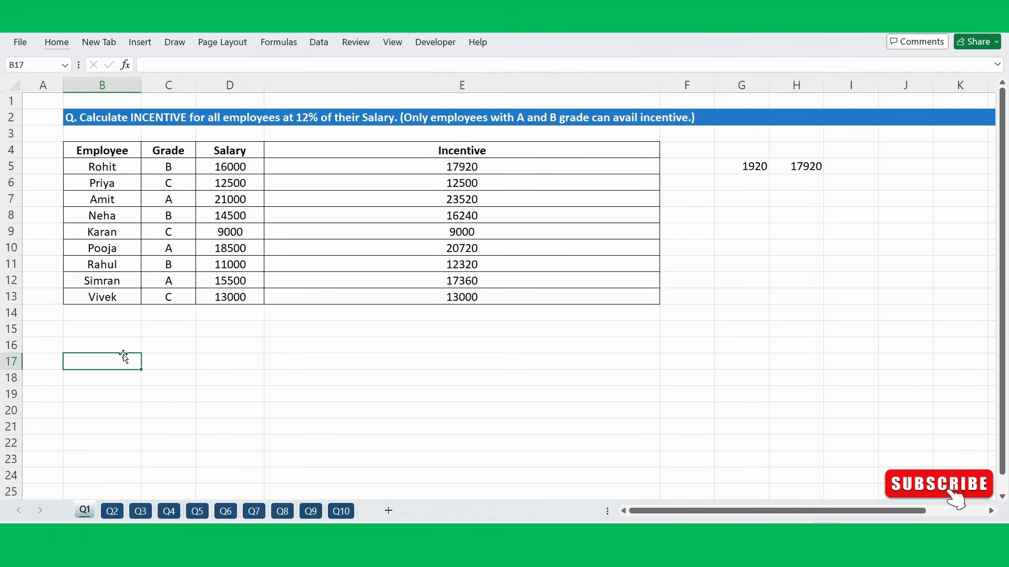
{"action": "left_click", "coordinate": [181, 345]}
{"action": "left_click", "coordinate": [115, 361]}
{"action": "left_click", "coordinate": [182, 379]}
{"action": "left_click", "coordinate": [99, 379]}
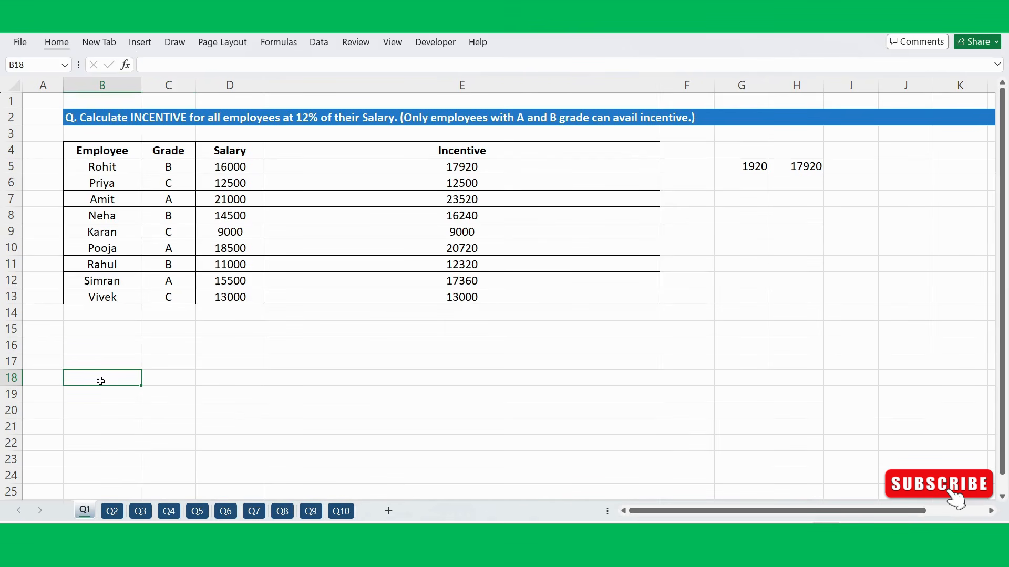
{"action": "left_click", "coordinate": [159, 364]}
{"action": "left_click", "coordinate": [58, 390]}
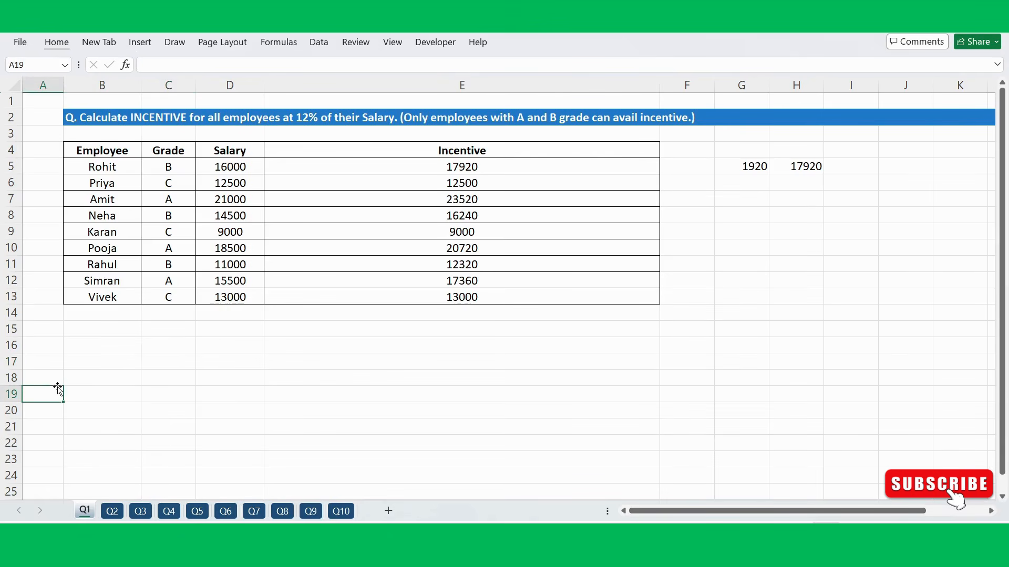
{"action": "left_click", "coordinate": [50, 430]}
{"action": "left_click", "coordinate": [100, 406]}
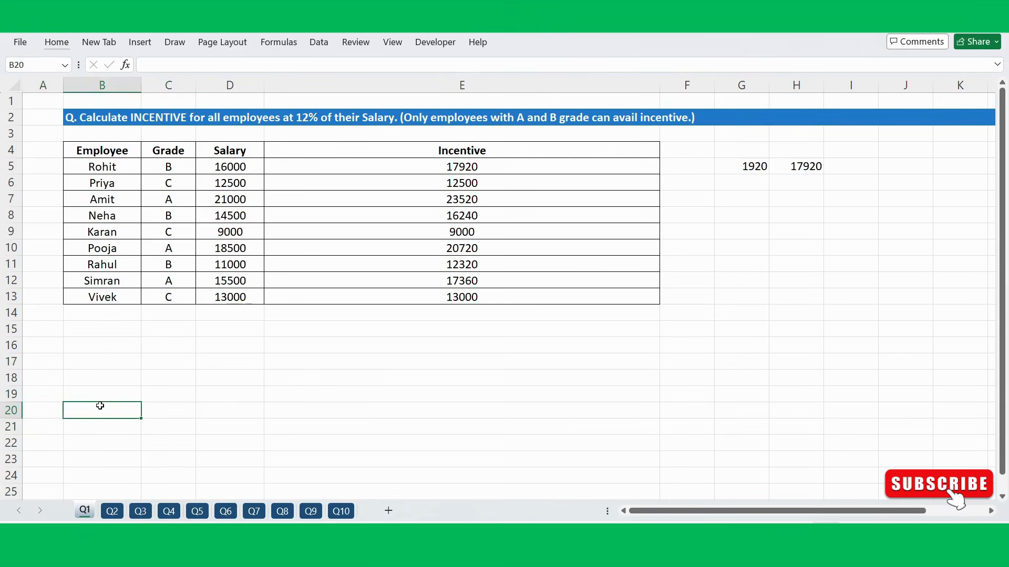